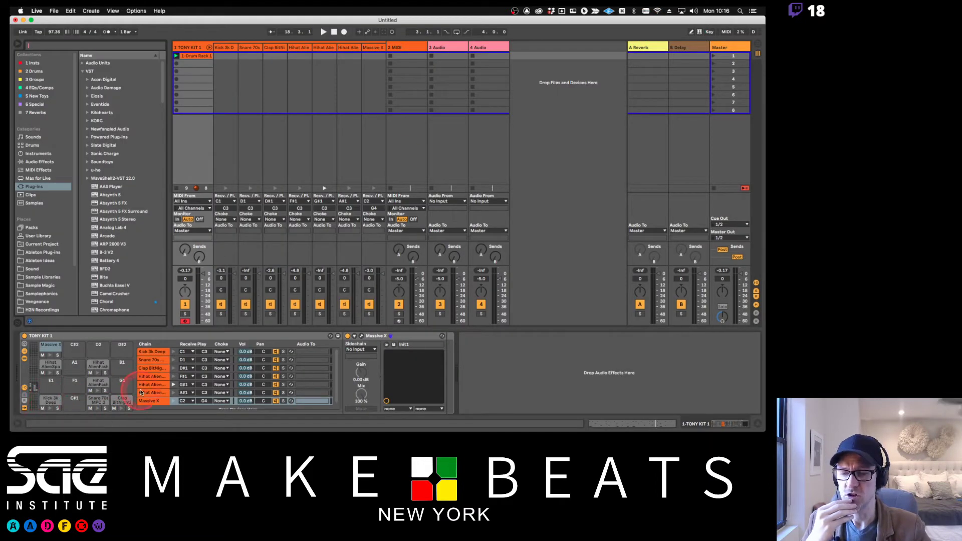
# Show the Kick 3k Deep pad's devices and fold the drum chains of the TONY KIT 1 track.
pyautogui.click(50, 399)
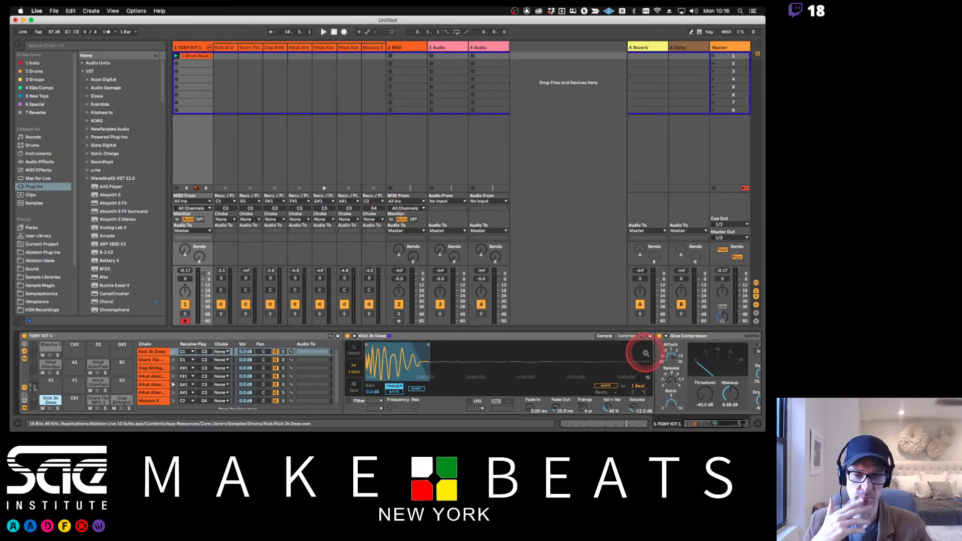
pyautogui.click(209, 47)
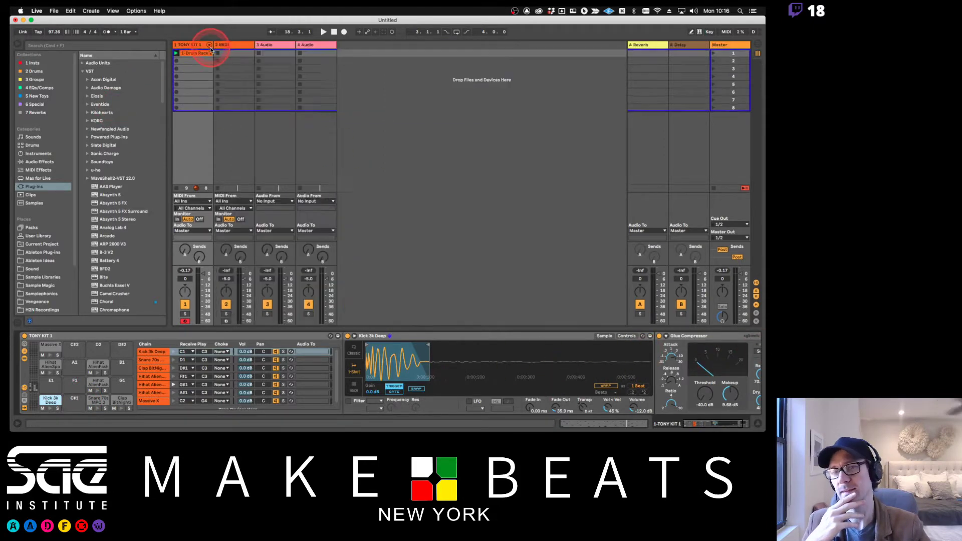
# Load the Simpler bass preset BBass.adv onto the empty 2 MIDI track.
pyautogui.click(240, 45)
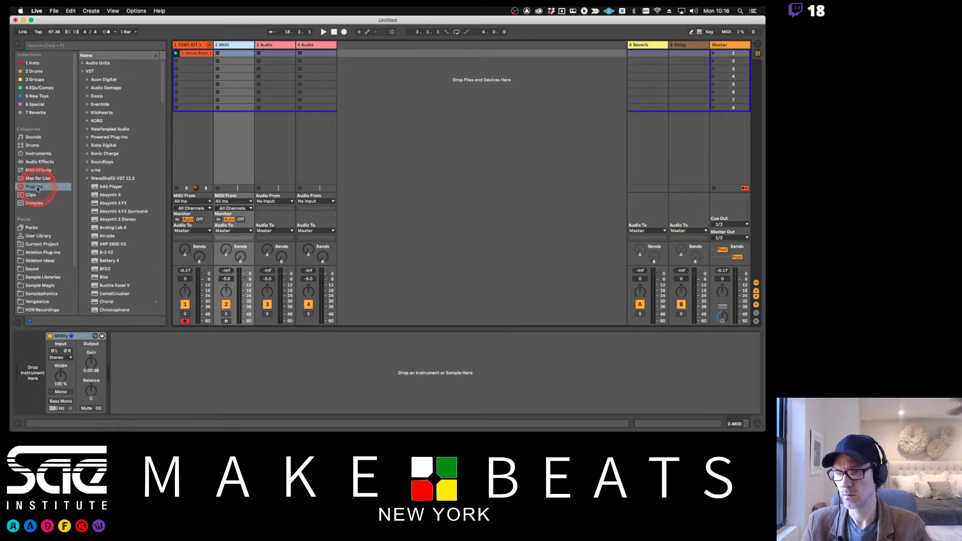
pyautogui.click(33, 138)
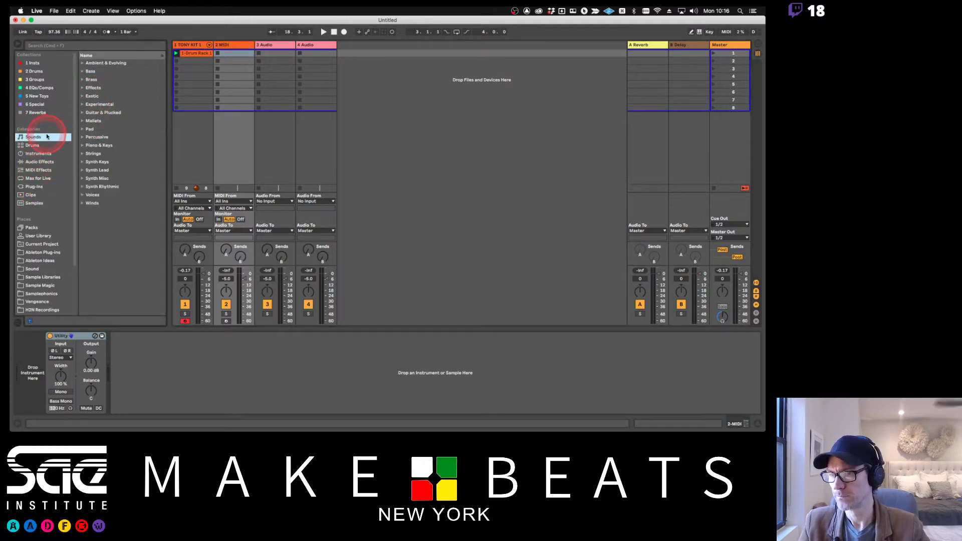
pyautogui.click(40, 155)
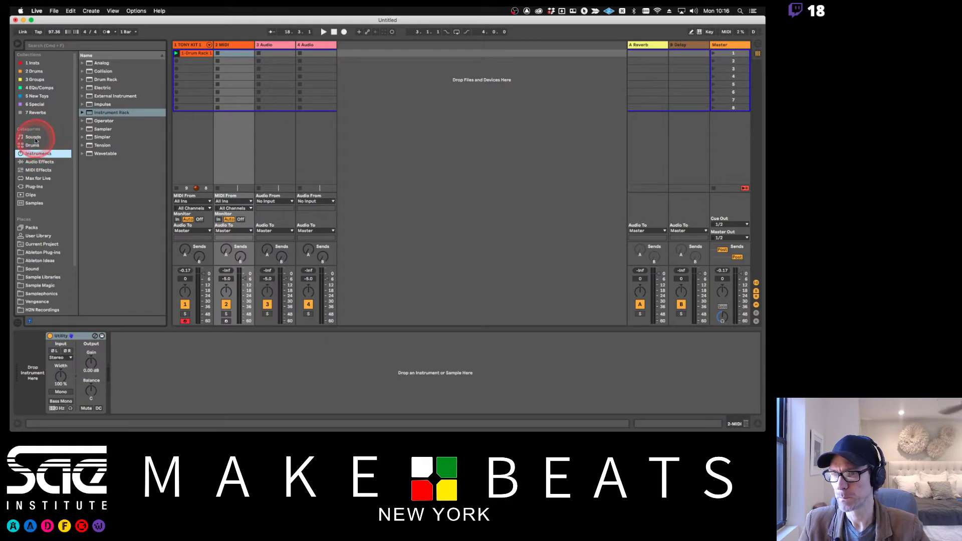
pyautogui.click(102, 137)
pyautogui.click(83, 136)
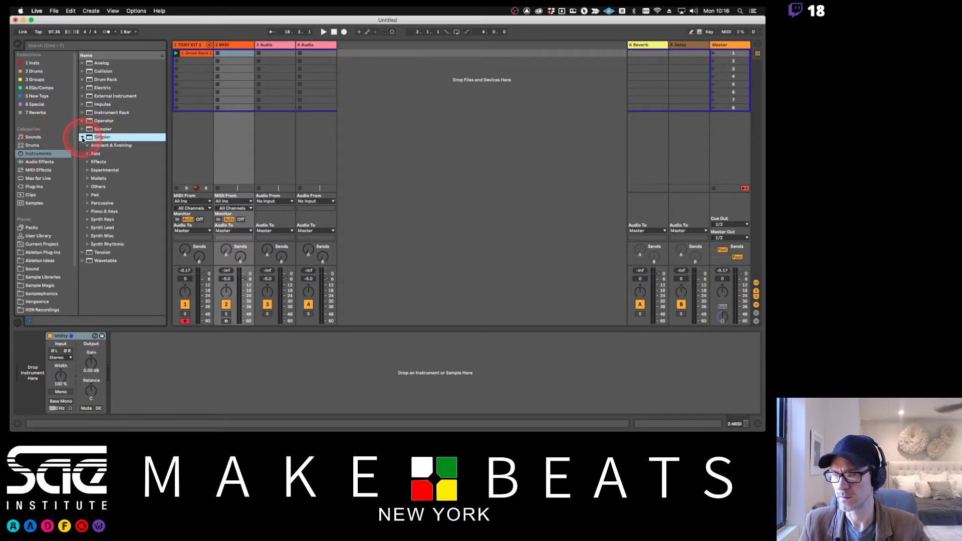
pyautogui.click(85, 154)
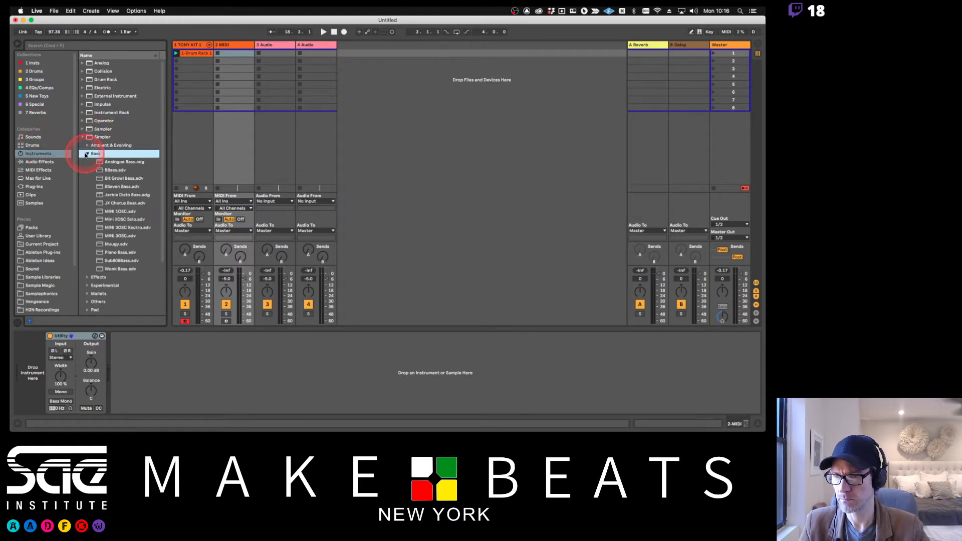
pyautogui.click(114, 170)
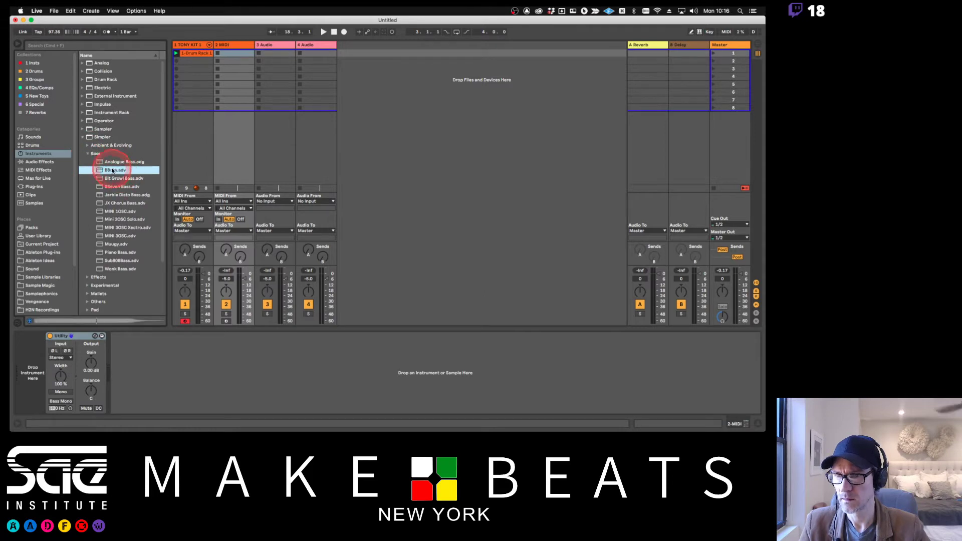
pyautogui.moveTo(113, 171); pyautogui.dragTo(236, 64)
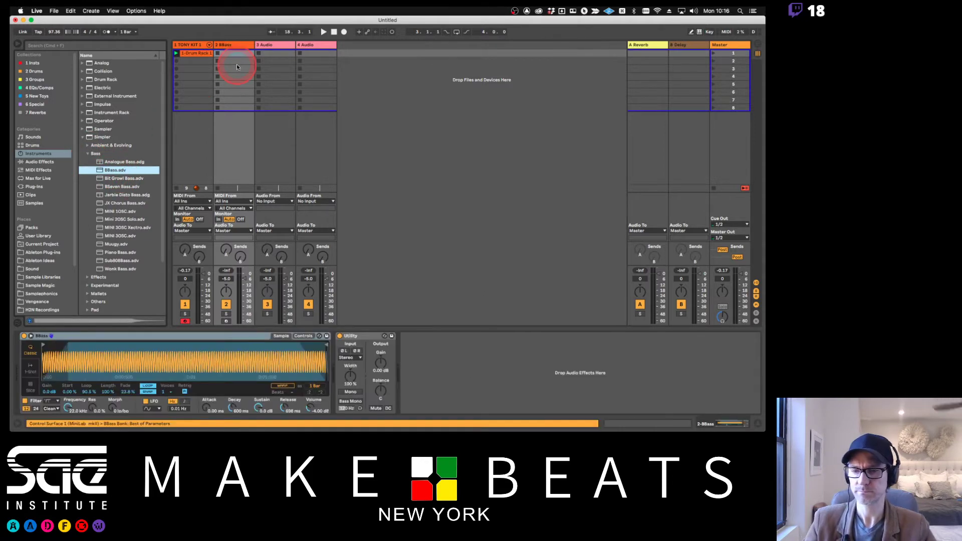
# Delete the Utility device from the BBass track.
pyautogui.click(361, 335)
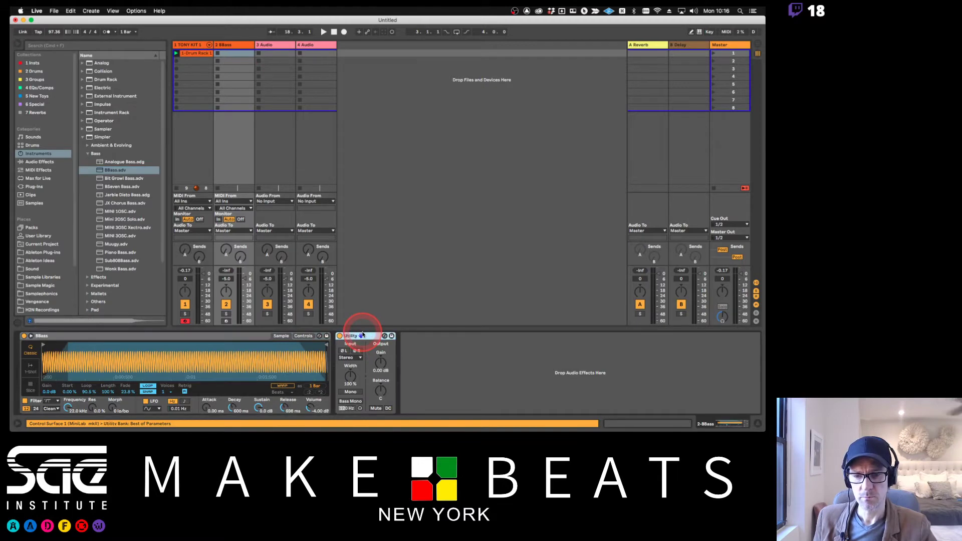
pyautogui.press('Delete')
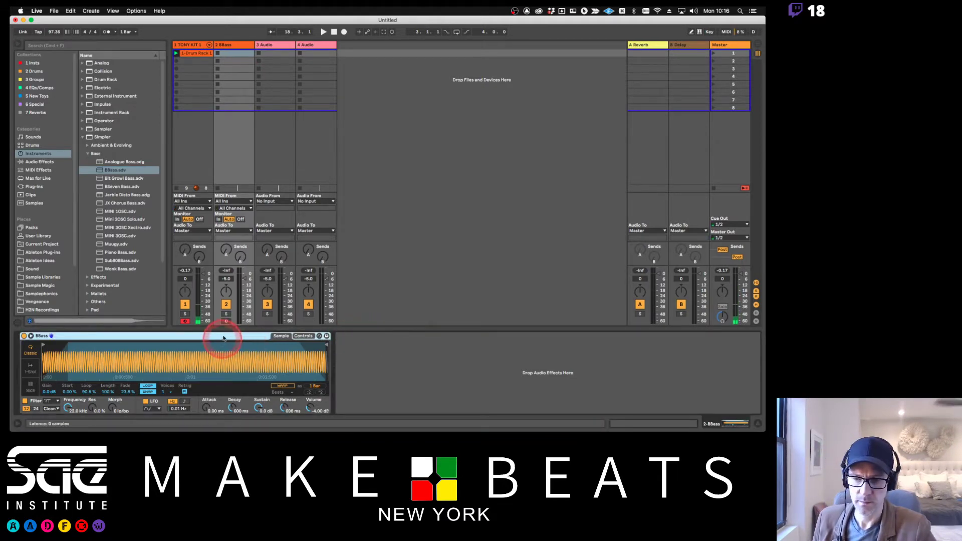
# Arm the BBass track and set its Simpler envelope to 1.29 s decay, -inf dB sustain and 1.18 s release.
pyautogui.click(226, 321)
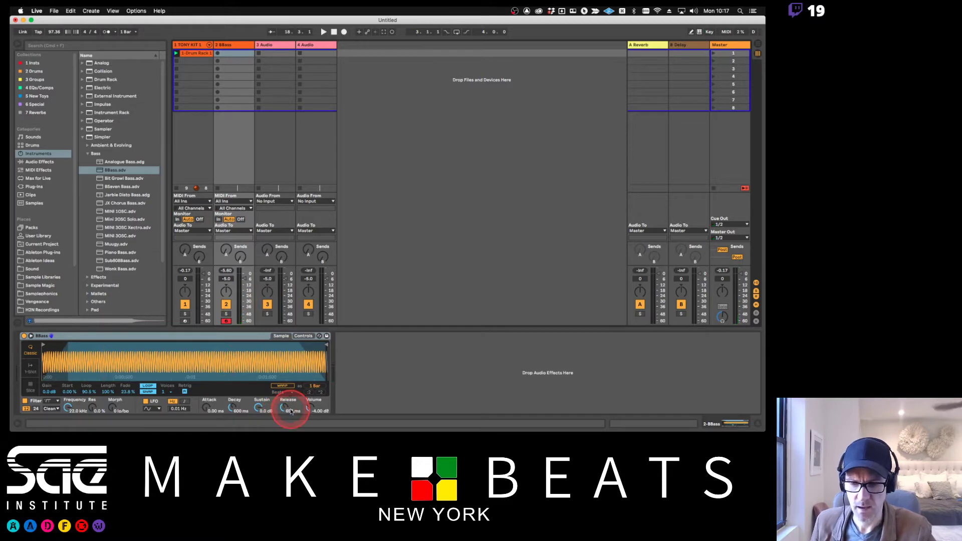
pyautogui.moveTo(258, 408); pyautogui.dragTo(232, 404)
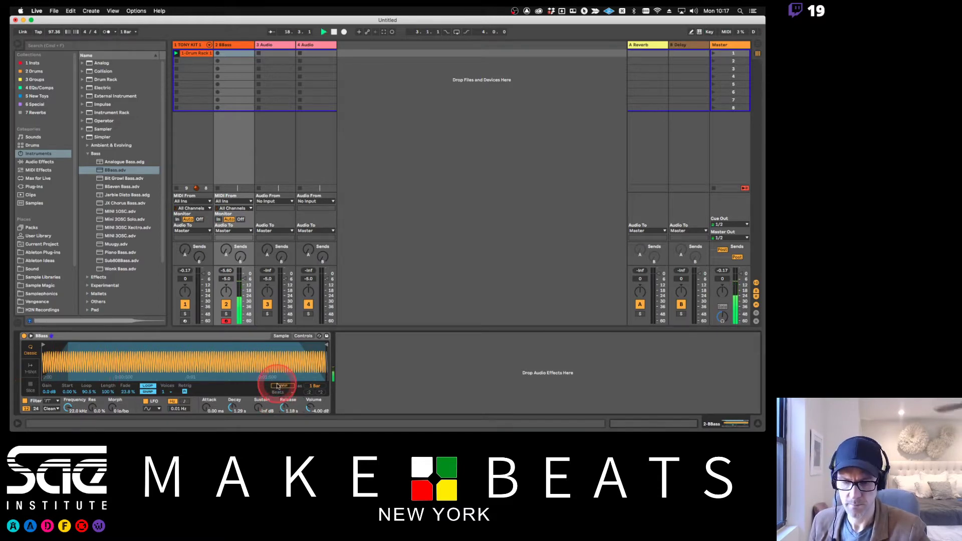
# Deactivate all Massive X notes in the TONY KIT 1 drum clip.
pyautogui.click(194, 53)
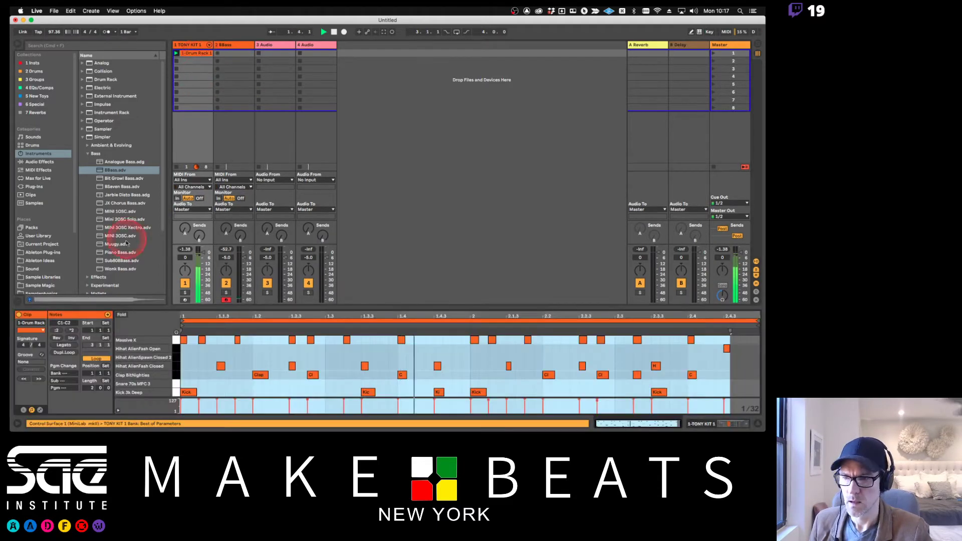
pyautogui.click(175, 341)
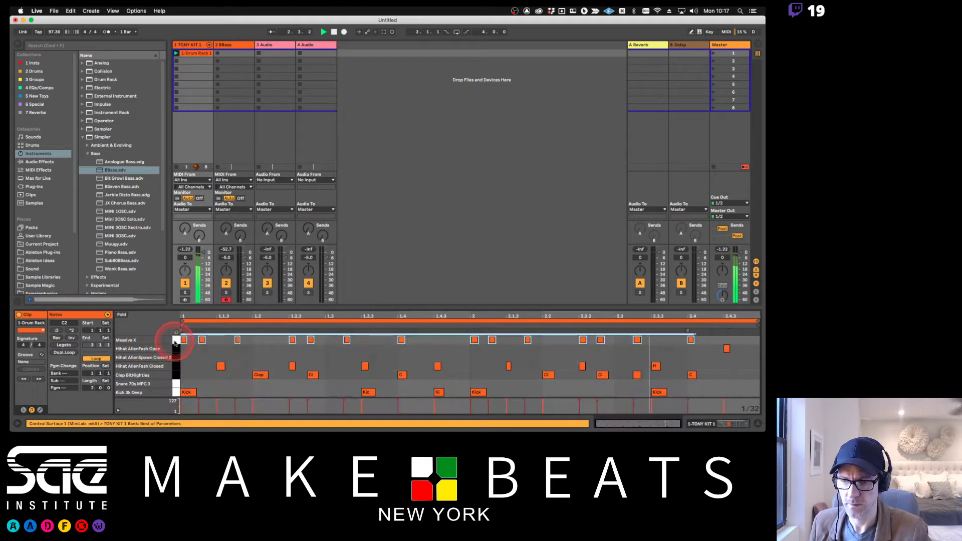
pyautogui.press('0')
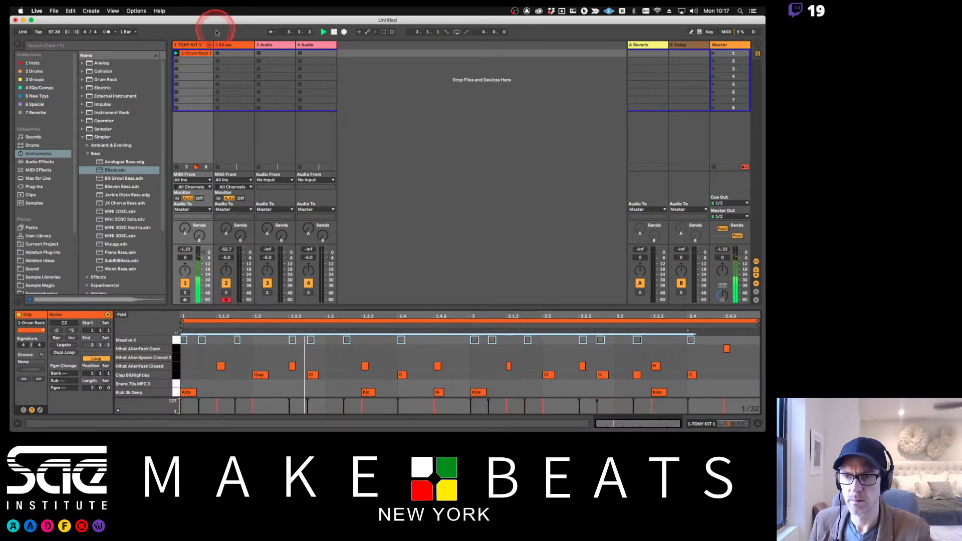
# Lengthen the decay of the BBass Simpler and set its release to 2.59 s.
pyautogui.click(225, 45)
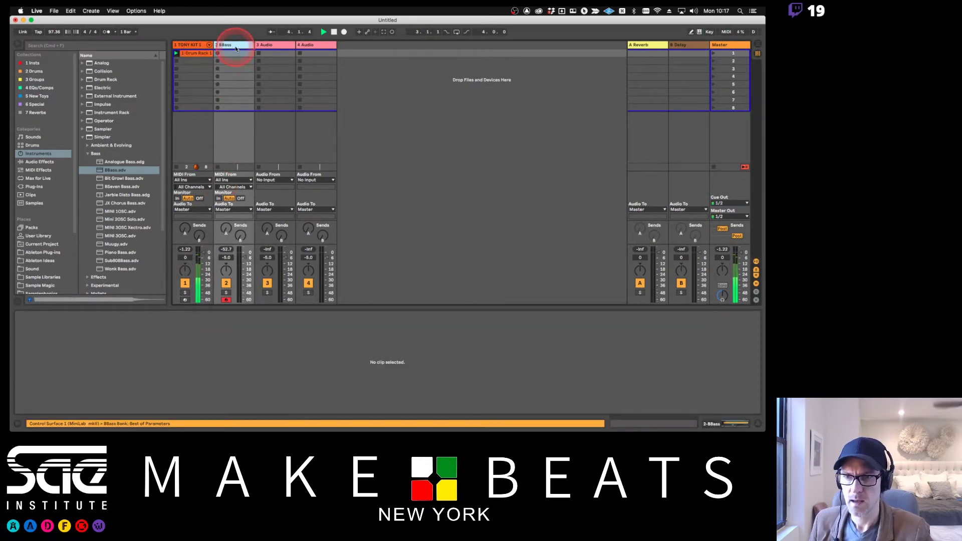
pyautogui.doubleClick(235, 47)
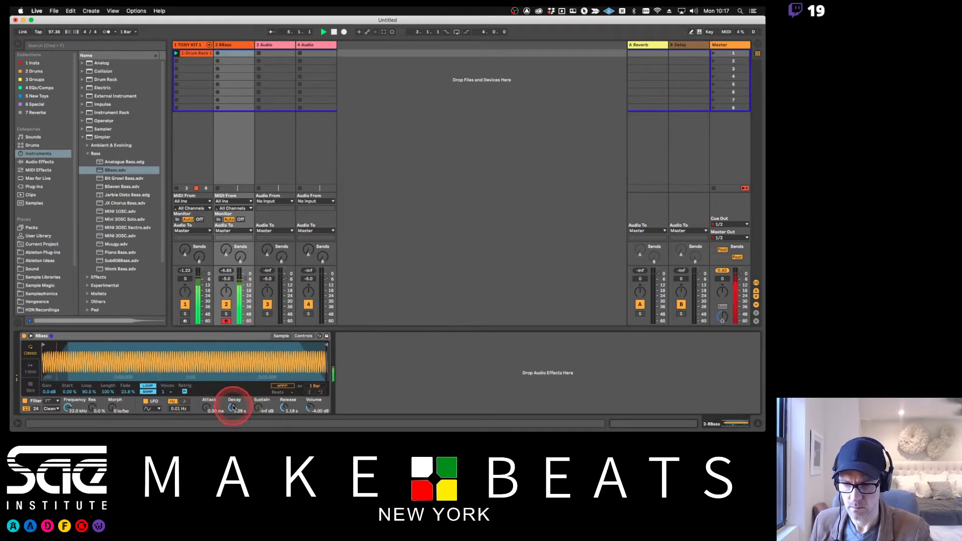
pyautogui.moveTo(233, 407); pyautogui.dragTo(234, 405)
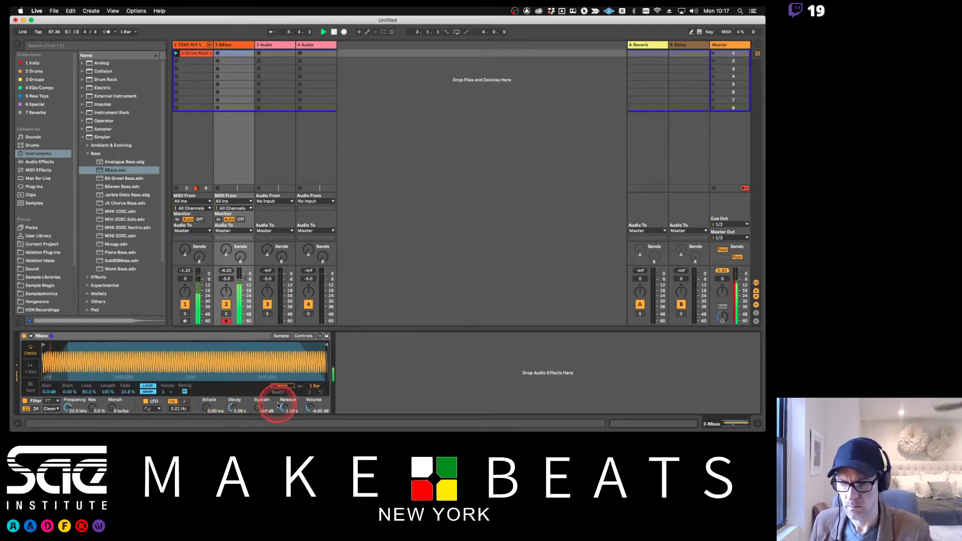
pyautogui.moveTo(283, 407); pyautogui.dragTo(284, 406)
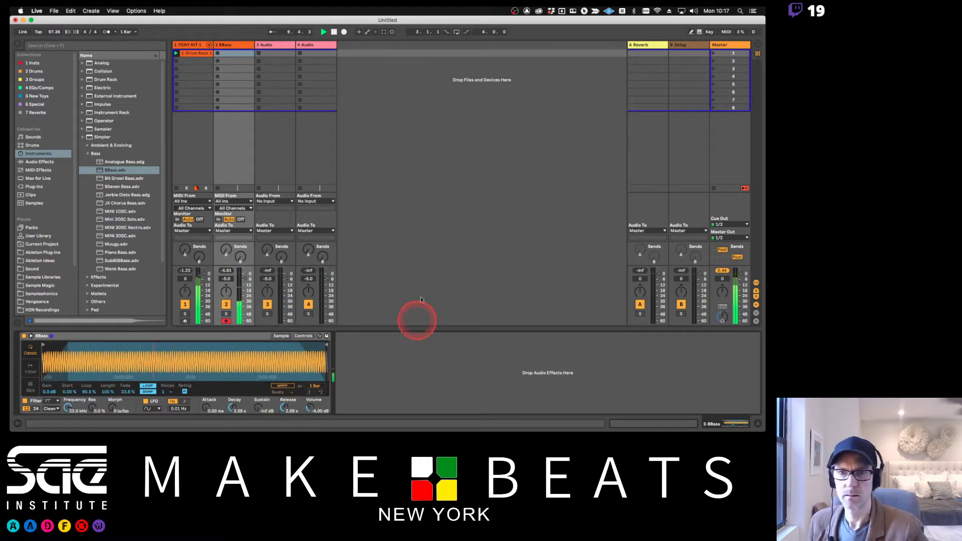
# Capture the played bass line as a MIDI clip and set its two-bar loop to start at bar 5.
pyautogui.click(384, 32)
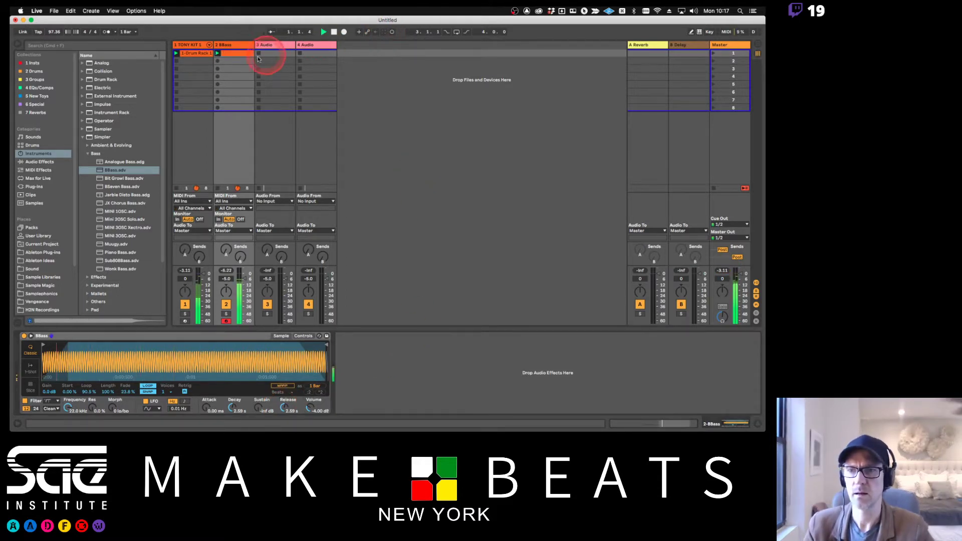
pyautogui.click(240, 53)
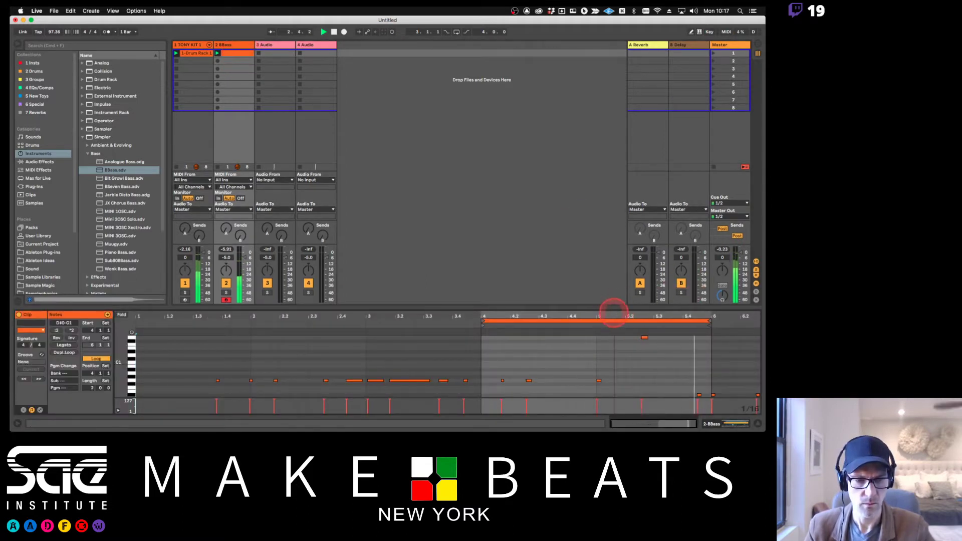
pyautogui.moveTo(604, 319)
pyautogui.mouseDown()
pyautogui.moveTo(715, 313)
pyautogui.moveTo(580, 333)
pyautogui.moveTo(597, 334)
pyautogui.moveTo(569, 315)
pyautogui.mouseUp()
pyautogui.press('space')
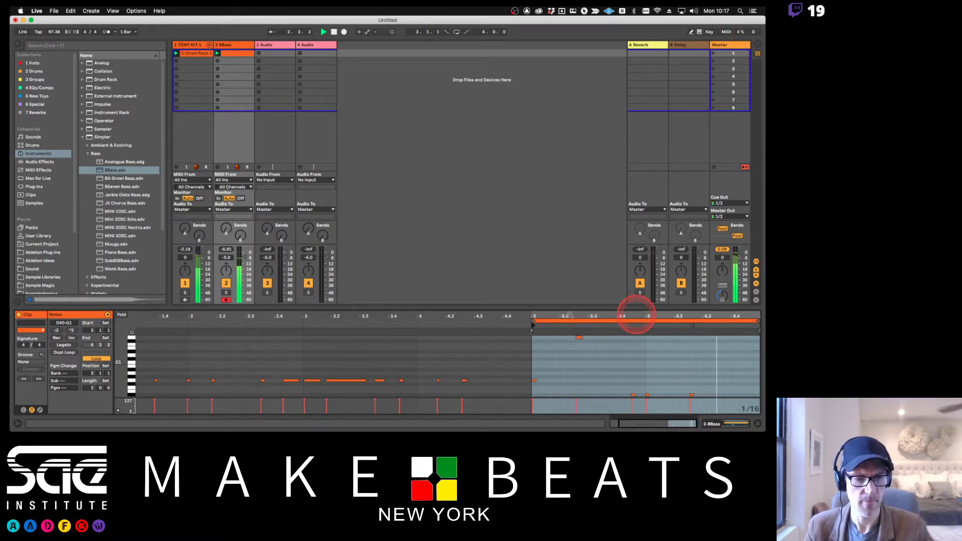
# Select all notes in the captured bass clip and quantize them.
pyautogui.click(534, 363)
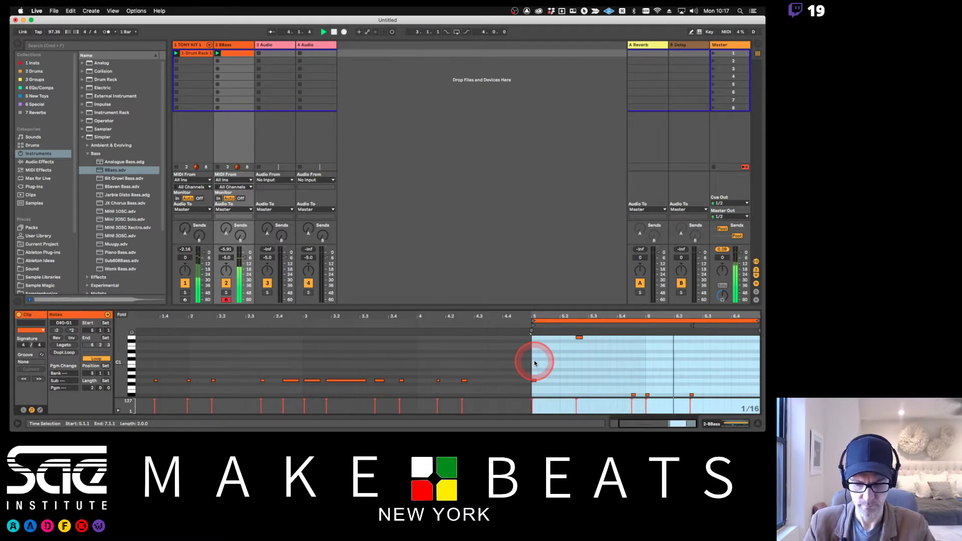
pyautogui.press('super+a')
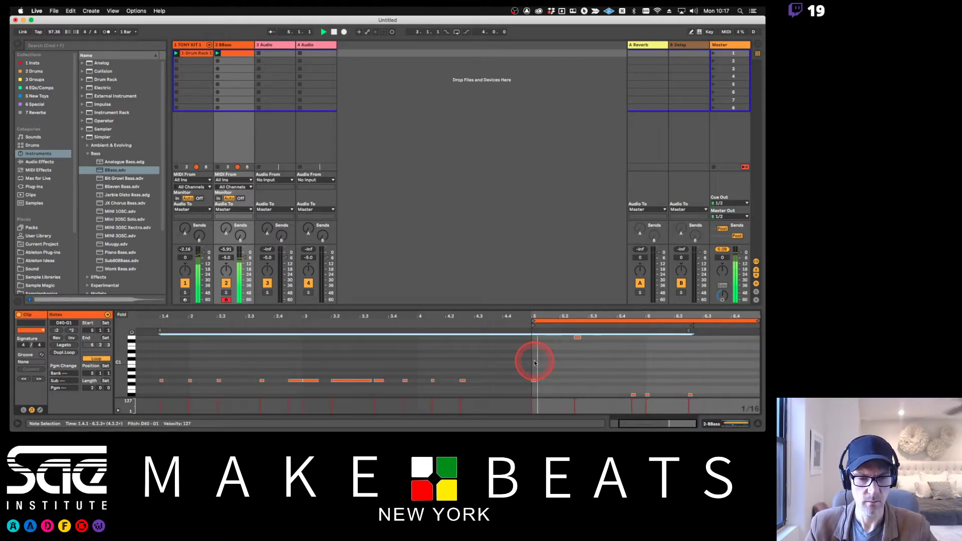
pyautogui.click(535, 363)
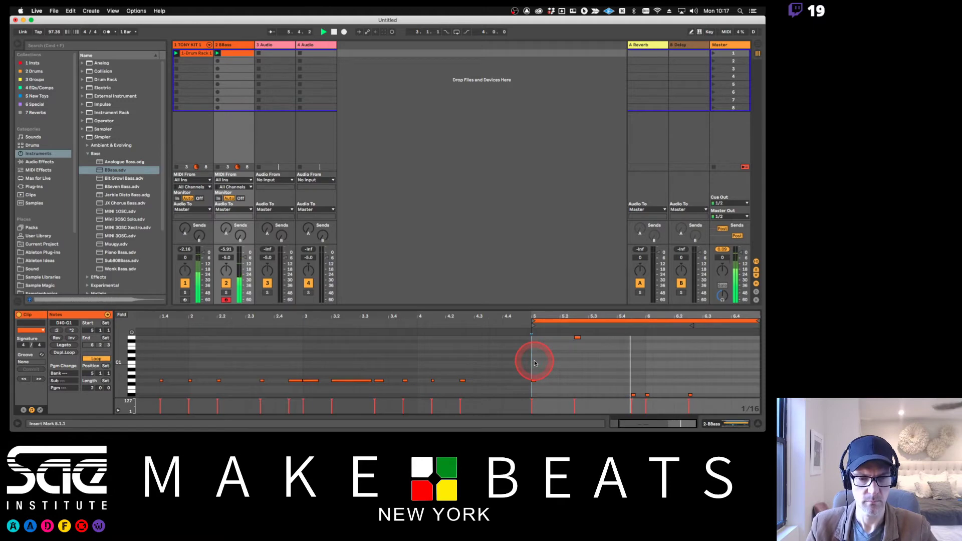
pyautogui.press('super+a')
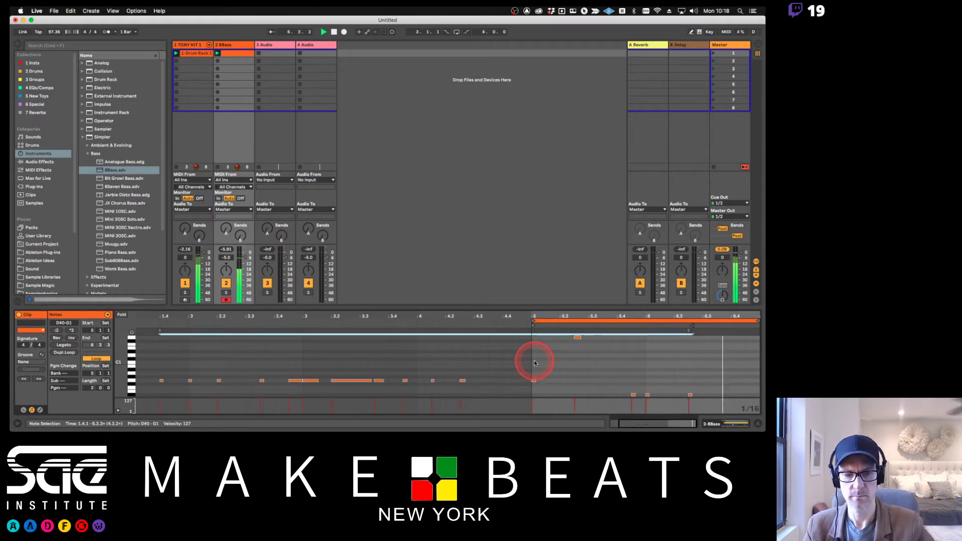
pyautogui.click(534, 363)
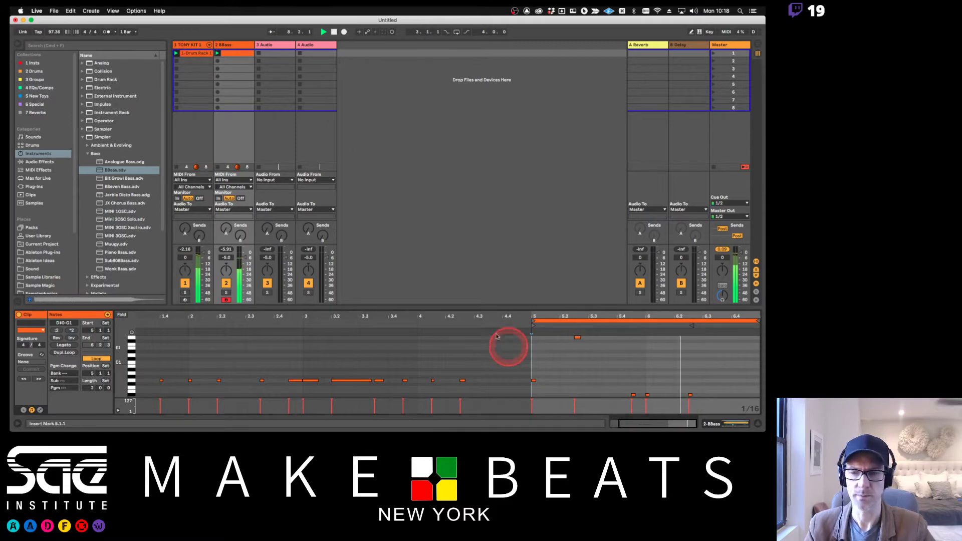
# Mute the TONY KIT 1 track, play the bass clip alone, and show the BBass track's Simpler.
pyautogui.press('space')
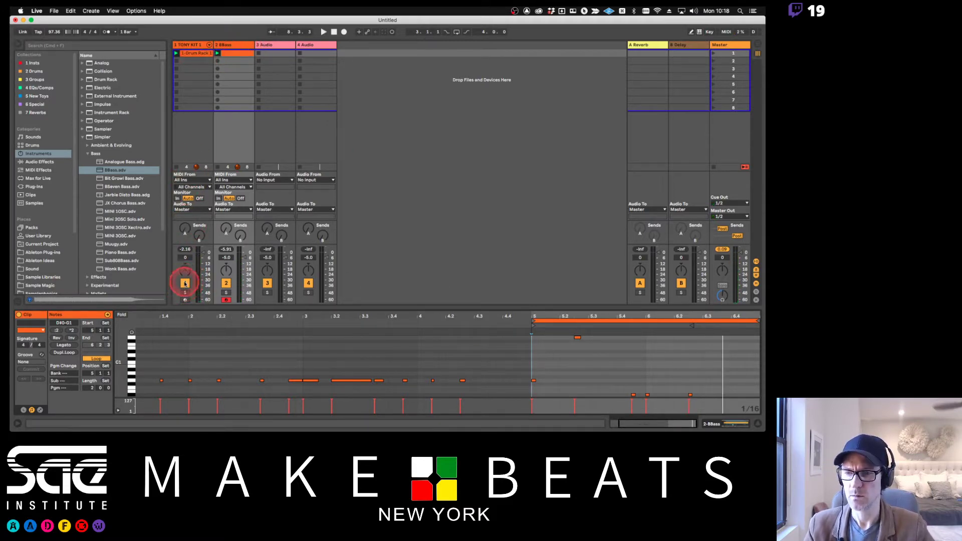
pyautogui.press('space')
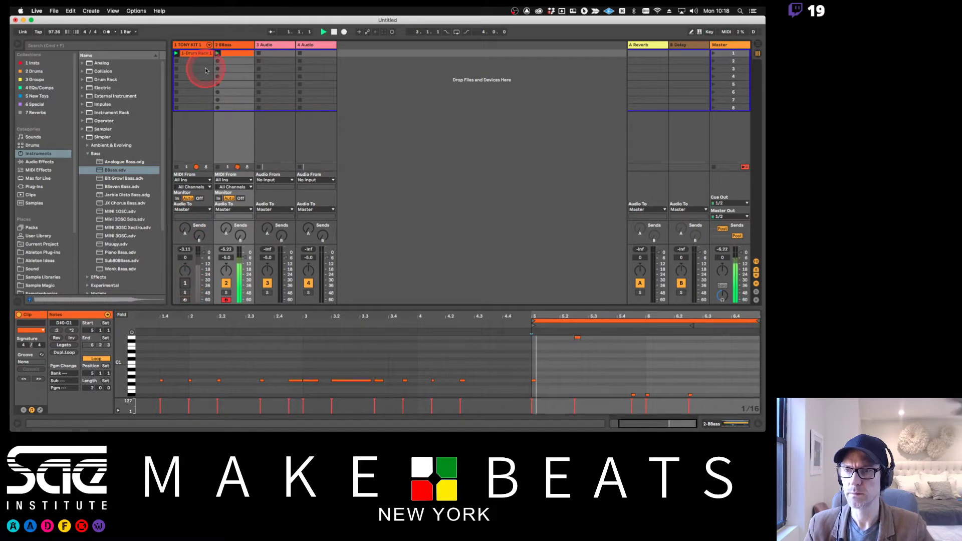
pyautogui.click(239, 45)
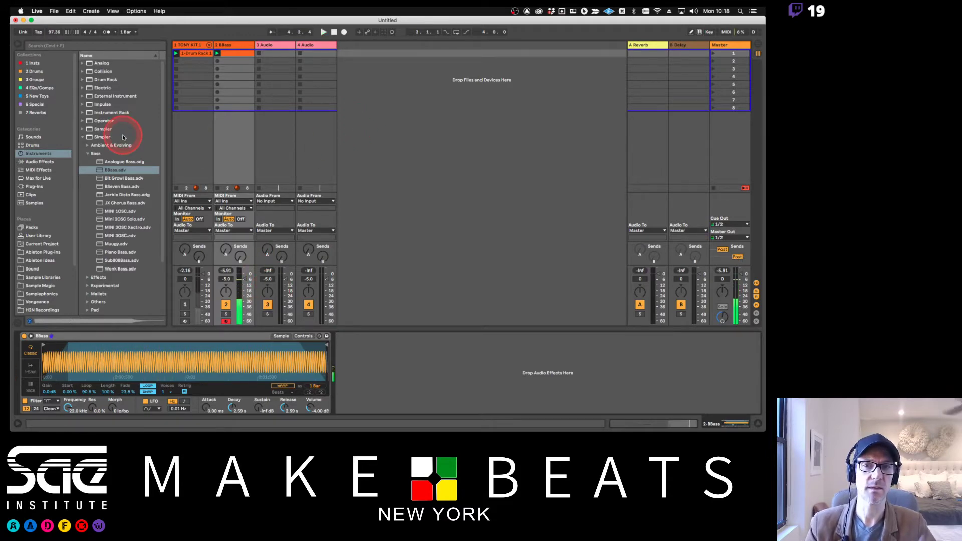
pyautogui.press('super+Tab')
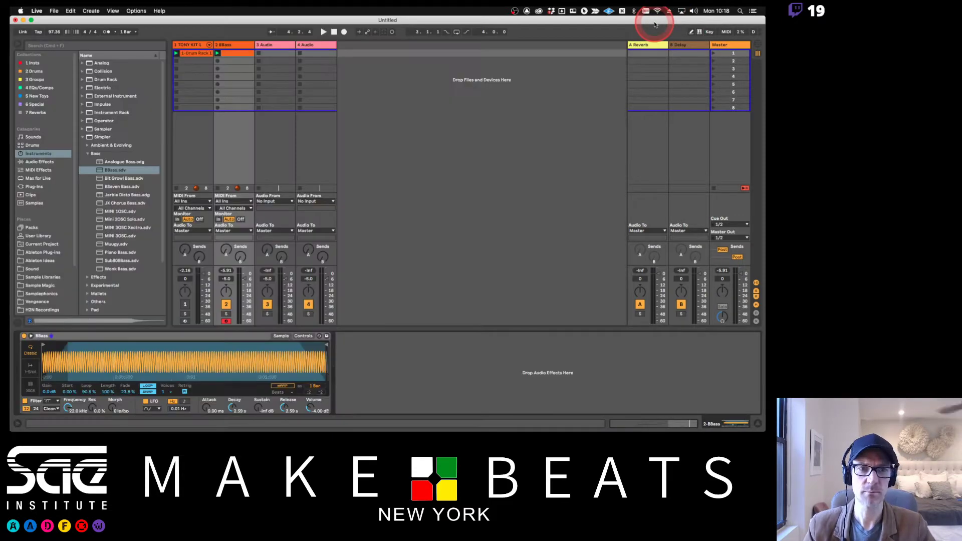
pyautogui.click(654, 21)
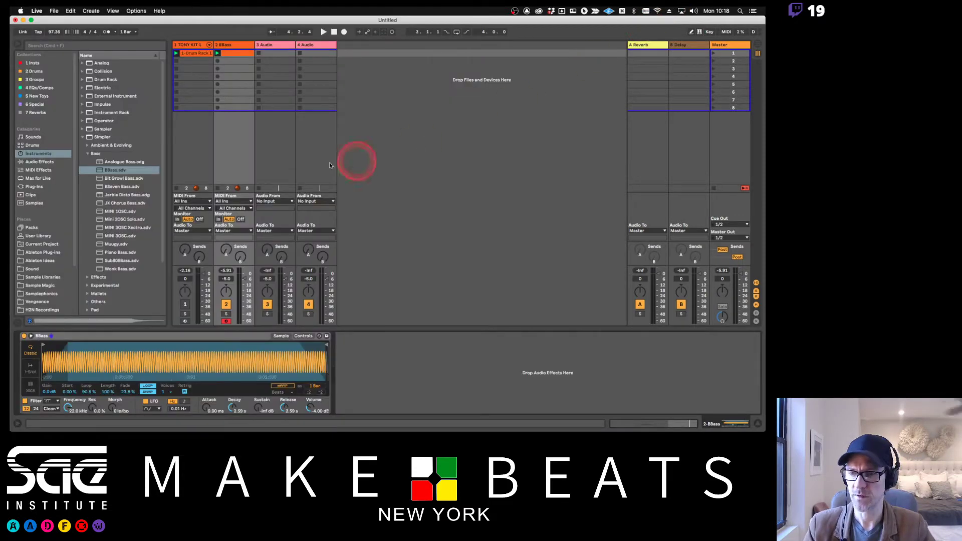
# Select the BBass Simpler device and collapse the Bass preset folder in the browser.
pyautogui.click(161, 337)
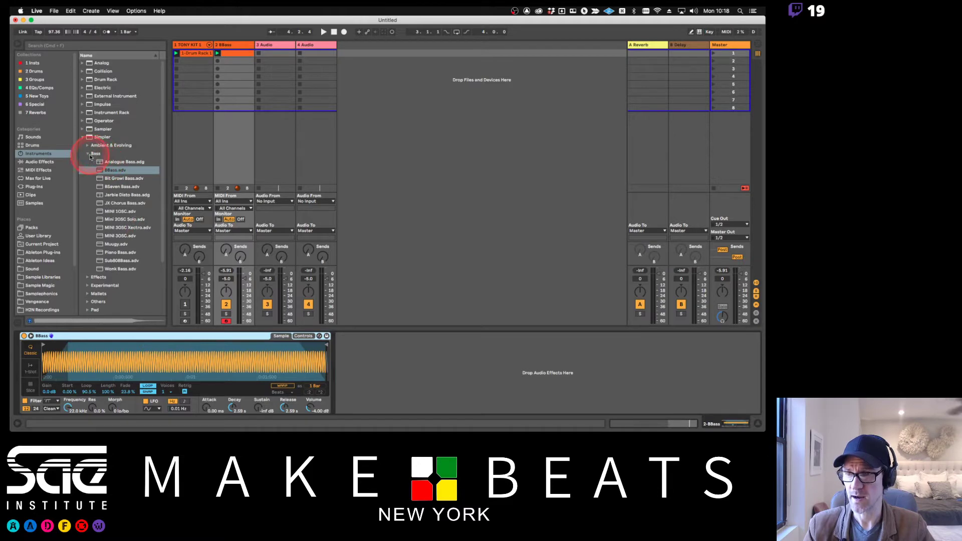
pyautogui.click(82, 137)
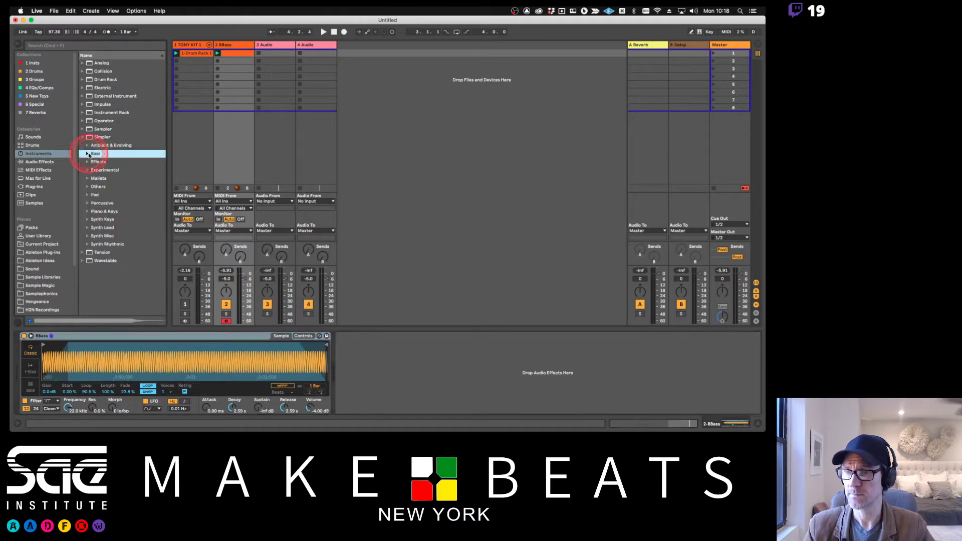
# Add an EQ Eight after the BBass Simpler and set its first band's low cut to 30 Hz while the bass plays.
pyautogui.click(40, 162)
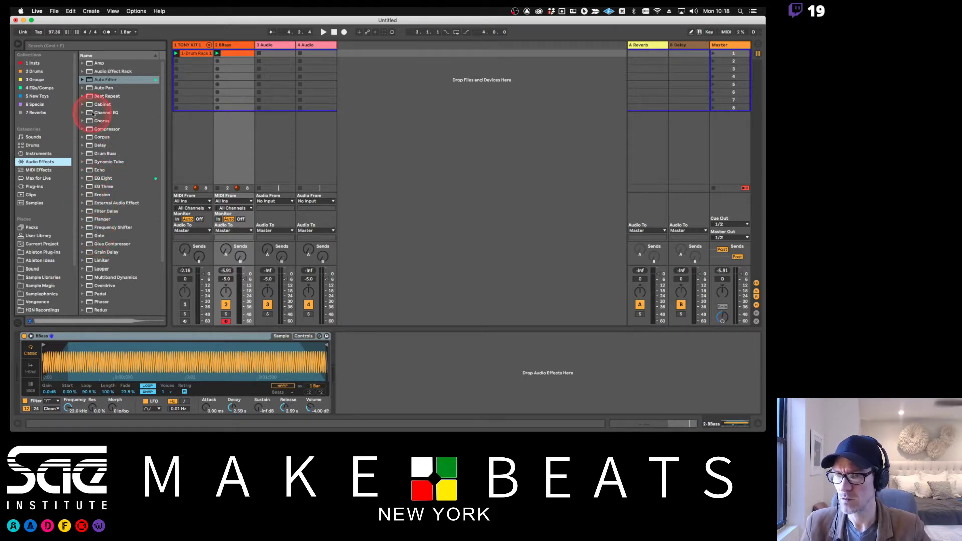
pyautogui.click(103, 179)
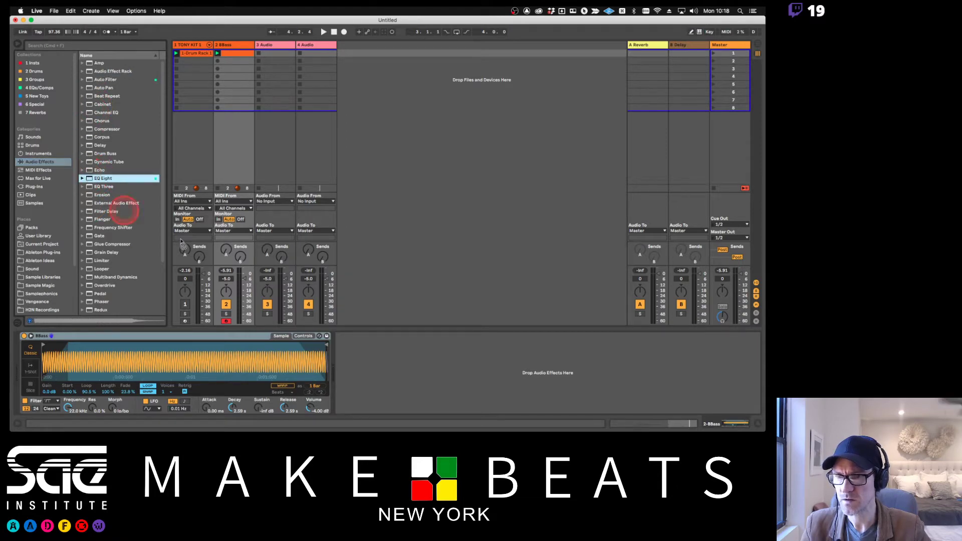
pyautogui.moveTo(334, 321); pyautogui.dragTo(360, 345)
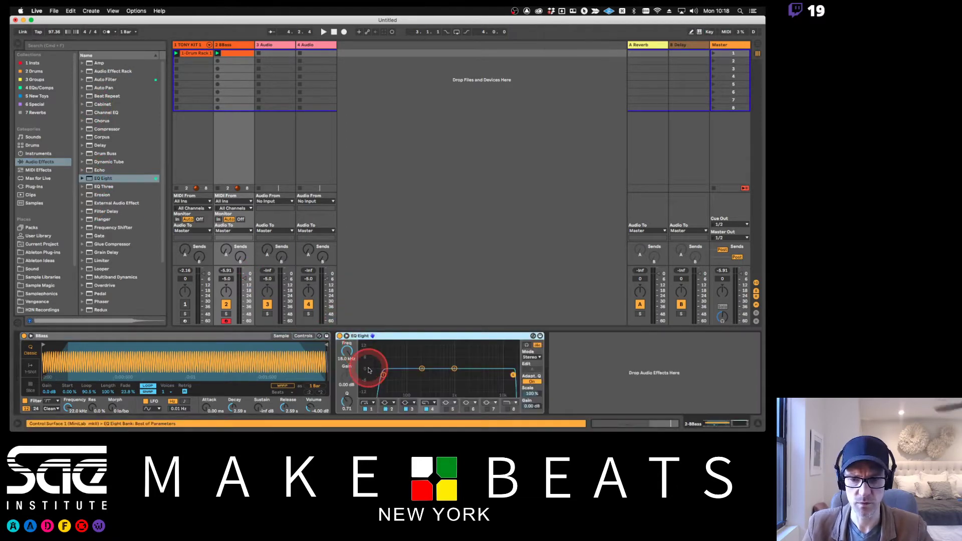
pyautogui.press('space')
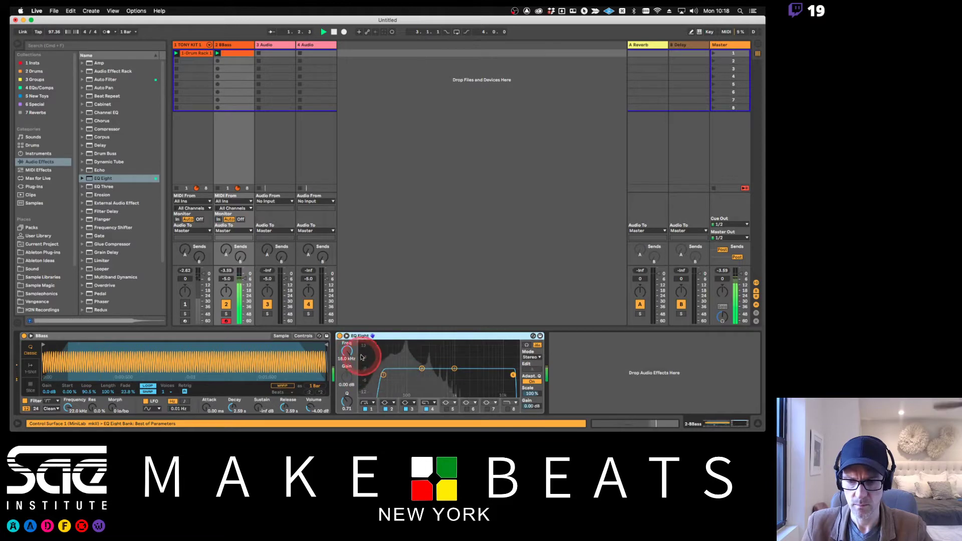
pyautogui.moveTo(349, 354)
pyautogui.mouseDown()
pyautogui.moveTo(367, 401)
pyautogui.moveTo(346, 345)
pyautogui.mouseUp()
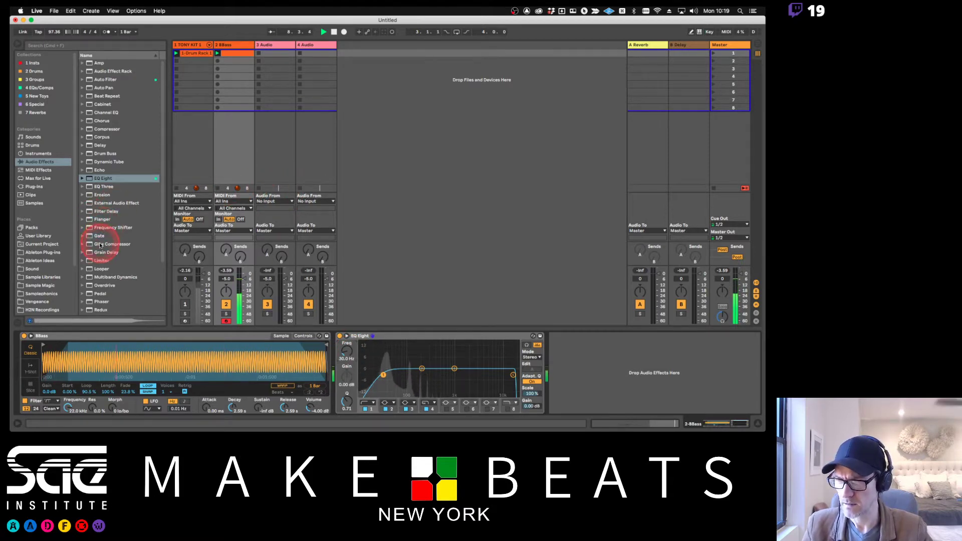
# Add a Glue Compressor after EQ Eight with soft clipping on, threshold at -14.3 dB and makeup at 3.17 dB.
pyautogui.moveTo(100, 245); pyautogui.dragTo(607, 365)
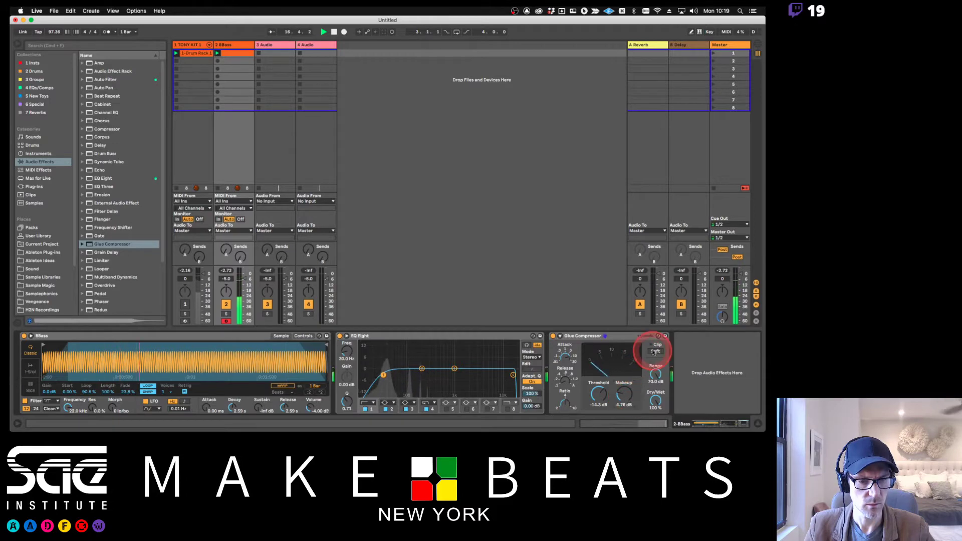
pyautogui.click(595, 363)
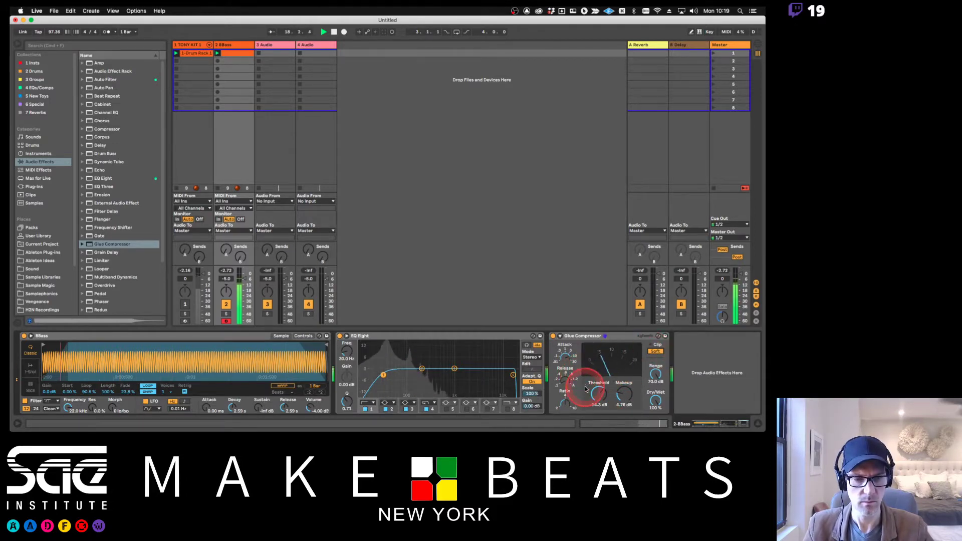
pyautogui.moveTo(624, 390); pyautogui.dragTo(625, 397)
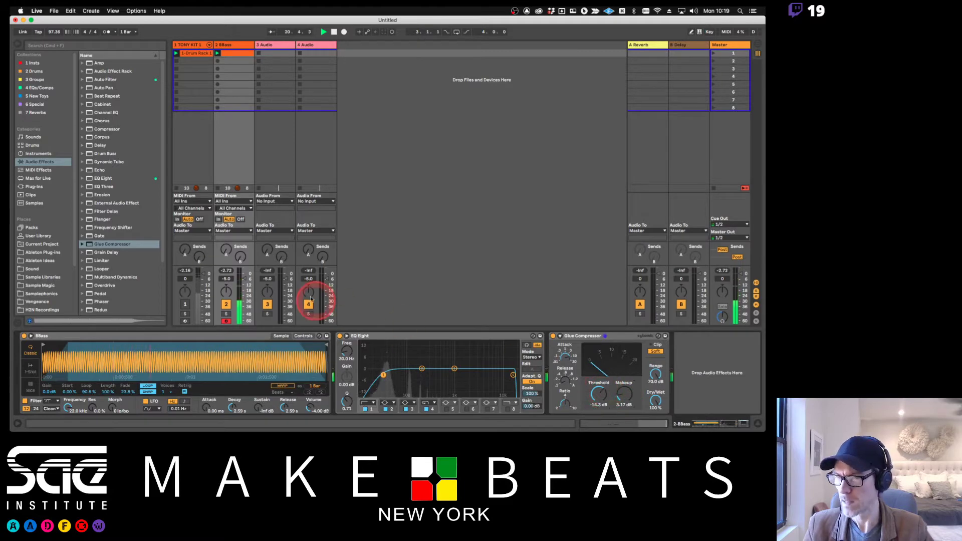
# Add the Saturator preset A Bit Warmer after the Glue Compressor and stop playback.
pyautogui.scroll(-5, 130, 259)
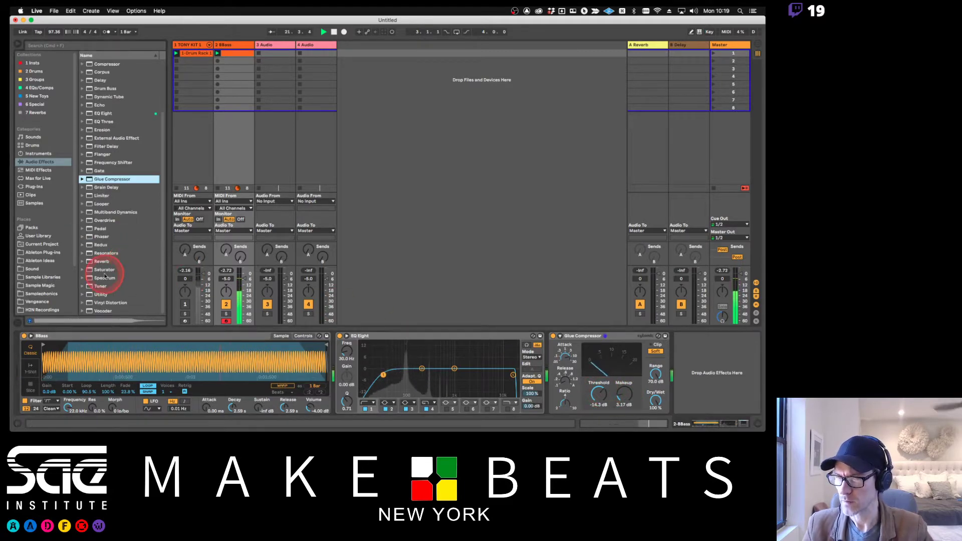
pyautogui.click(98, 272)
pyautogui.click(82, 270)
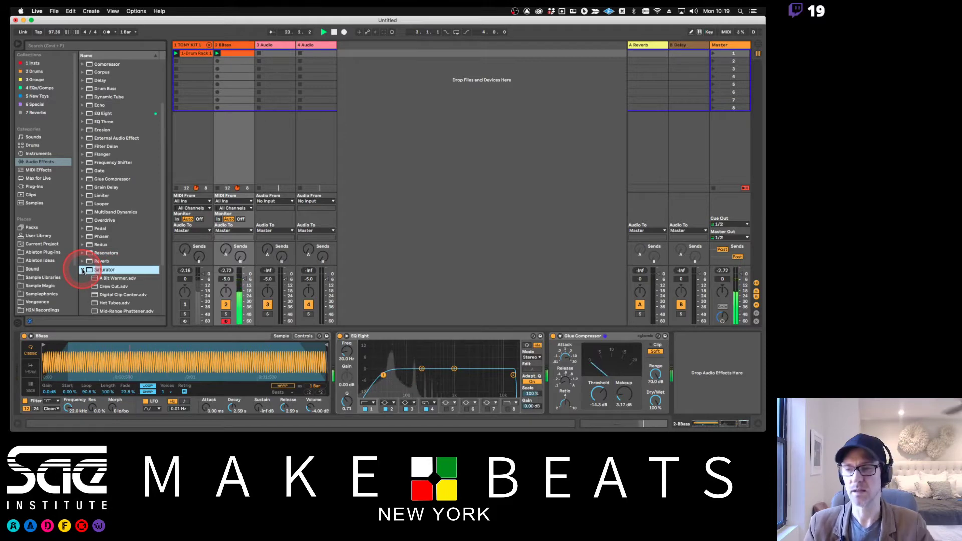
pyautogui.scroll(-4, 131, 216)
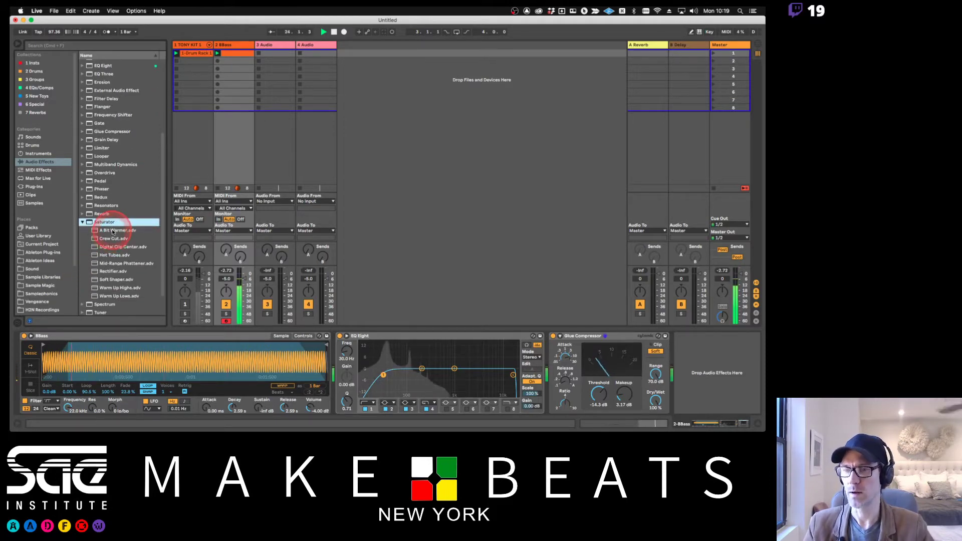
pyautogui.moveTo(113, 231); pyautogui.dragTo(693, 344)
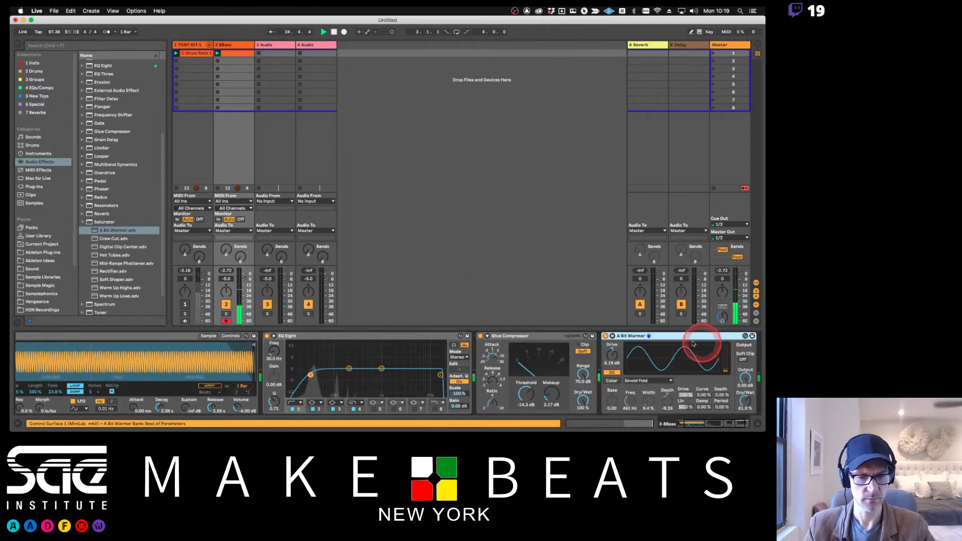
pyautogui.hscroll(2, 607, 358)
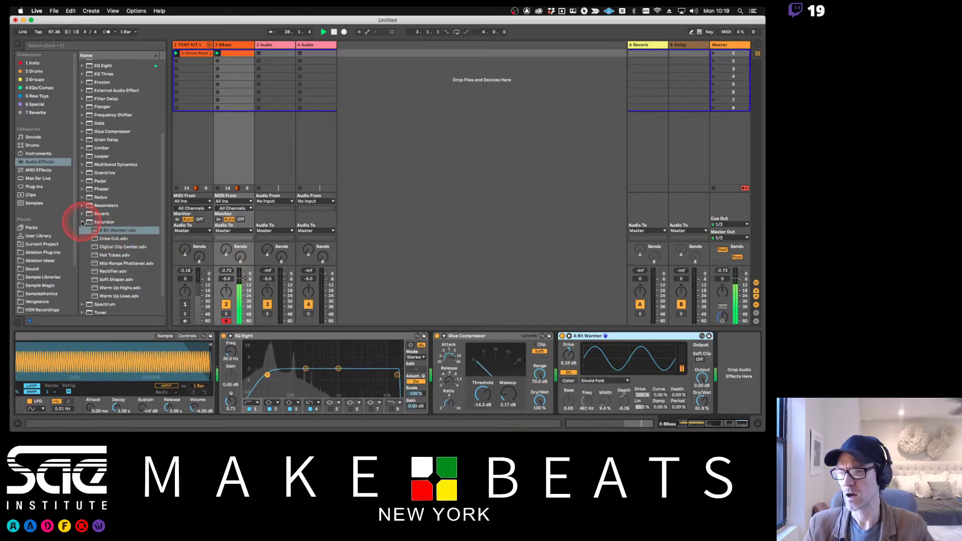
pyautogui.click(82, 222)
pyautogui.click(82, 269)
pyautogui.scroll(-4, 104, 270)
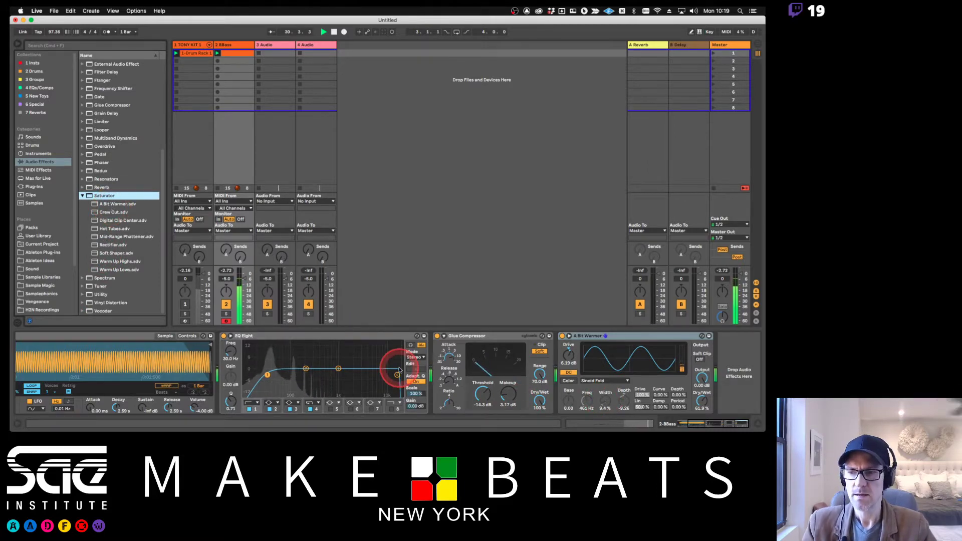
pyautogui.press('space')
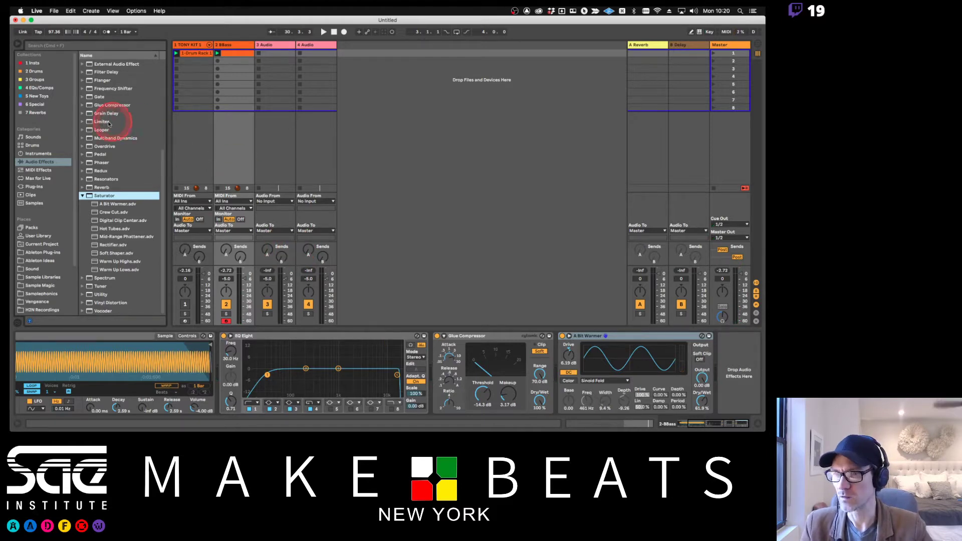
# Insert an Auto Filter between the Glue Compressor and A Bit Warmer, setting its low-pass frequency to 171 Hz and resonance to 13% during playback.
pyautogui.scroll(6, 108, 89)
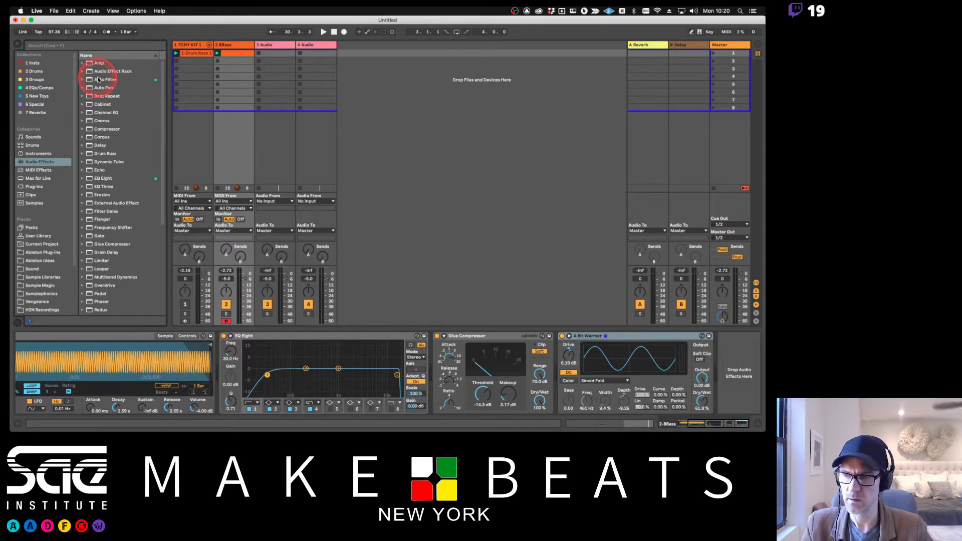
pyautogui.moveTo(98, 80); pyautogui.dragTo(566, 345)
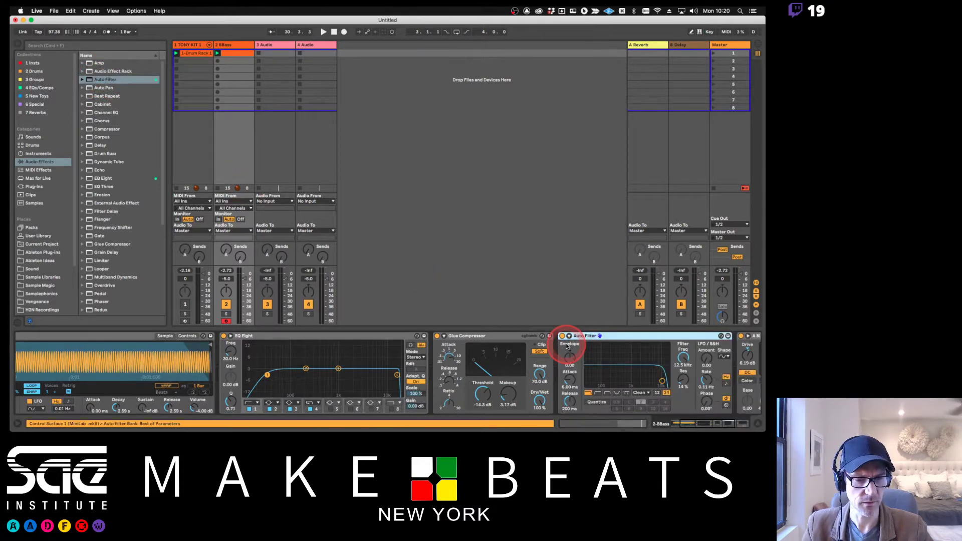
pyautogui.press('space')
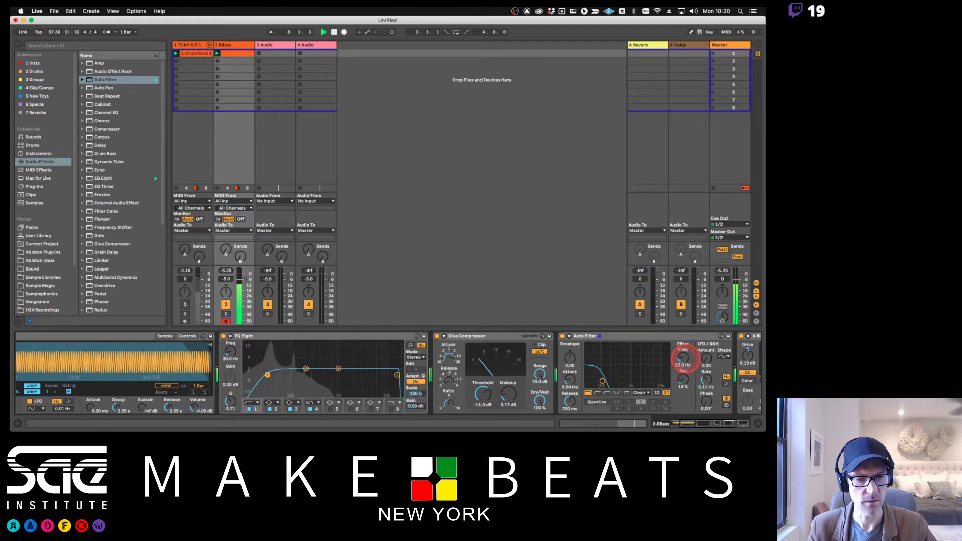
pyautogui.hscroll(5, 602, 356)
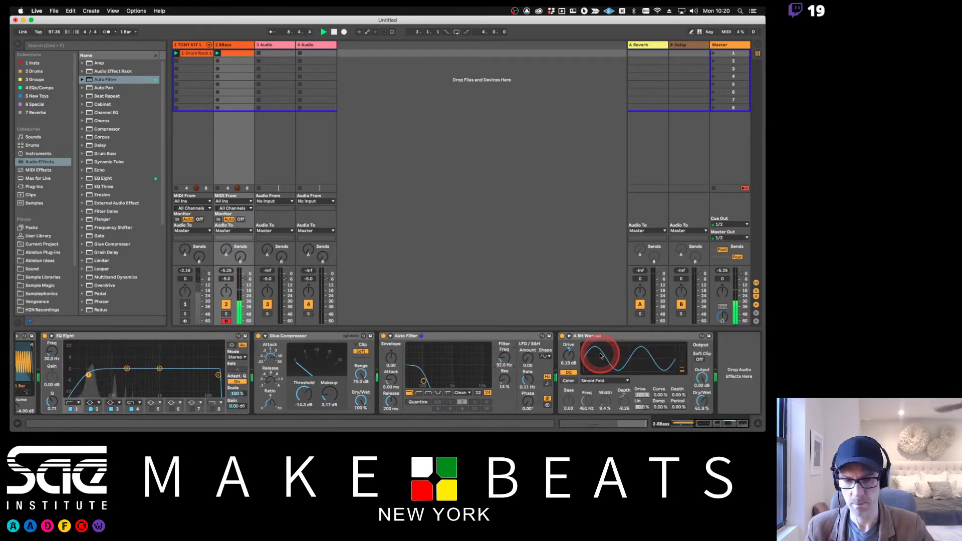
pyautogui.hscroll(-3, 601, 356)
pyautogui.hscroll(3, 601, 356)
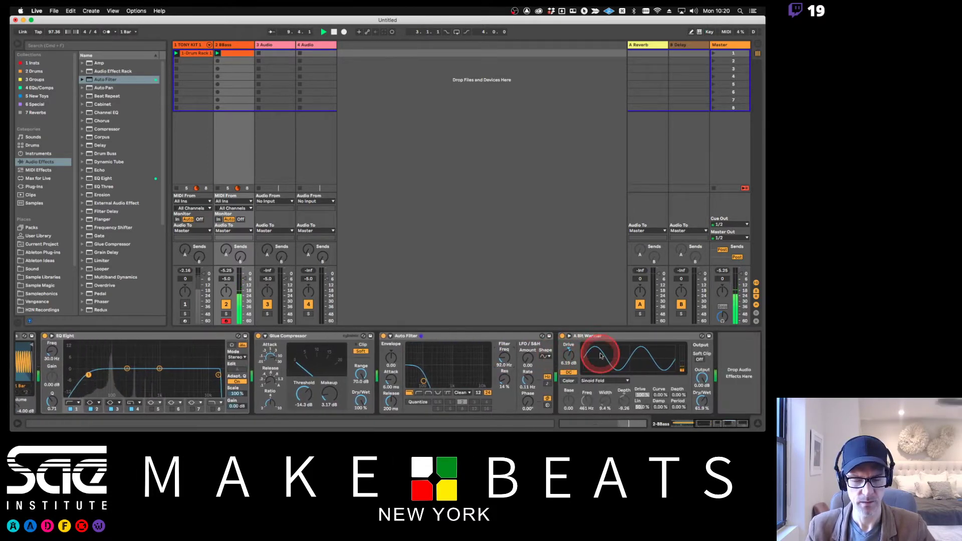
pyautogui.hscroll(-5, 601, 355)
pyautogui.hscroll(3, 601, 355)
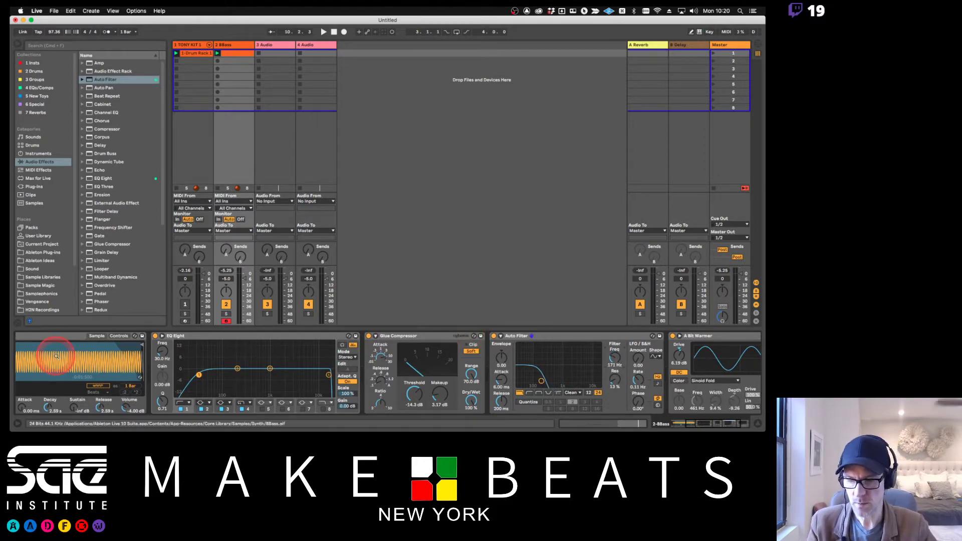
# Try grouping all bass devices from BBass through A Bit Warmer into an Instrument Rack, and ungroup them.
pyautogui.click(103, 364)
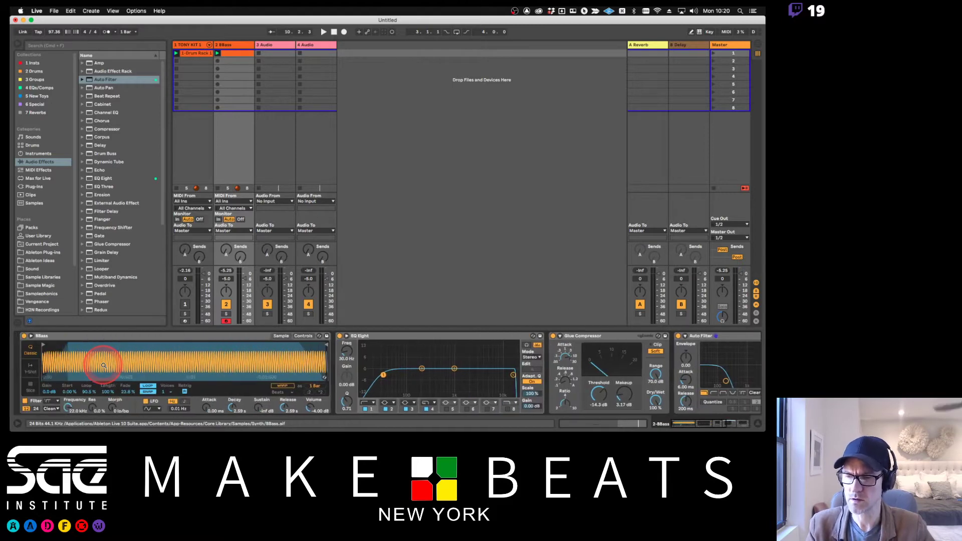
pyautogui.click(108, 335)
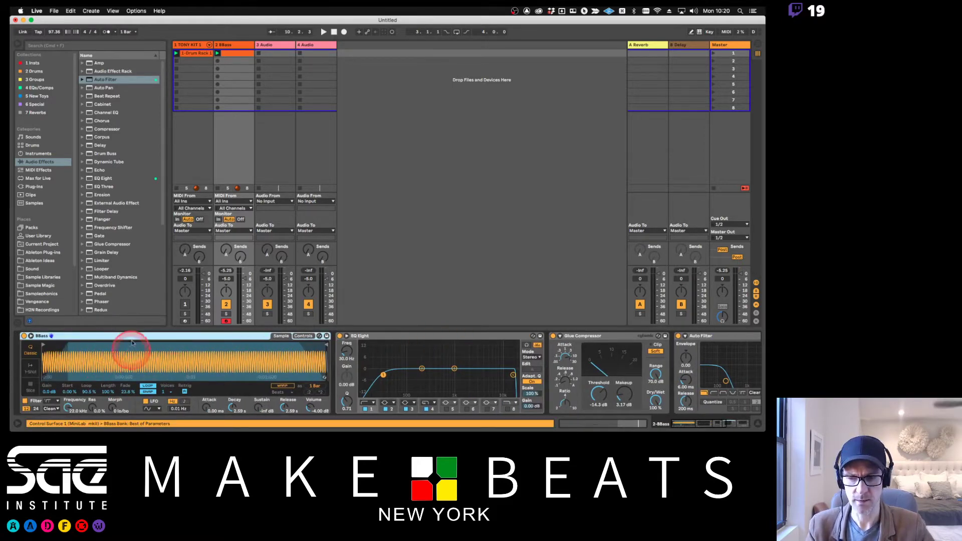
pyautogui.hscroll(10, 337, 387)
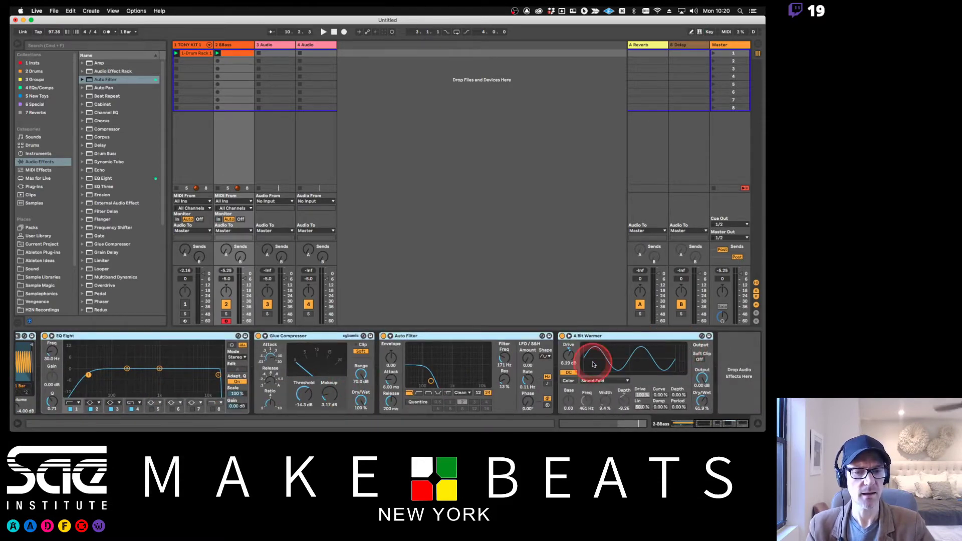
pyautogui.hscroll(-10, 594, 361)
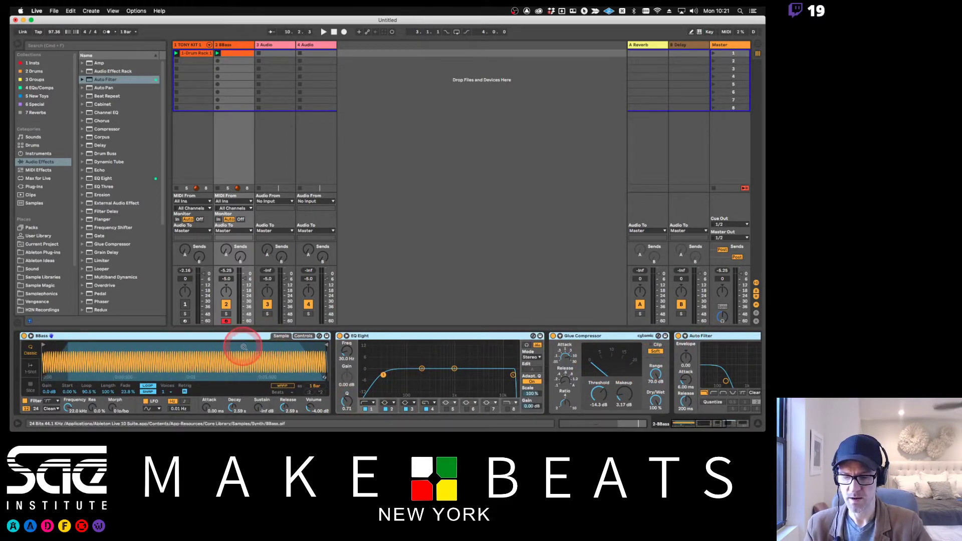
pyautogui.press('super+g')
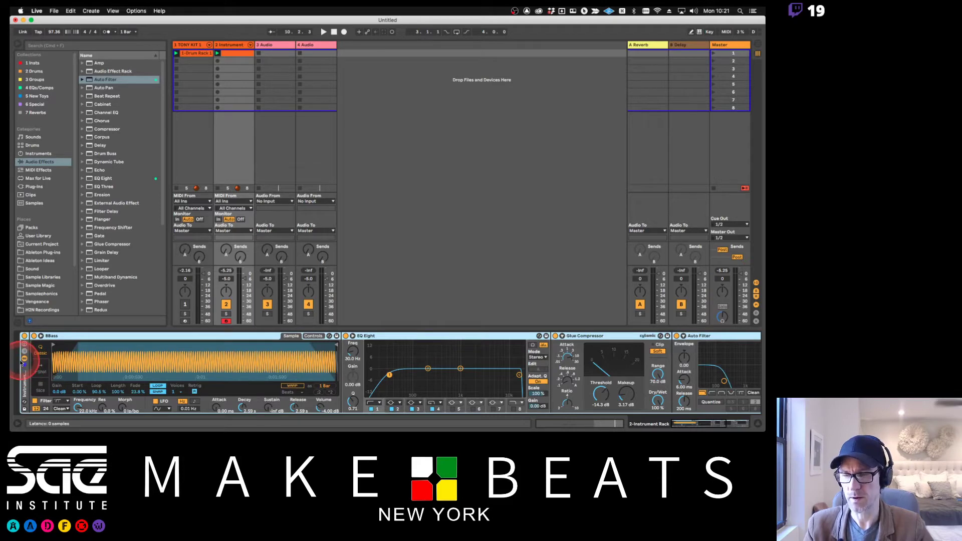
pyautogui.press('super+shift+g')
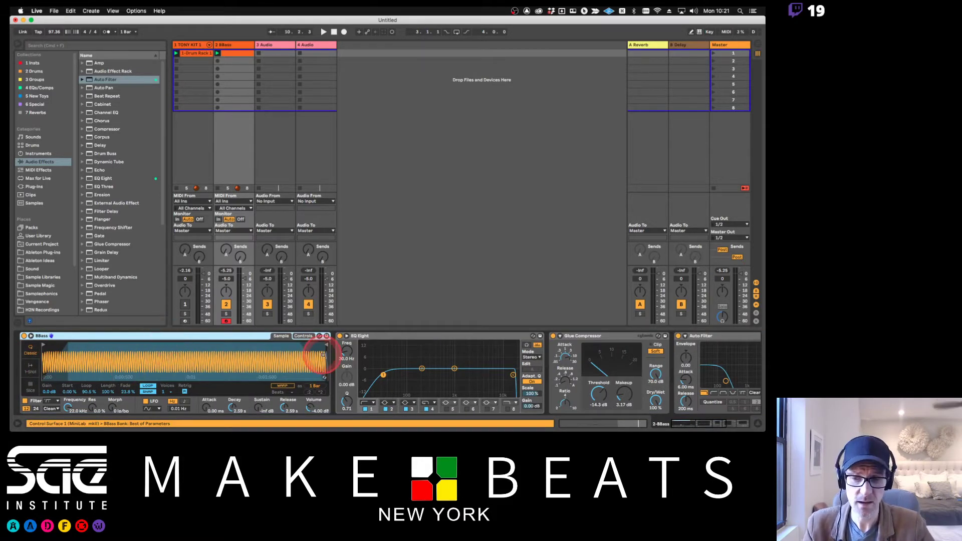
# Select every device from BBass through A Bit Warmer and group them into an Instrument Rack.
pyautogui.hscroll(6, 322, 354)
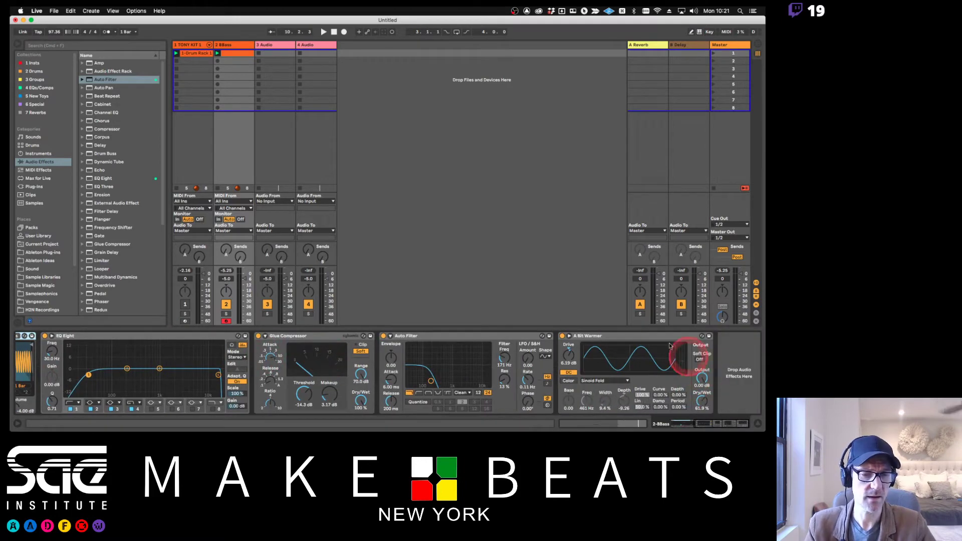
pyautogui.click(659, 341)
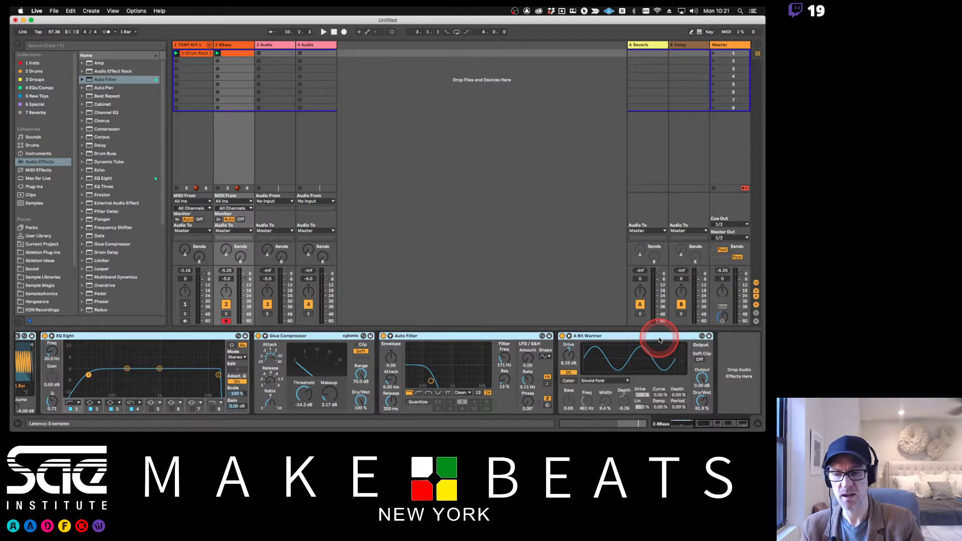
pyautogui.hscroll(-6, 611, 385)
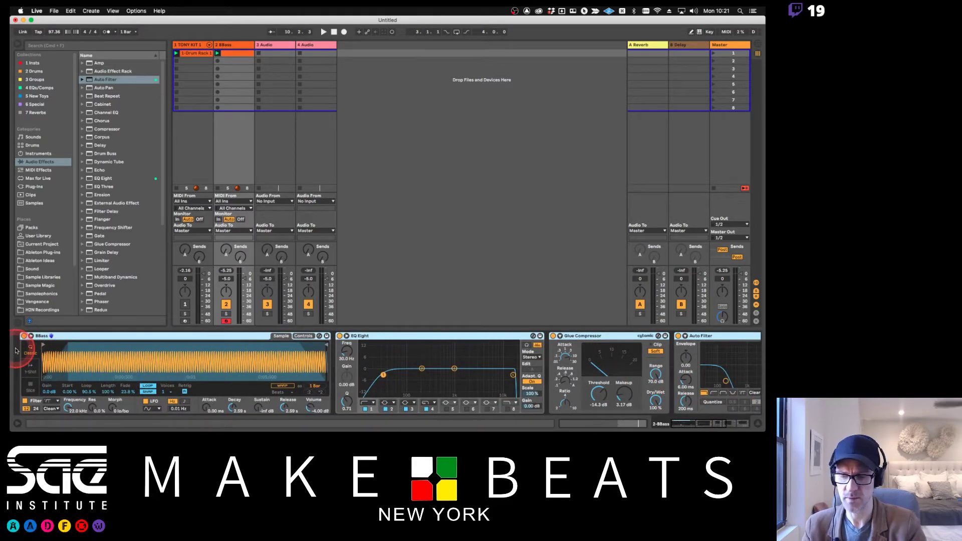
pyautogui.press('super+g')
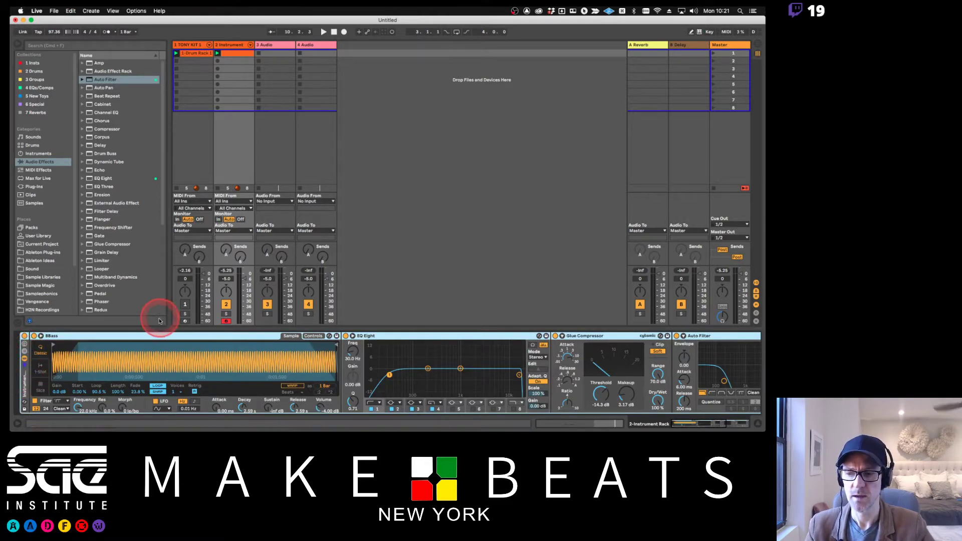
# Select the BBass, EQ Eight, Glue Compressor and Auto Filter devices one by one, finishing with the whole Instrument Rack selected.
pyautogui.click(151, 336)
pyautogui.click(426, 337)
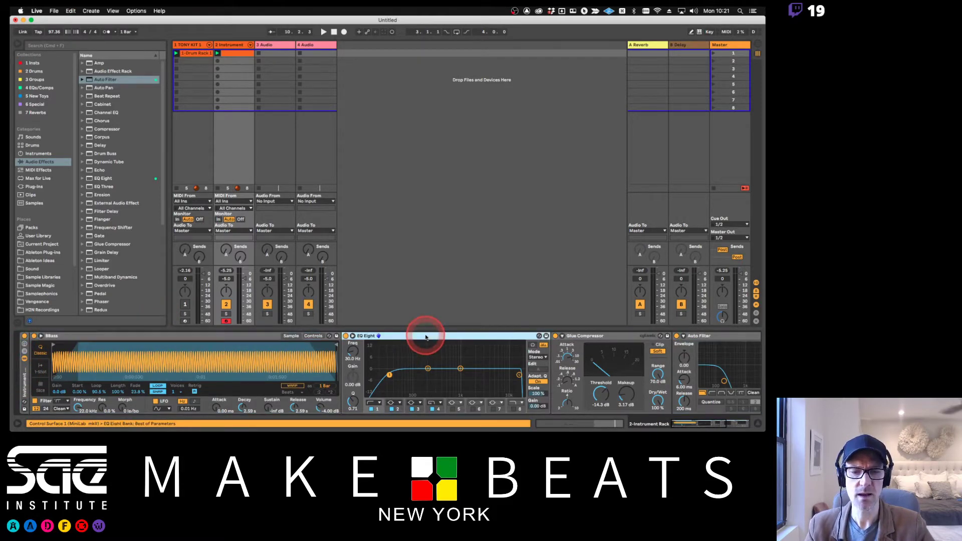
pyautogui.click(596, 344)
pyautogui.click(697, 336)
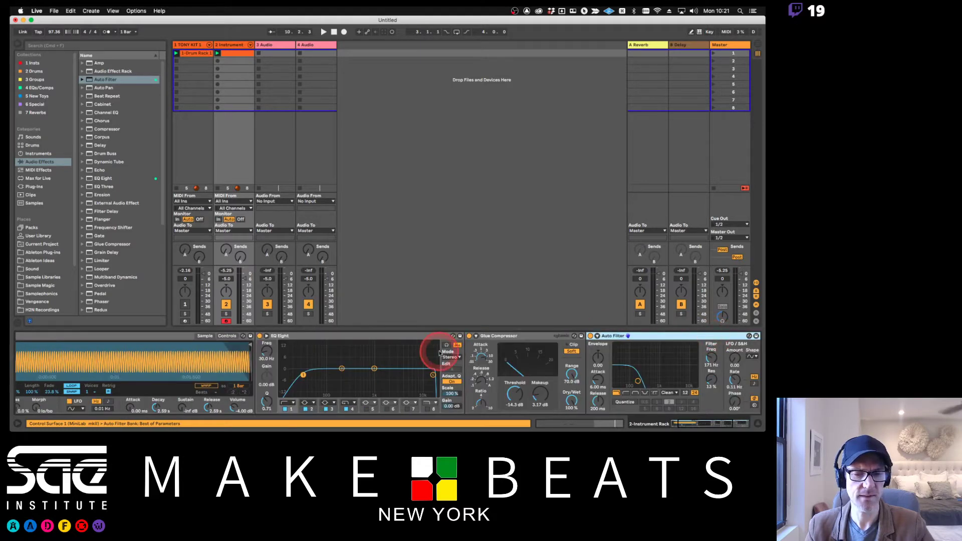
pyautogui.click(390, 342)
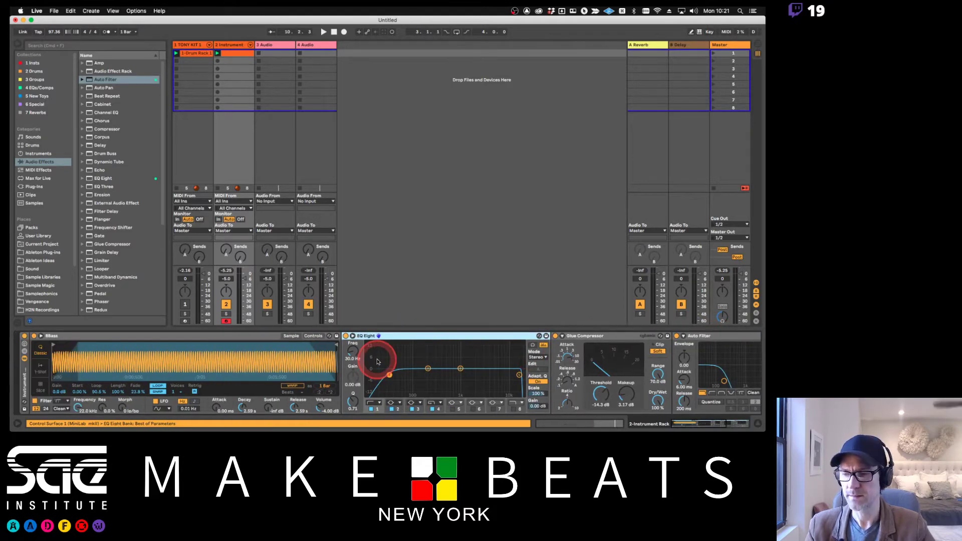
pyautogui.click(27, 376)
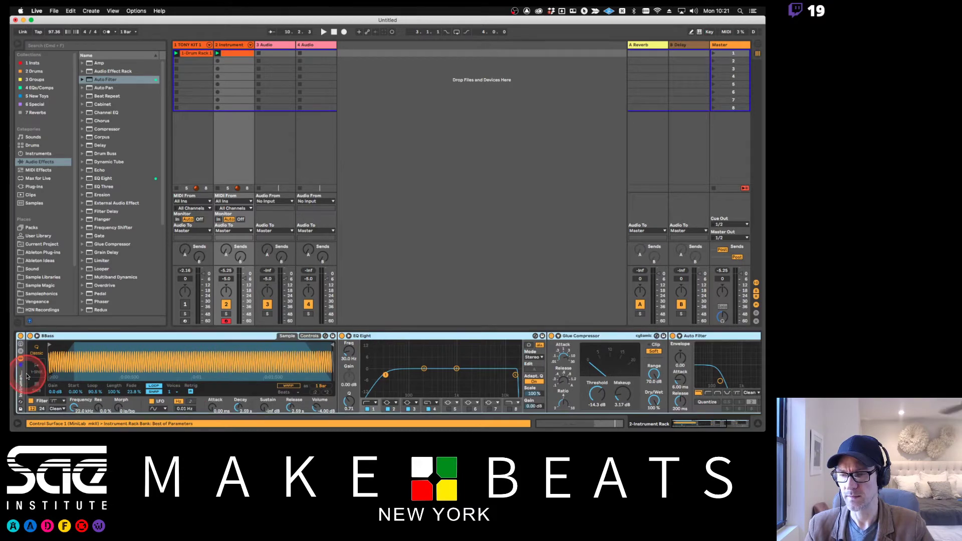
# Show the Instrument Rack's macro controls and chain list, and select the whole rack.
pyautogui.hscroll(6, 308, 384)
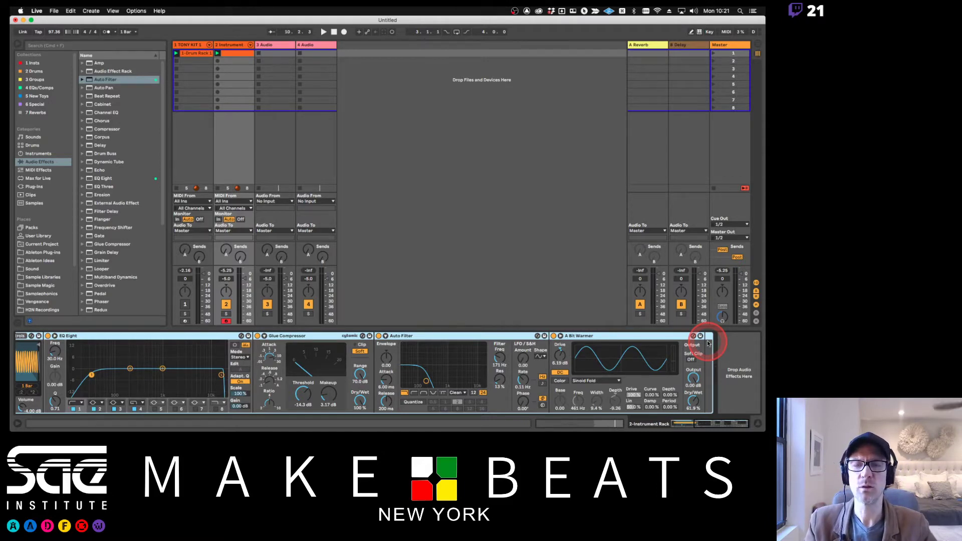
pyautogui.hscroll(-10, 529, 360)
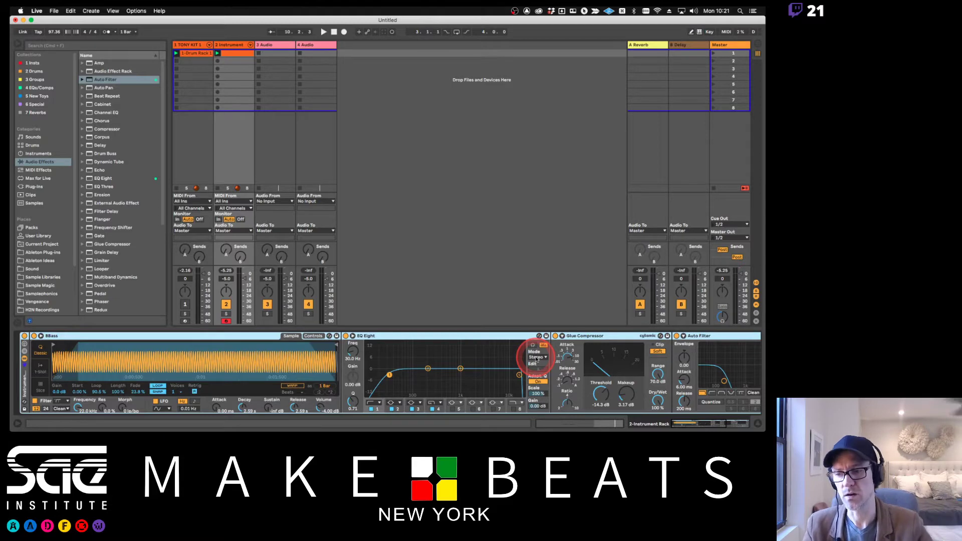
pyautogui.click(24, 344)
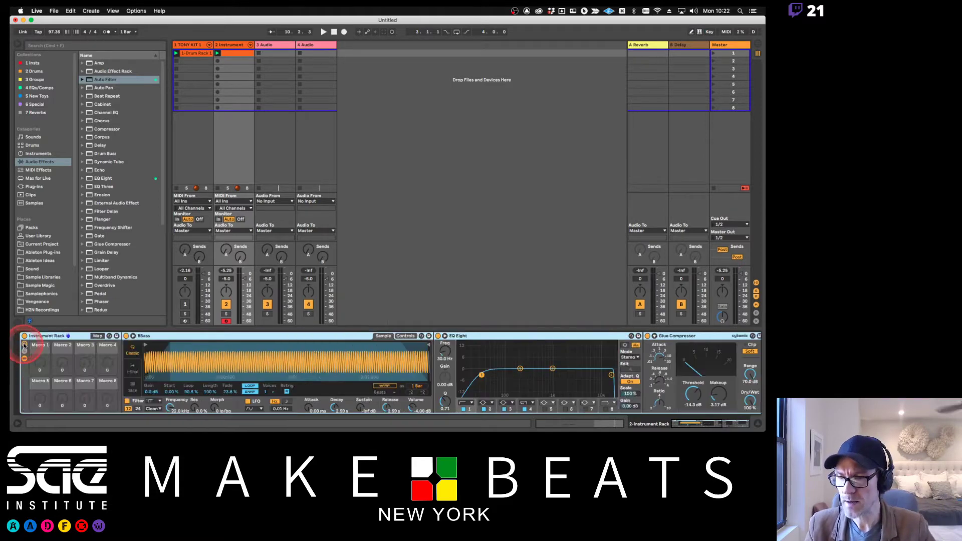
pyautogui.click(24, 351)
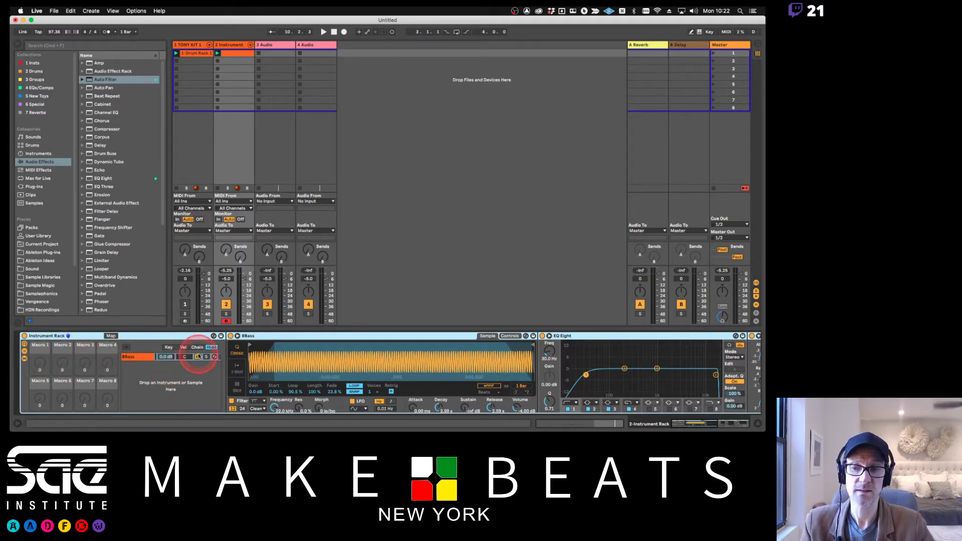
pyautogui.click(157, 385)
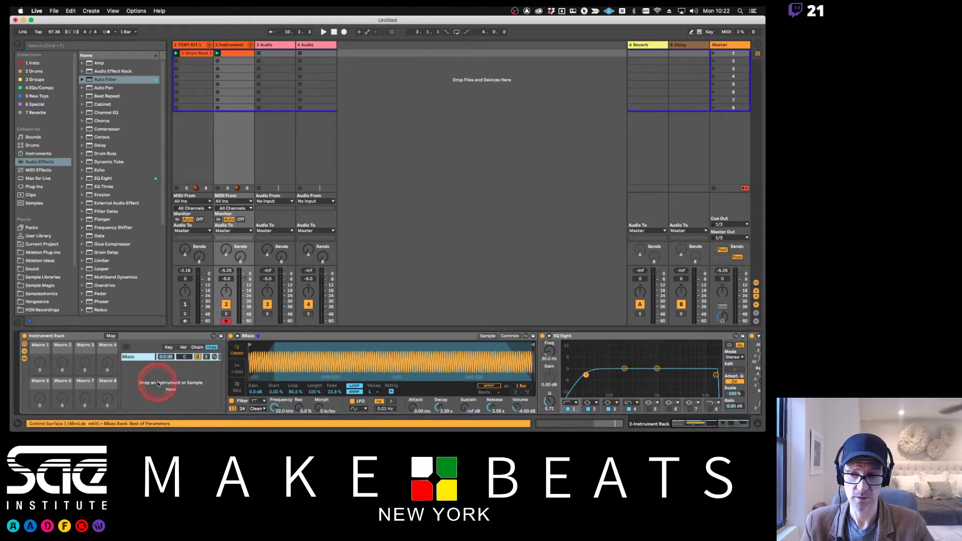
pyautogui.click(153, 336)
# Examine the rack's full device chain, from the macro controls and BBass through to A Bit Warmer.
pyautogui.hscroll(10, 326, 385)
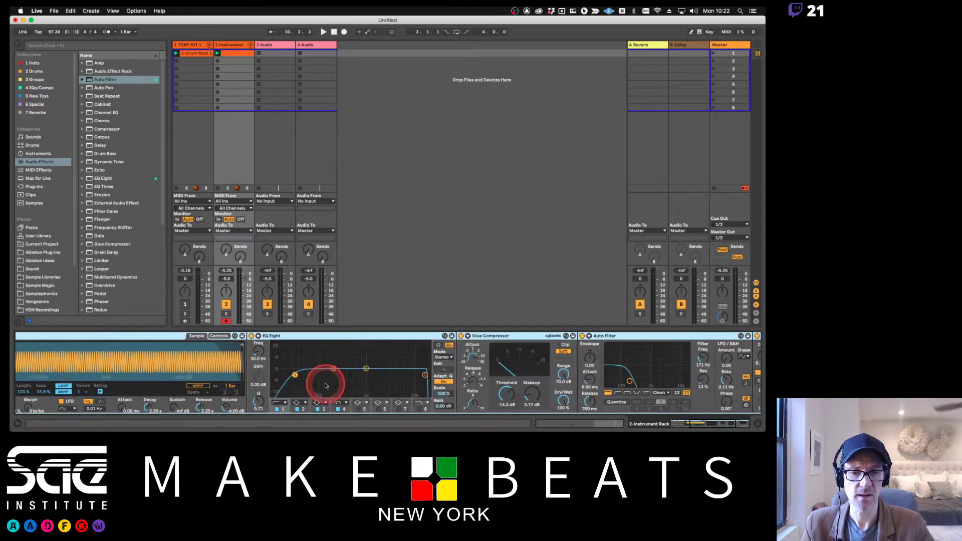
pyautogui.hscroll(5, 325, 385)
pyautogui.hscroll(-15, 325, 385)
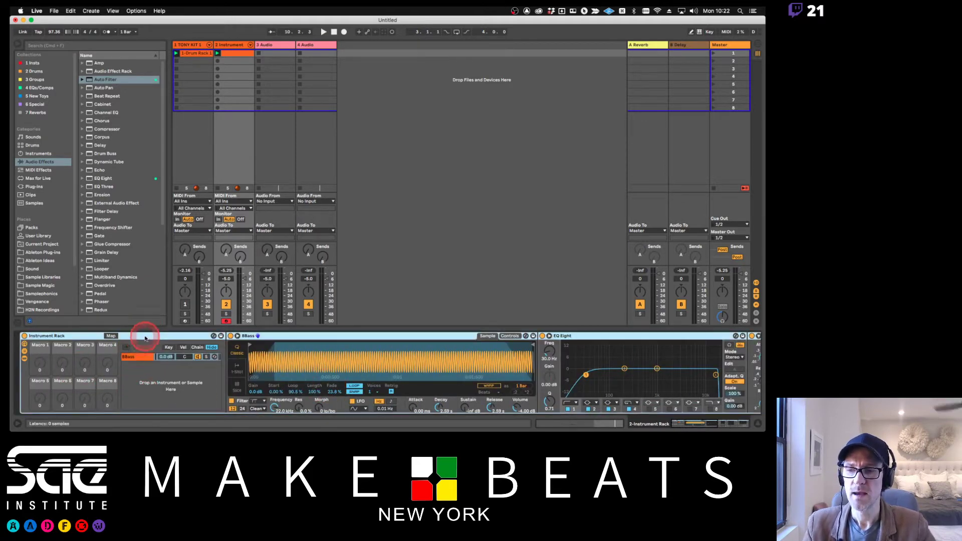
pyautogui.hscroll(15, 322, 363)
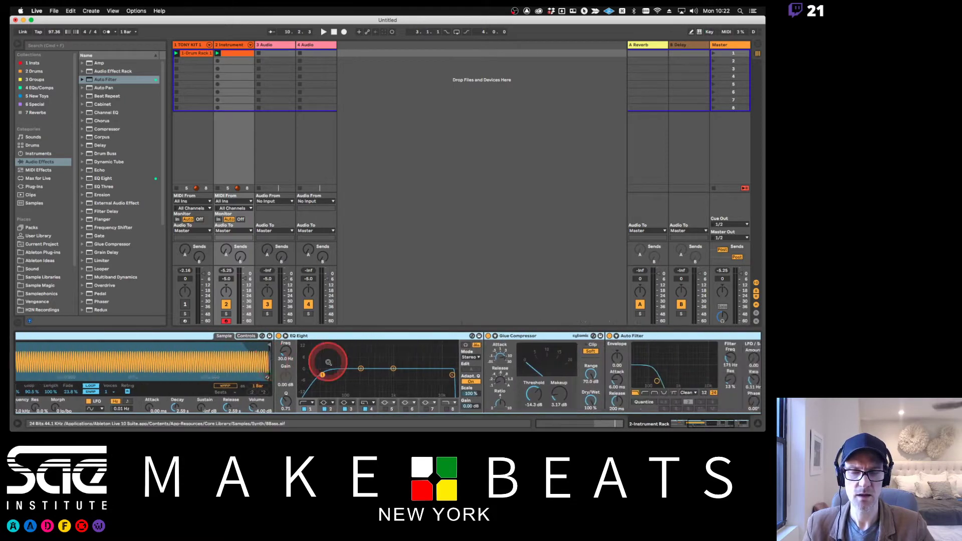
pyautogui.hscroll(6, 328, 362)
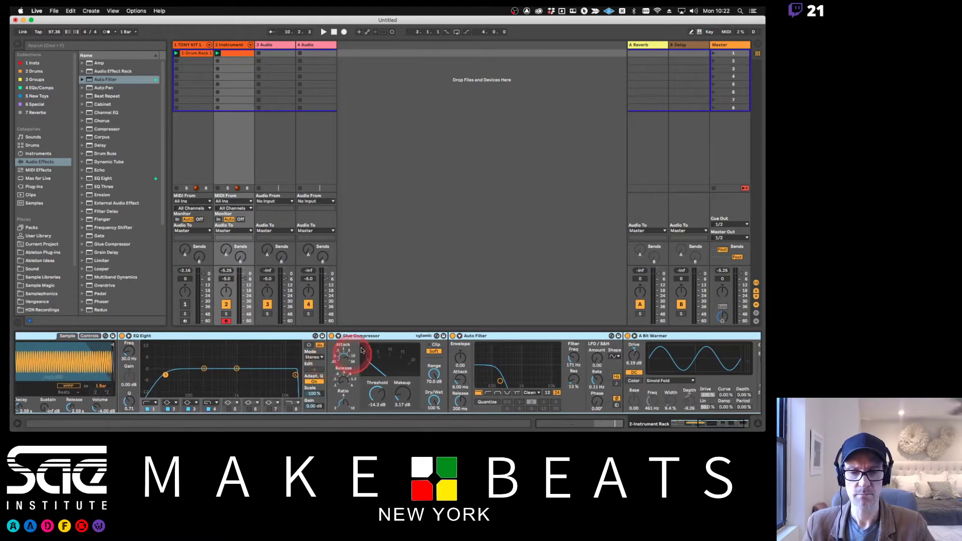
pyautogui.hscroll(-20, 396, 362)
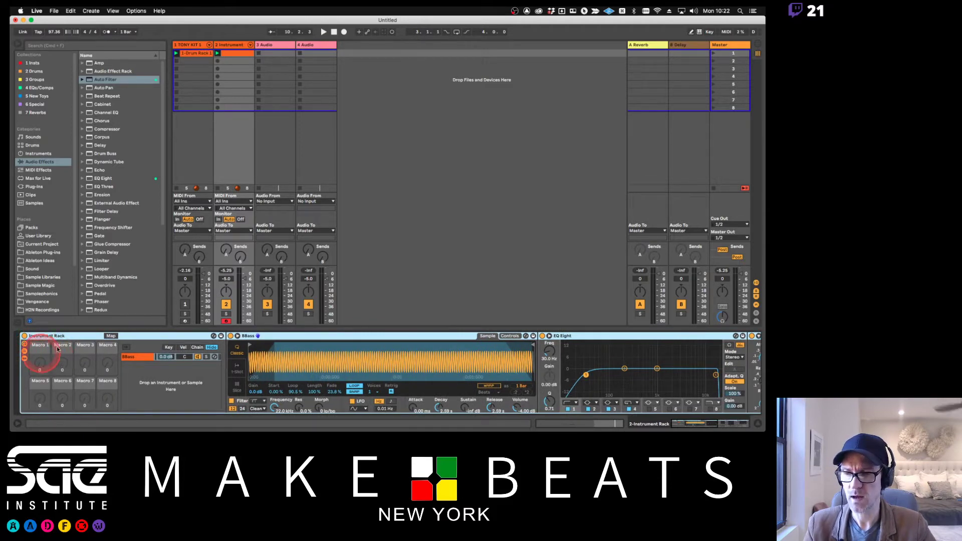
pyautogui.hscroll(10, 551, 383)
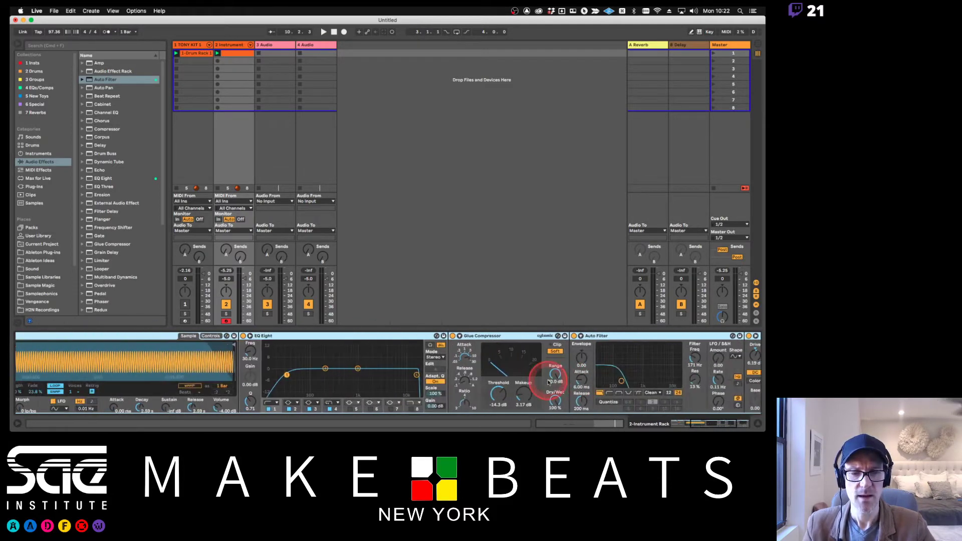
pyautogui.hscroll(-15, 548, 382)
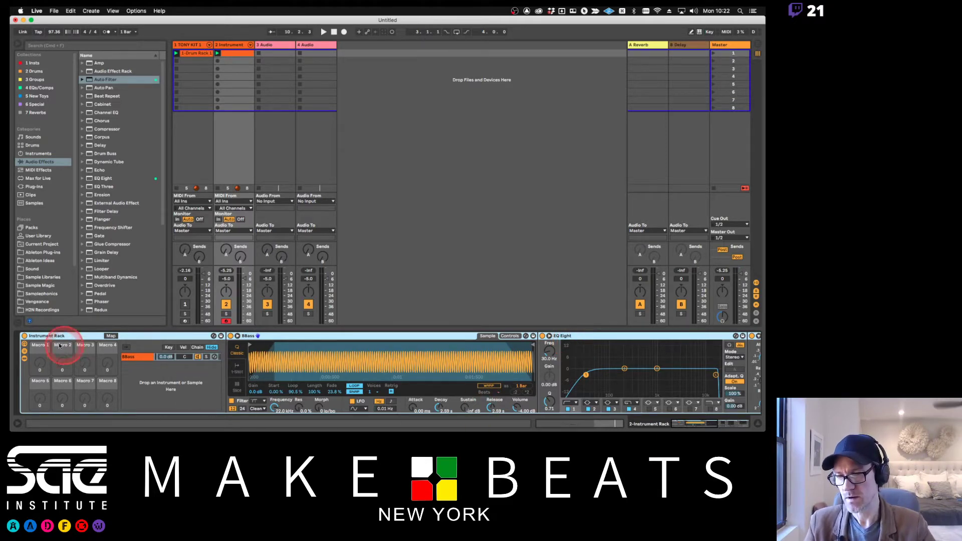
# Try to map the Auto Filter's filter frequency to Macro 1 of the Instrument Rack.
pyautogui.click(110, 336)
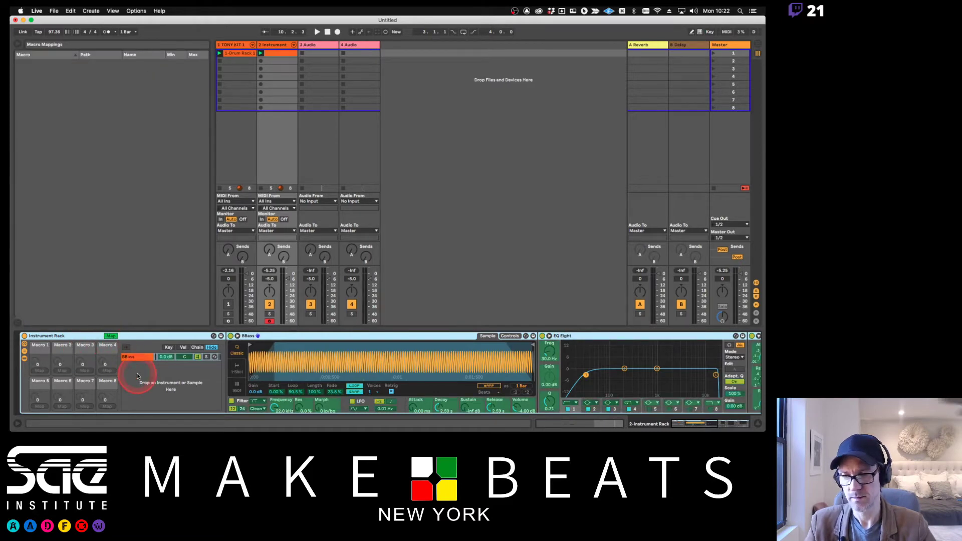
pyautogui.hscroll(10, 137, 373)
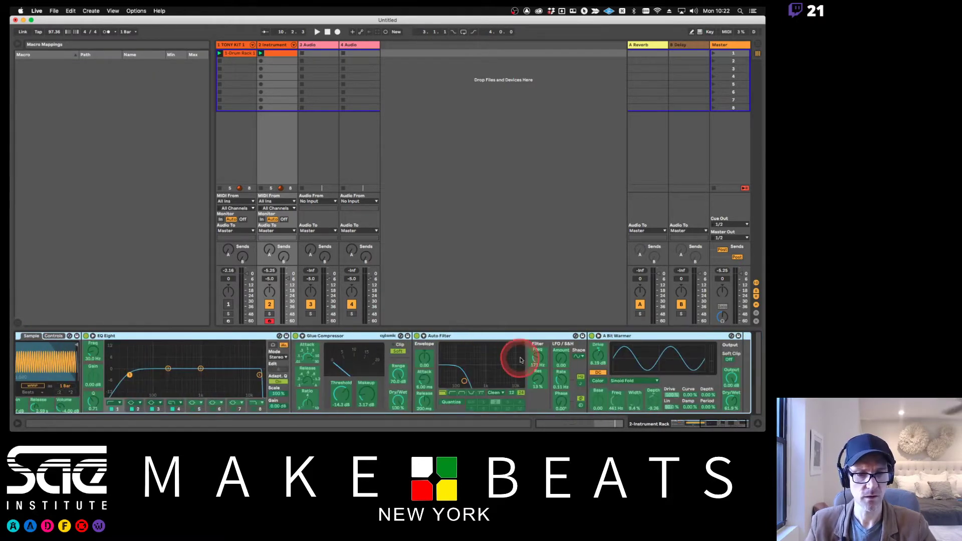
pyautogui.click(534, 357)
pyautogui.hscroll(-10, 535, 357)
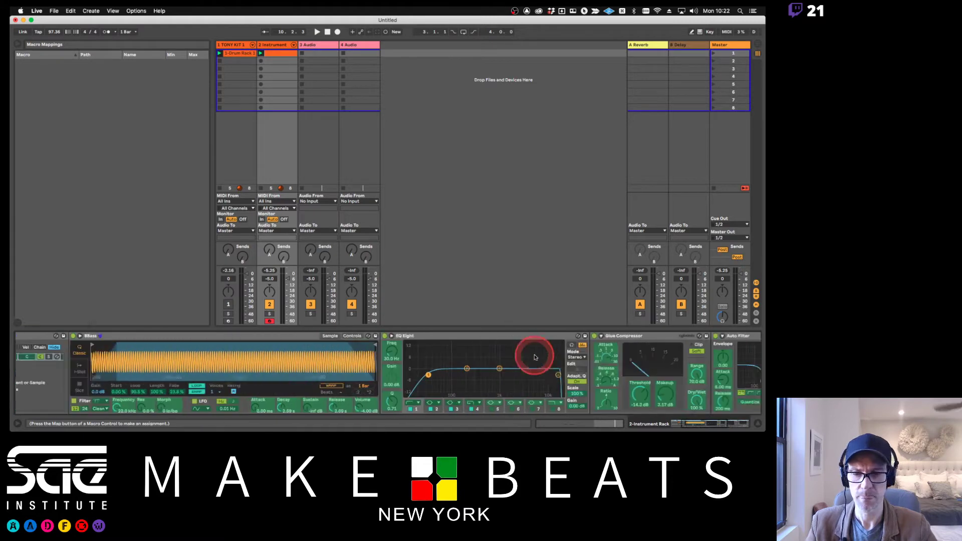
pyautogui.click(146, 376)
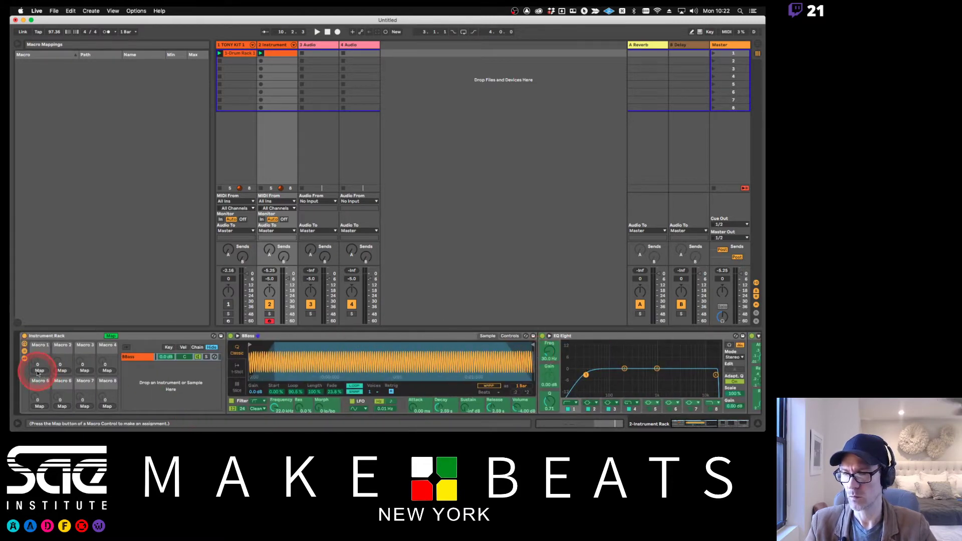
pyautogui.press('super+h')
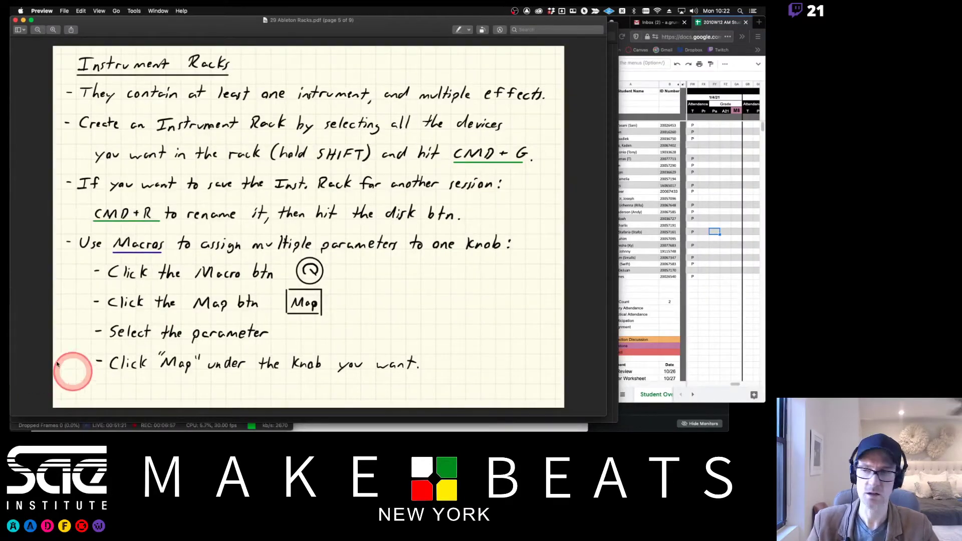
# Reopen Ableton Live with the unsaved set recovered, dismissing the crash notices and showing the rack's macro controls.
pyautogui.moveTo(15, 90)
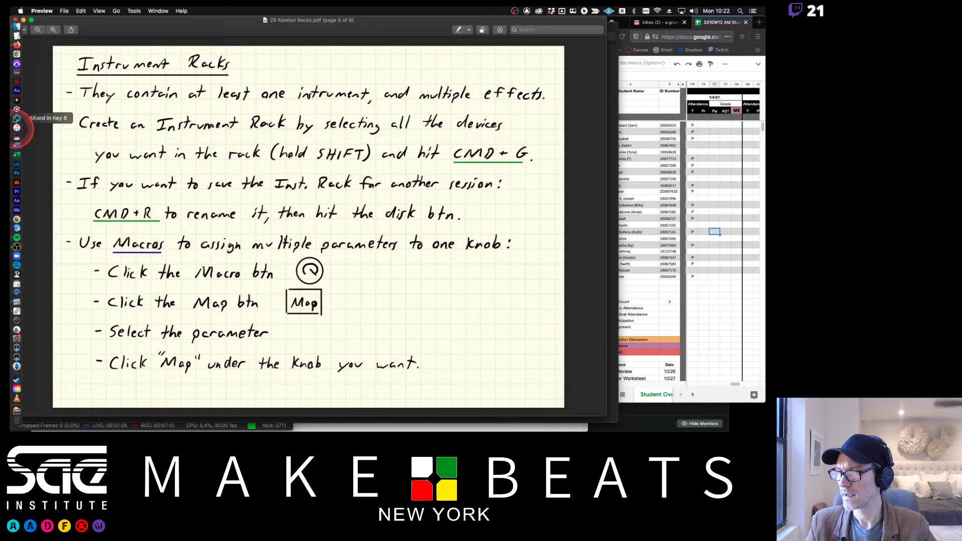
pyautogui.click(18, 74)
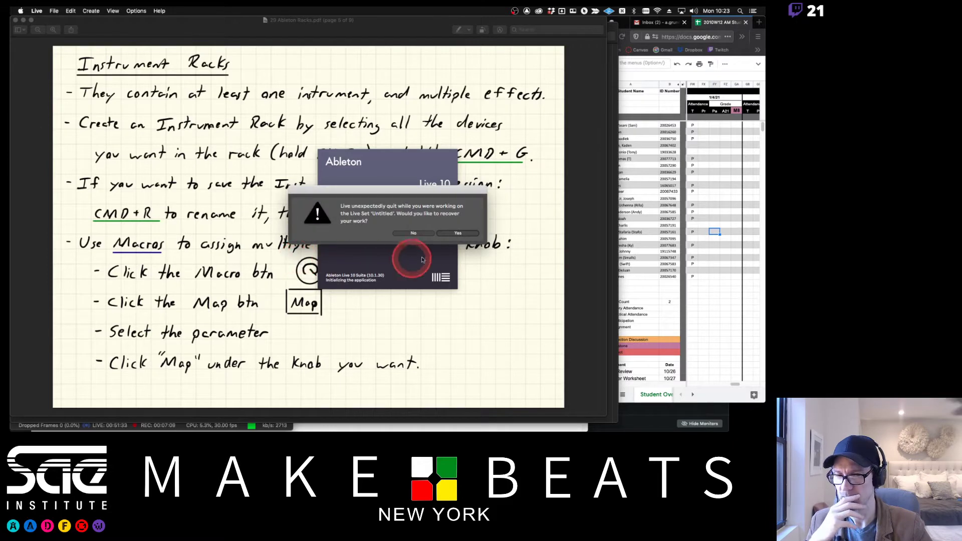
pyautogui.click(459, 233)
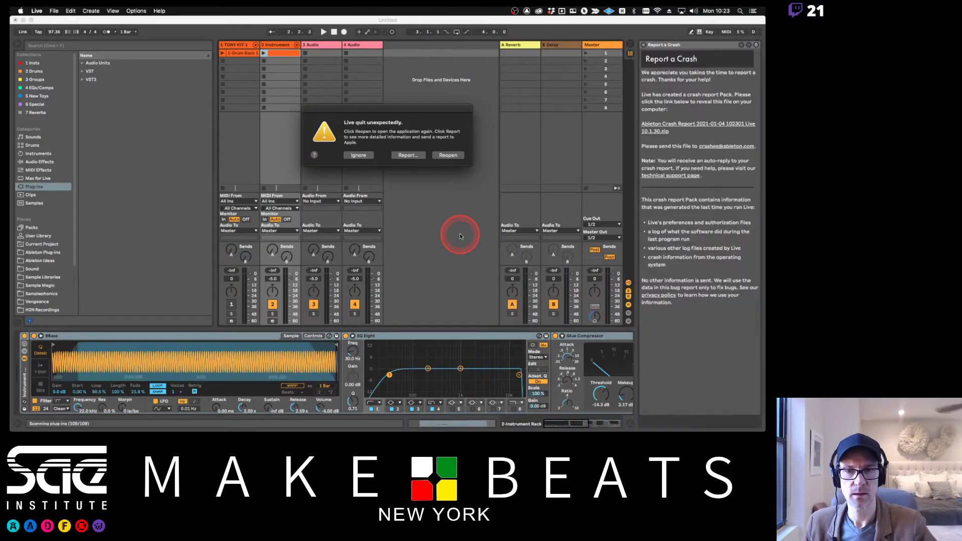
pyautogui.click(359, 155)
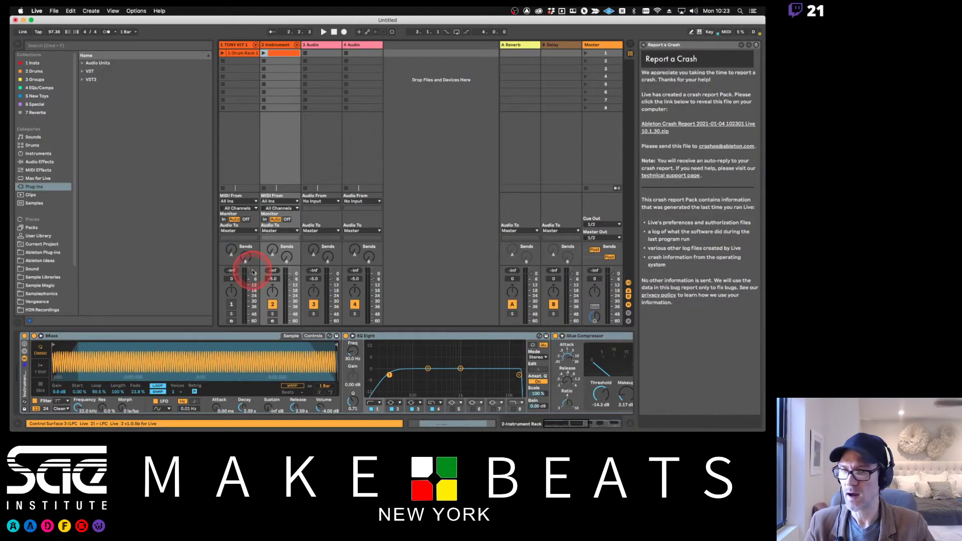
pyautogui.click(24, 346)
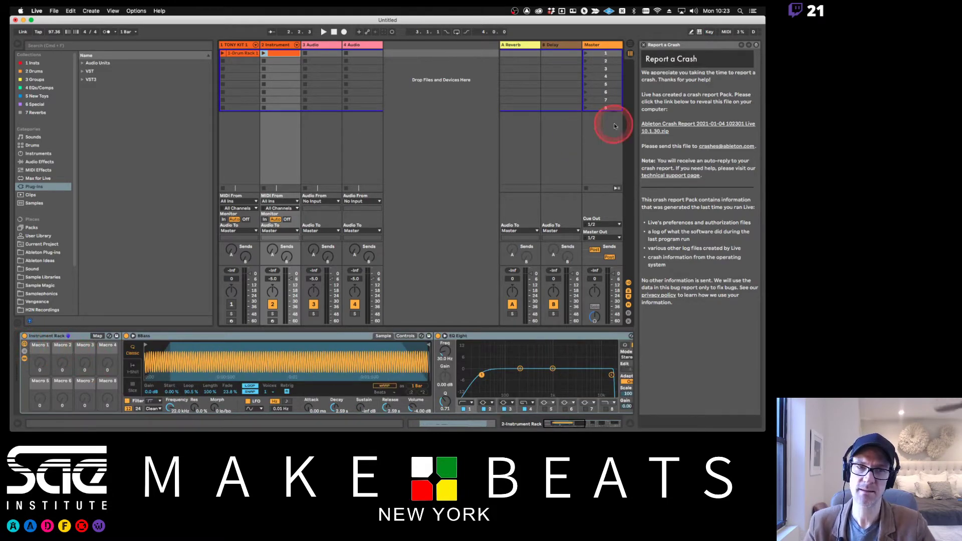
pyautogui.click(644, 44)
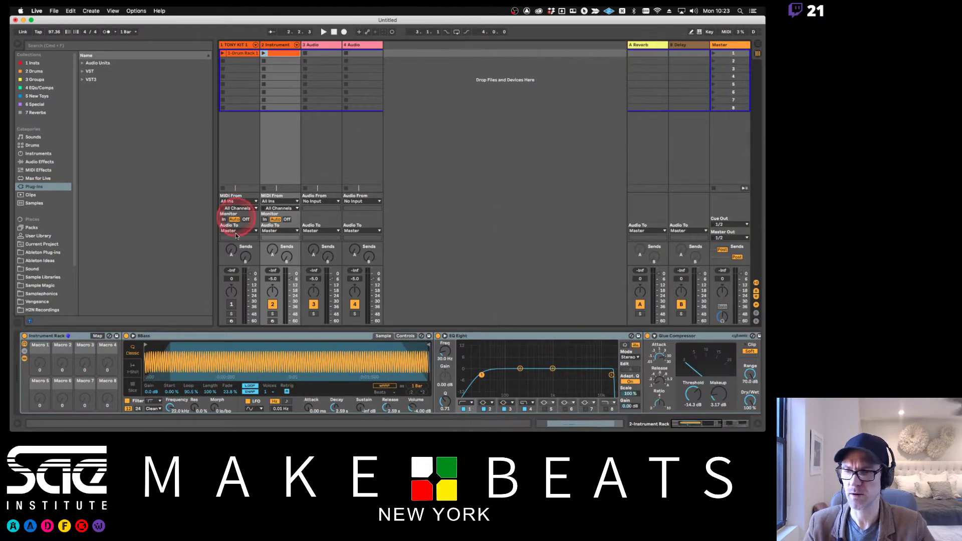
pyautogui.click(97, 336)
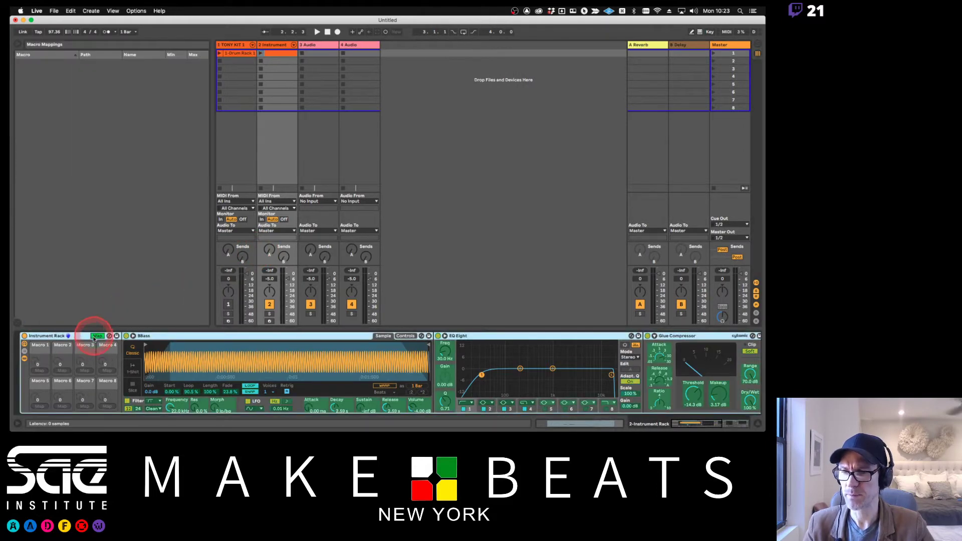
pyautogui.hscroll(5, 194, 349)
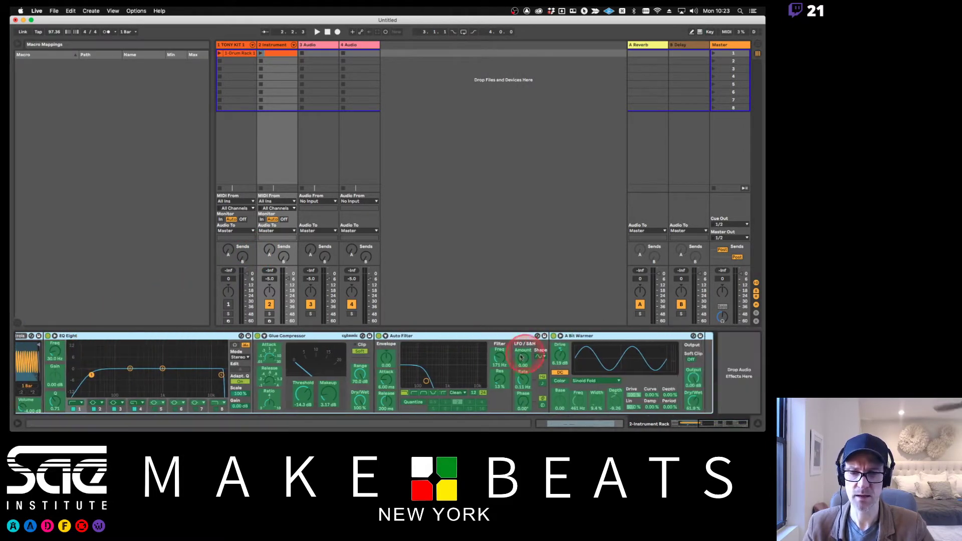
pyautogui.hscroll(-5, 491, 364)
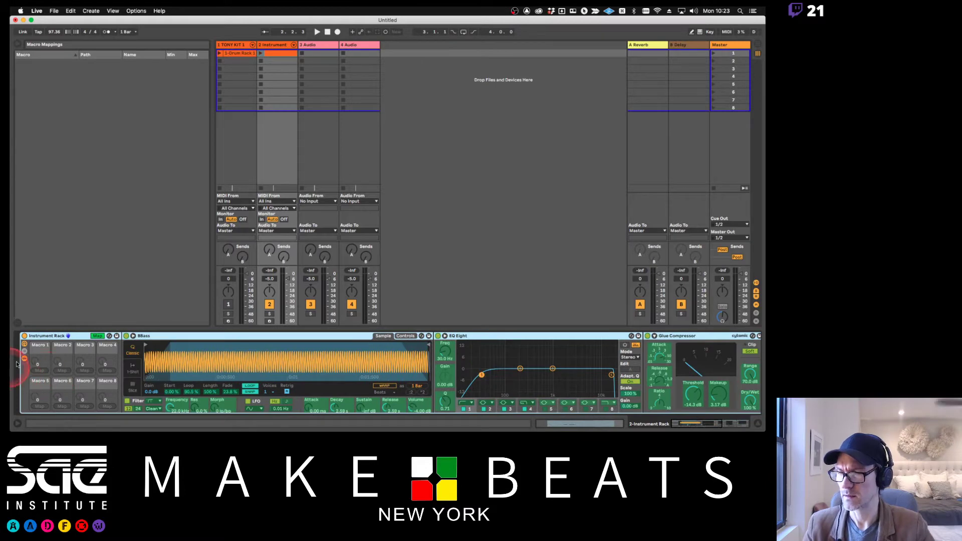
pyautogui.click(98, 335)
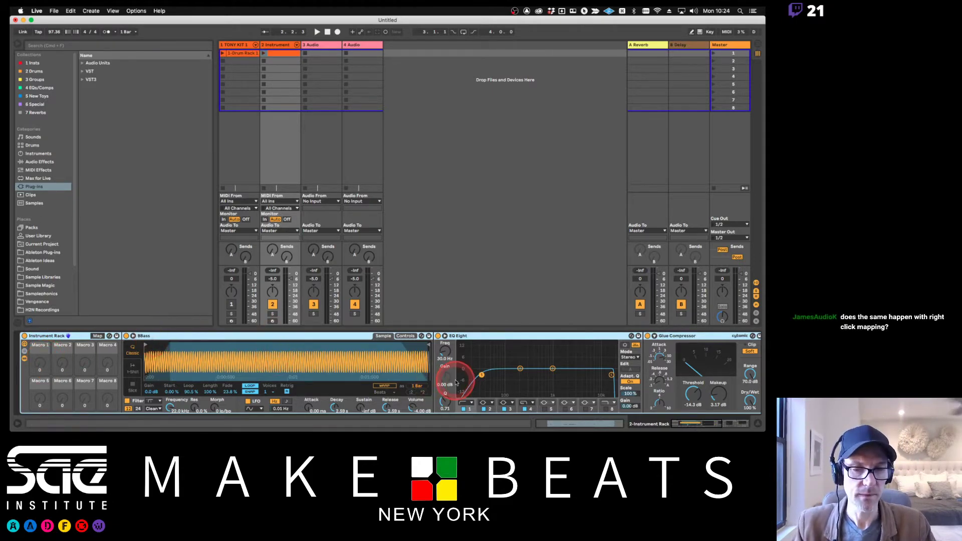
pyautogui.hscroll(10, 456, 383)
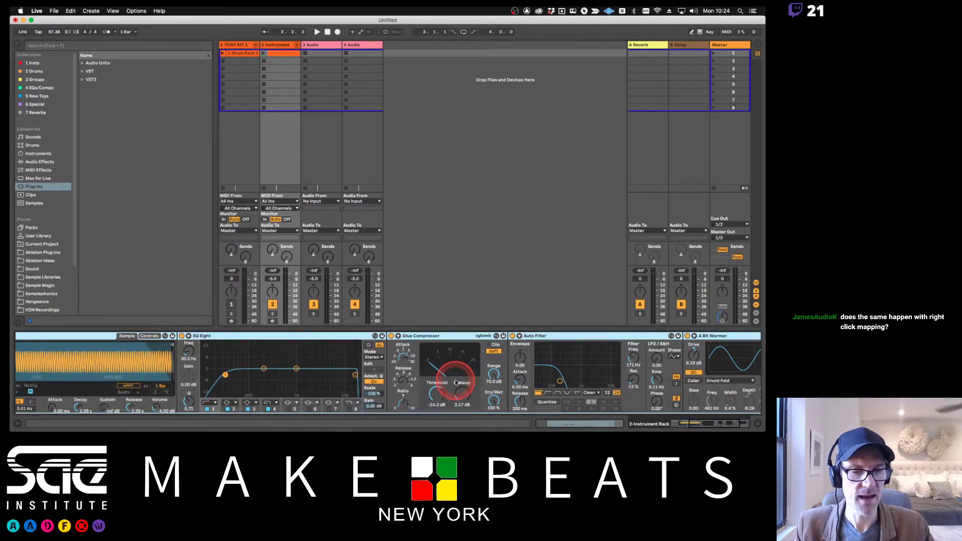
pyautogui.hscroll(-10, 456, 382)
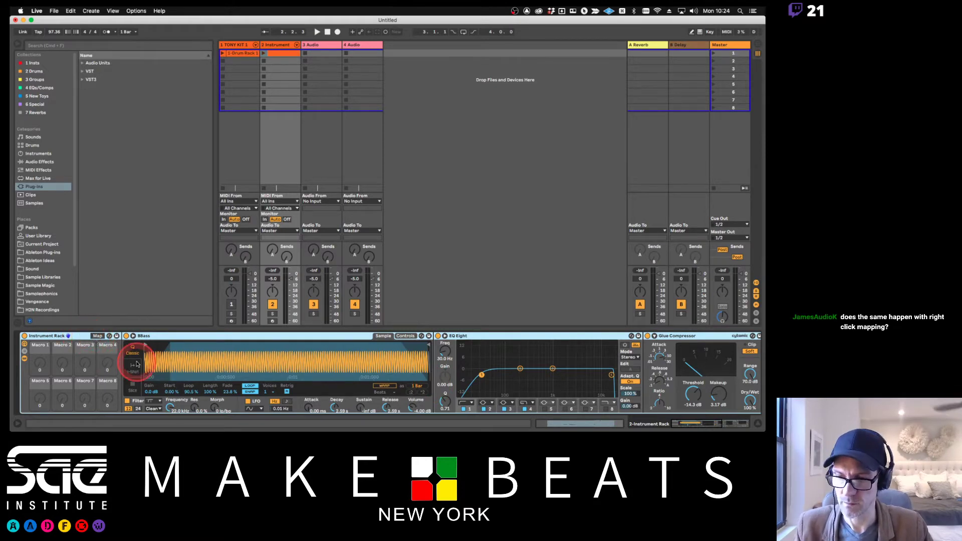
pyautogui.hscroll(6, 138, 364)
pyautogui.hscroll(-6, 137, 364)
# Start saving the Live set and choose the Ableton Teaching Projects folder inside Teaching as its destination.
pyautogui.press('super+s')
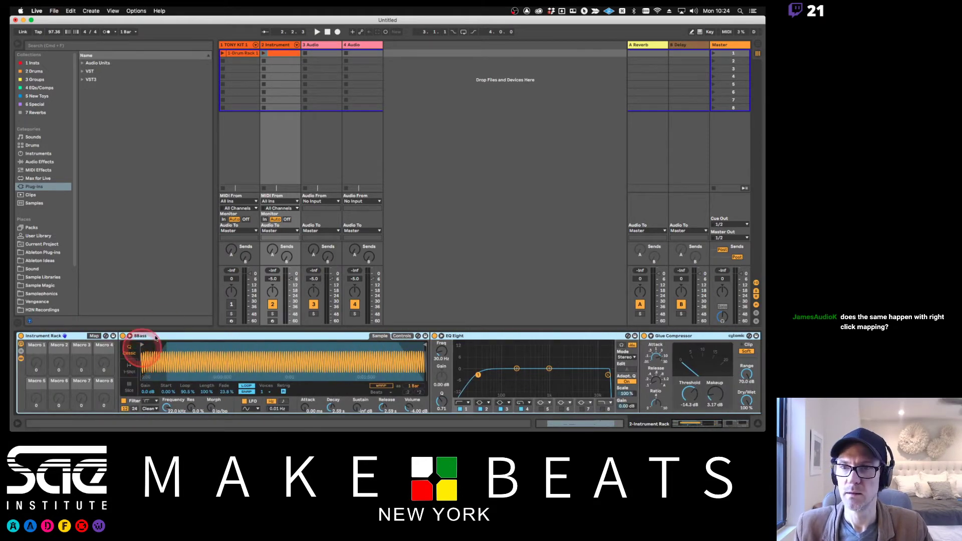
pyautogui.click(390, 120)
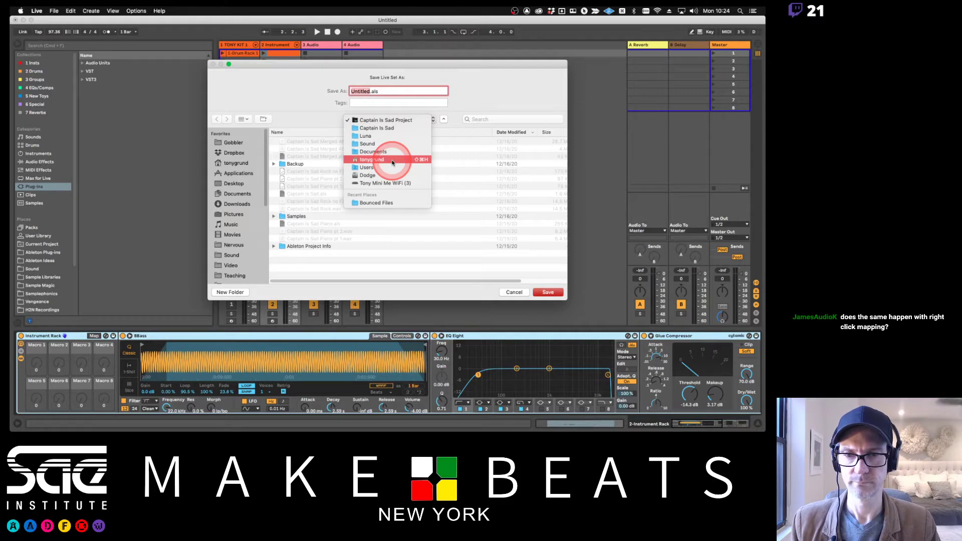
pyautogui.click(384, 144)
pyautogui.click(377, 119)
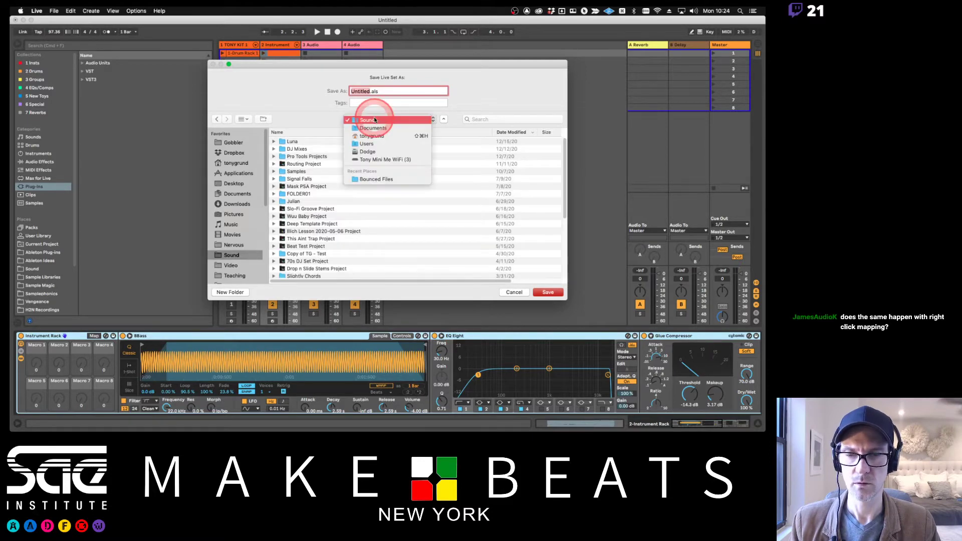
pyautogui.click(317, 105)
pyautogui.scroll(-1, 236, 280)
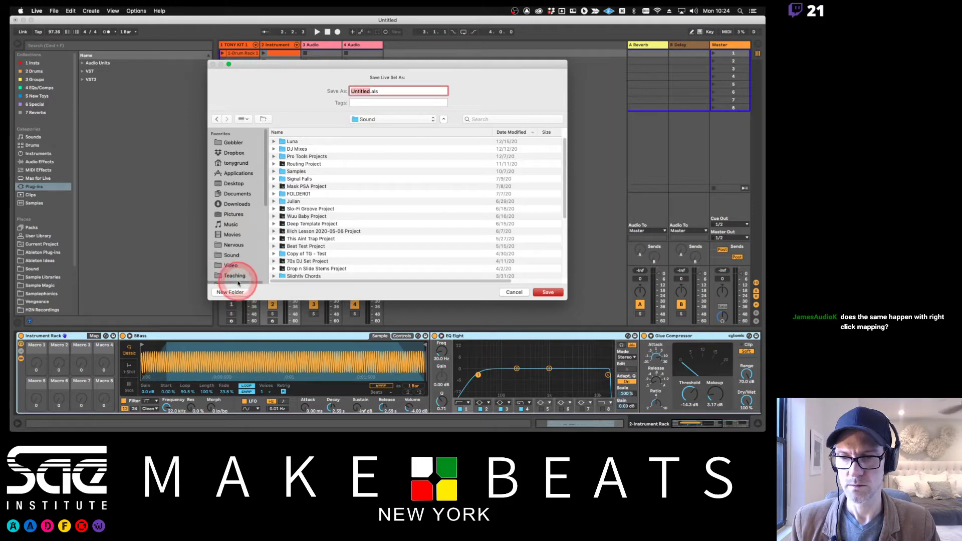
pyautogui.click(236, 279)
pyautogui.click(238, 269)
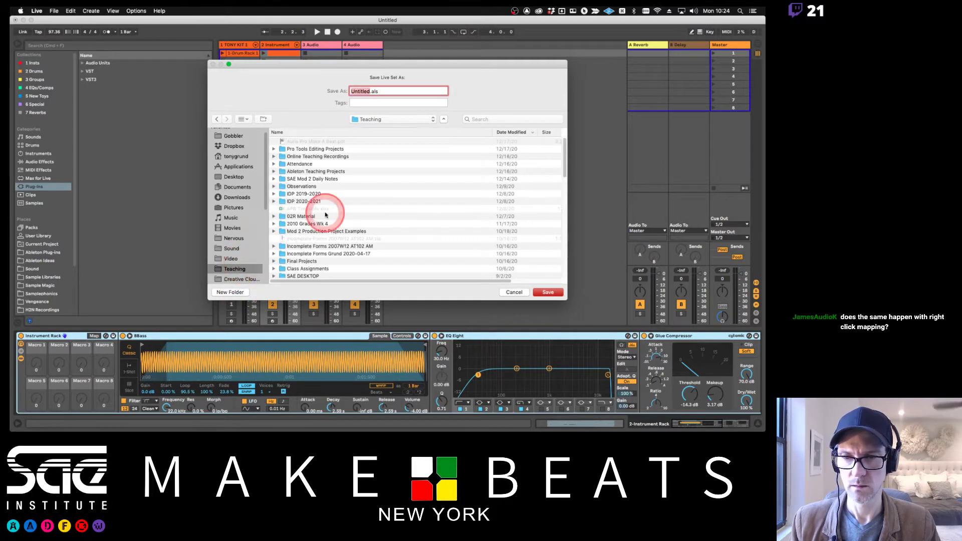
pyautogui.doubleClick(322, 174)
# Name the Live set "Racks 2010W12" and save it.
pyautogui.click(360, 91)
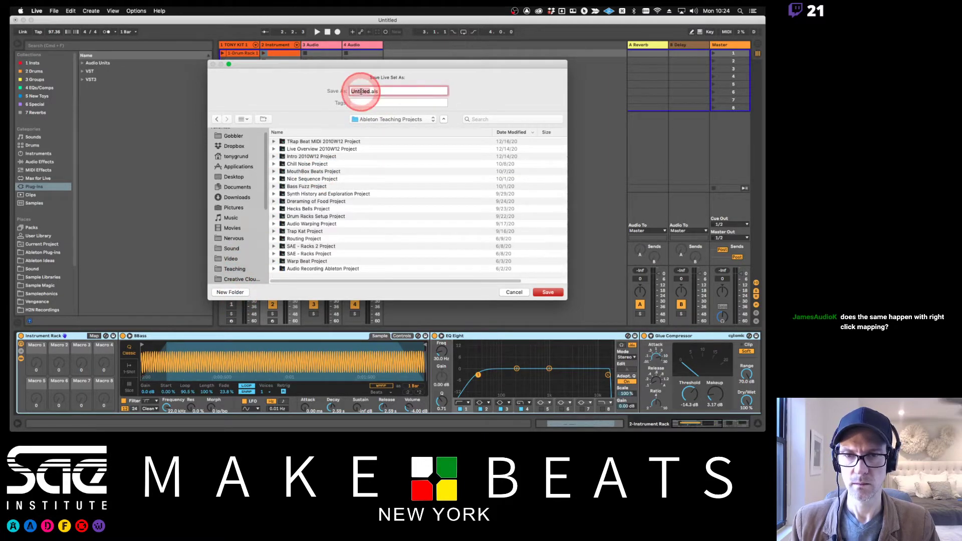
pyautogui.write('Ra')
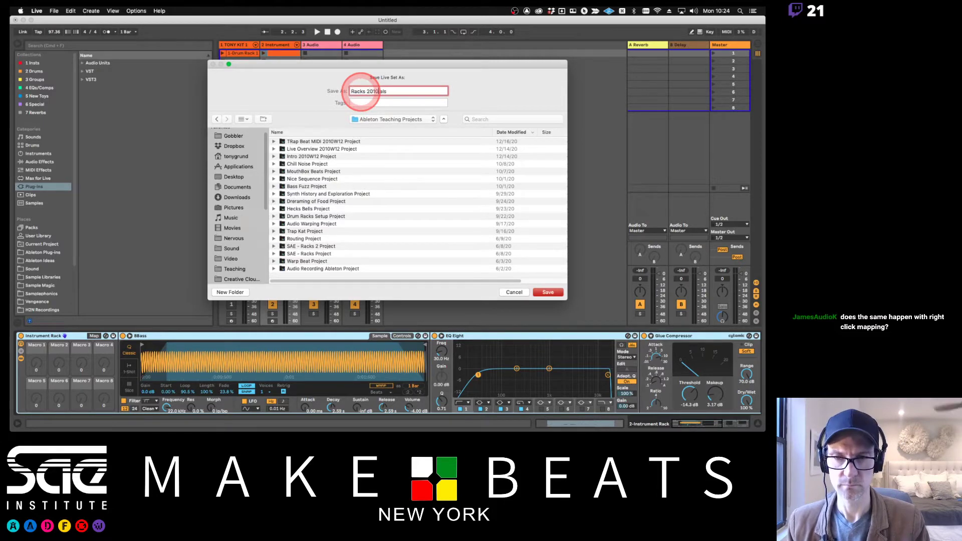
pyautogui.write('cks 2010W12')
pyautogui.press('Return')
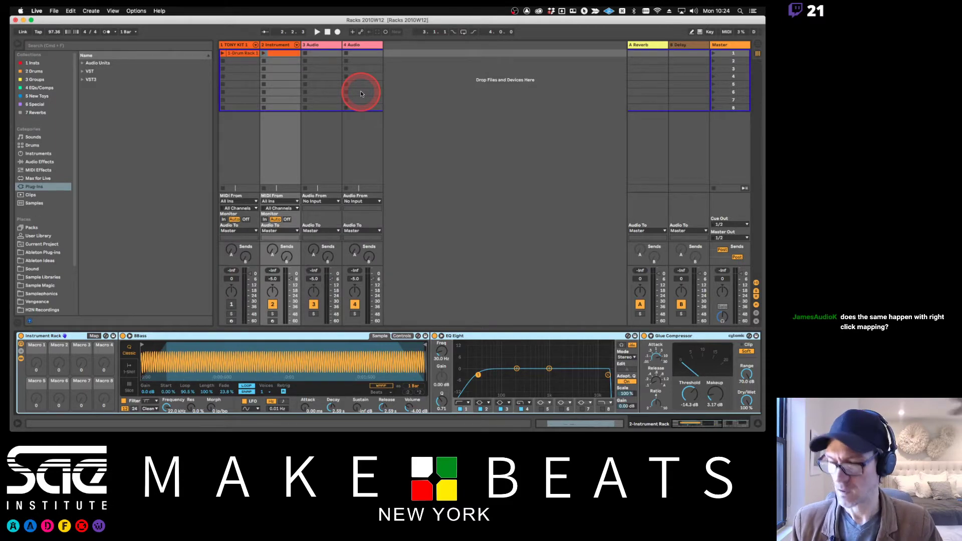
# Collapse BBass, EQ Eight, Glue Compressor and A Bit Warmer in the rack, keeping only the Auto Filter expanded.
pyautogui.doubleClick(193, 336)
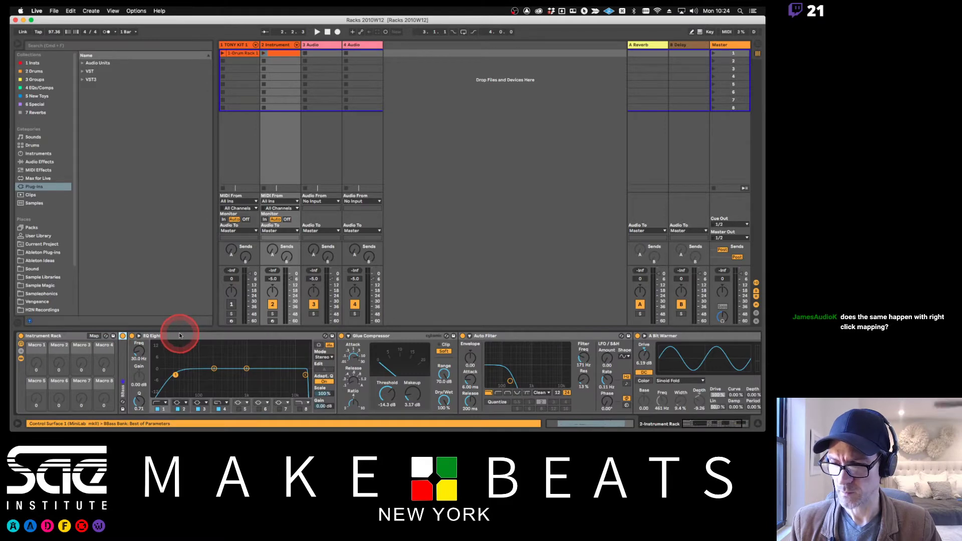
pyautogui.doubleClick(124, 356)
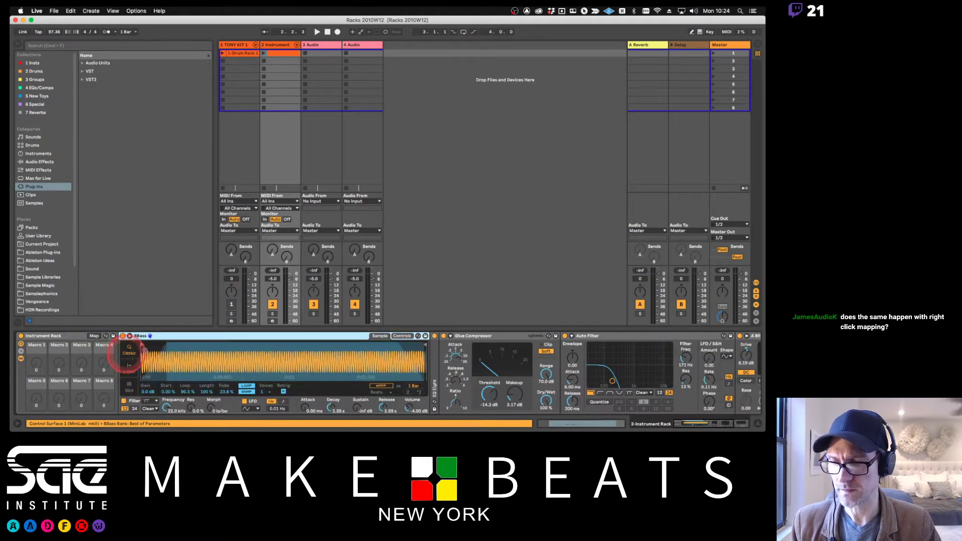
pyautogui.click(172, 336)
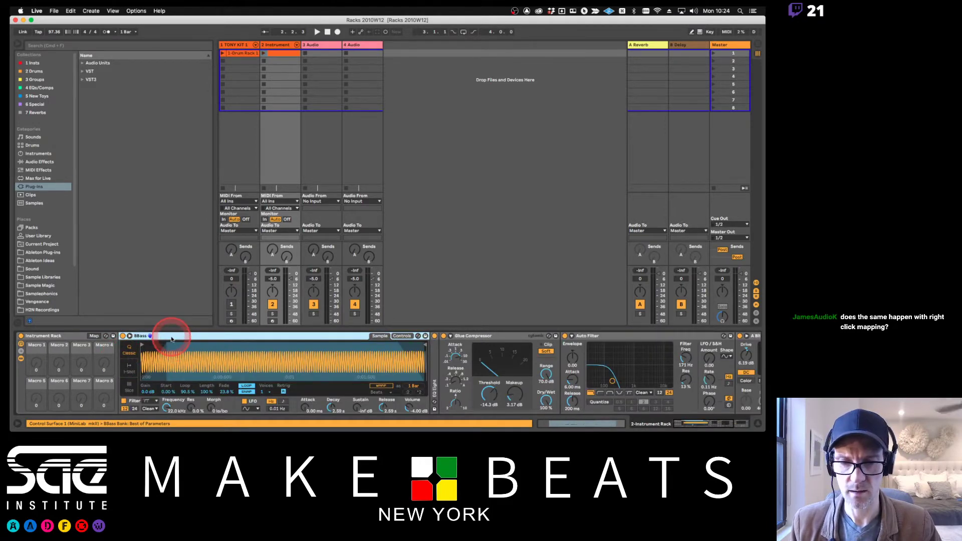
pyautogui.doubleClick(171, 338)
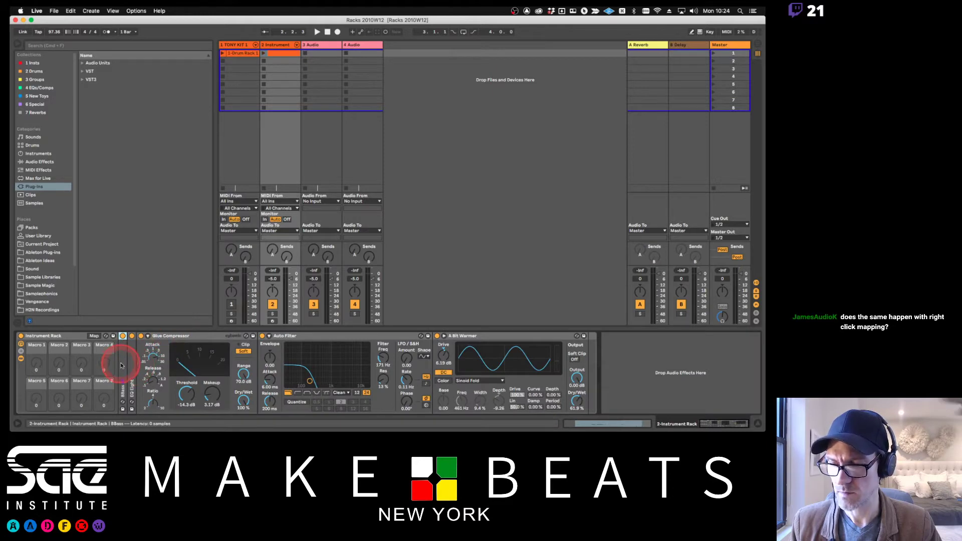
pyautogui.doubleClick(196, 336)
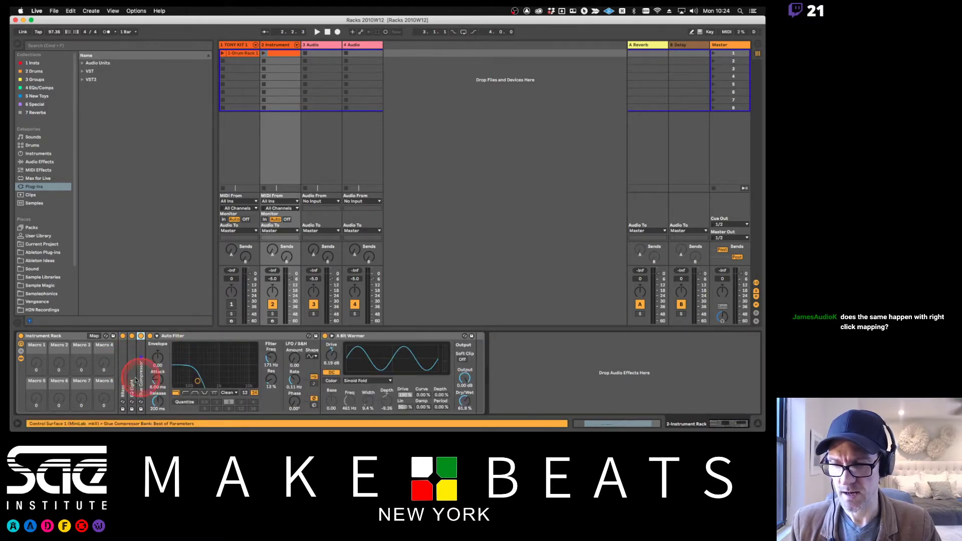
pyautogui.doubleClick(384, 337)
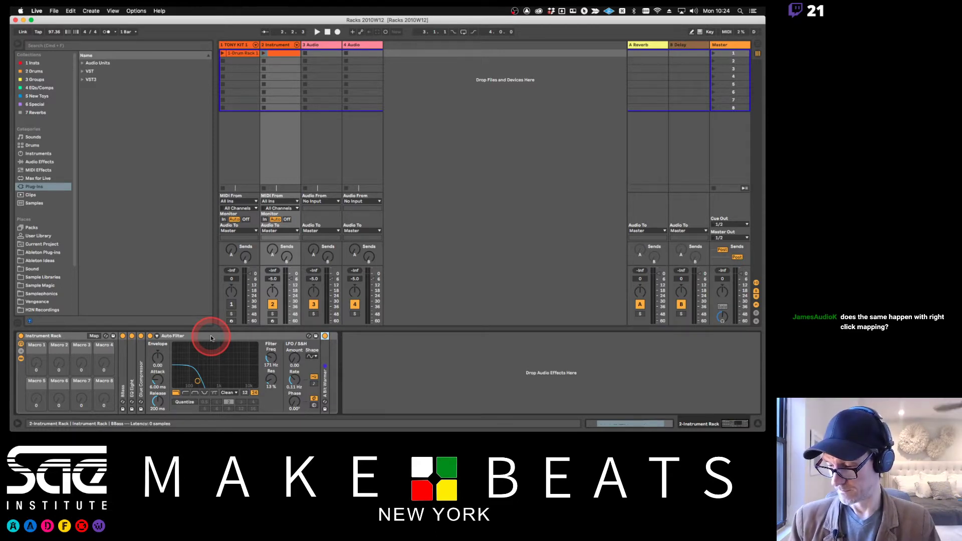
# Map the Auto Filter's filter frequency to Macro 1 and check the mapped knob and its mapping options.
pyautogui.rightClick(271, 358)
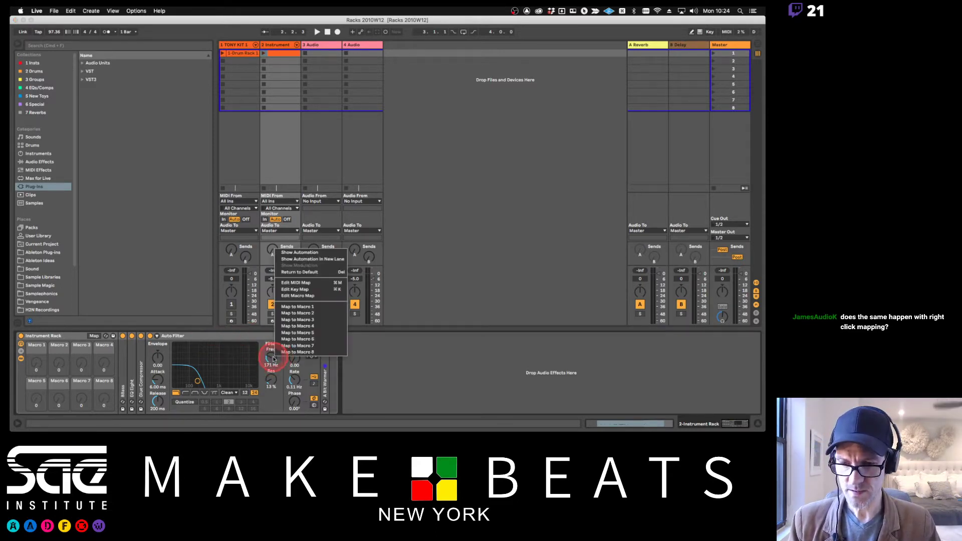
pyautogui.click(297, 307)
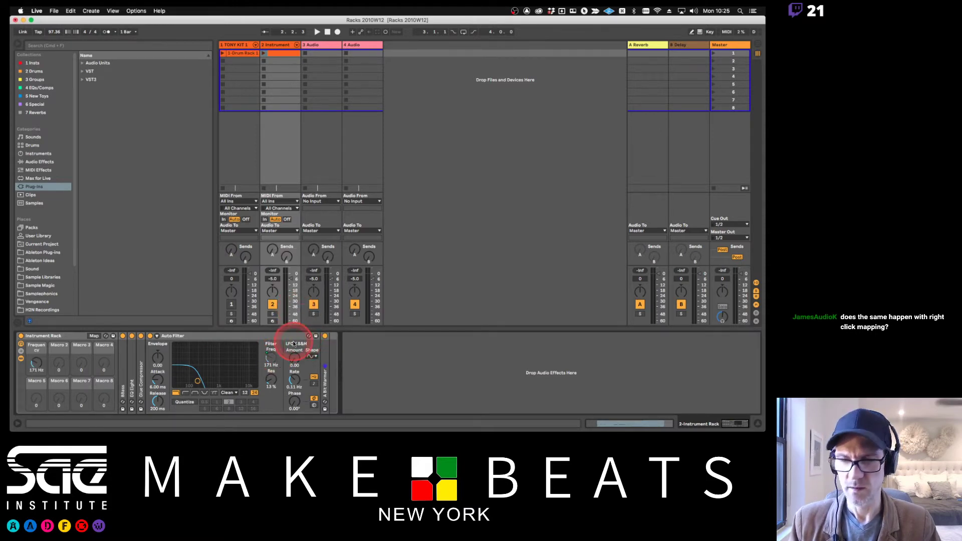
pyautogui.click(266, 359)
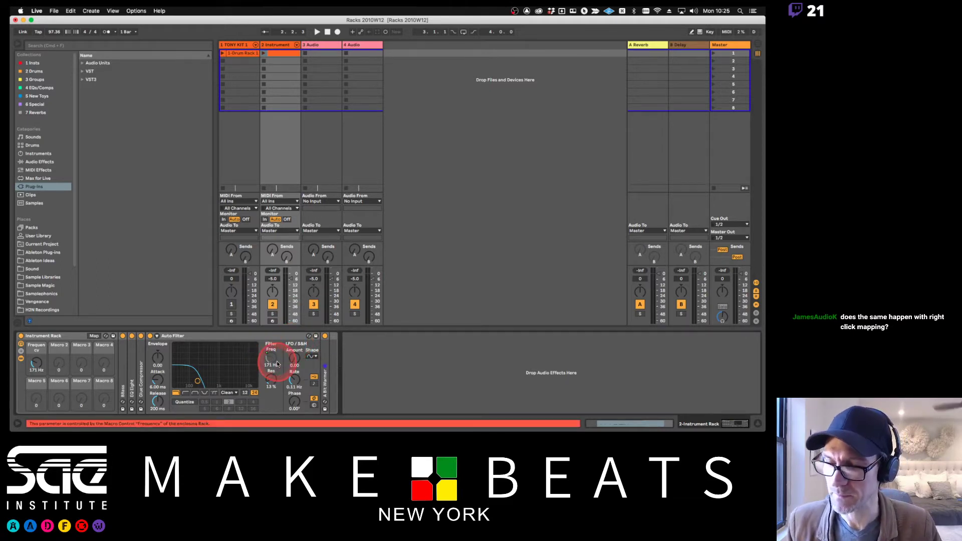
pyautogui.click(69, 336)
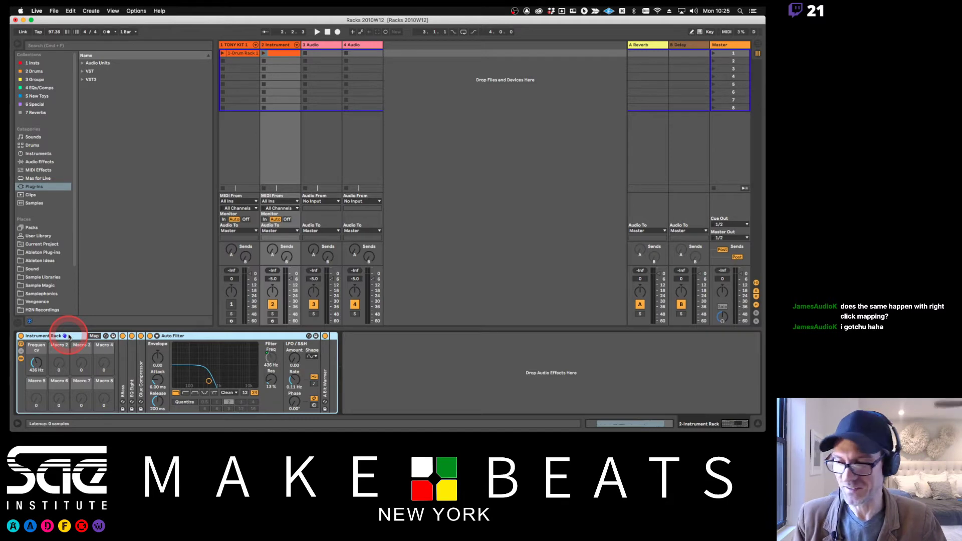
pyautogui.click(271, 357)
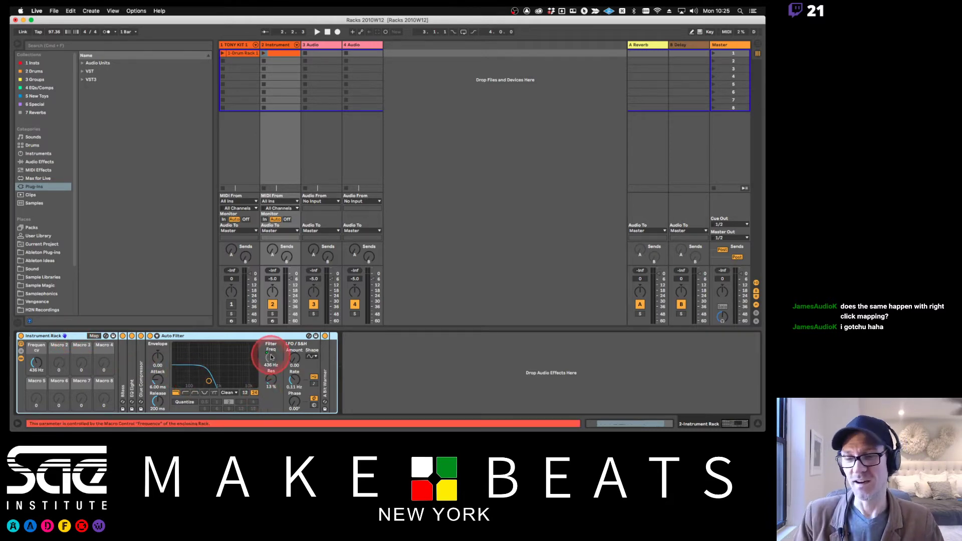
pyautogui.rightClick(271, 357)
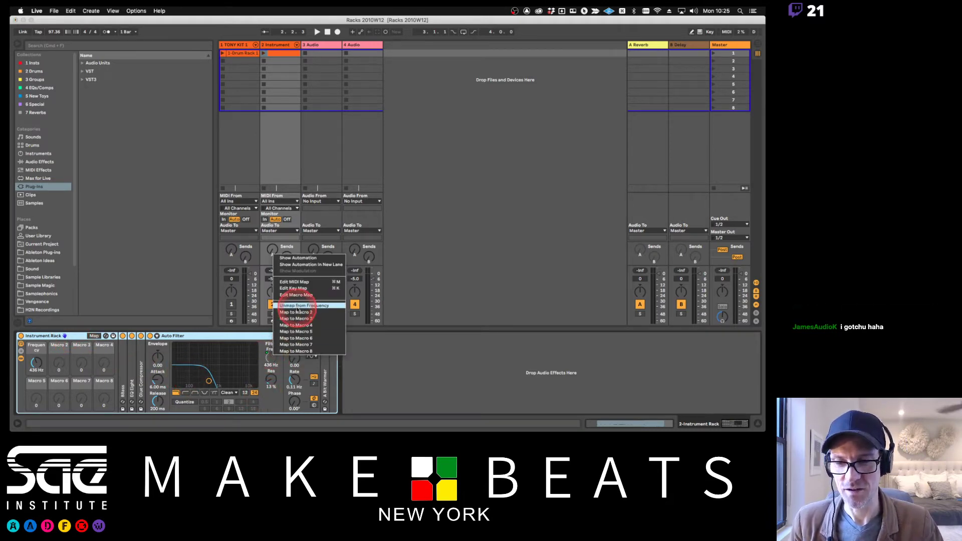
pyautogui.click(77, 336)
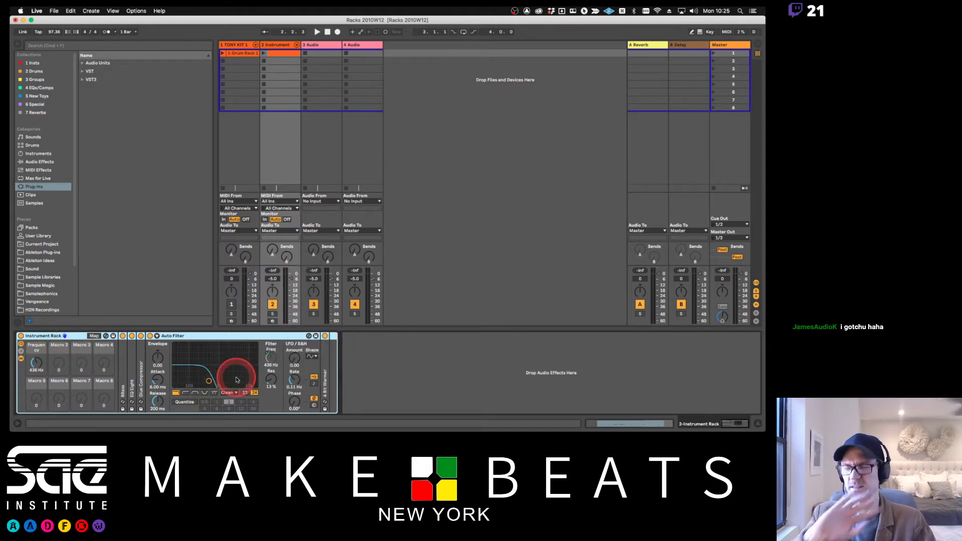
# Map the Auto Filter's resonance to the same macro as the frequency and turn Macro 1 to sweep both parameters.
pyautogui.rightClick(269, 381)
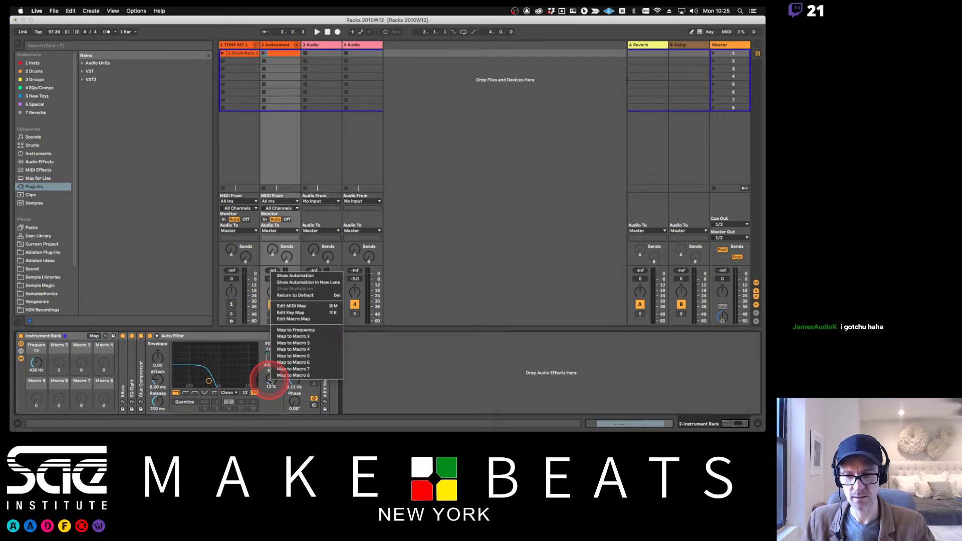
pyautogui.click(286, 330)
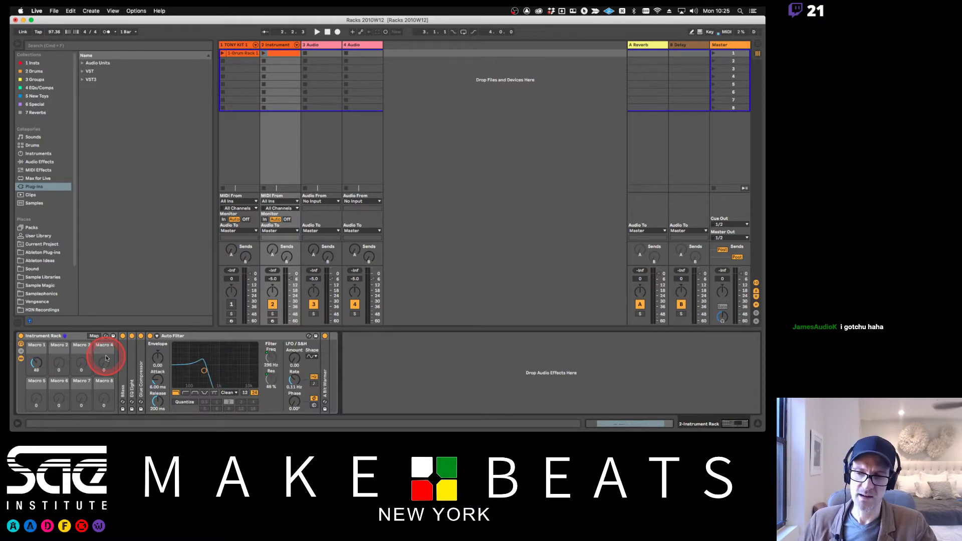
pyautogui.click(274, 384)
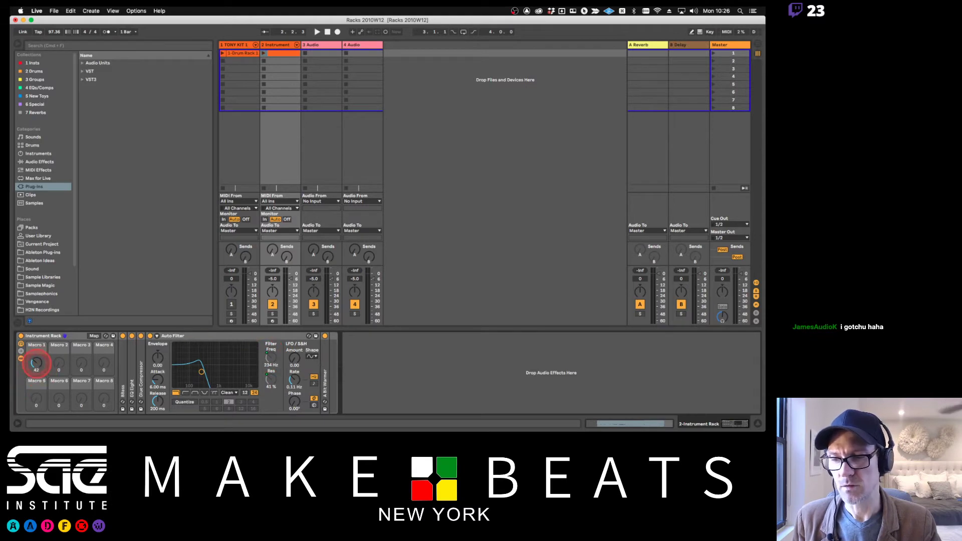
pyautogui.moveTo(35, 364); pyautogui.dragTo(36, 364)
pyautogui.moveTo(36, 365); pyautogui.dragTo(36, 351)
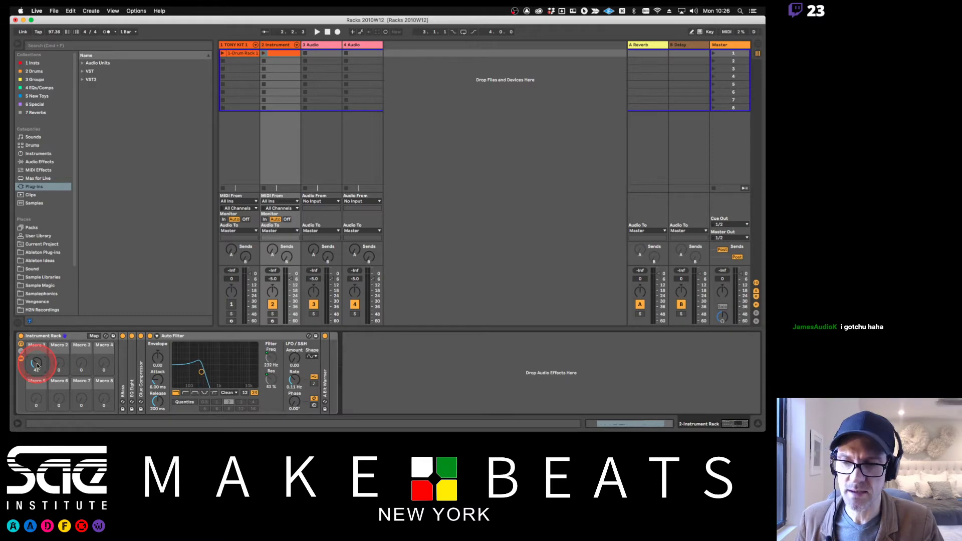
pyautogui.moveTo(37, 366); pyautogui.dragTo(36, 366)
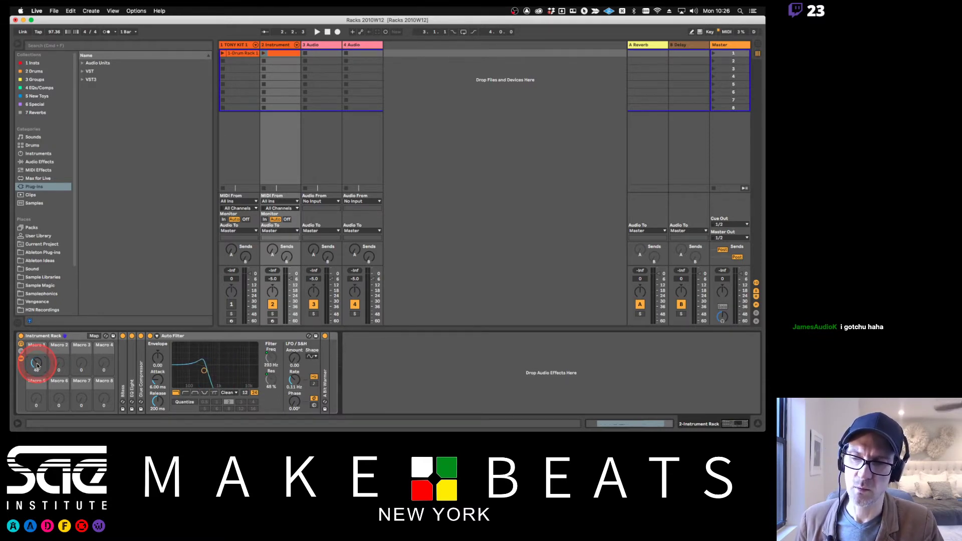
# Remap the Auto Filter's filter frequency and resonance to Macro 2, and try adjusting both knobs directly in the device.
pyautogui.rightClick(271, 356)
pyautogui.click(296, 312)
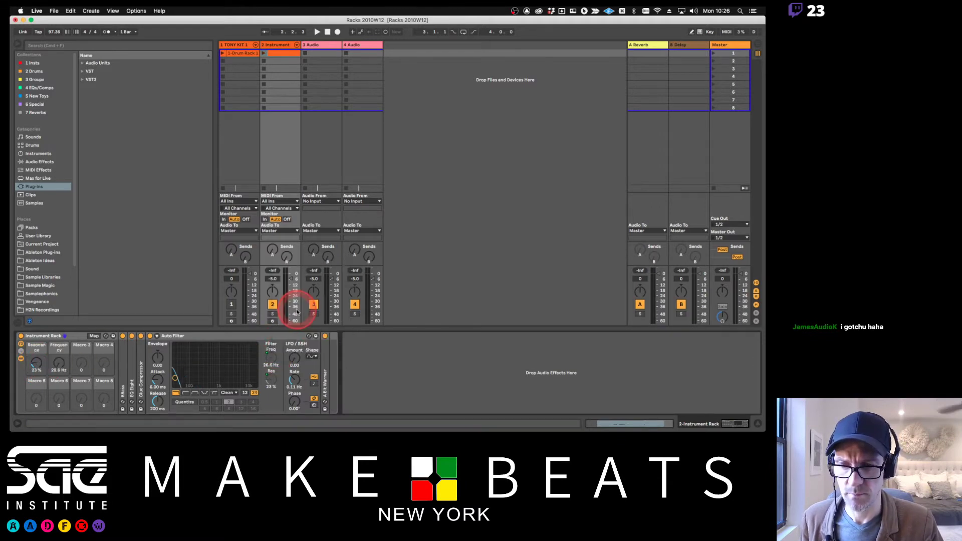
pyautogui.rightClick(271, 379)
pyautogui.click(289, 335)
pyautogui.click(161, 354)
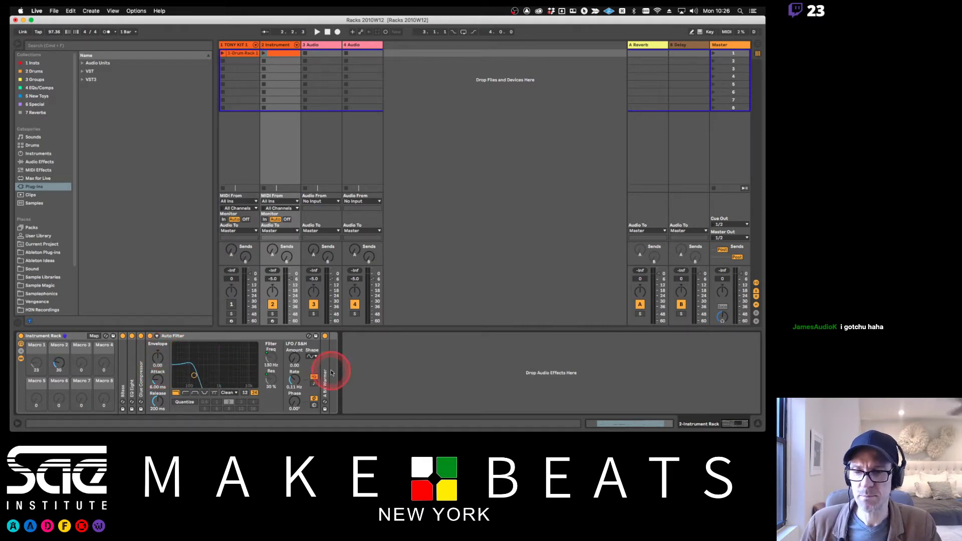
pyautogui.click(273, 357)
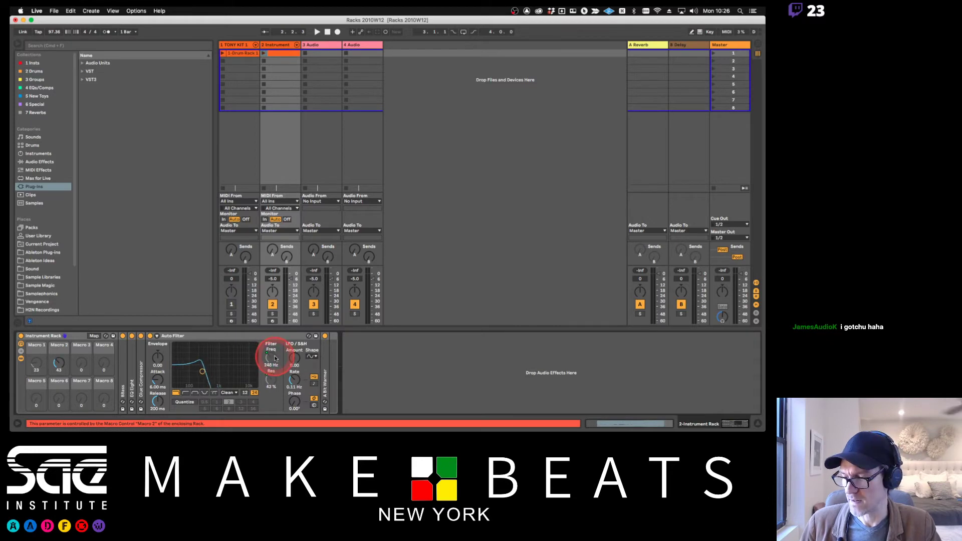
pyautogui.moveTo(274, 393); pyautogui.dragTo(274, 382)
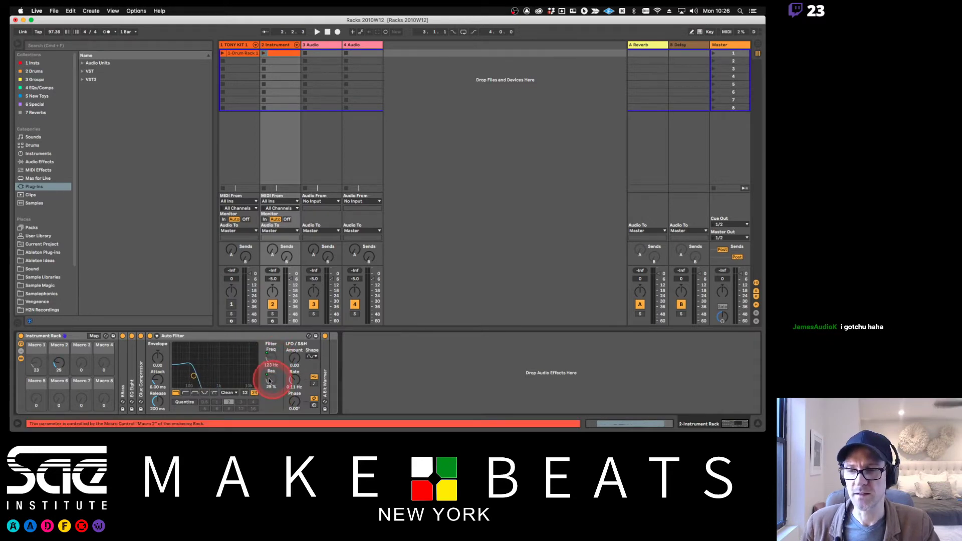
# Limit the maximum of Macro 2's resonance mapping to 60 % in the macro mappings, and leave macro mapping mode.
pyautogui.click(94, 336)
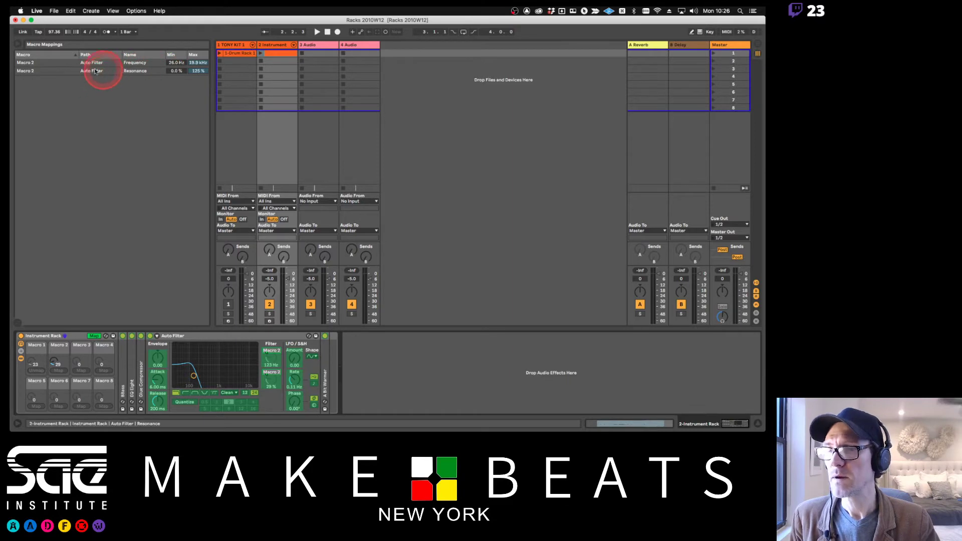
pyautogui.click(192, 72)
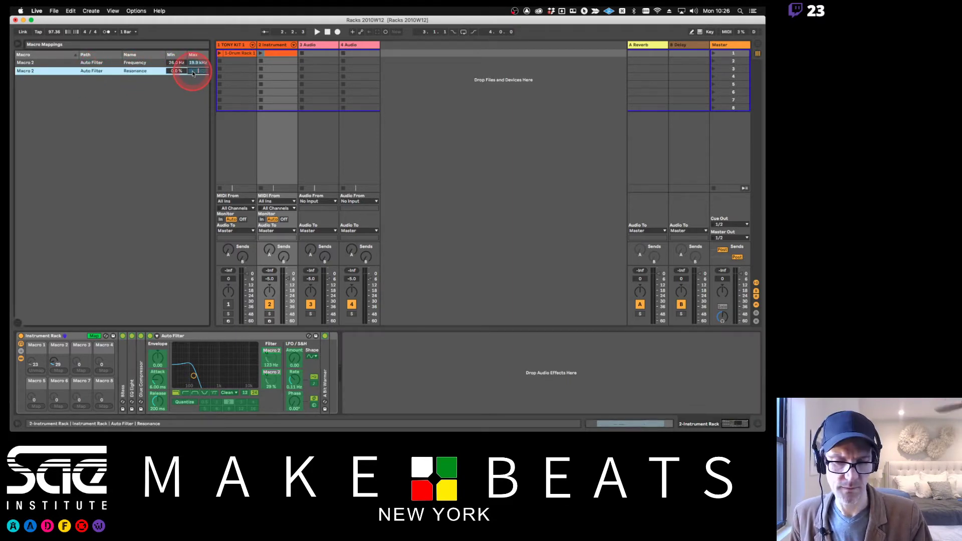
pyautogui.write('6')
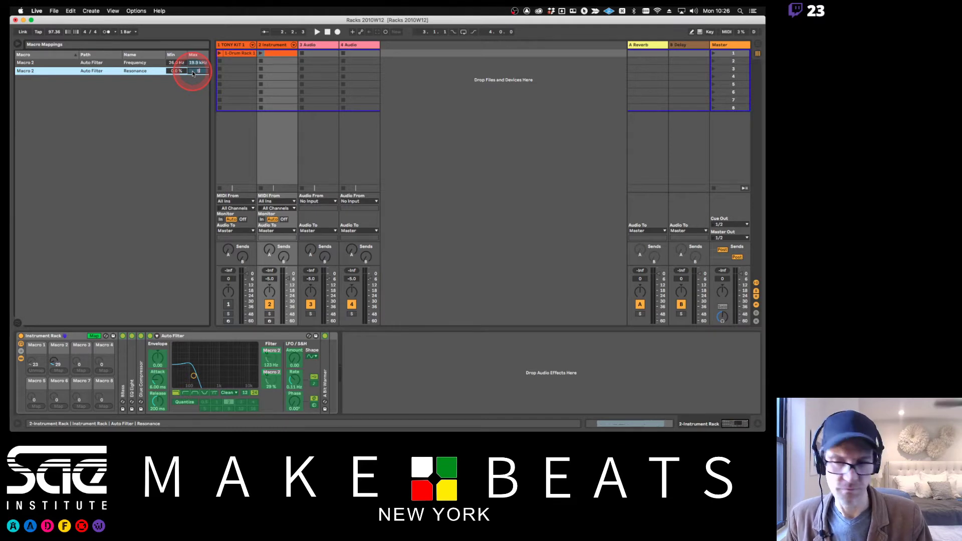
pyautogui.write('0')
pyautogui.press('Return')
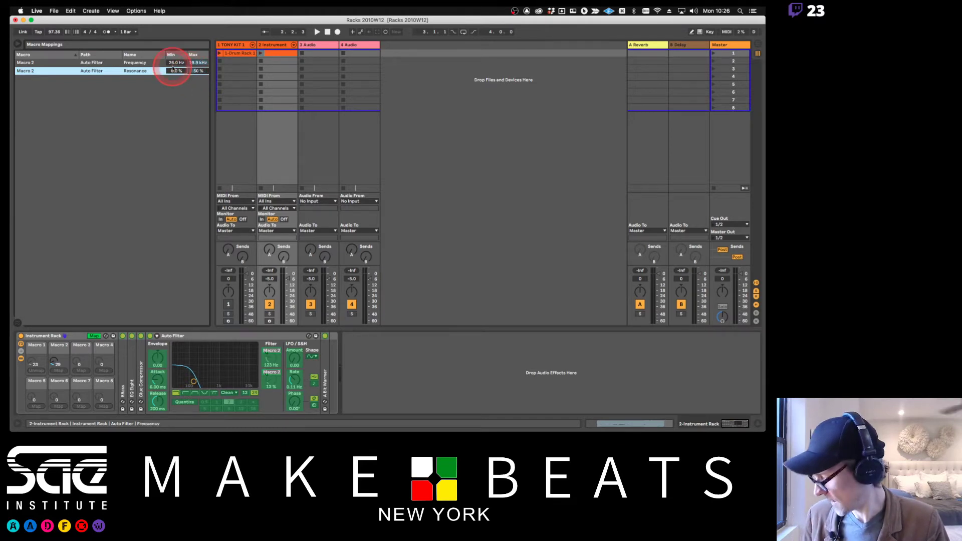
pyautogui.click(95, 335)
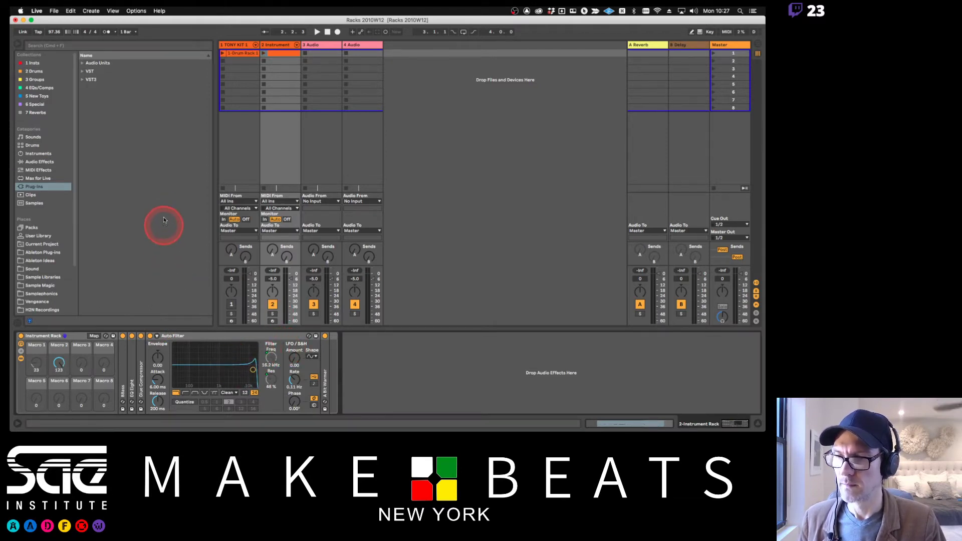
# Try a 75 % maximum for Macro 2's resonance mapping, return it to 60 %, and leave macro mapping mode.
pyautogui.click(94, 336)
pyautogui.click(198, 71)
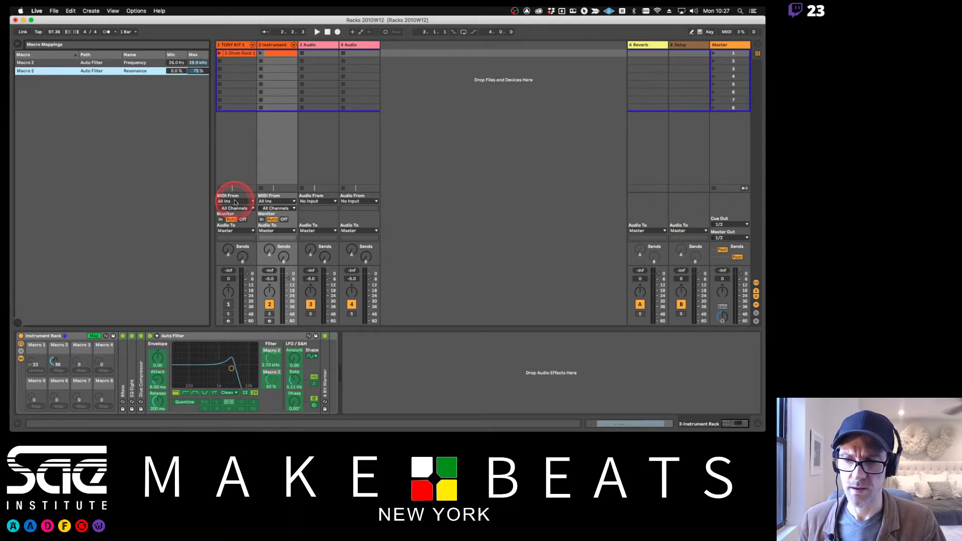
pyautogui.click(196, 72)
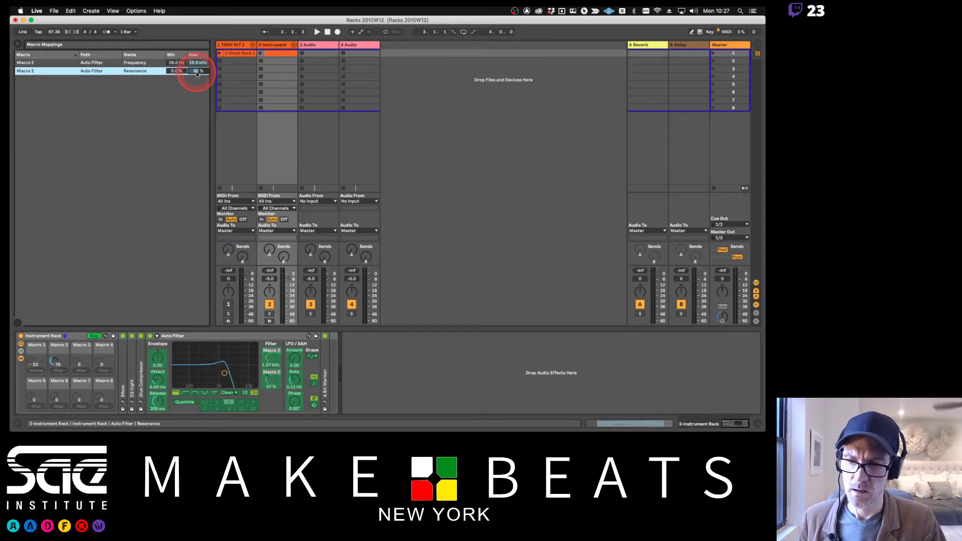
pyautogui.click(94, 336)
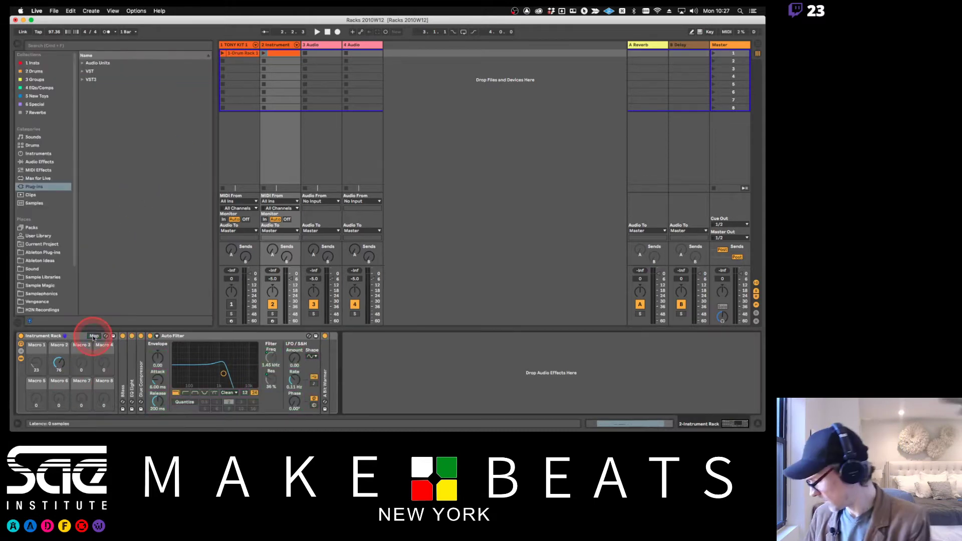
# Arm the bass instrument track for recording and launch scene 1 to hear the bass together with the drums.
pyautogui.click(336, 369)
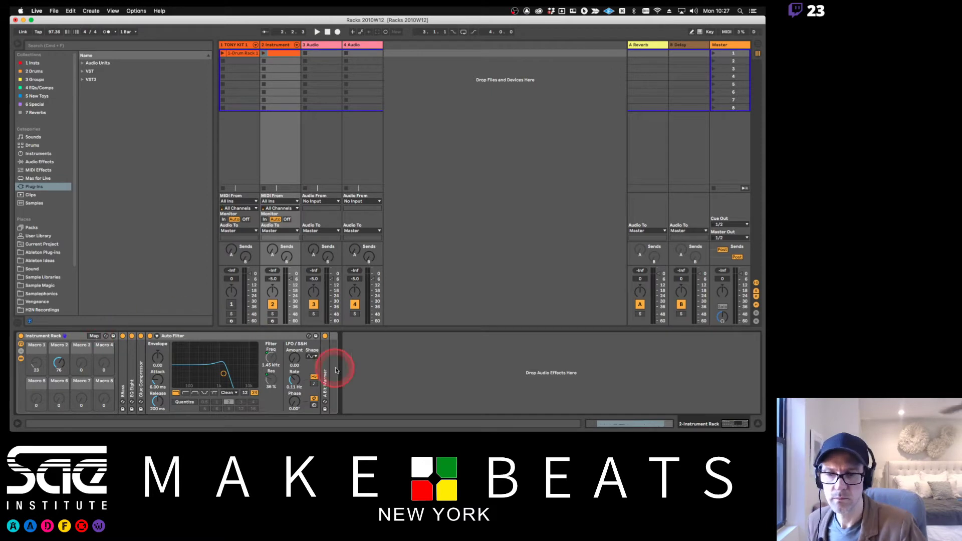
pyautogui.click(272, 321)
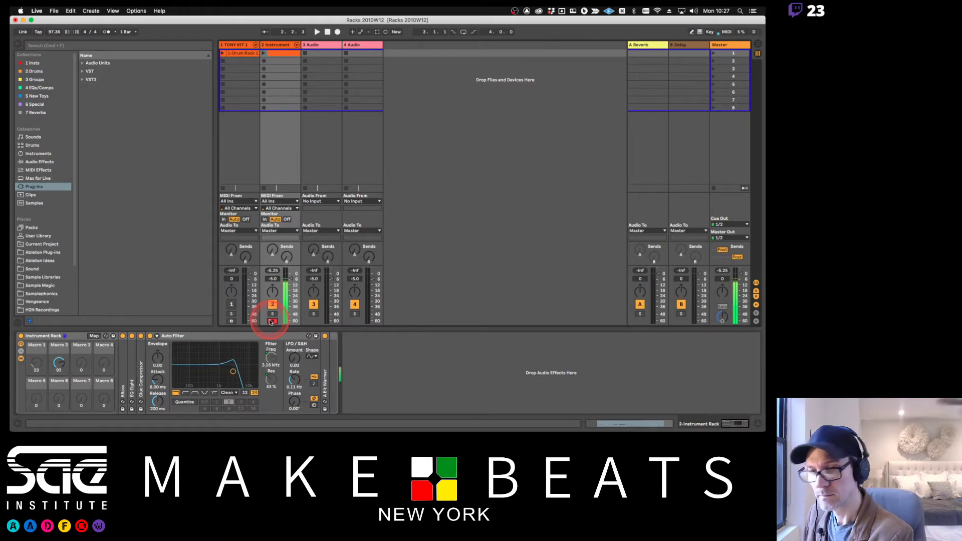
pyautogui.click(713, 54)
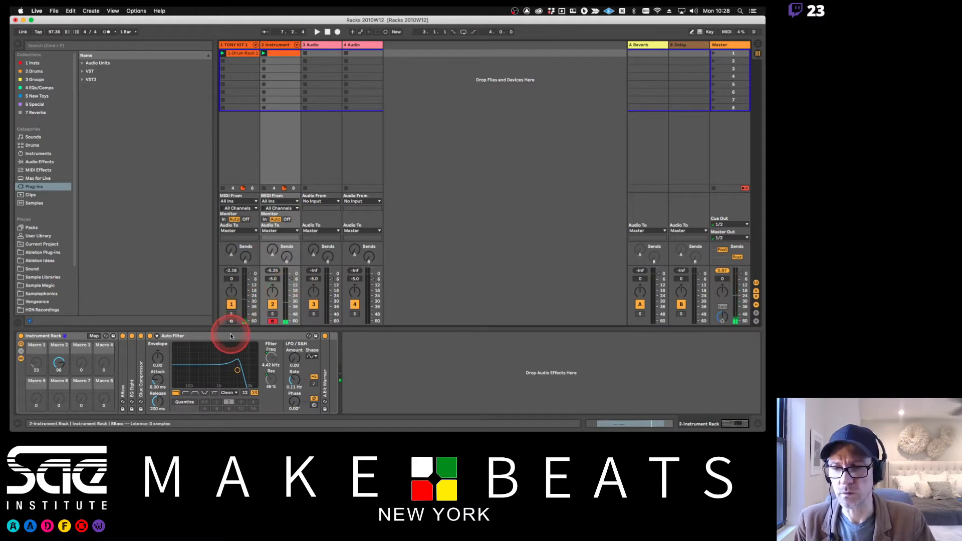
# Unfold the A Bit Warmer saturator, turn on Soft Clip, and raise Drive to about 13.7 dB while listening to playback.
pyautogui.doubleClick(323, 355)
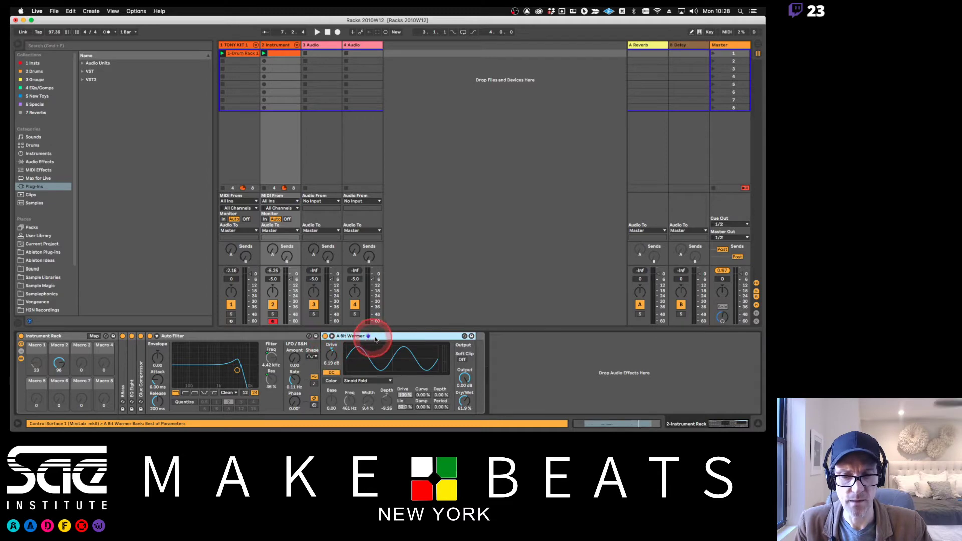
pyautogui.press('space')
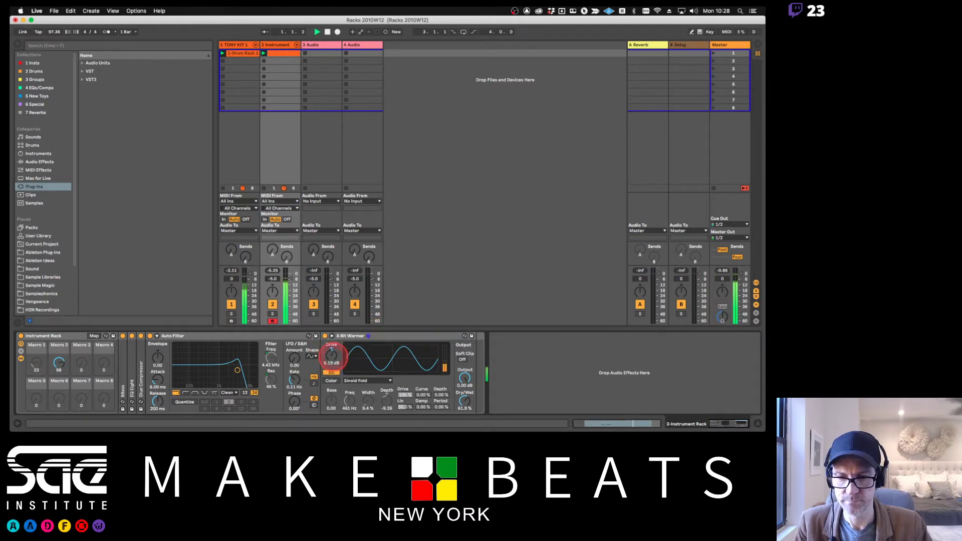
pyautogui.moveTo(331, 354); pyautogui.dragTo(331, 354)
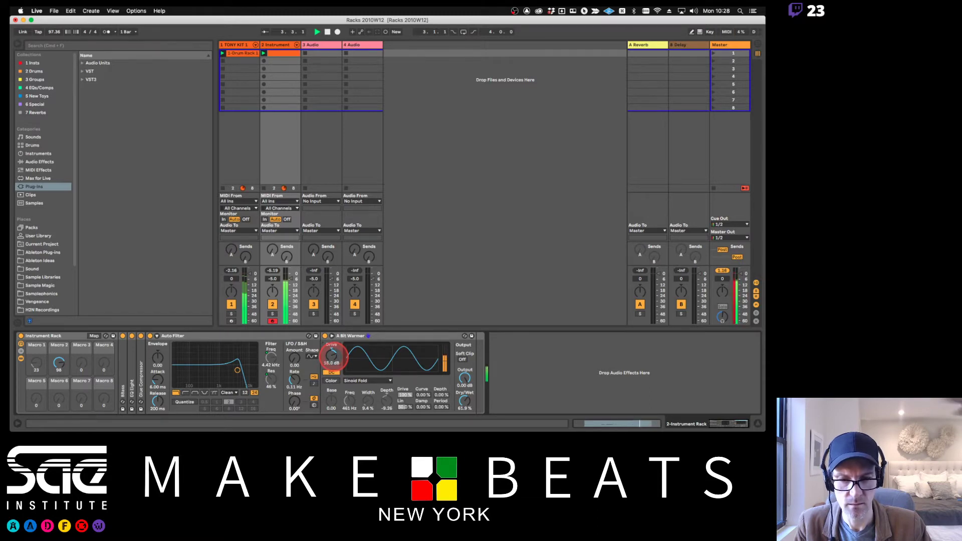
pyautogui.click(462, 359)
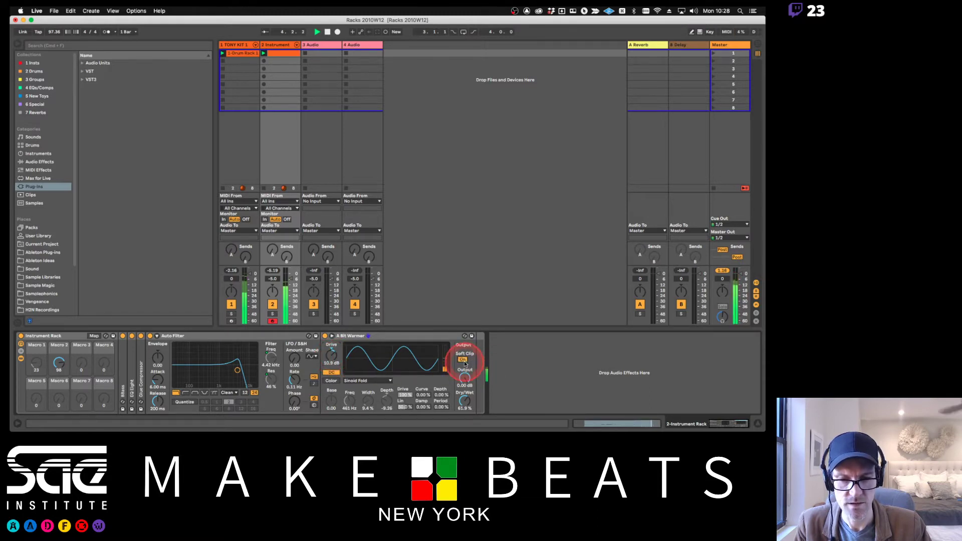
pyautogui.moveTo(331, 354); pyautogui.dragTo(336, 360)
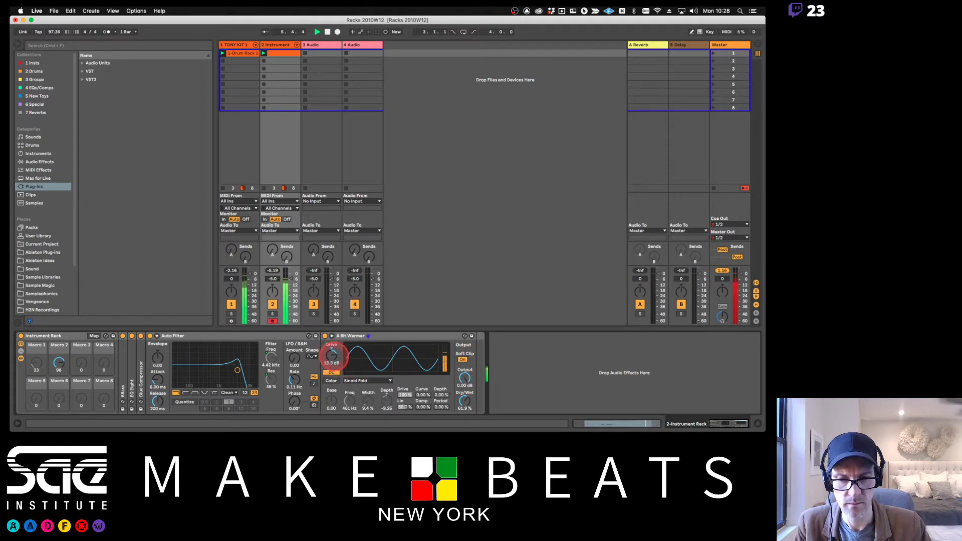
pyautogui.moveTo(331, 354); pyautogui.dragTo(331, 356)
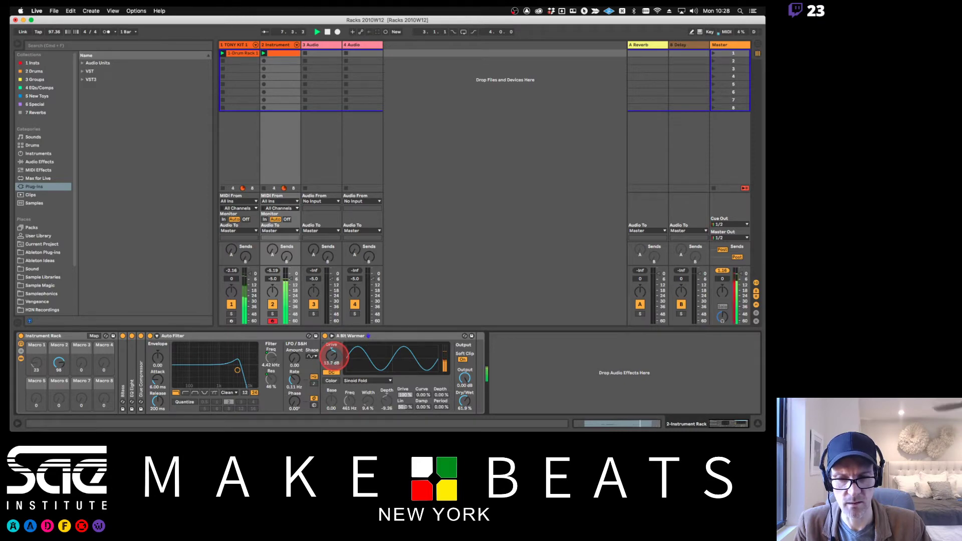
pyautogui.press('space')
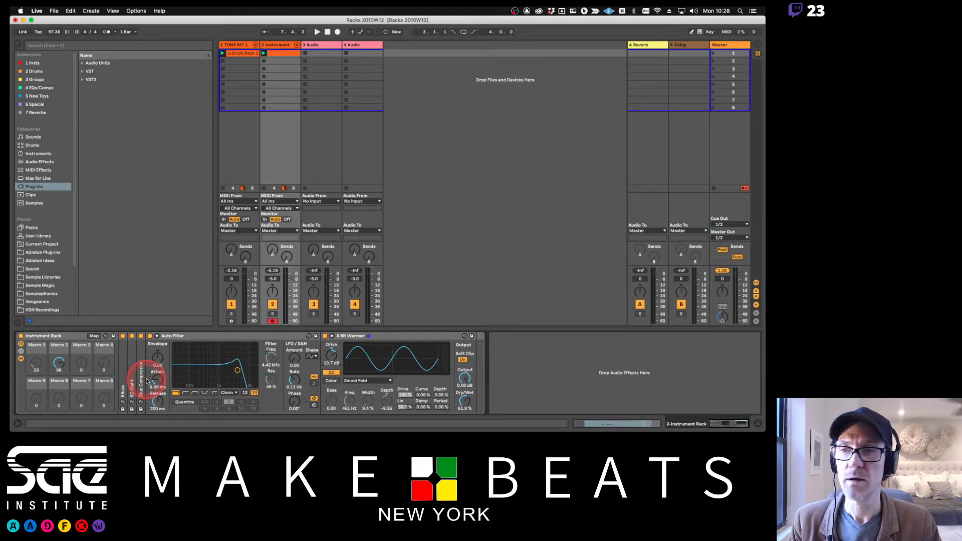
# Map the A Bit Warmer's Drive to Macro 2 and change the saturator's curve type to Soft Sine.
pyautogui.rightClick(332, 356)
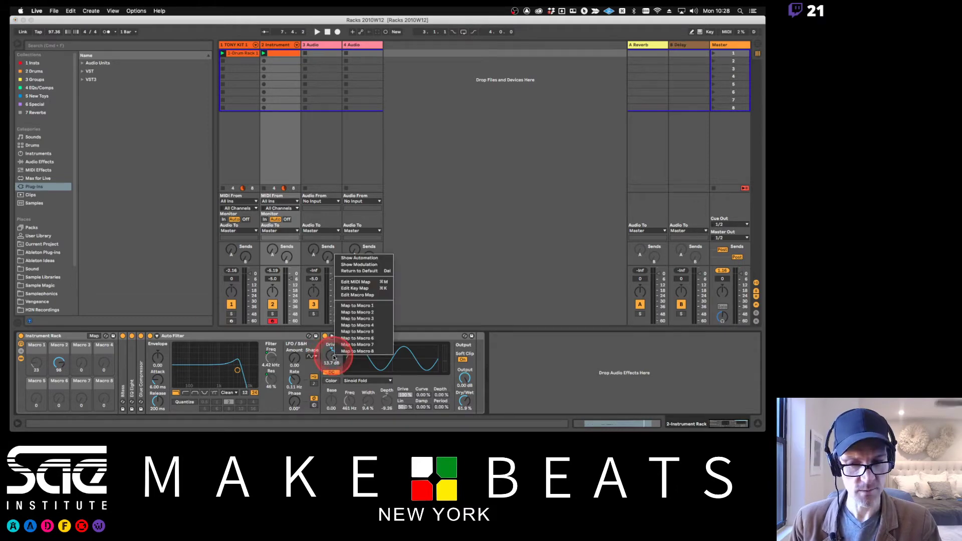
pyautogui.click(355, 312)
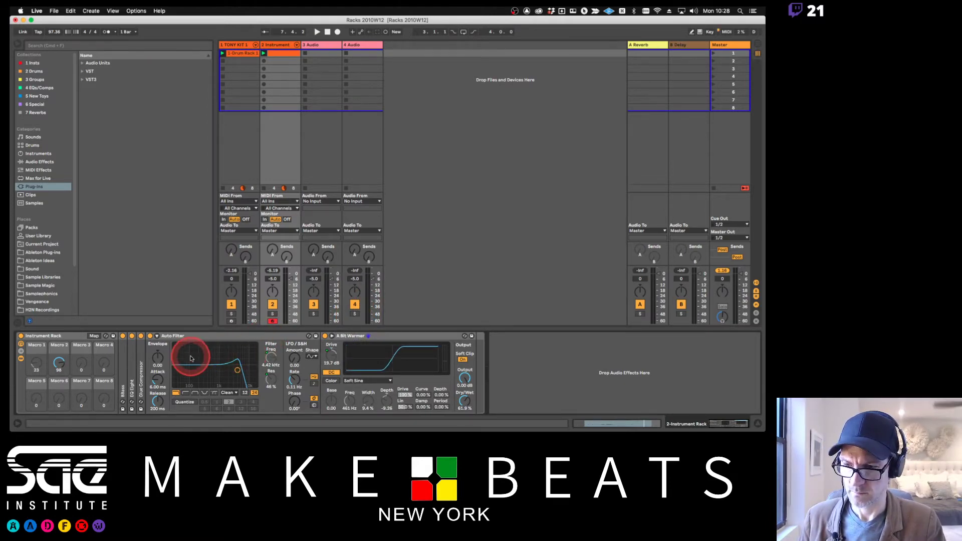
pyautogui.click(73, 336)
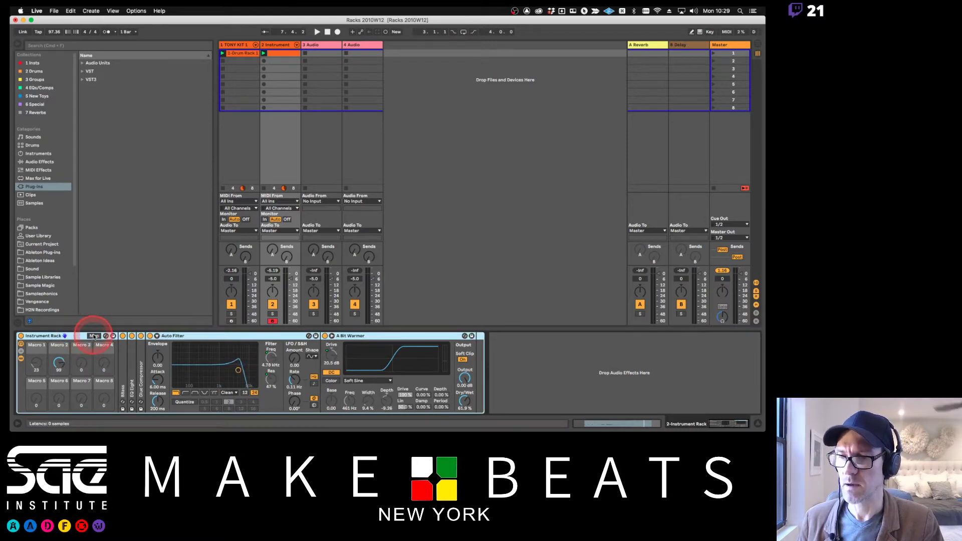
# Limit Macro 2's Drive mapping to a minimum of 0 dB and a maximum of 14 dB, and leave macro mapping mode.
pyautogui.click(94, 336)
pyautogui.click(171, 81)
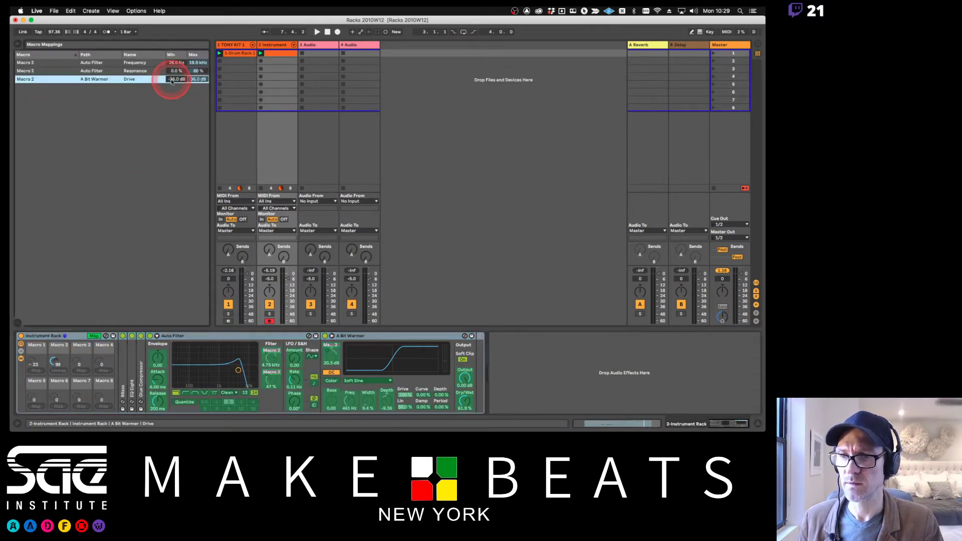
pyautogui.click(194, 80)
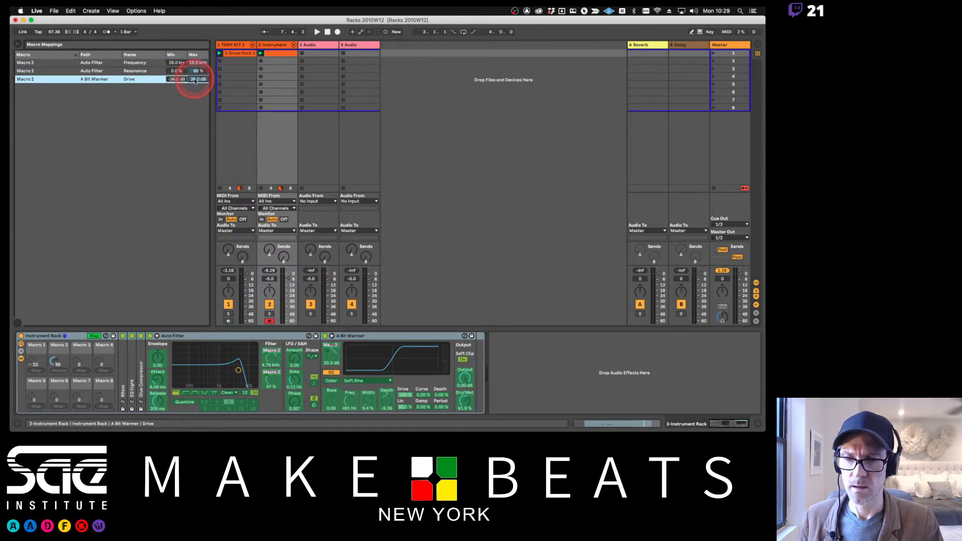
pyautogui.click(171, 80)
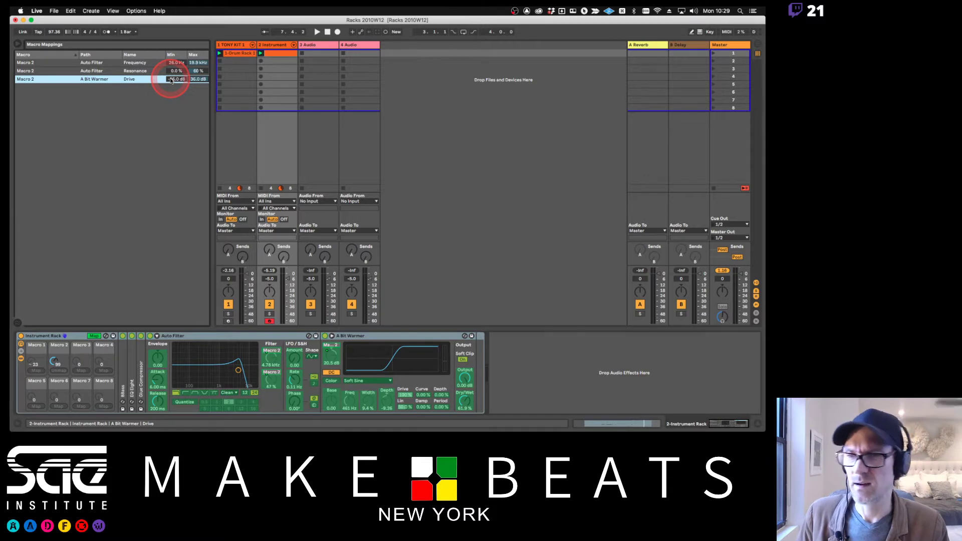
pyautogui.click(193, 80)
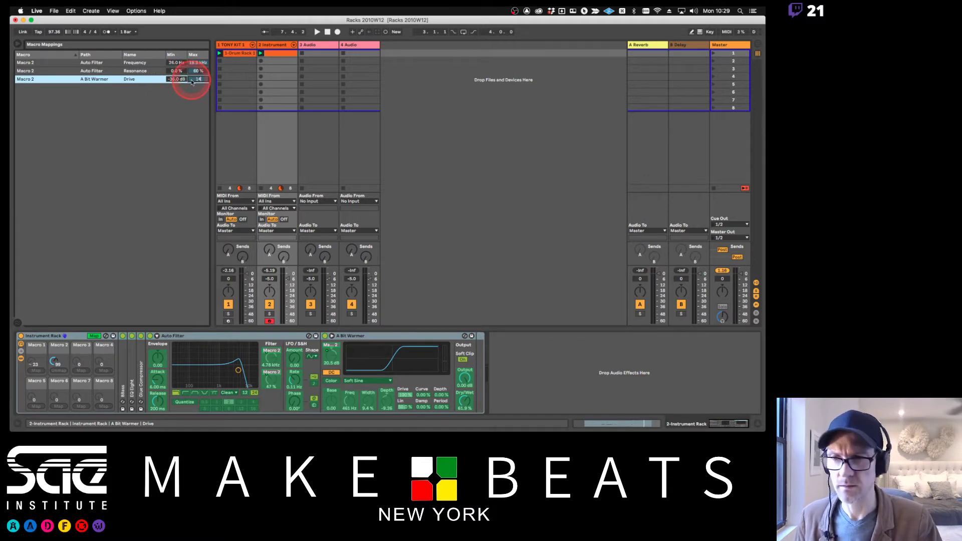
pyautogui.click(175, 81)
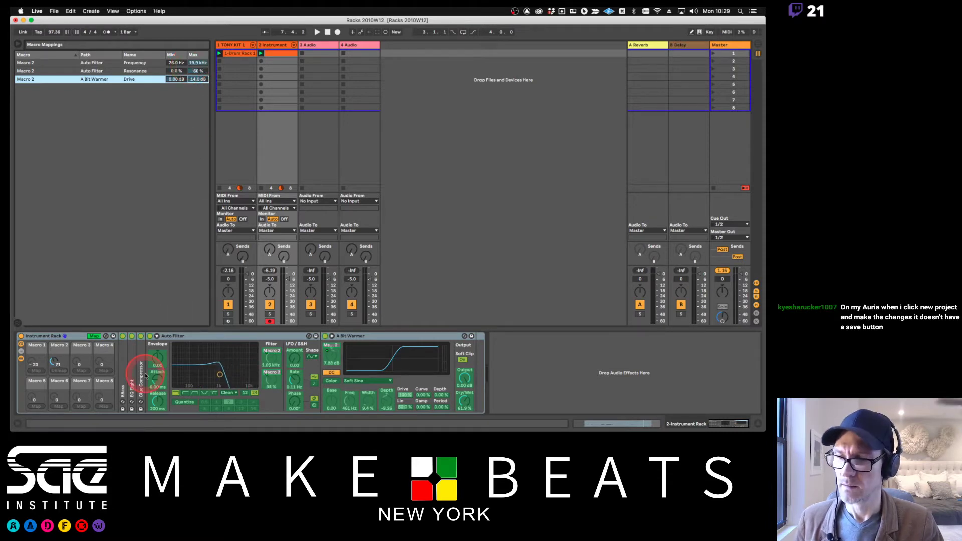
pyautogui.click(95, 335)
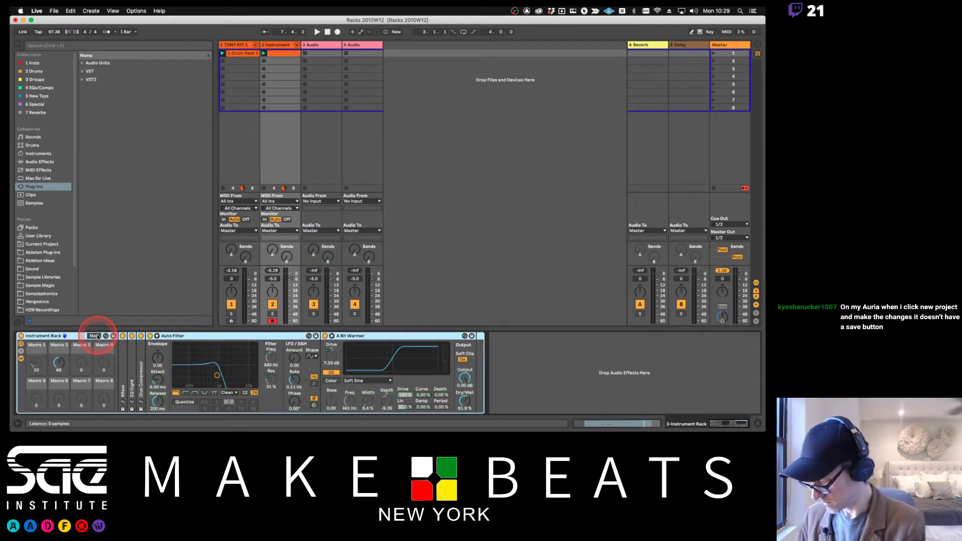
# Play the set while sweeping Macro 2 to hear filter frequency, resonance and saturator drive change together.
pyautogui.press('space')
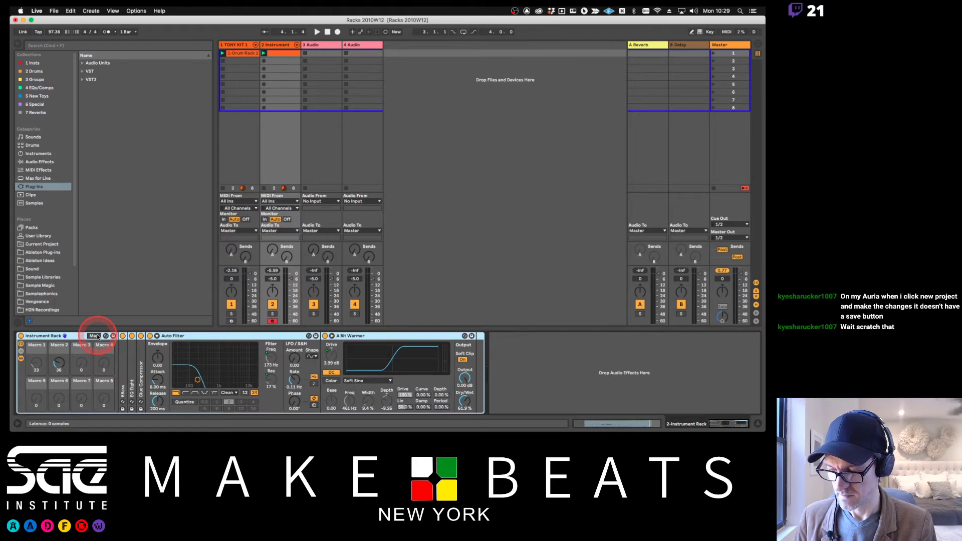
pyautogui.press('space')
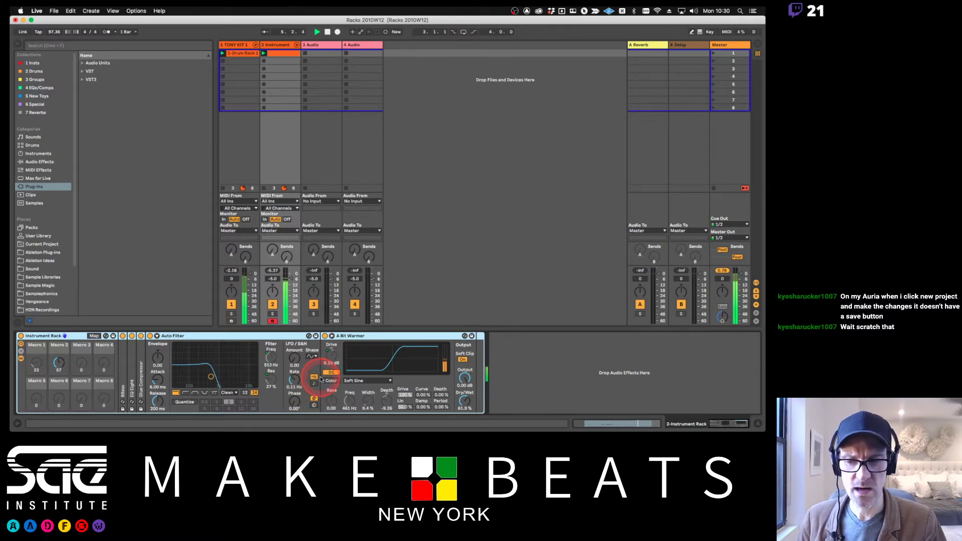
pyautogui.click(269, 356)
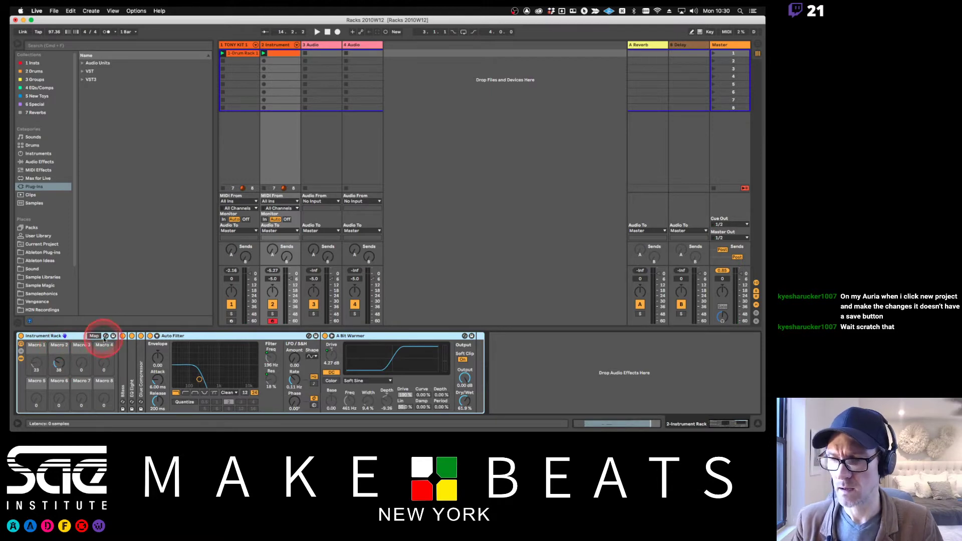
# Rename Macro 2 as Drive.
pyautogui.click(58, 343)
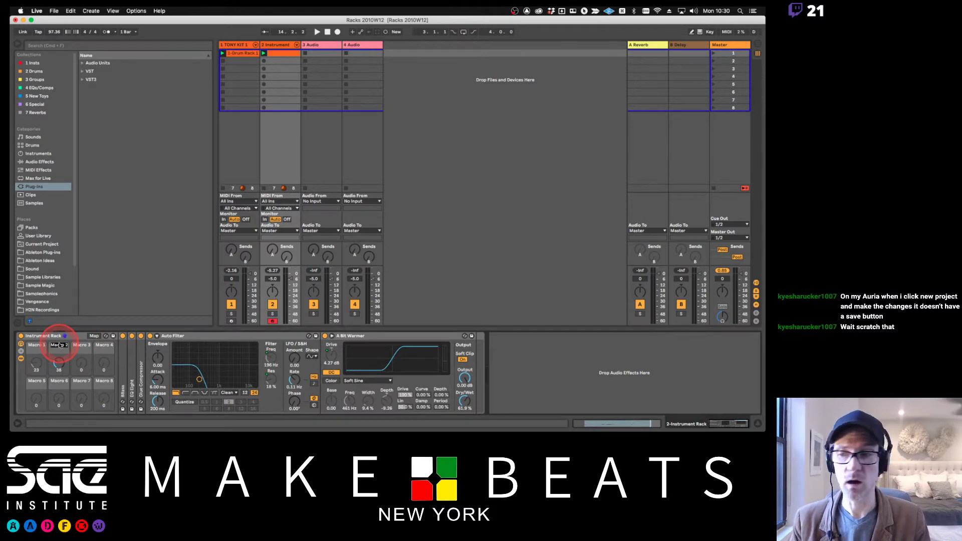
pyautogui.write('Fil')
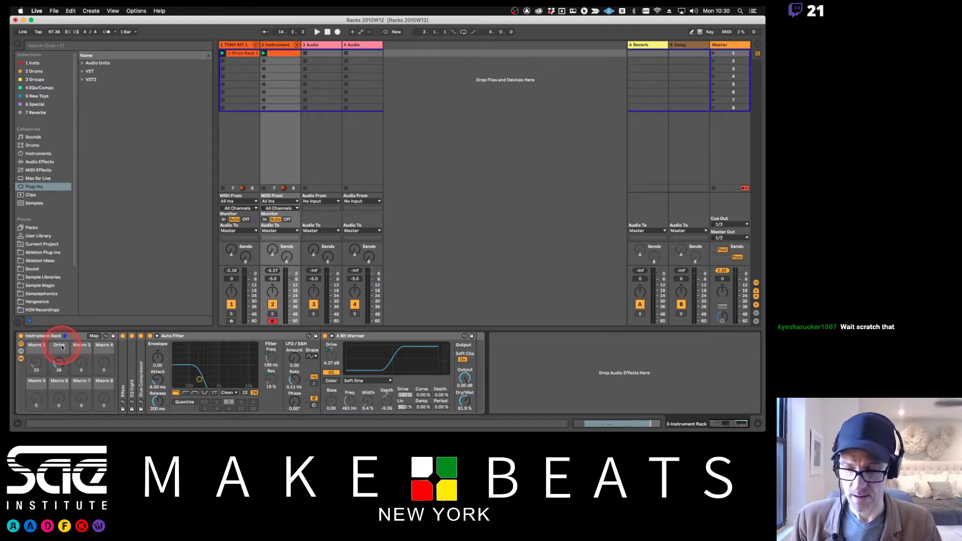
pyautogui.press('super+Tab')
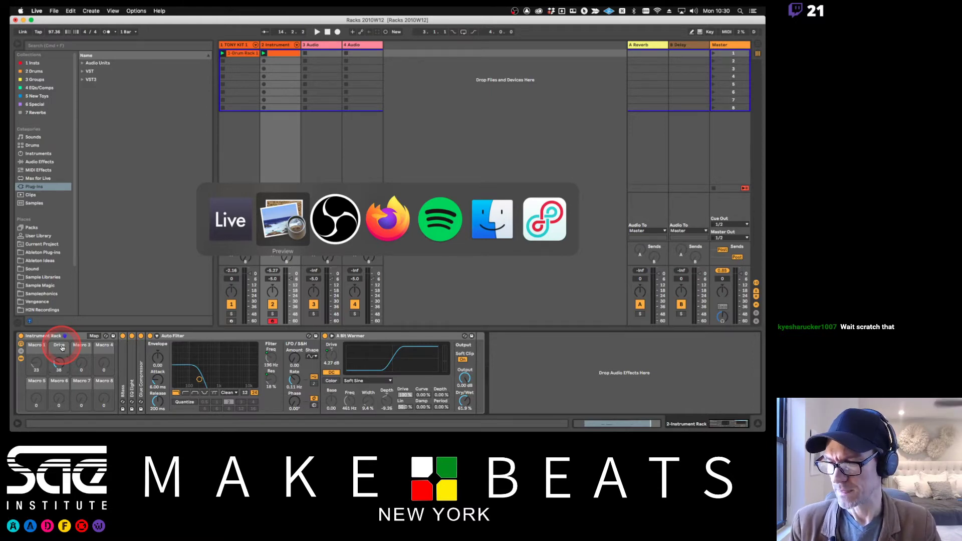
pyautogui.press('super+Tab')
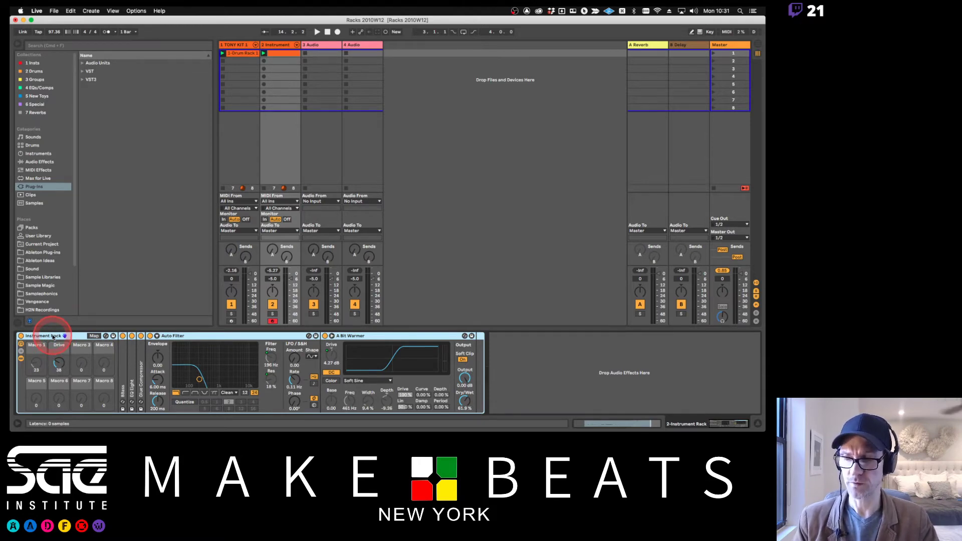
# Rename the Instrument Rack as Sub Bass followed by the producer's first name.
pyautogui.press('super+r')
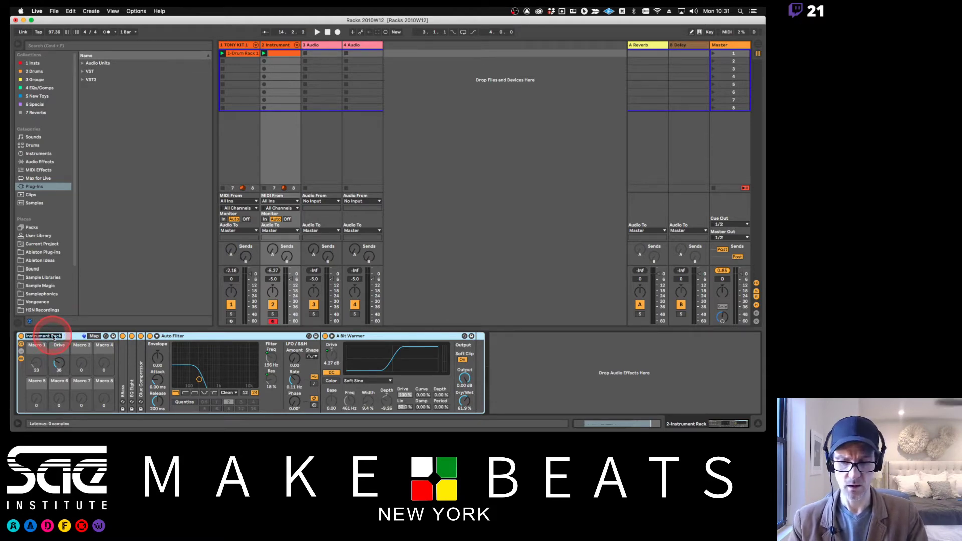
pyautogui.write('Tony')
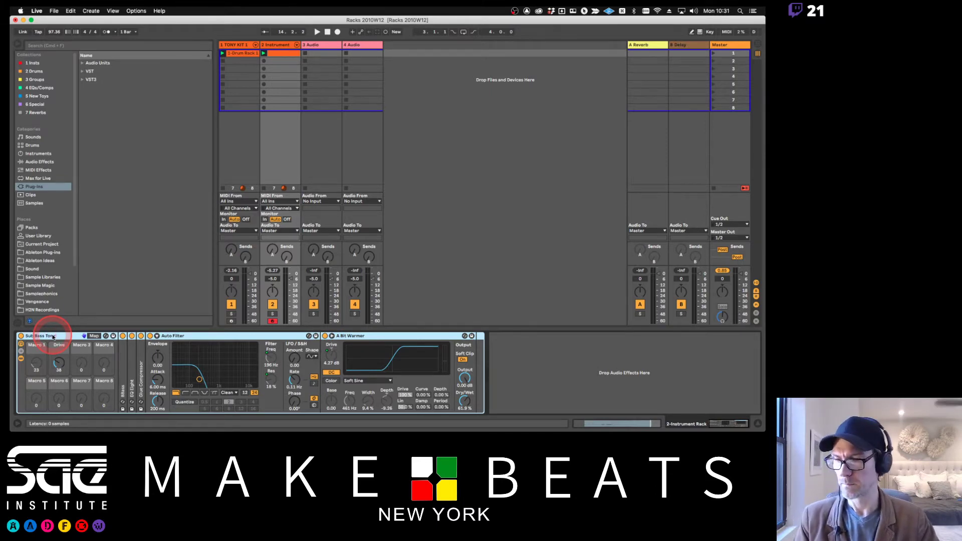
pyautogui.press('Return')
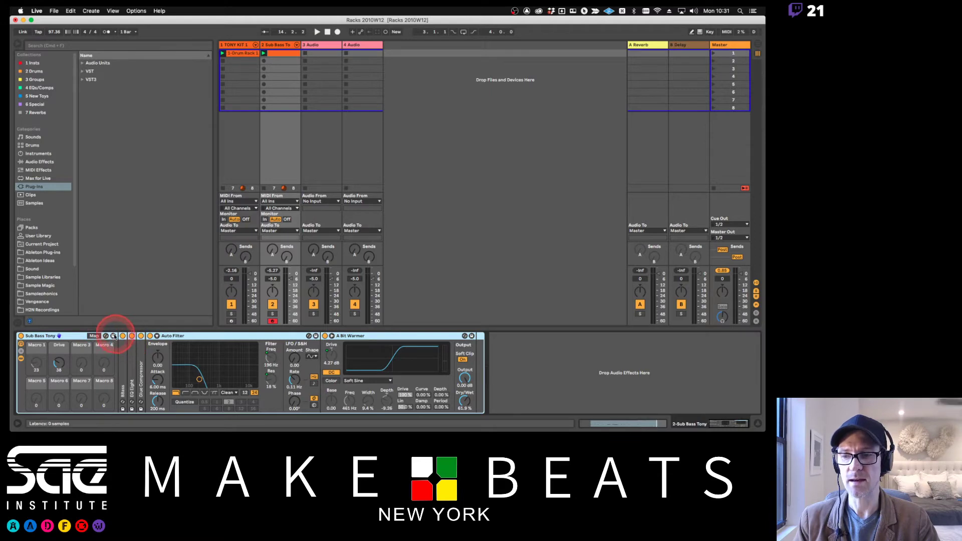
# Save the renamed rack as a preset in the User Library under the same name, and open the Ableton Plug-ins folder.
pyautogui.click(113, 336)
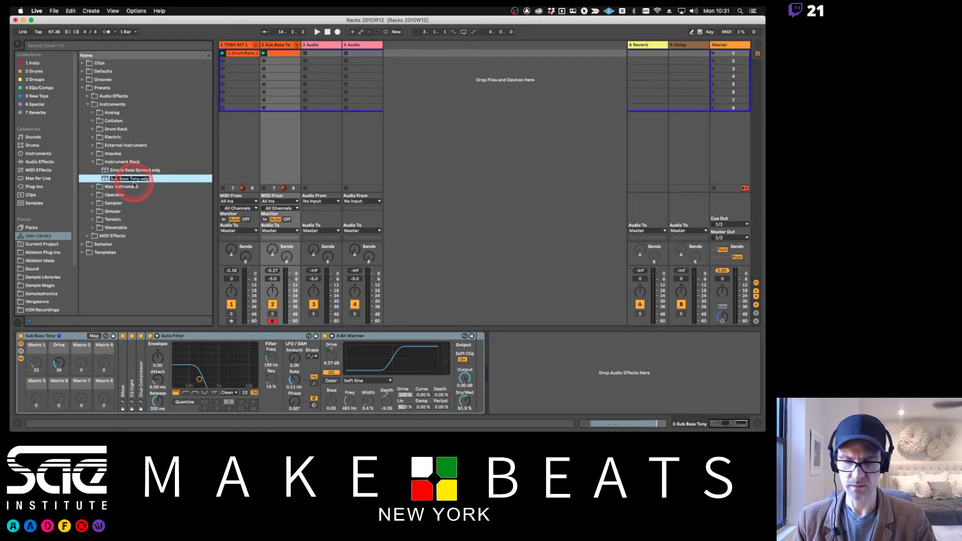
pyautogui.press('Return')
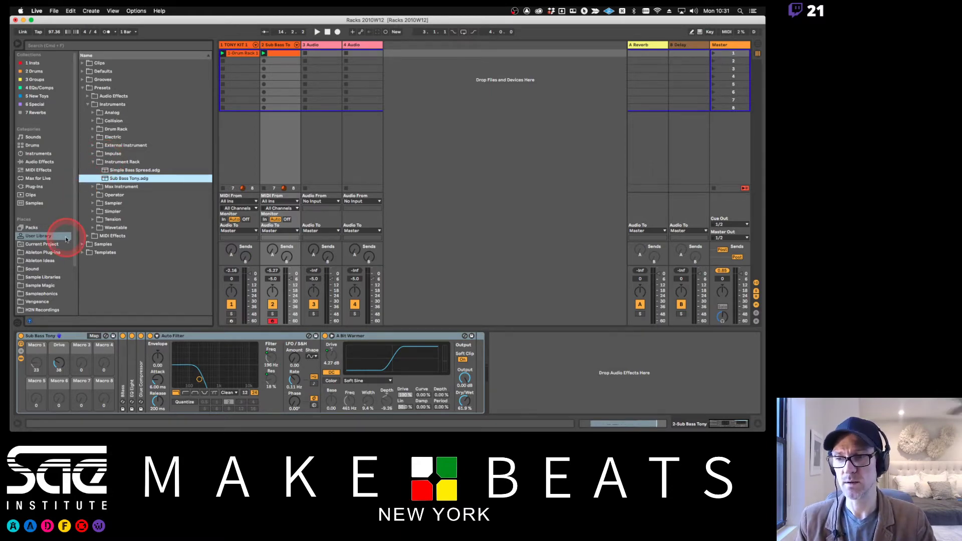
pyautogui.click(40, 253)
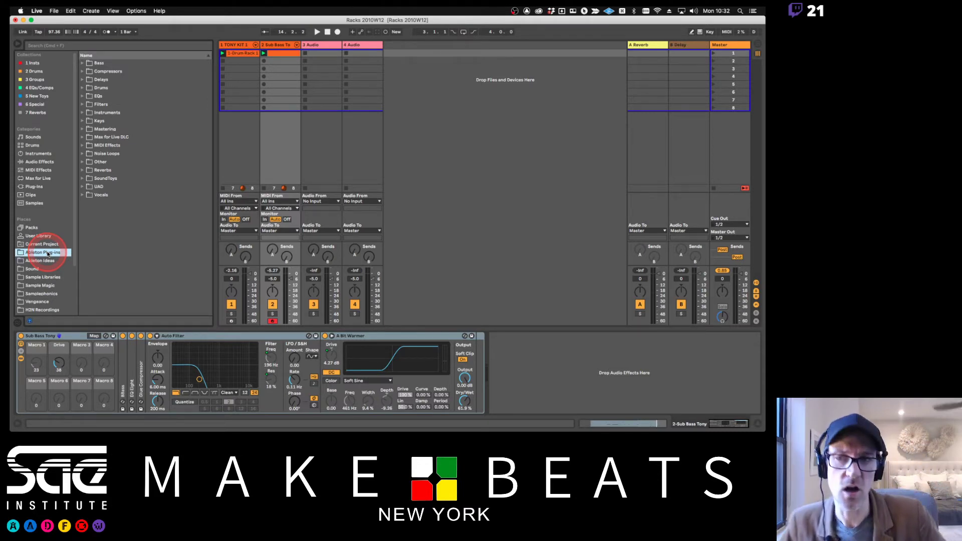
# Move the Simple Bass Spread preset and the newly saved Sub Bass preset from the User Library into the Bass folder of Ableton Plug-ins.
pyautogui.click(99, 63)
pyautogui.click(82, 63)
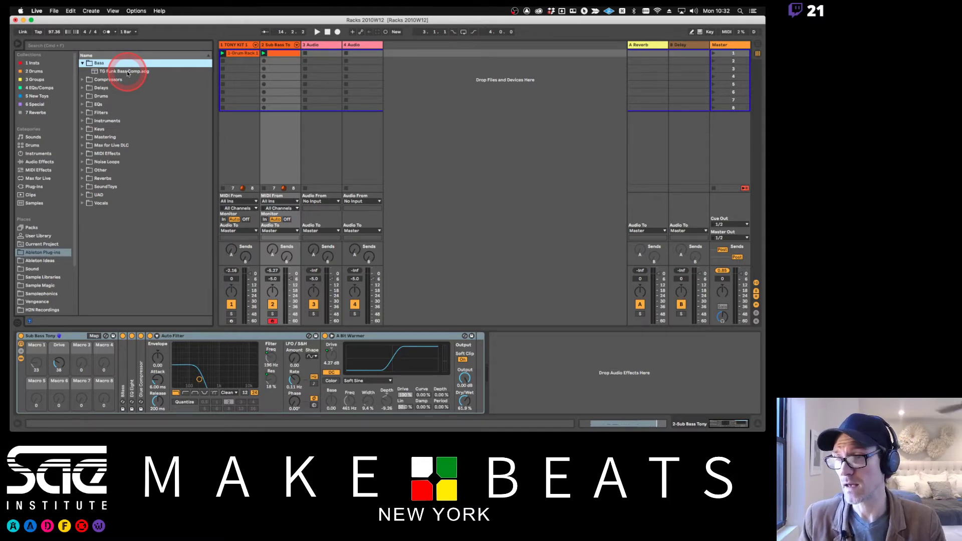
pyautogui.click(37, 236)
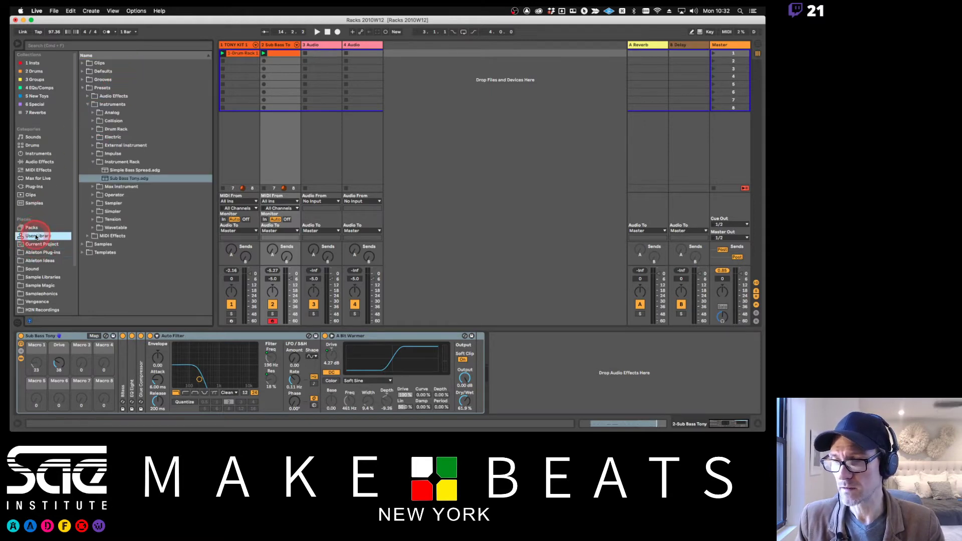
pyautogui.keyDown('shift'); pyautogui.click(116, 171); pyautogui.keyUp('shift')
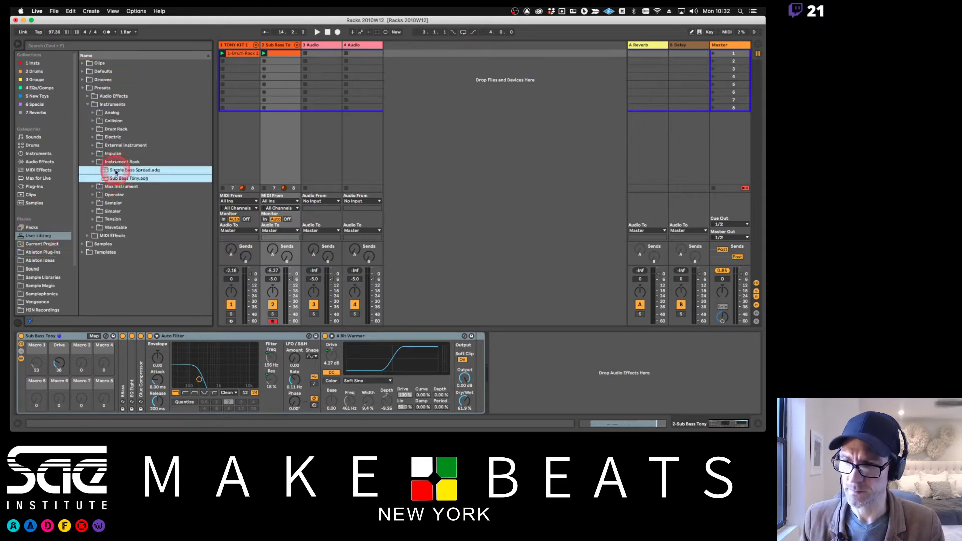
pyautogui.moveTo(119, 173); pyautogui.dragTo(121, 64)
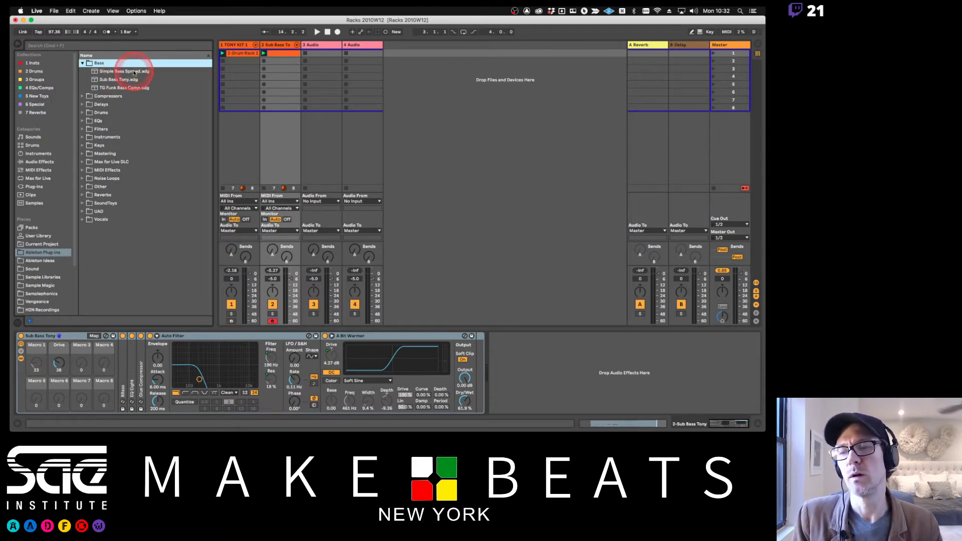
# Reveal the Ableton Plug-ins folder in Finder, view its location in columns, return to Live and collapse the Bass folder.
pyautogui.rightClick(44, 253)
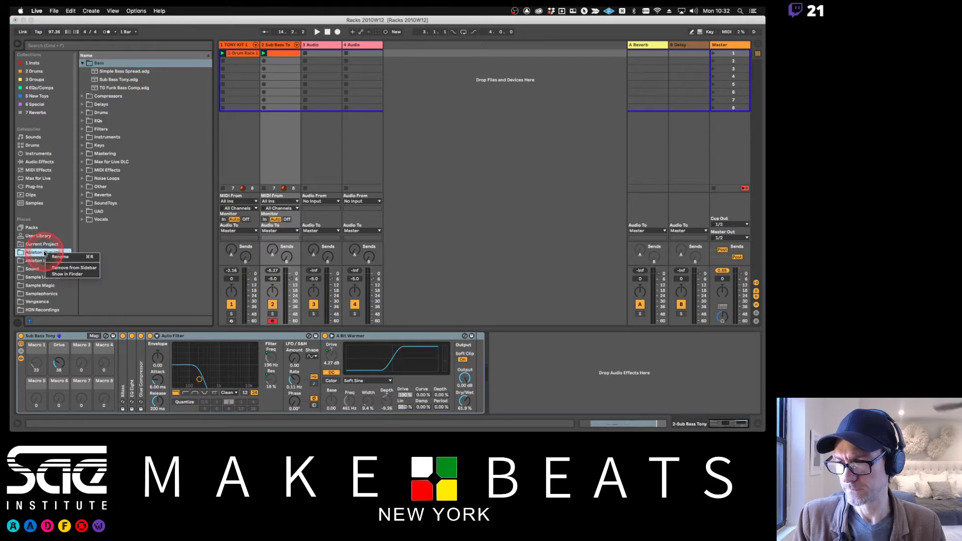
pyautogui.click(60, 274)
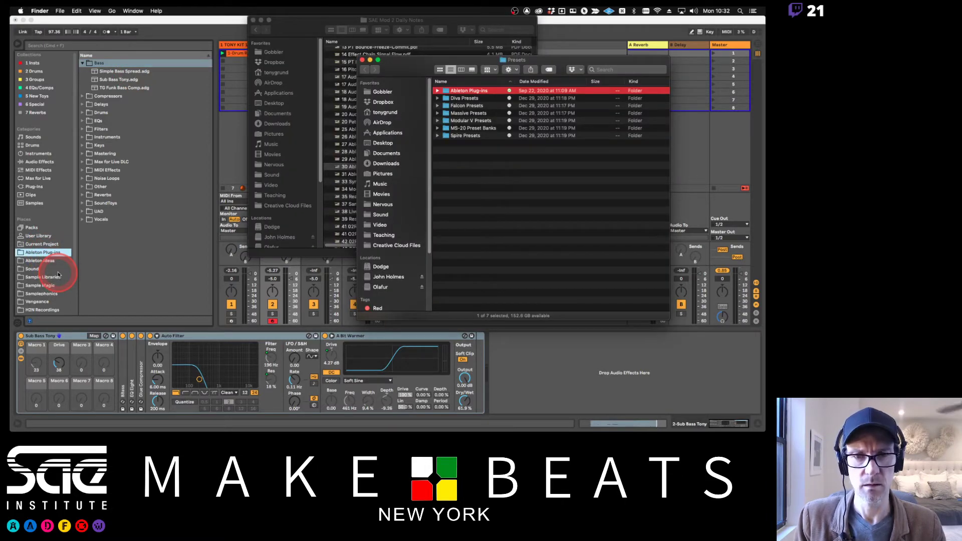
pyautogui.click(485, 201)
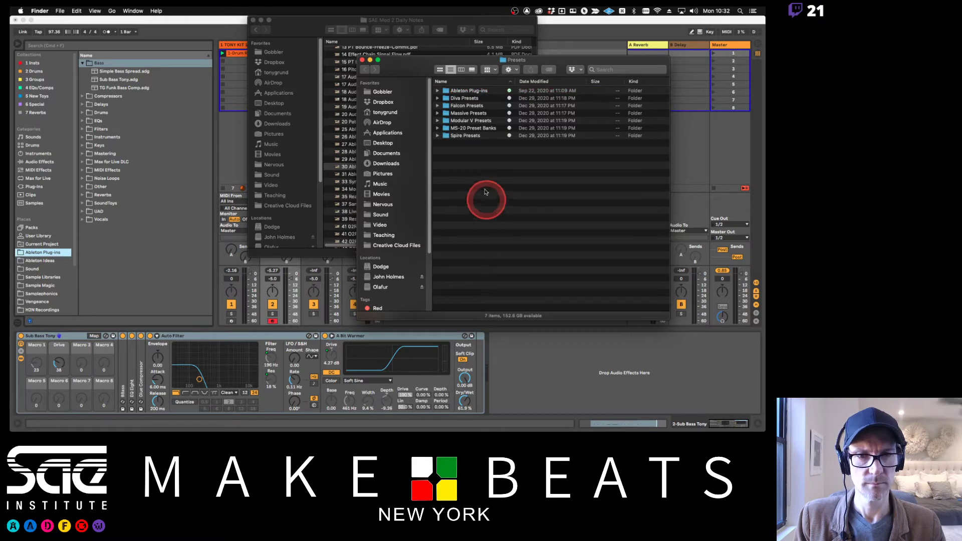
pyautogui.moveTo(474, 63); pyautogui.dragTo(490, 57)
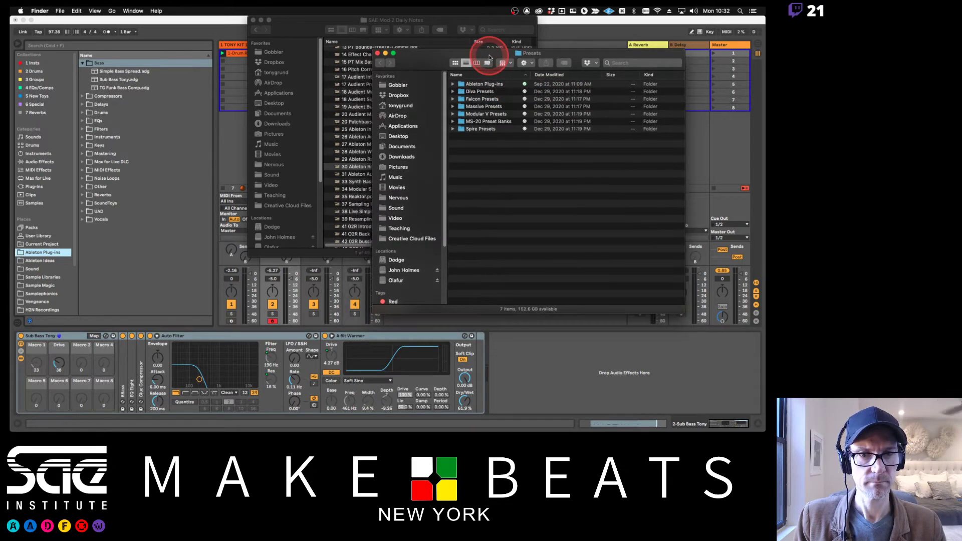
pyautogui.click(476, 62)
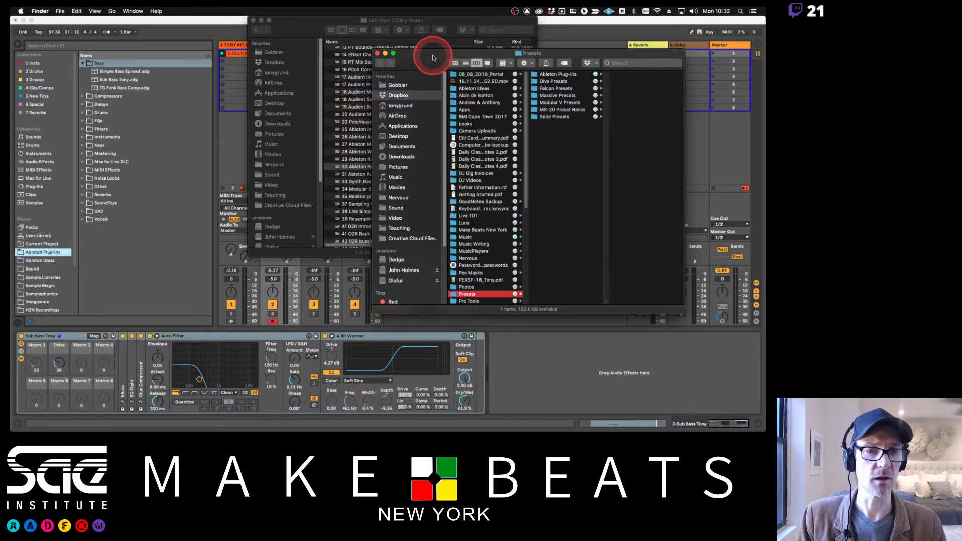
pyautogui.press('super+w')
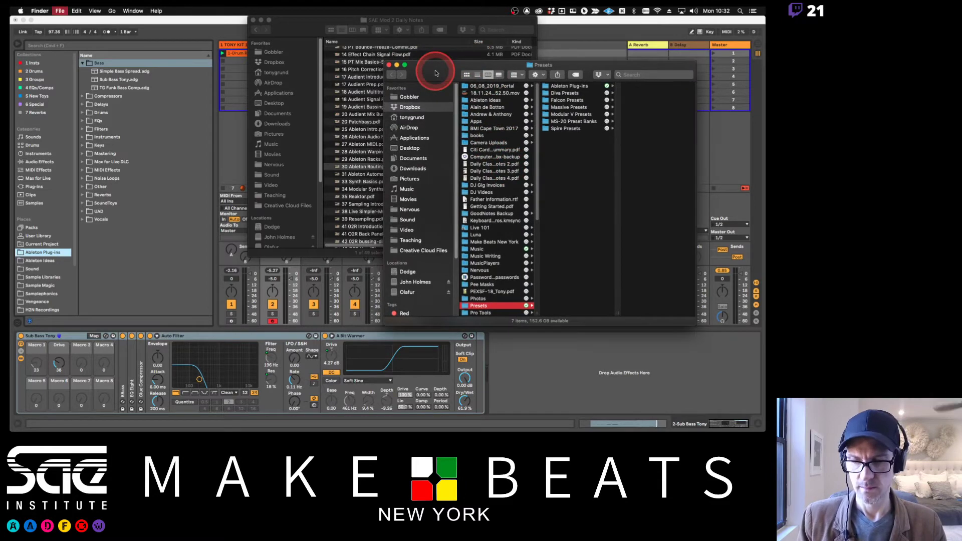
pyautogui.click(211, 23)
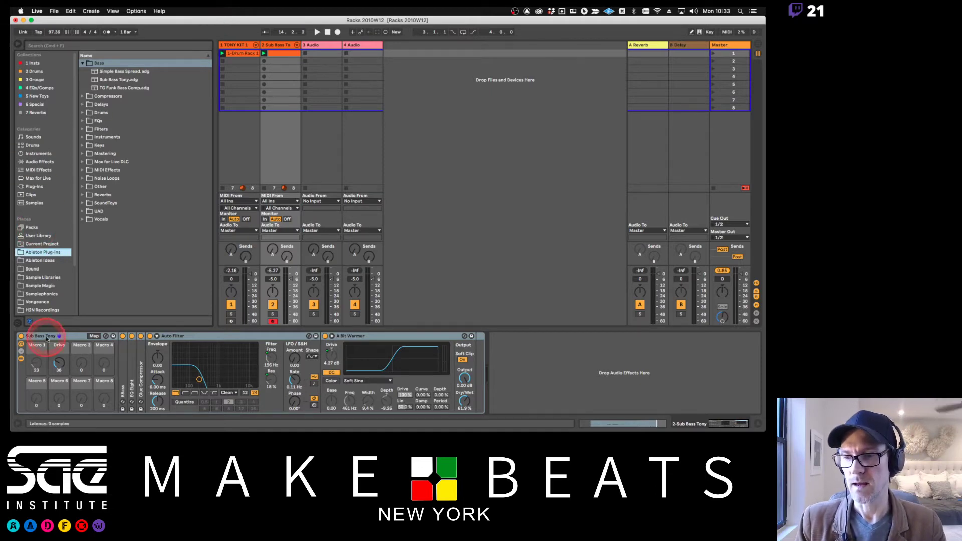
pyautogui.click(81, 339)
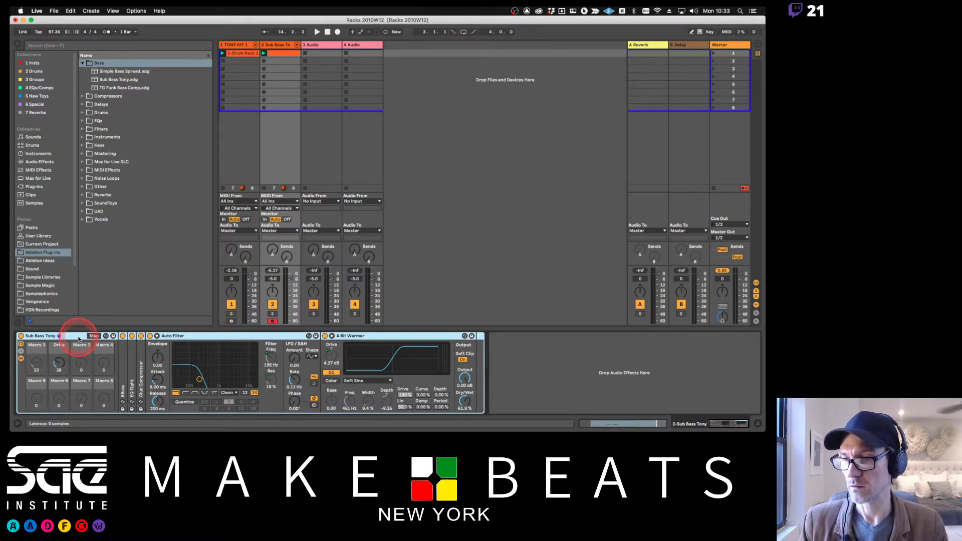
pyautogui.click(83, 63)
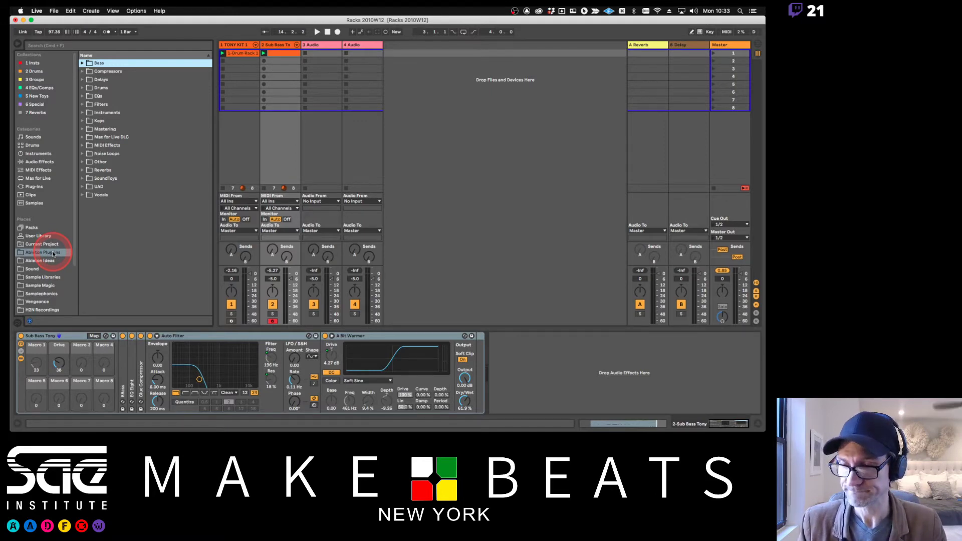
# Switch to the Ableton Racks notes in Preview, read the MIDI-Mapping Parameters page and return to Live.
pyautogui.press('super+Tab')
pyautogui.press('super+Tab')
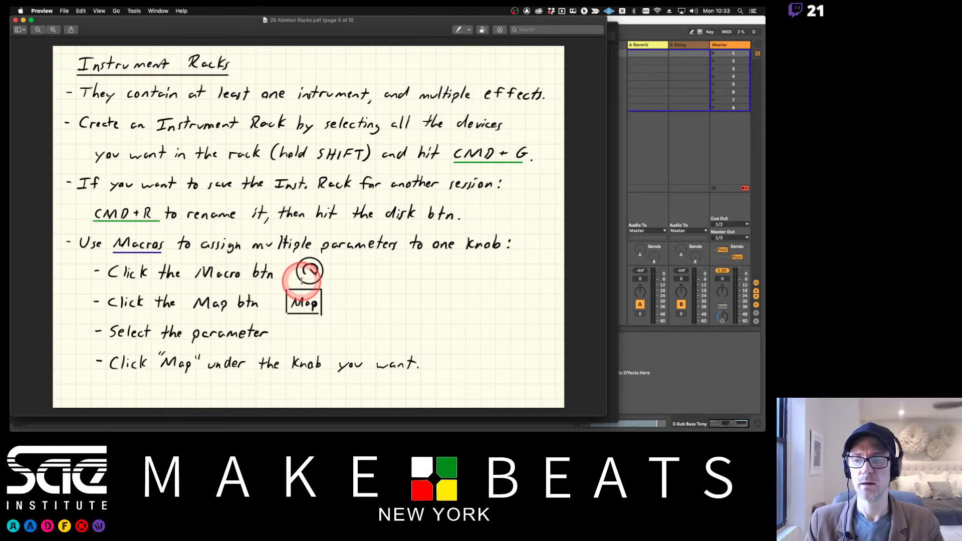
pyautogui.press('Down')
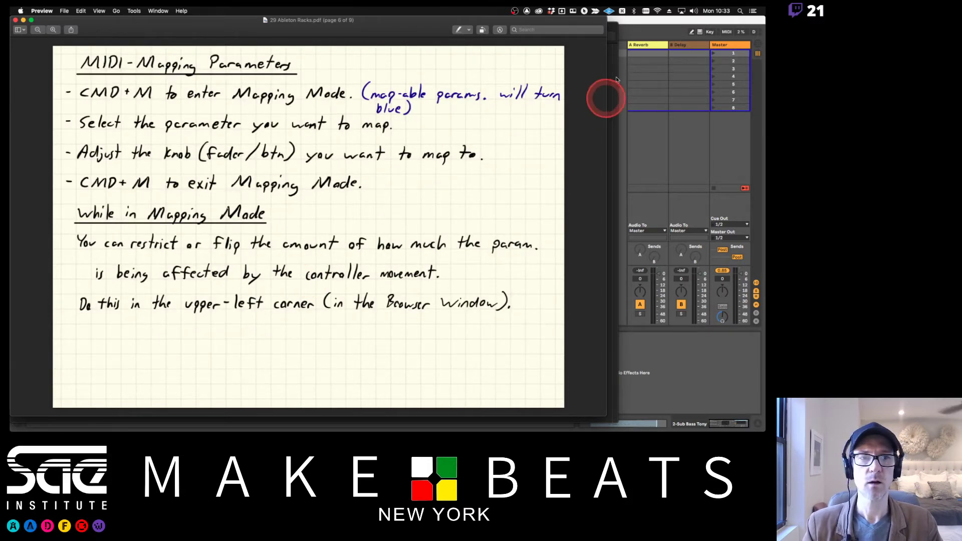
pyautogui.click(632, 27)
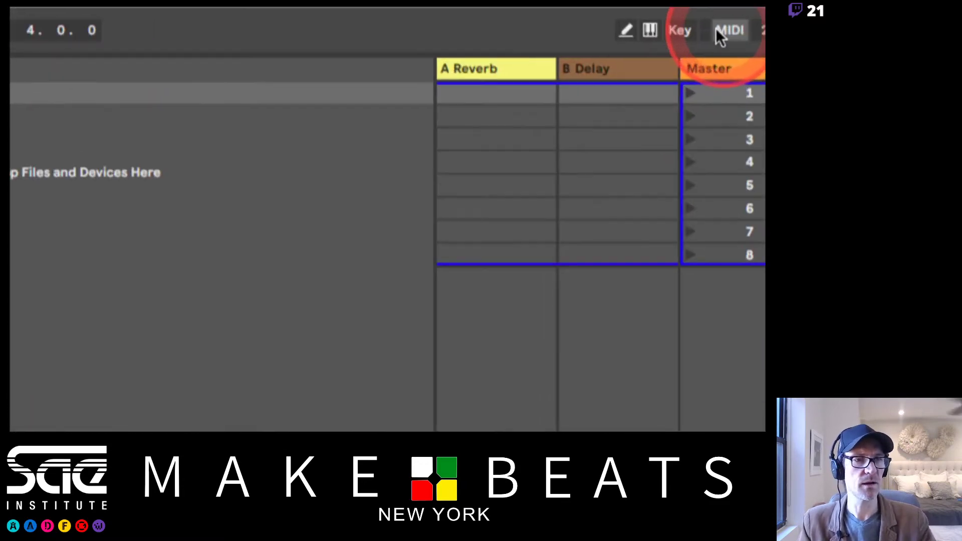
# Enter MIDI mapping mode, map the A Bit Warmer's Base parameter to controller CC 29 and leave mapping mode.
pyautogui.click(717, 31)
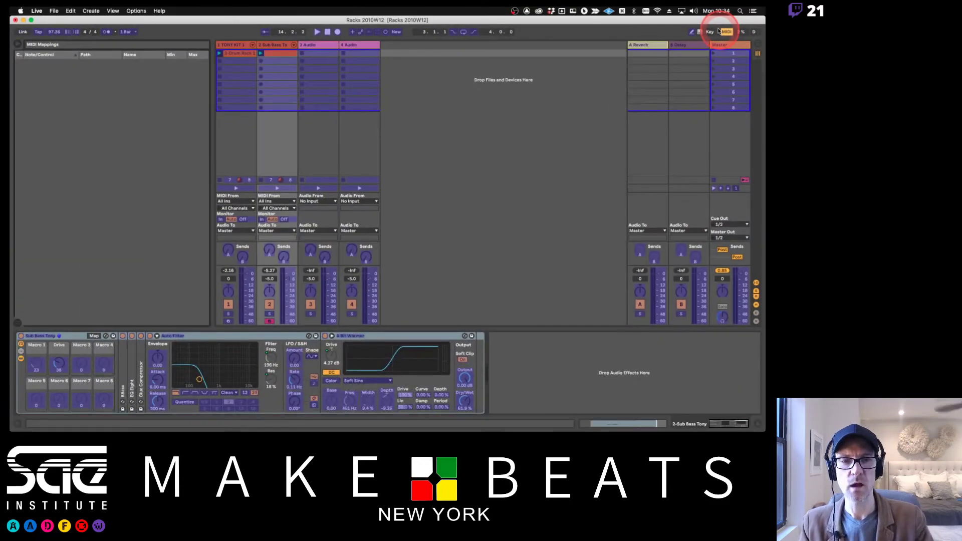
pyautogui.click(363, 195)
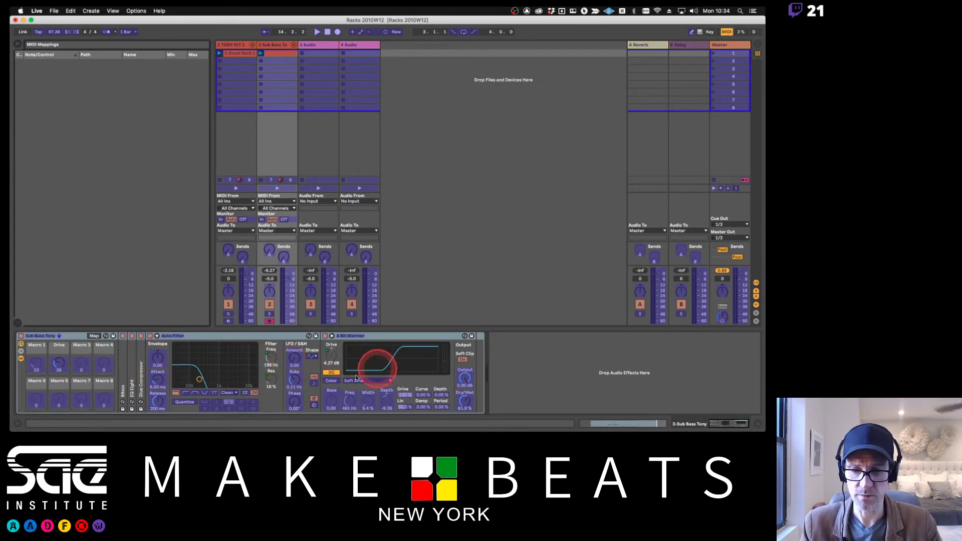
pyautogui.click(333, 400)
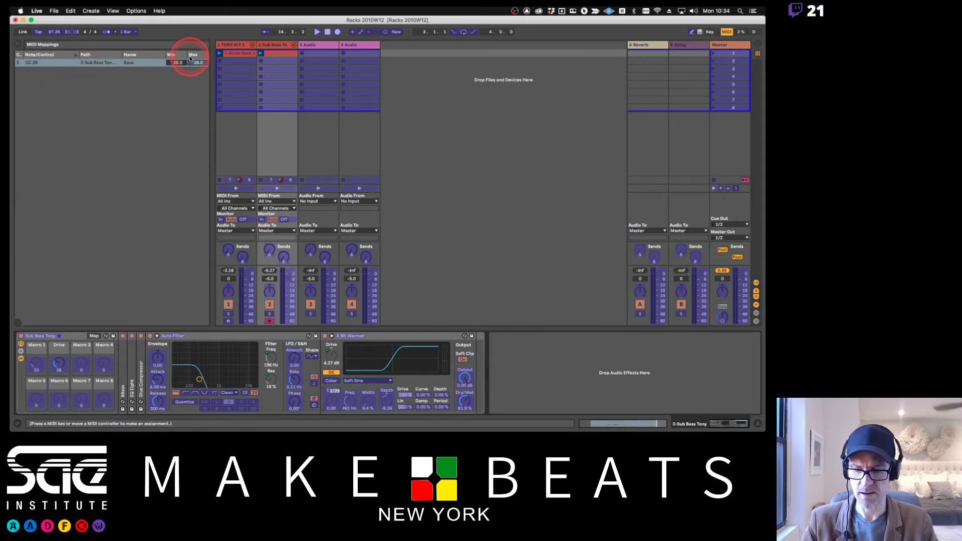
pyautogui.press('super+m')
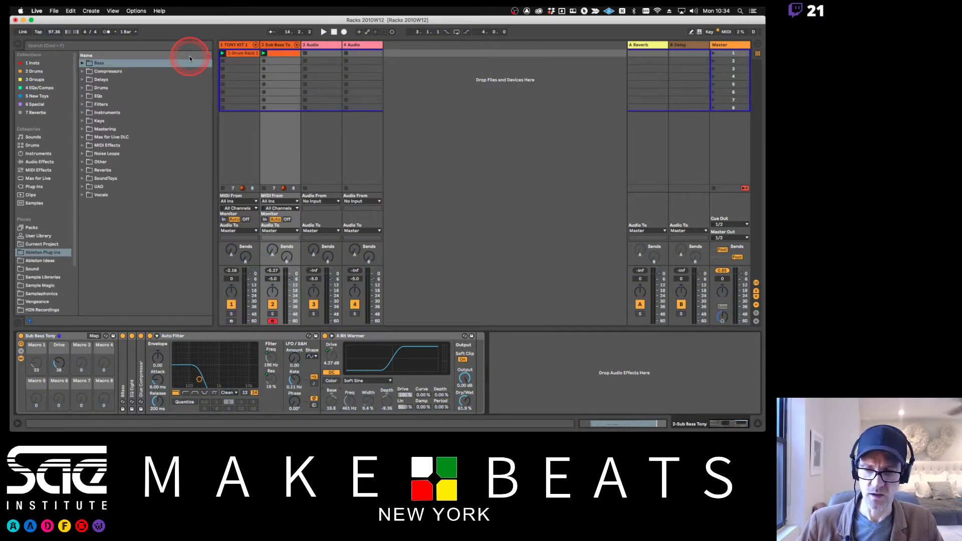
# Toggle the A Bit Warmer's Color and play the set to hear the MIDI-mapped Base control.
pyautogui.click(329, 381)
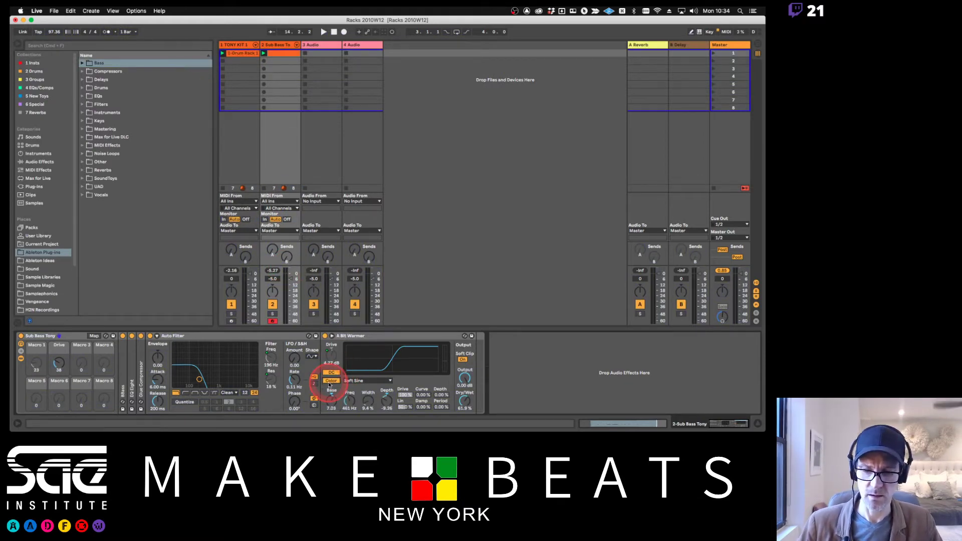
pyautogui.press('space')
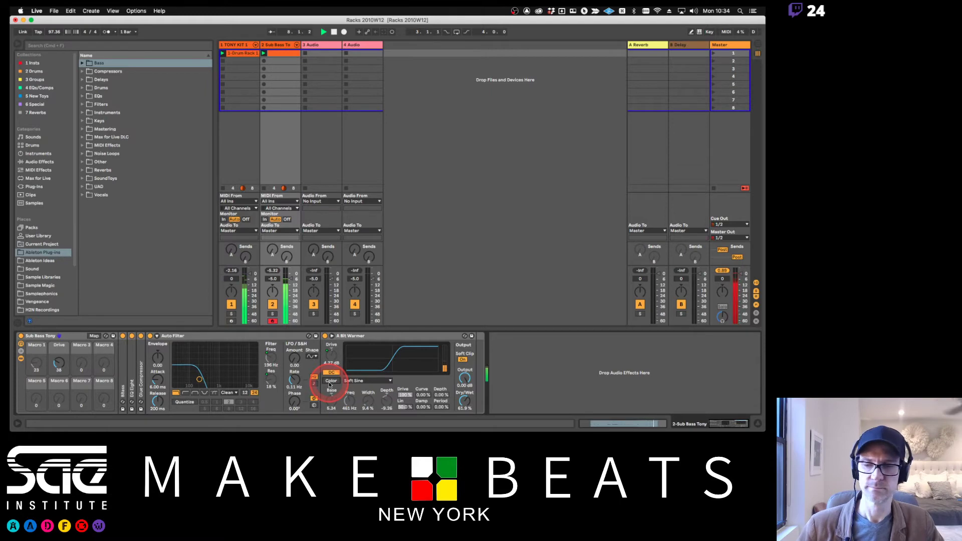
pyautogui.press('space')
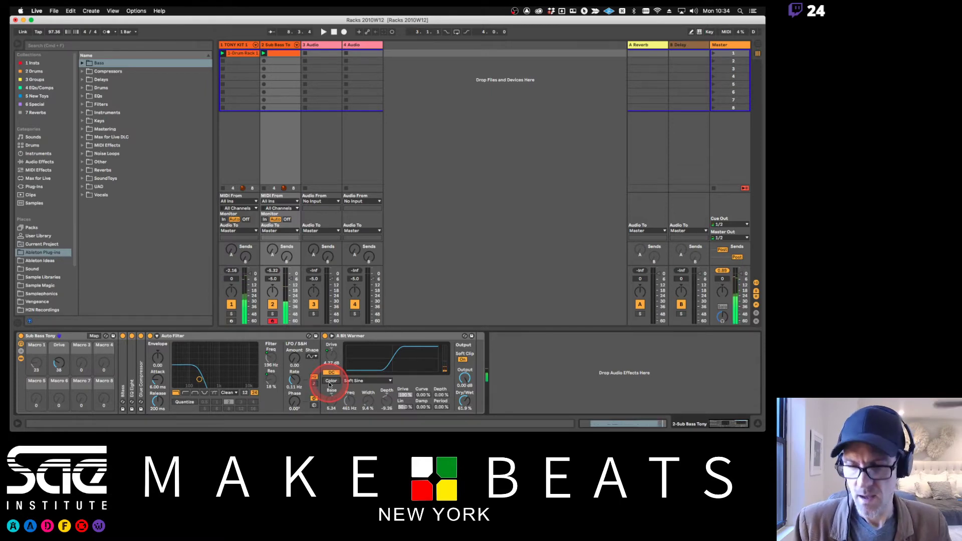
# Review the MIDI-mapping notes, then inspect the Base mapping's minimum and maximum range in Live's MIDI mapping mode.
pyautogui.press('super+Tab')
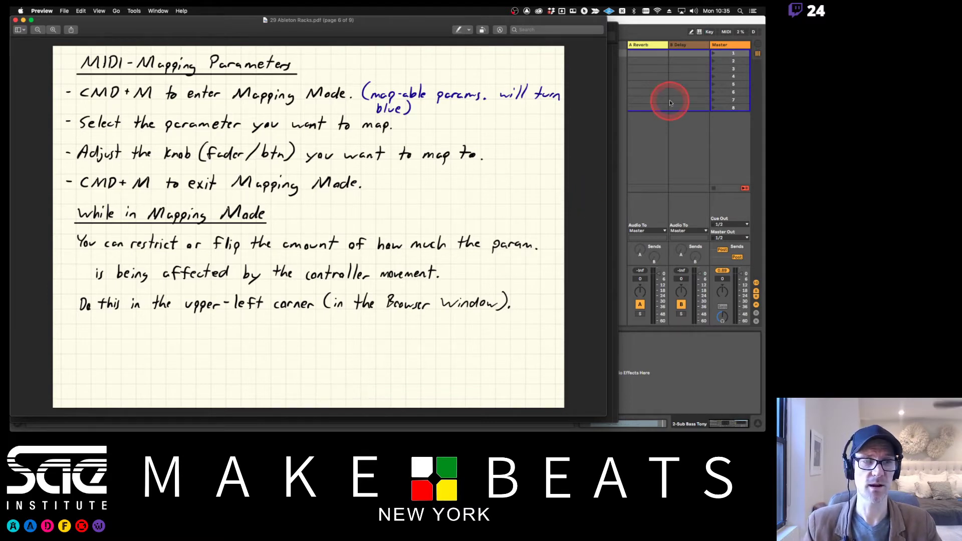
pyautogui.click(663, 21)
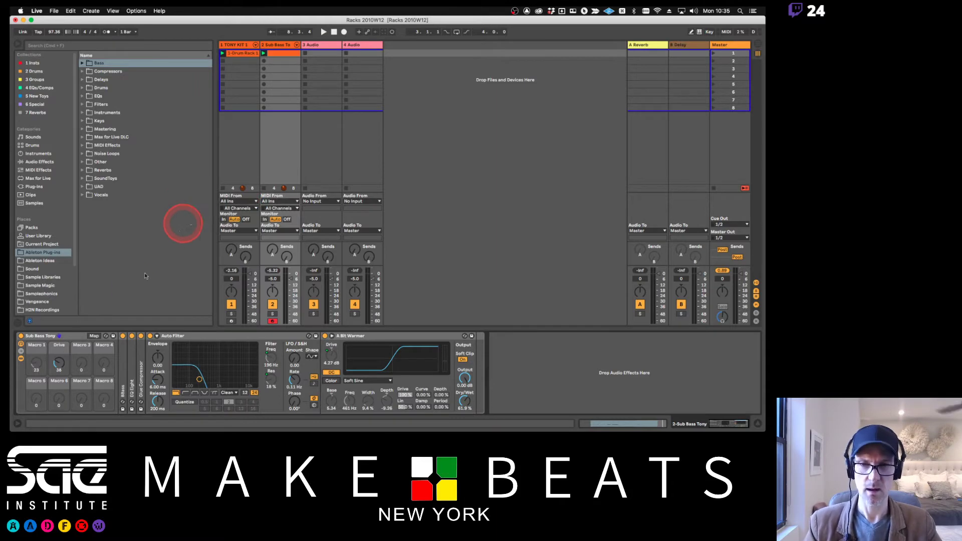
pyautogui.press('super+m')
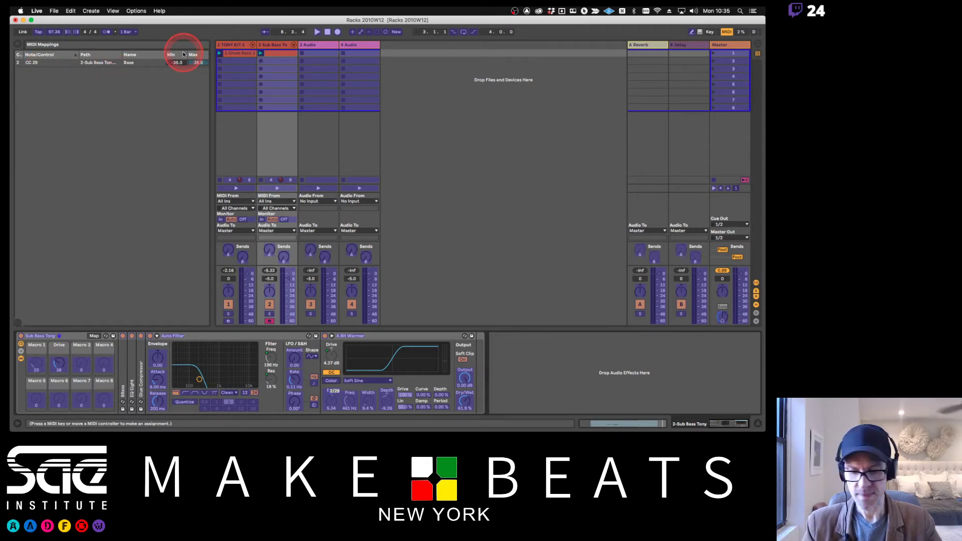
pyautogui.press('super+m')
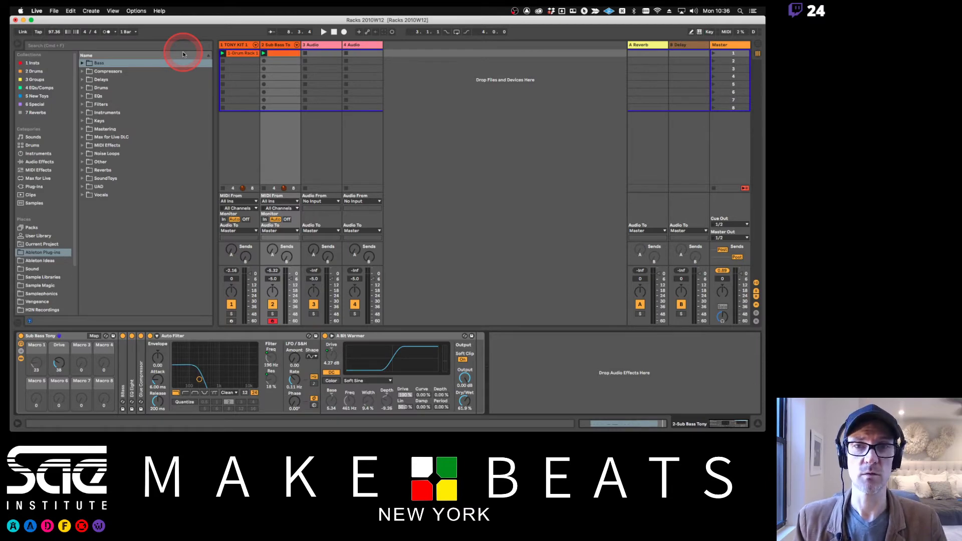
# Switch to the notes in Preview, read the Effect Racks page and return to Live.
pyautogui.press('super+Tab')
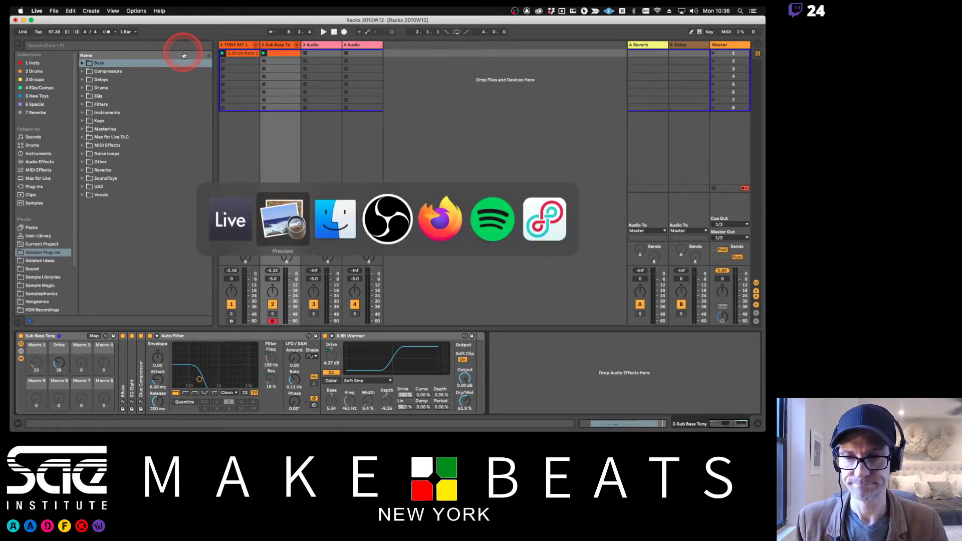
pyautogui.press('Down')
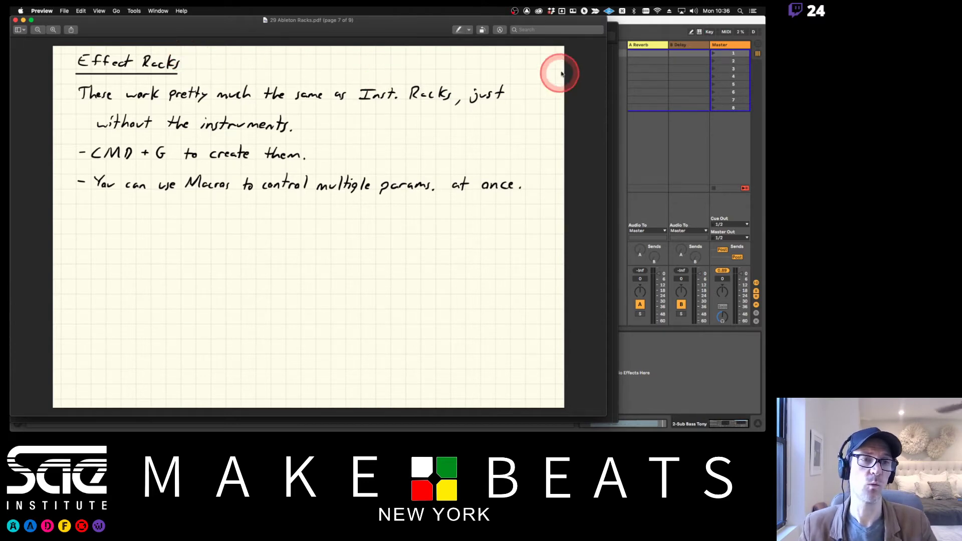
pyautogui.click(637, 25)
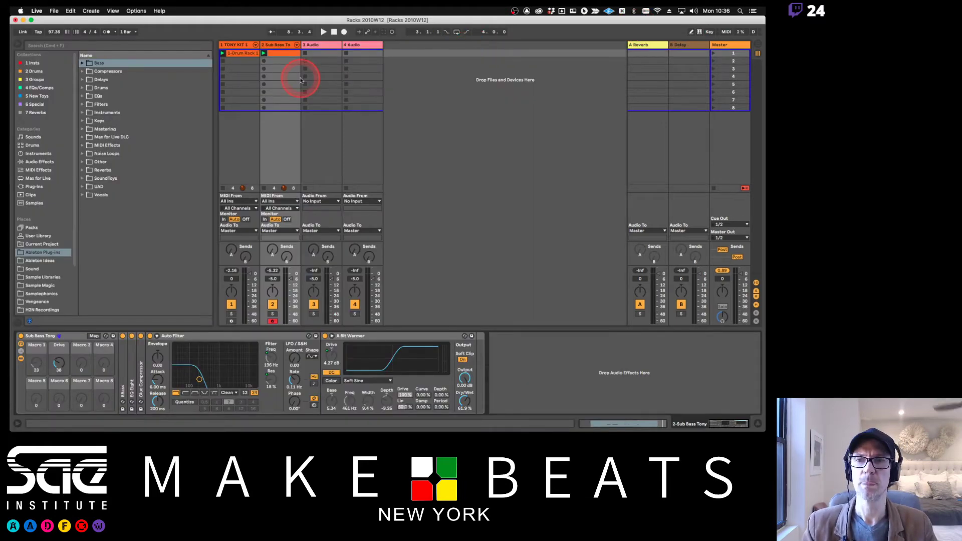
# Delete the Sub Bass Instrument Rack from track 2.
pyautogui.click(284, 53)
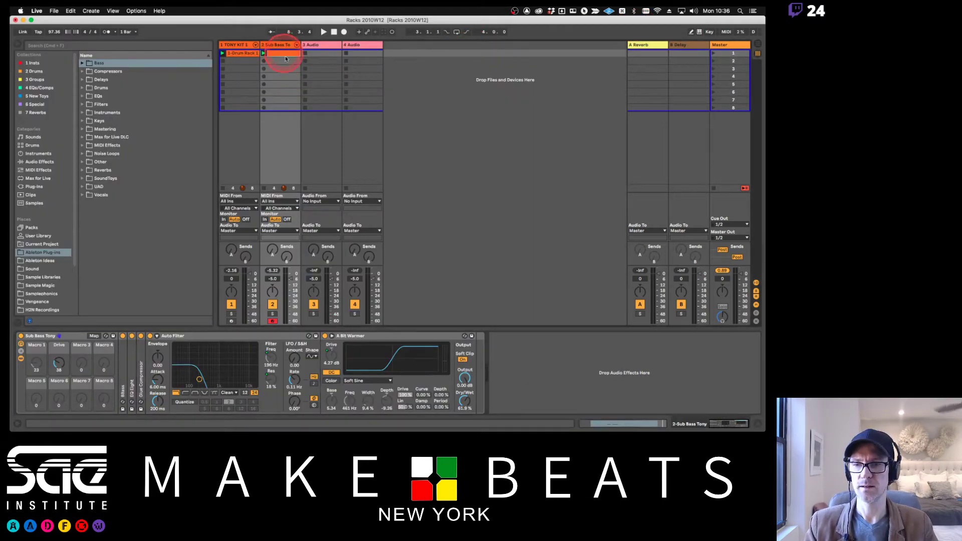
pyautogui.click(77, 337)
pyautogui.press('Delete')
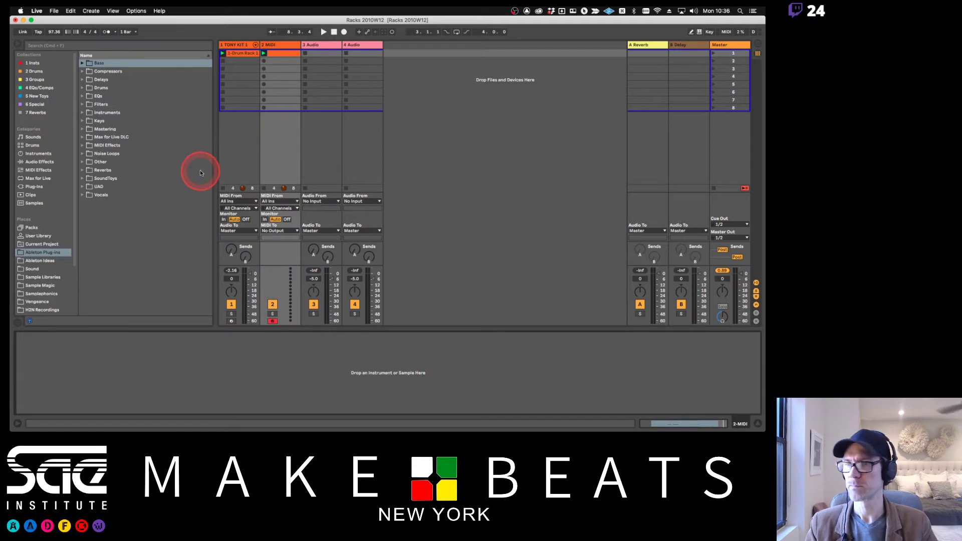
# Browse Simpler's Bass presets, audition Sub808Bass and BBass, and load BBass onto MIDI track 2.
pyautogui.click(36, 153)
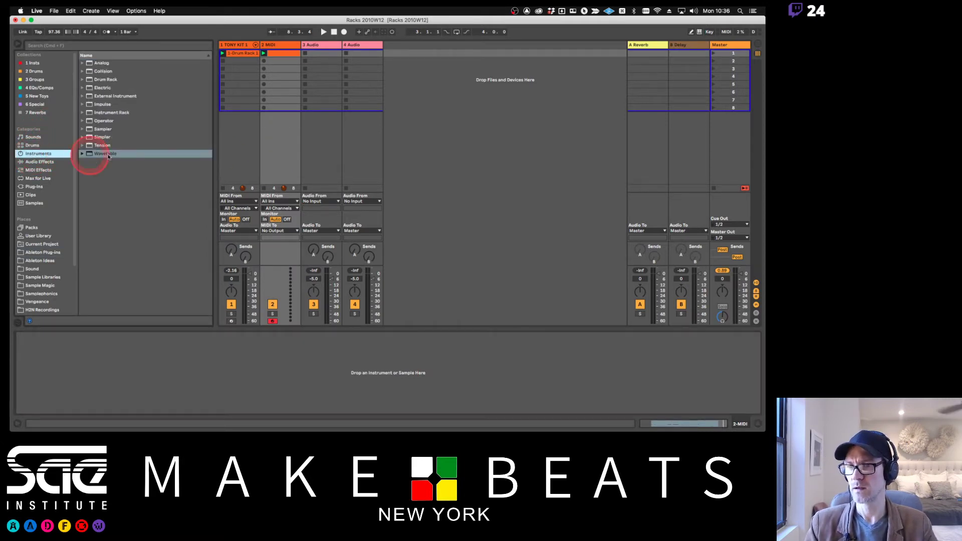
pyautogui.click(83, 137)
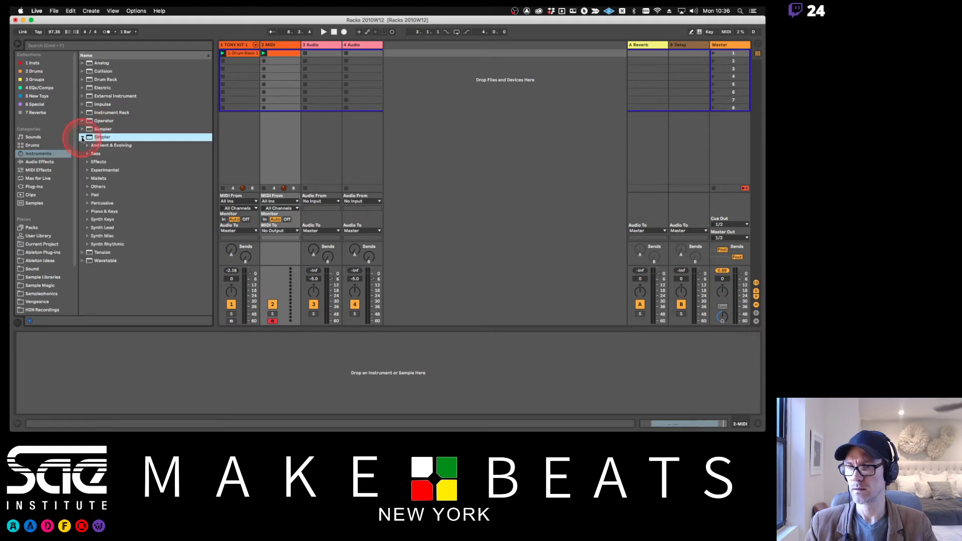
pyautogui.click(88, 155)
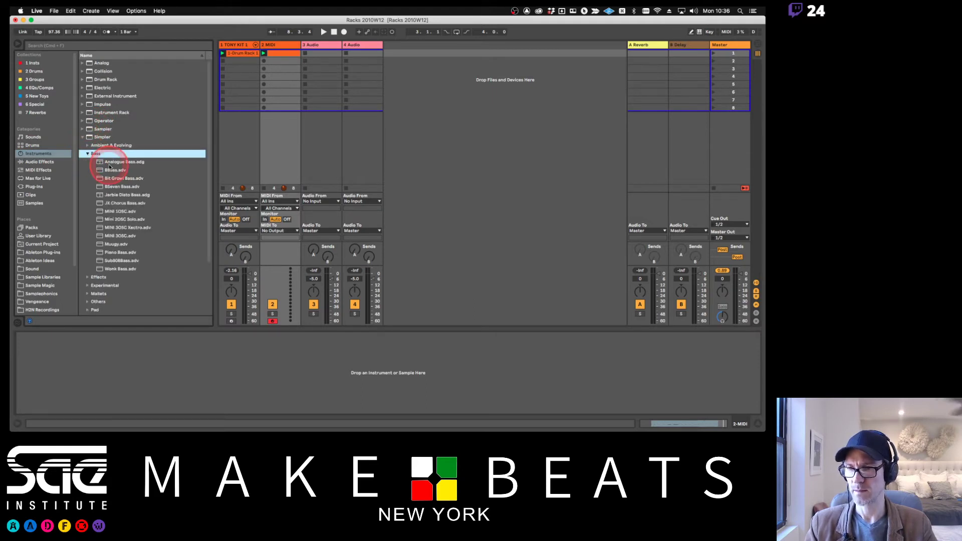
pyautogui.click(101, 261)
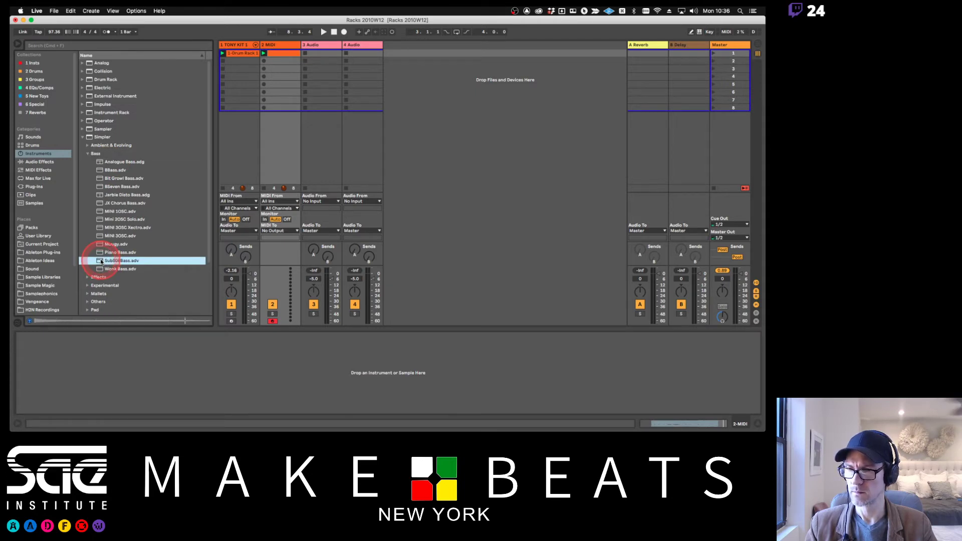
pyautogui.click(99, 171)
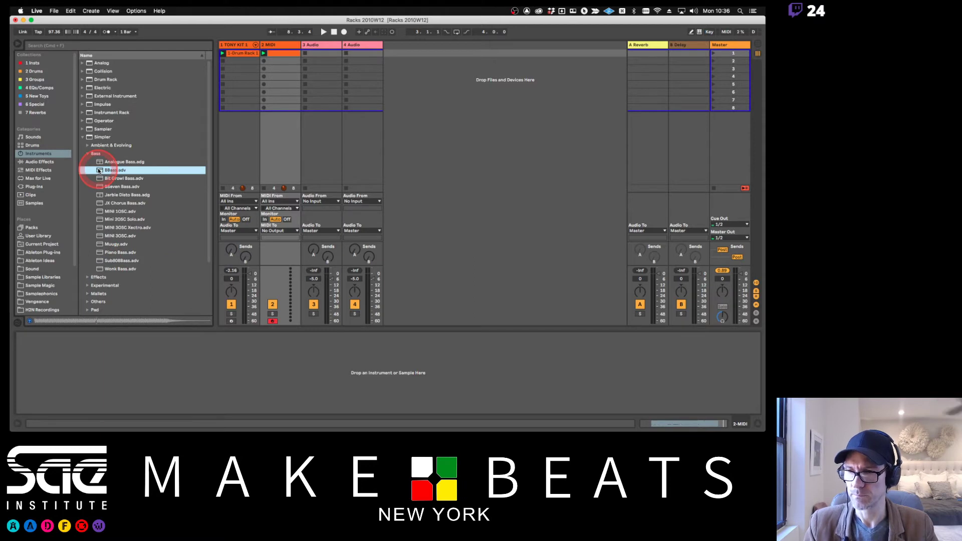
pyautogui.doubleClick(99, 170)
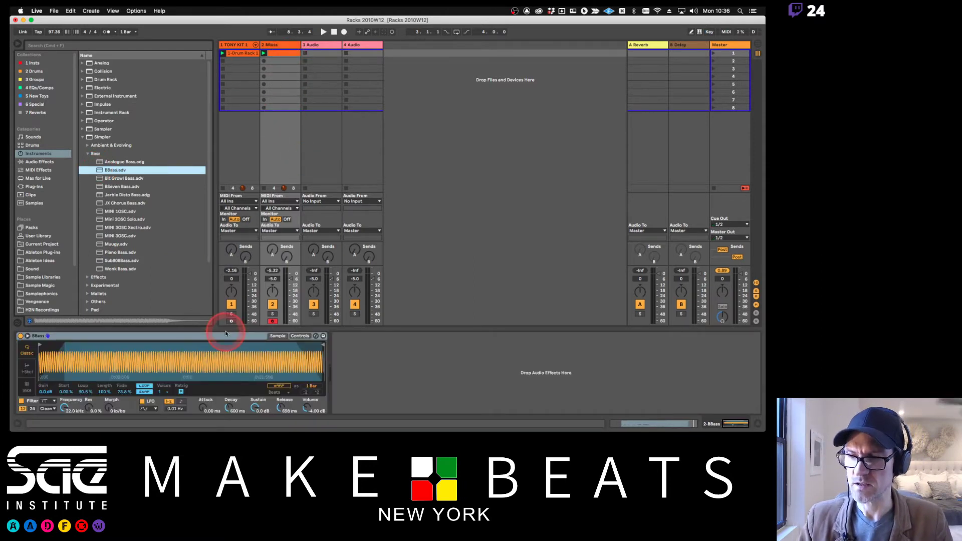
# Shape BBass's volume envelope in Simpler with Sustain at -inf dB and Decay and Release at about 2.59 s each.
pyautogui.click(255, 409)
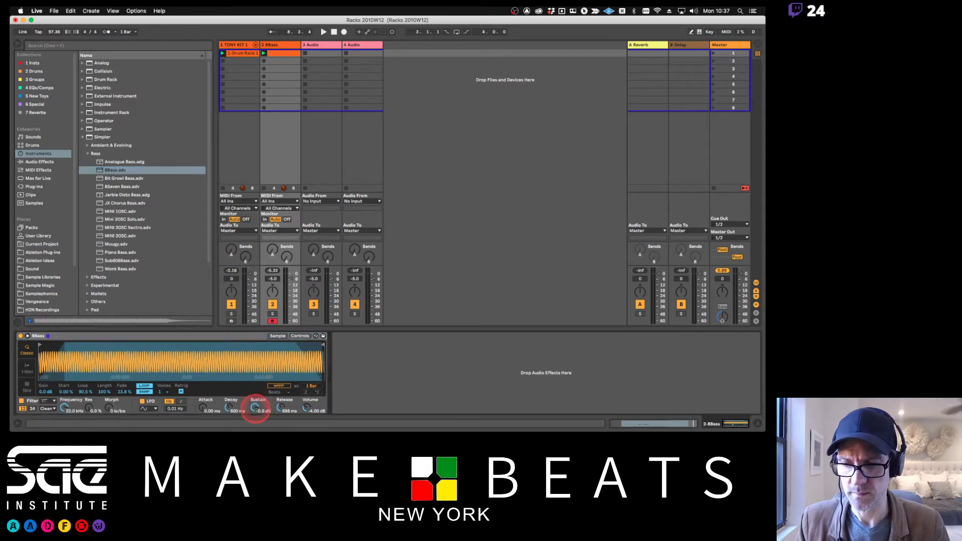
pyautogui.moveTo(256, 409); pyautogui.dragTo(229, 406)
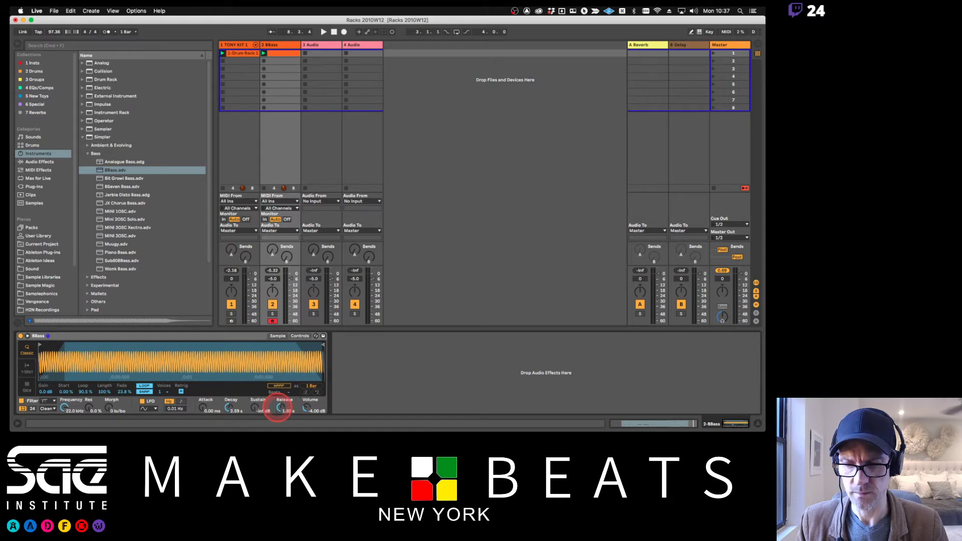
pyautogui.moveTo(279, 408); pyautogui.dragTo(278, 409)
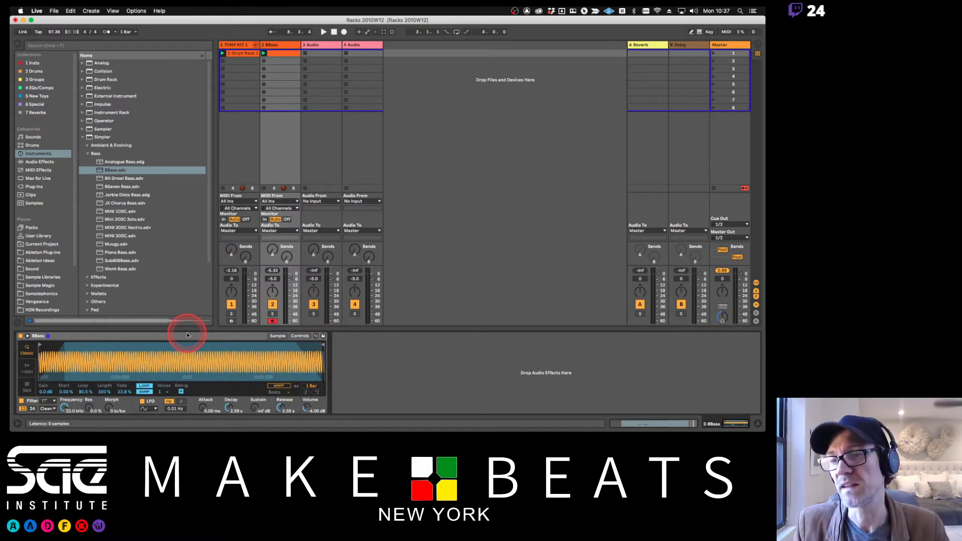
# Add EQ Eight after the BBass instrument and switch its first band to the gentler low-cut filter.
pyautogui.click(49, 162)
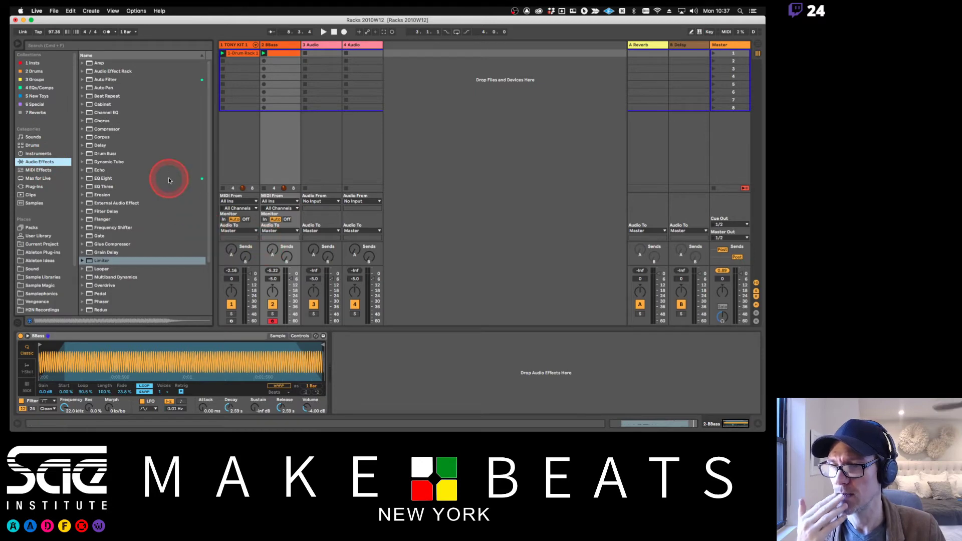
pyautogui.click(91, 179)
pyautogui.moveTo(90, 179); pyautogui.dragTo(376, 377)
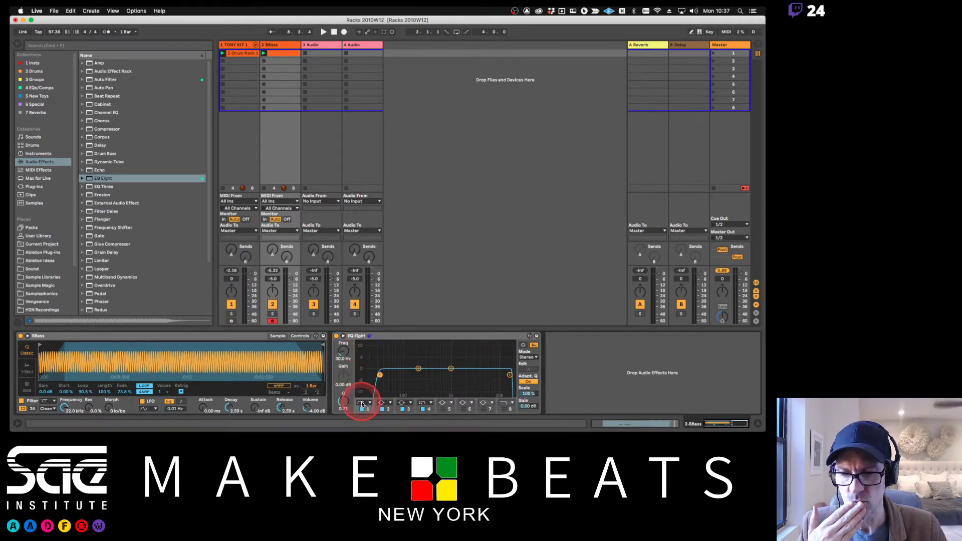
pyautogui.click(365, 404)
pyautogui.click(360, 352)
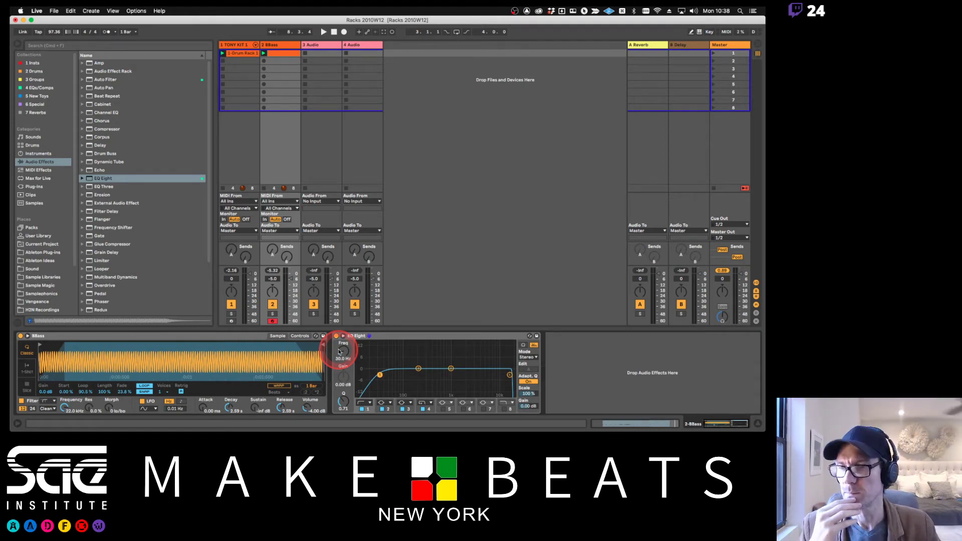
# Add a Glue Compressor after the EQ Eight and lower its threshold to -21.3 dB.
pyautogui.click(90, 243)
pyautogui.moveTo(91, 244); pyautogui.dragTo(573, 397)
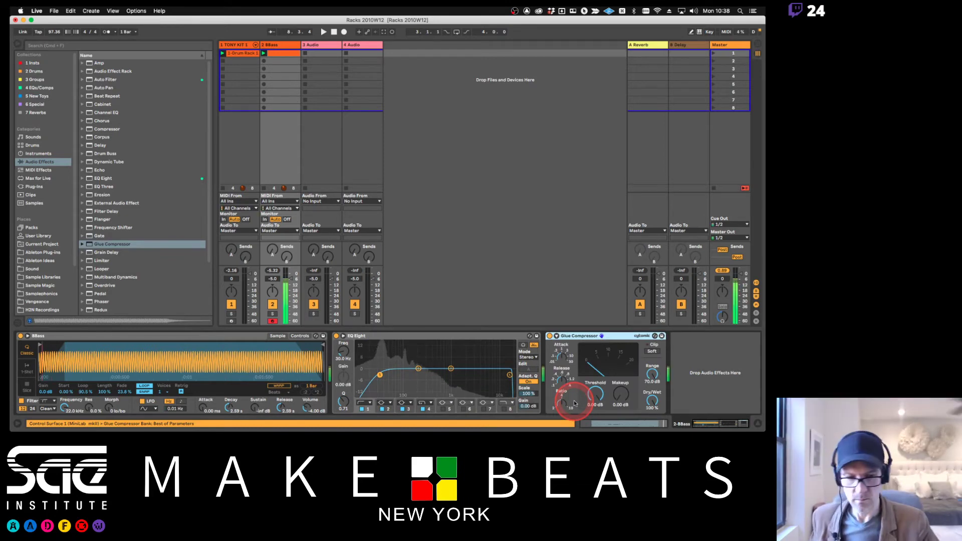
pyautogui.click(594, 395)
pyautogui.moveTo(594, 394); pyautogui.dragTo(596, 396)
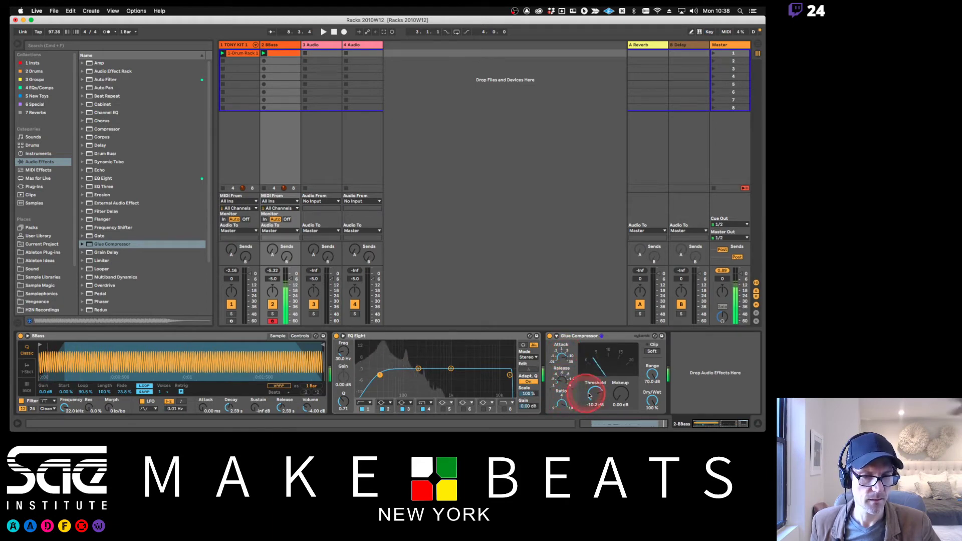
pyautogui.moveTo(594, 394); pyautogui.dragTo(593, 399)
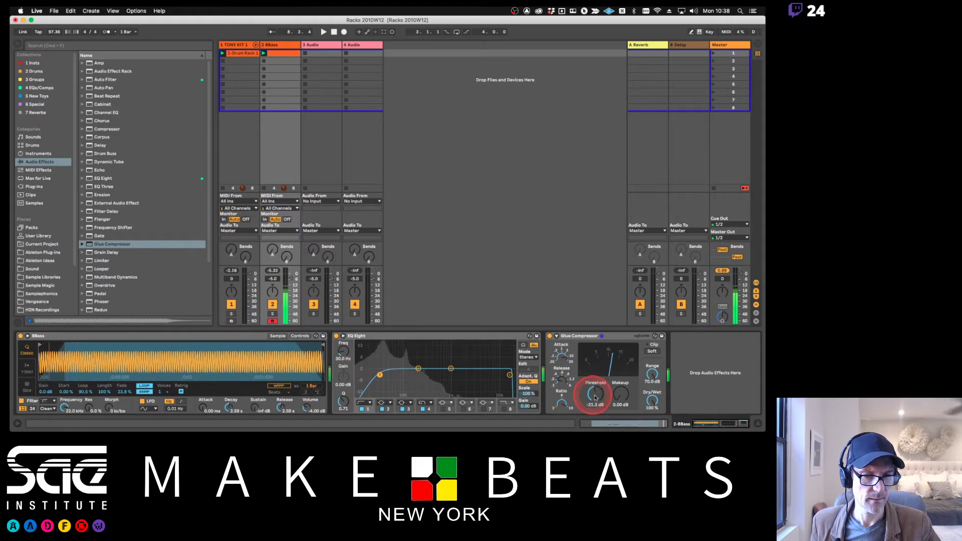
# On the Glue Compressor, turn on soft clipping and set makeup gain to 7.62 dB and dry/wet to 50%.
pyautogui.moveTo(653, 400); pyautogui.dragTo(622, 396)
pyautogui.click(651, 351)
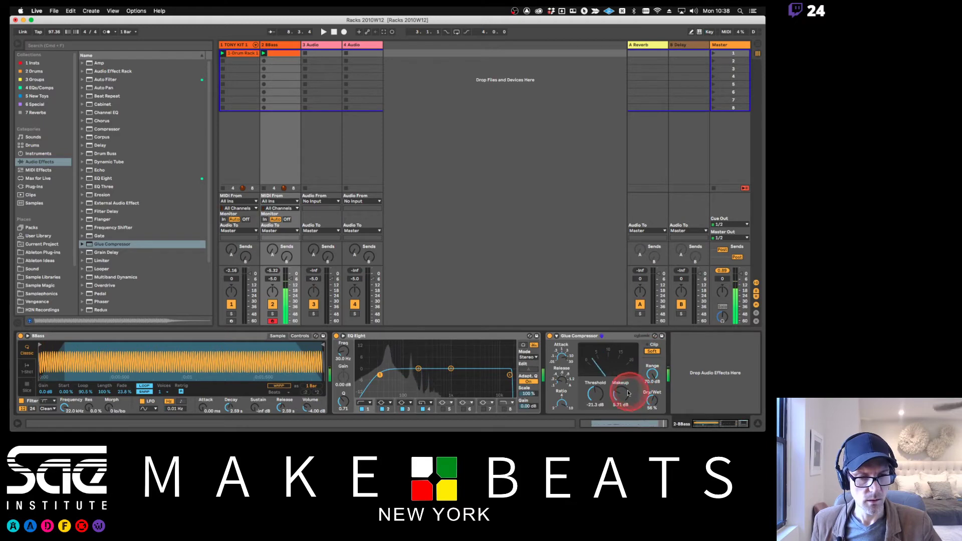
pyautogui.moveTo(620, 394); pyautogui.dragTo(651, 401)
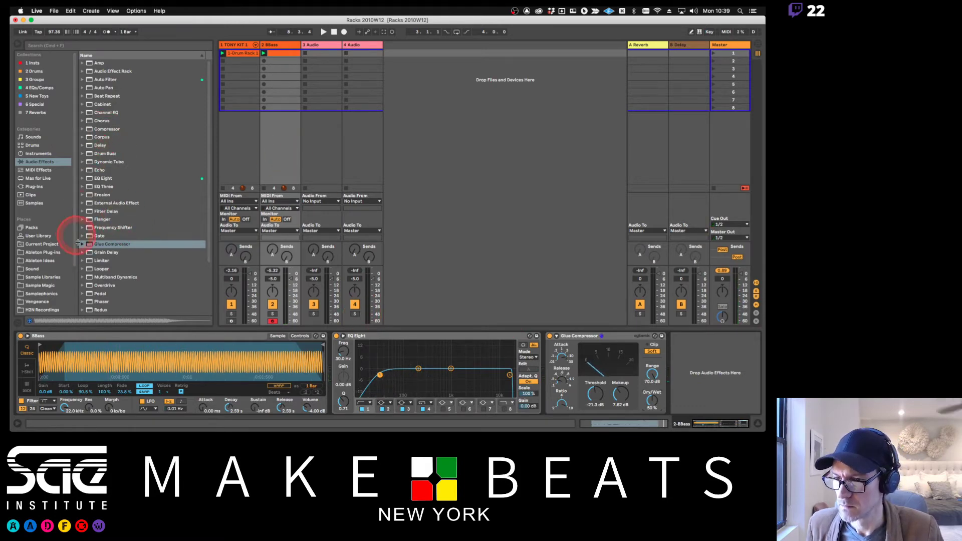
# Add the Saturator preset "A Bit Warmer" after the Glue Compressor.
pyautogui.scroll(-3, 146, 190)
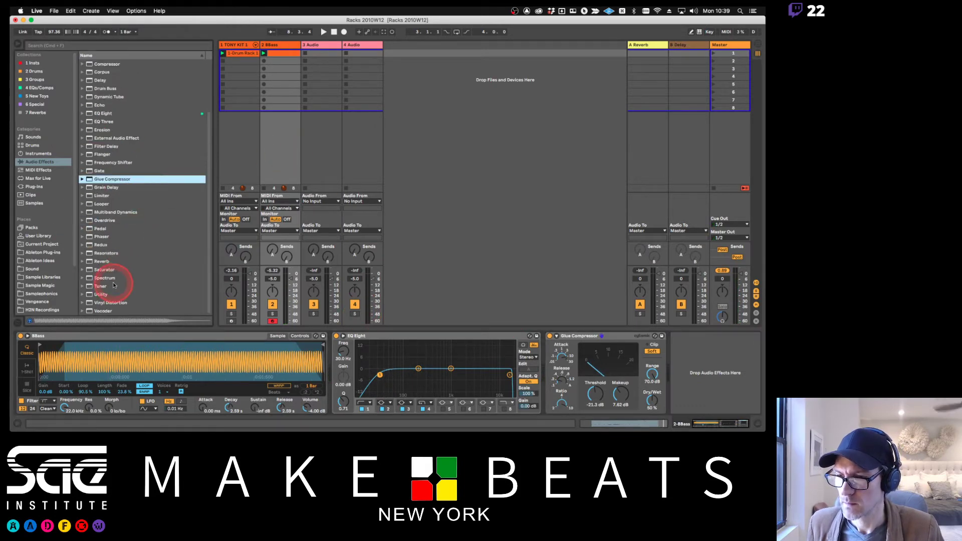
pyautogui.click(82, 271)
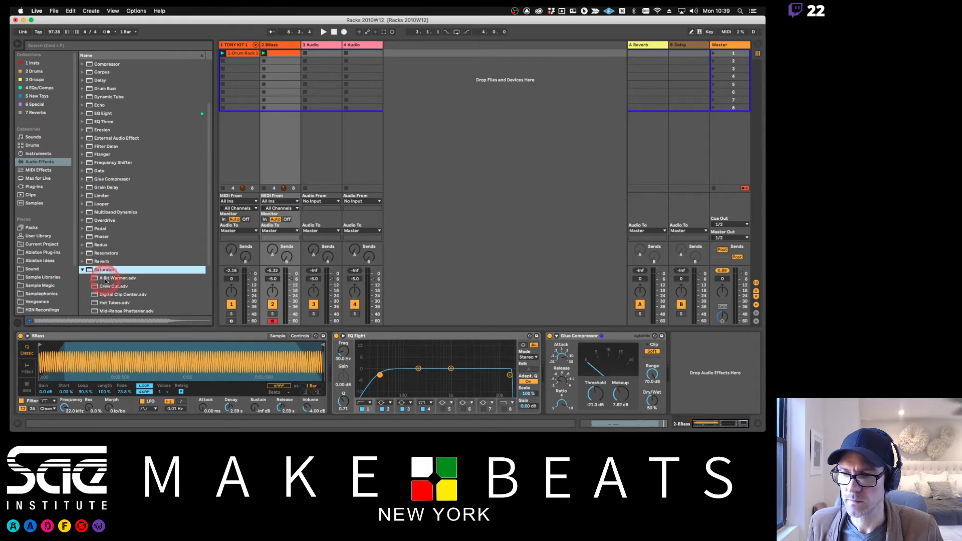
pyautogui.moveTo(108, 278); pyautogui.dragTo(673, 350)
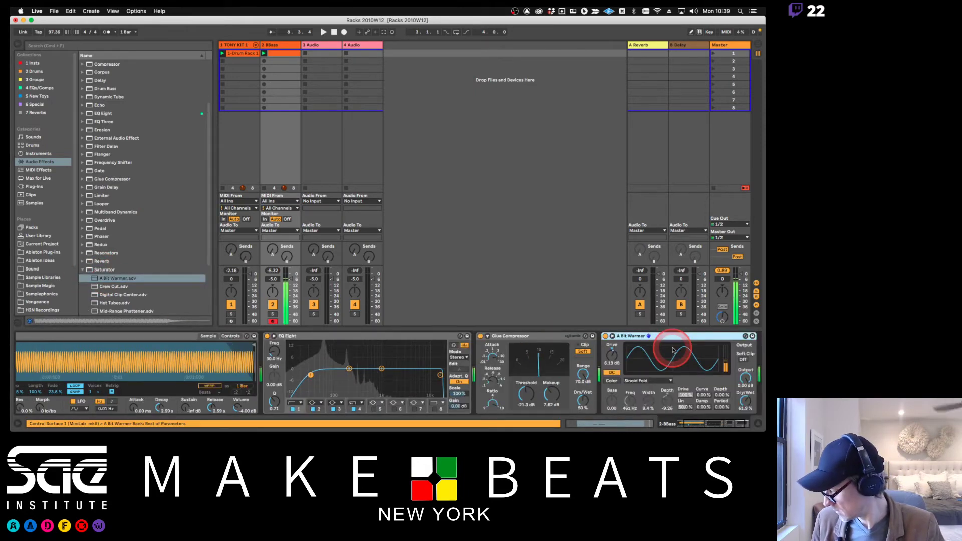
# On the A Bit Warmer saturator, set Base to 4.57, turn off DC filtering and set Drive to 6.00 dB.
pyautogui.click(611, 381)
pyautogui.moveTo(610, 399); pyautogui.dragTo(612, 399)
pyautogui.click(612, 380)
pyautogui.click(615, 373)
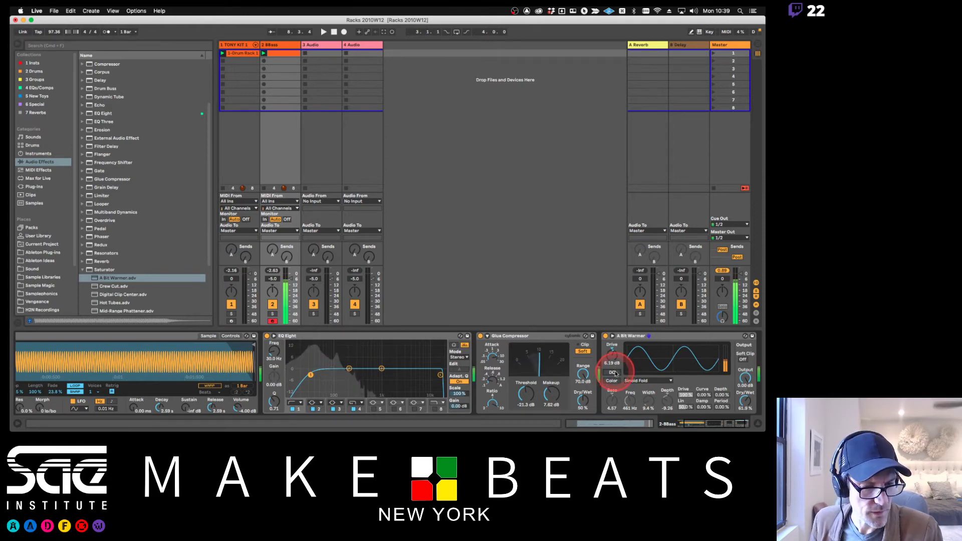
pyautogui.moveTo(611, 356); pyautogui.dragTo(612, 353)
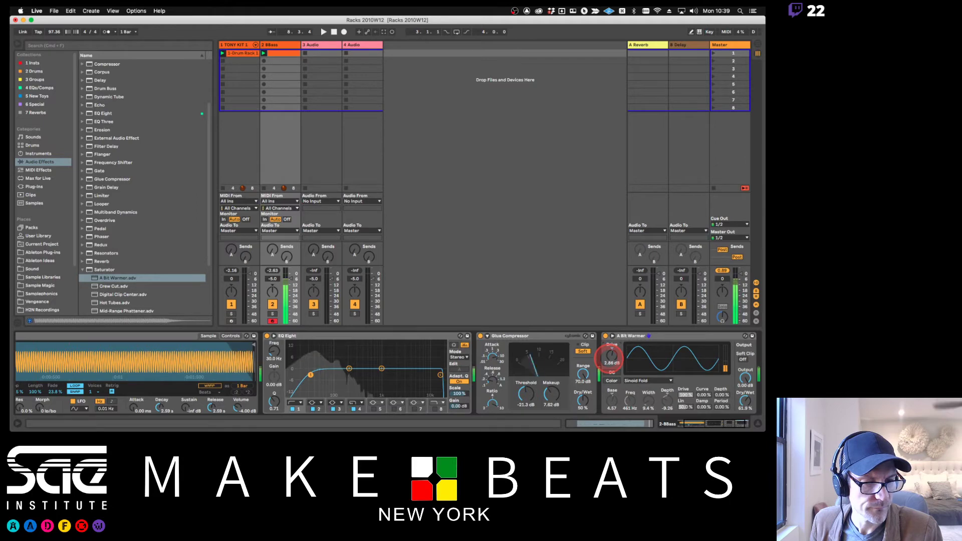
pyautogui.click(609, 359)
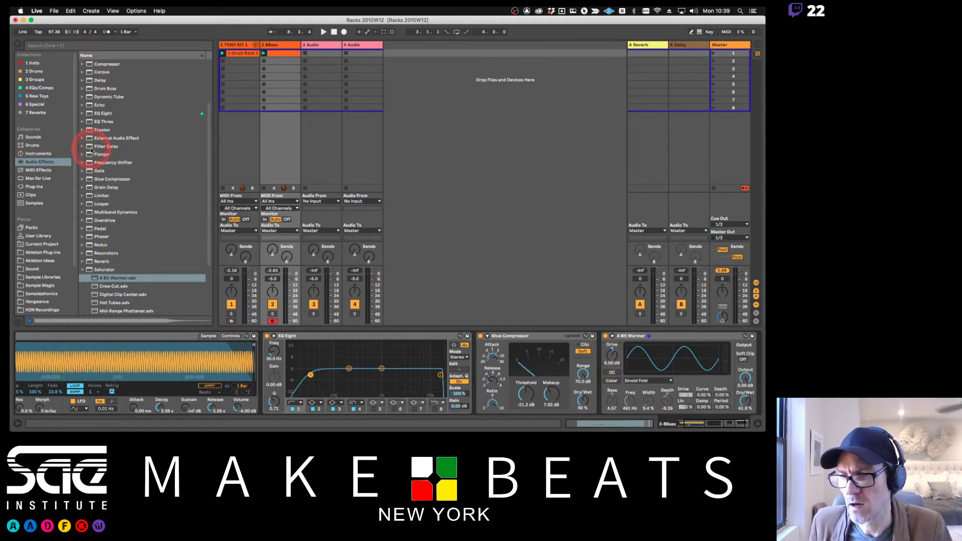
# Add an Auto Filter at the end of the BBass effect chain.
pyautogui.scroll(4, 96, 103)
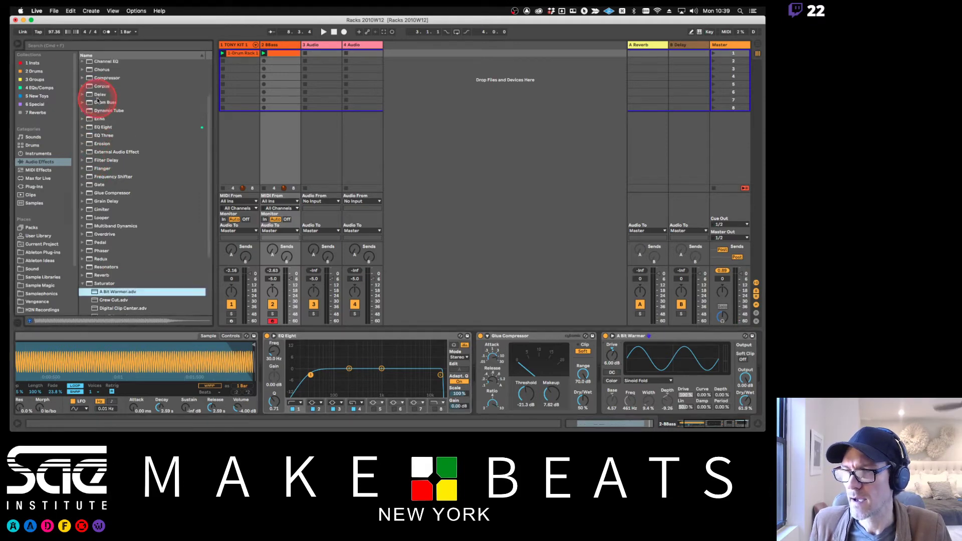
pyautogui.moveTo(89, 79); pyautogui.dragTo(740, 386)
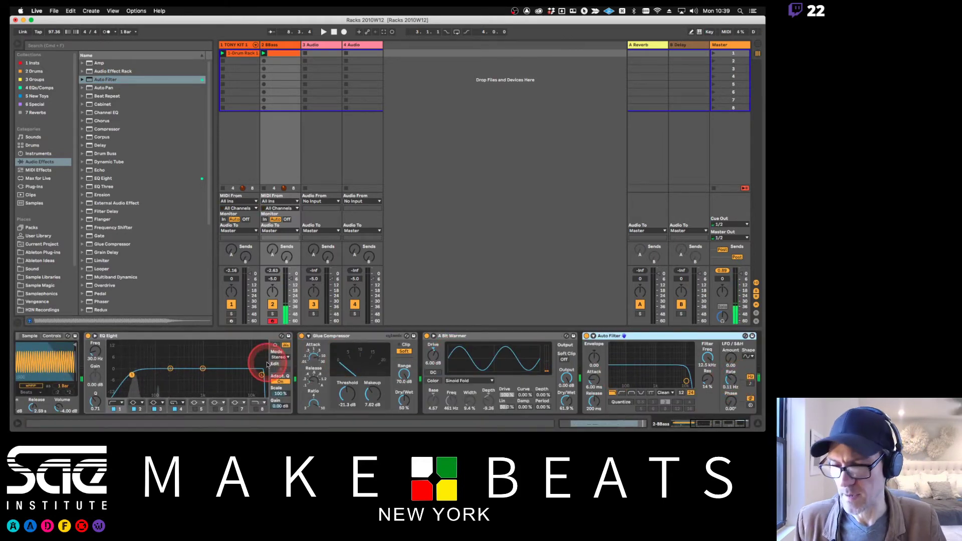
# Group the four audio effects, from EQ Eight through Auto Filter, into an Audio Effect Rack.
pyautogui.hscroll(-3, 152, 348)
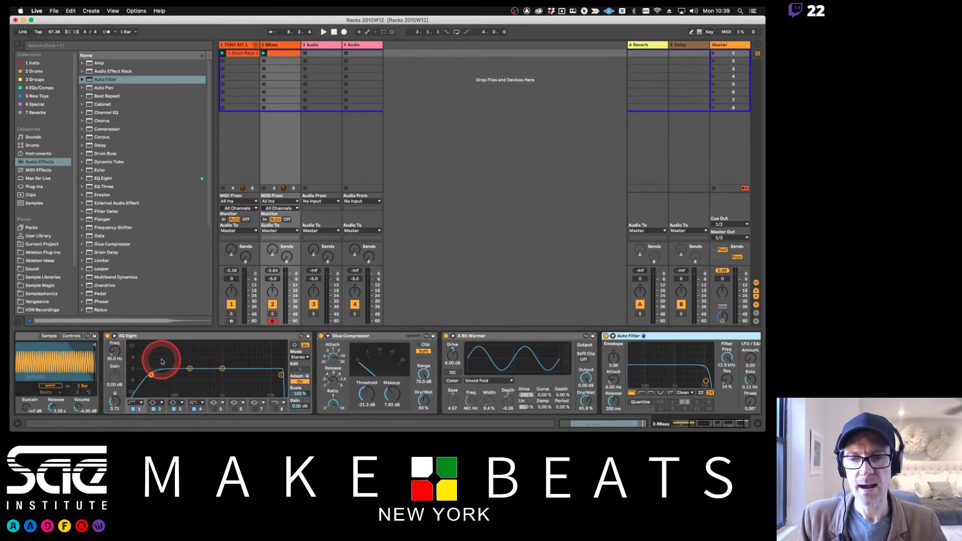
pyautogui.hscroll(-5, 161, 361)
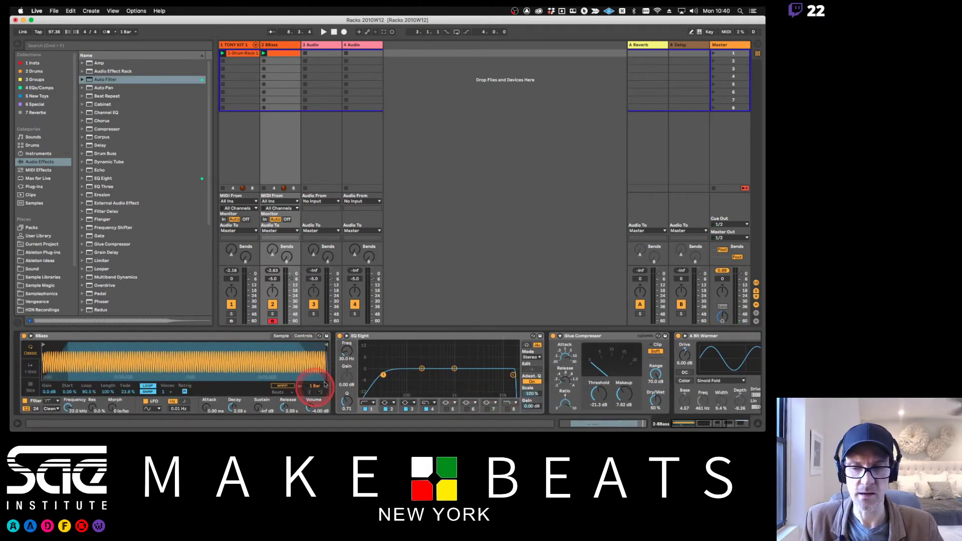
pyautogui.click(223, 337)
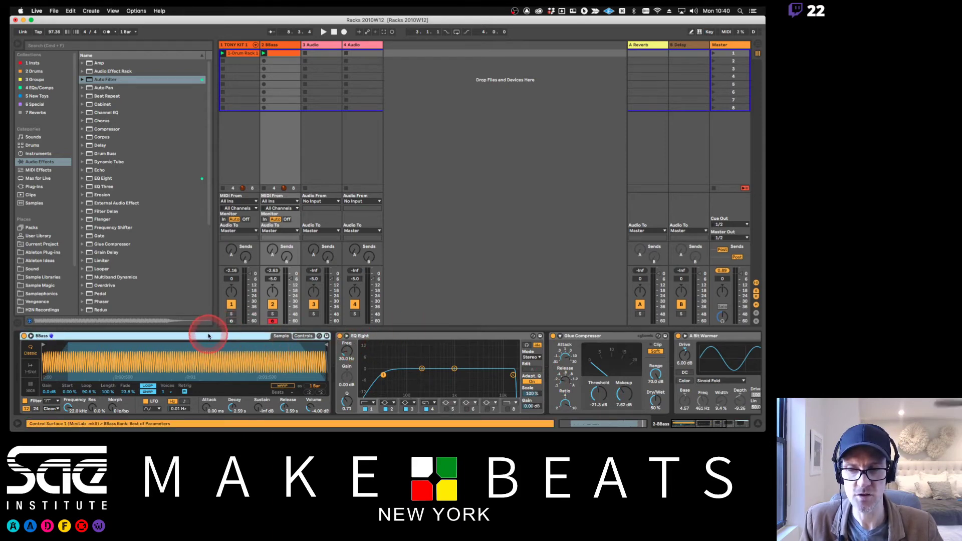
pyautogui.click(393, 336)
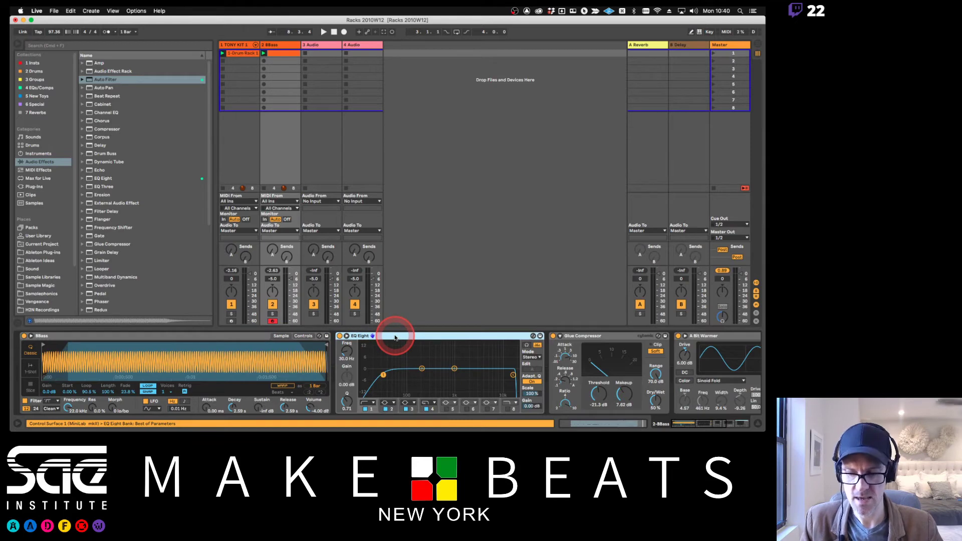
pyautogui.hscroll(5, 423, 354)
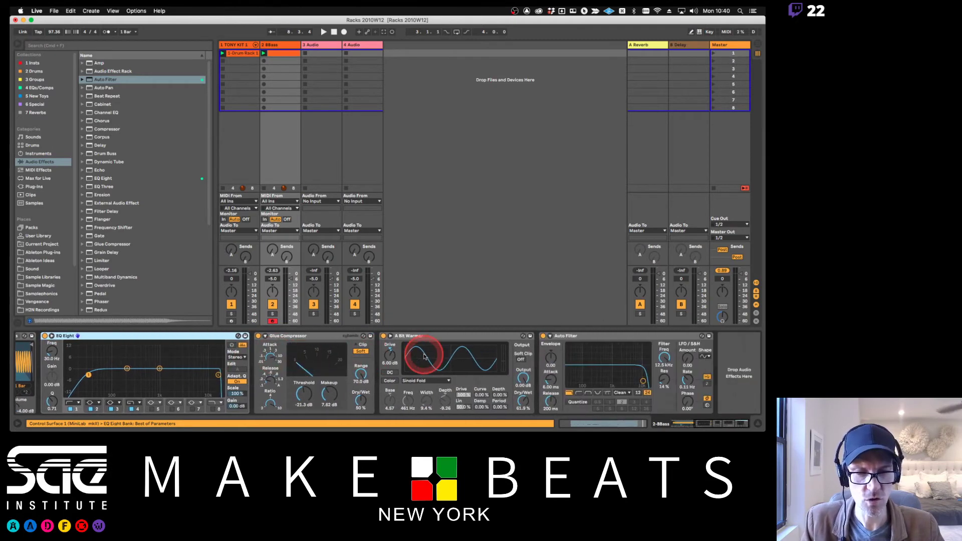
pyautogui.click(592, 340)
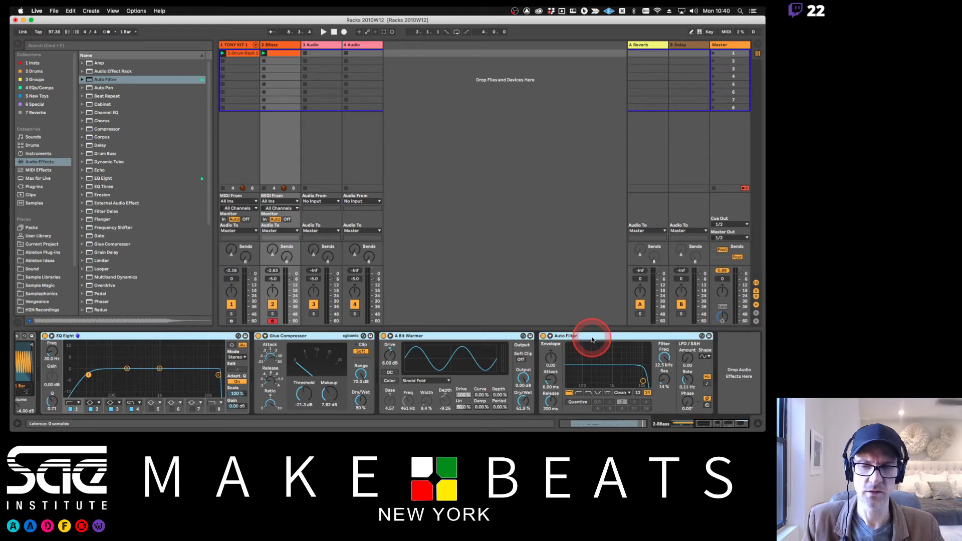
pyautogui.press('super+g')
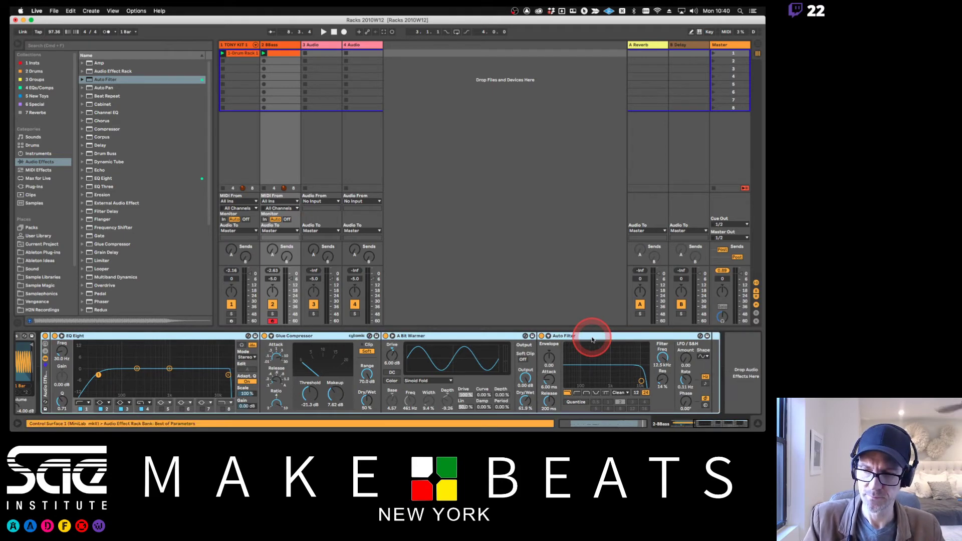
# Show the macro controls of the Audio Effect Rack.
pyautogui.hscroll(-2, 129, 375)
pyautogui.hscroll(-3, 120, 380)
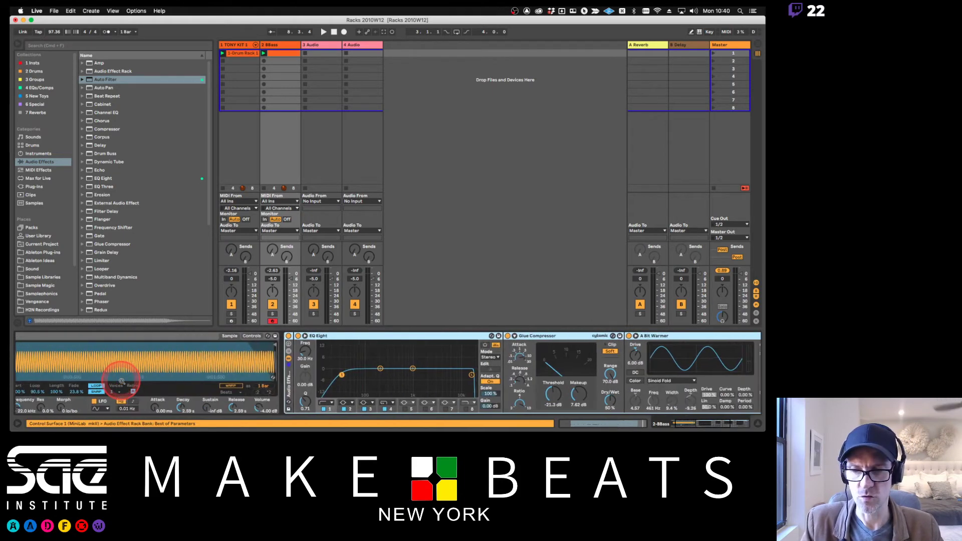
pyautogui.hscroll(-3, 508, 355)
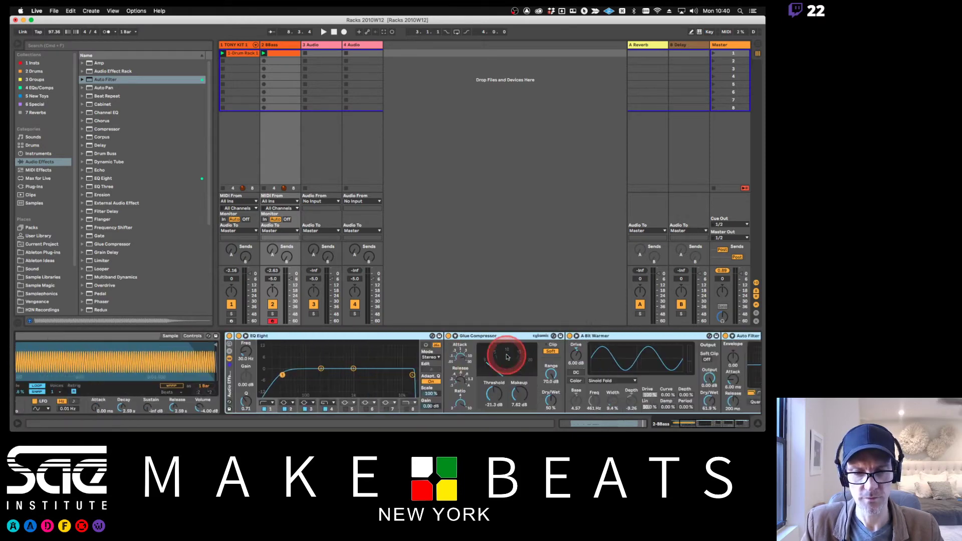
pyautogui.click(178, 335)
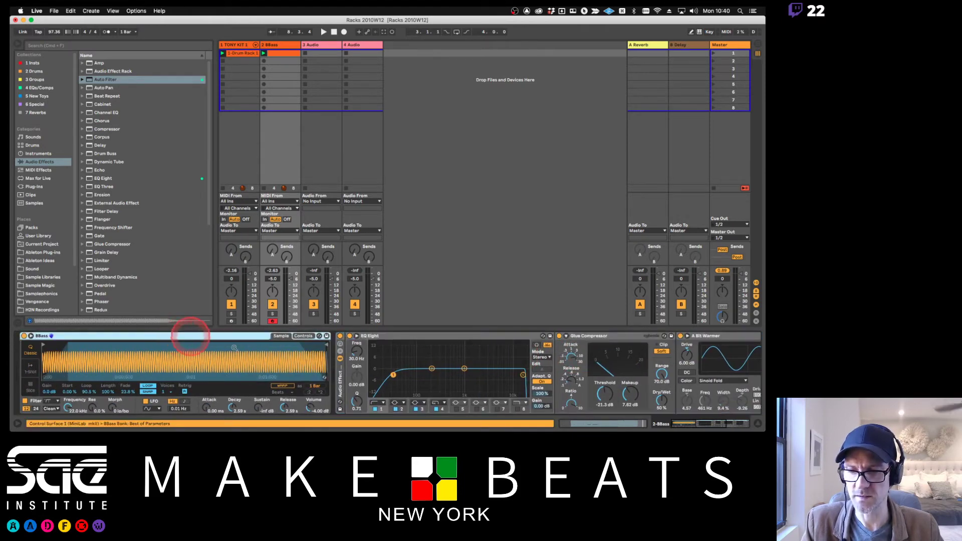
pyautogui.click(341, 375)
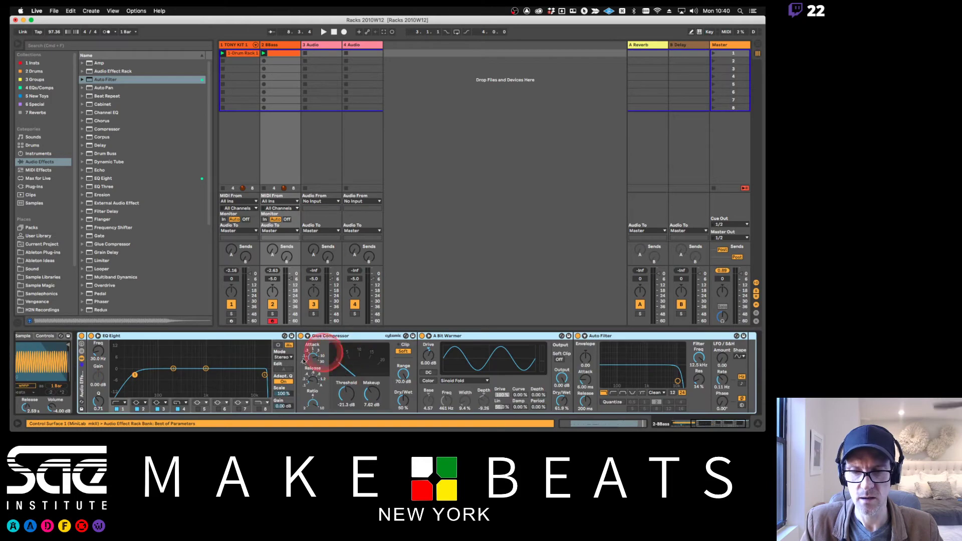
pyautogui.hscroll(-5, 256, 365)
pyautogui.click(340, 344)
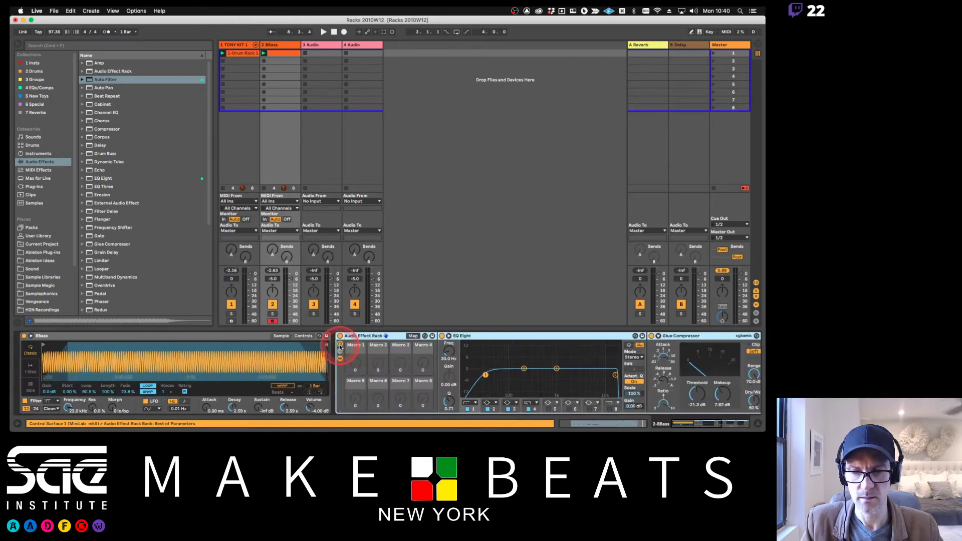
# Rename the rack "Warm Filter Sustain" and save it as a preset in the User Library under that name.
pyautogui.press('super+r')
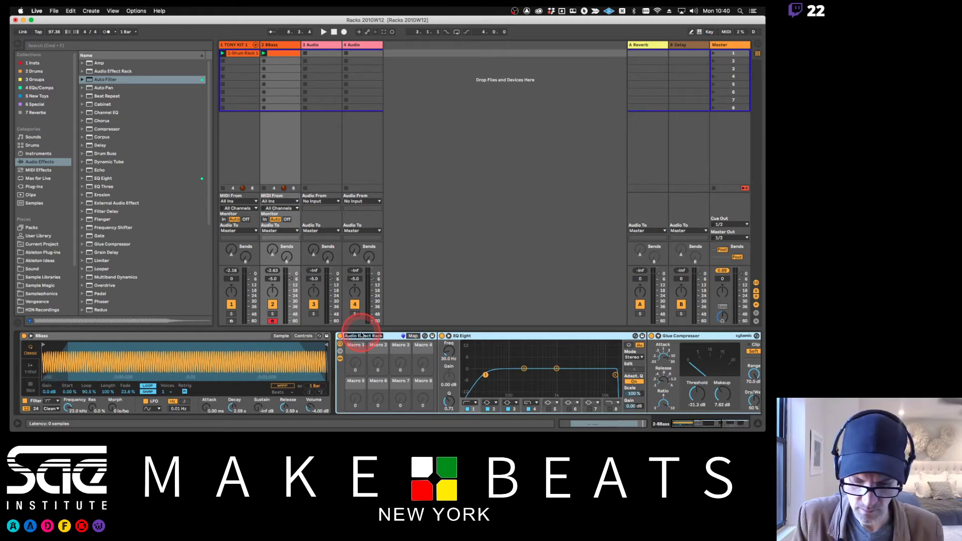
pyautogui.write('Sustain')
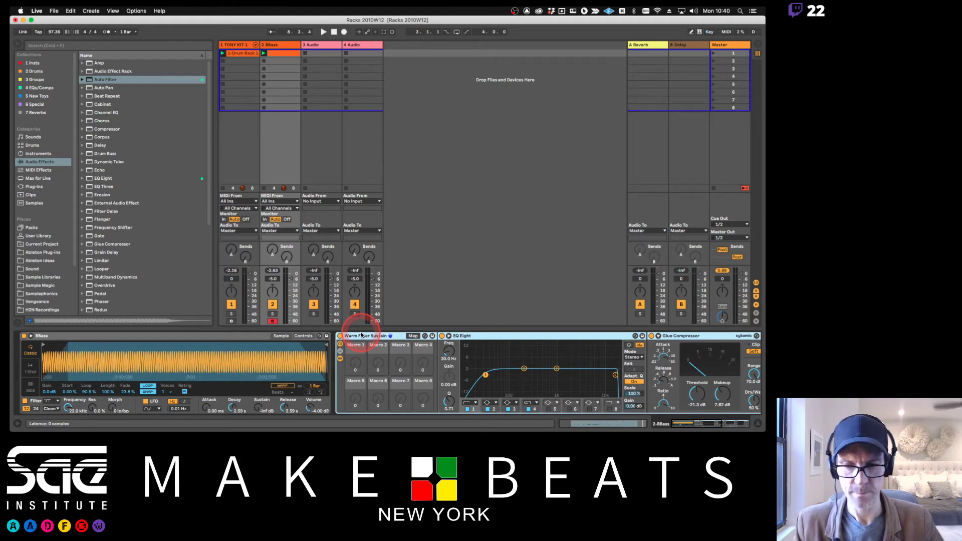
pyautogui.click(433, 336)
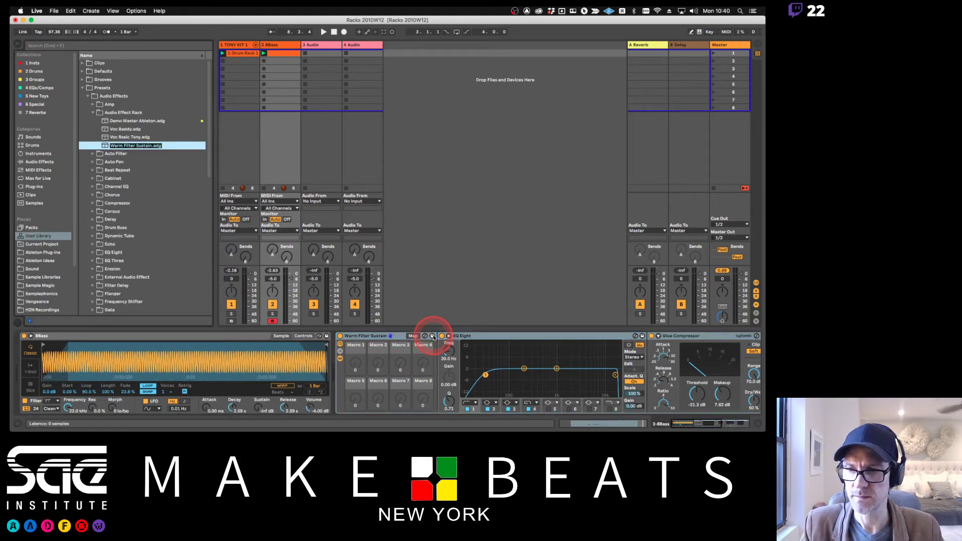
pyautogui.press('Return')
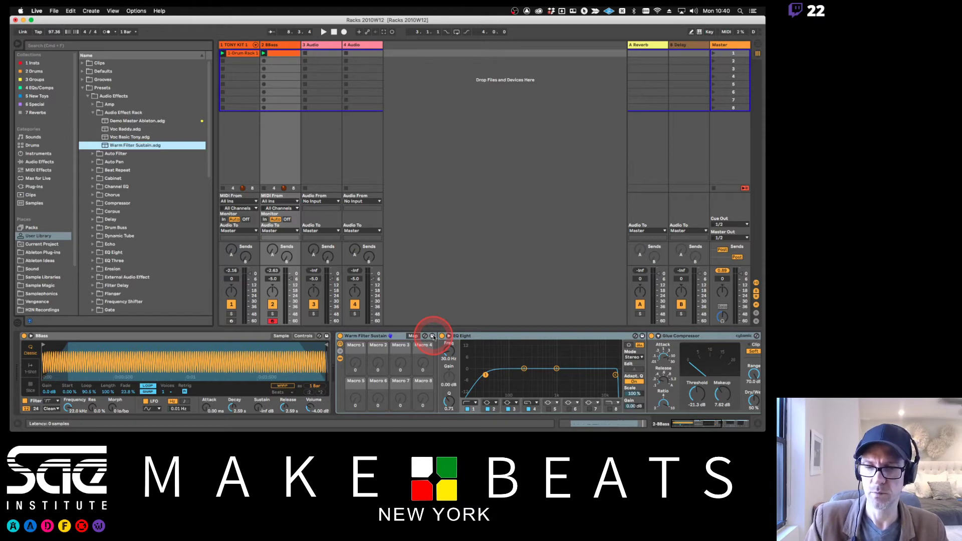
# Map the Auto Filter's frequency and resonance and the A Bit Warmer's drive to Macro 1 of the rack.
pyautogui.hscroll(5, 425, 370)
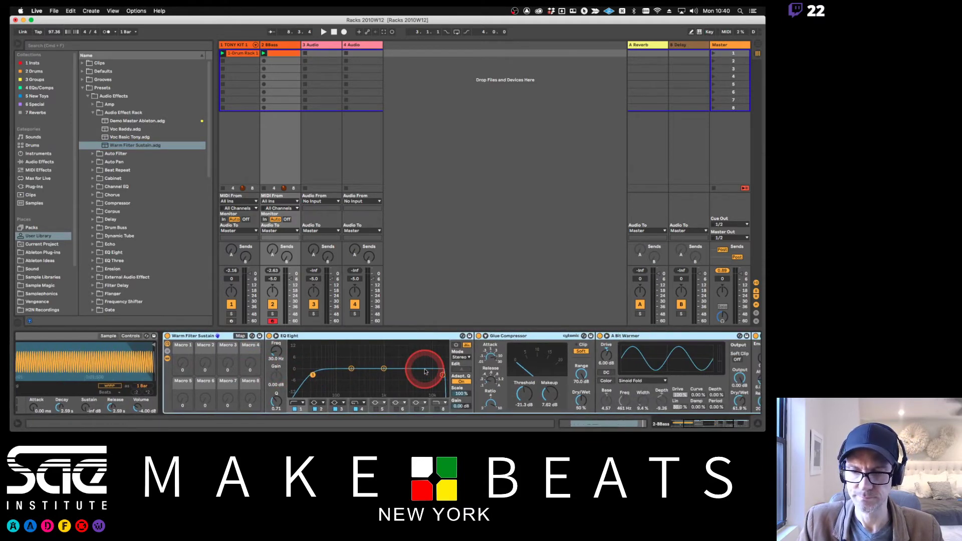
pyautogui.hscroll(6, 424, 371)
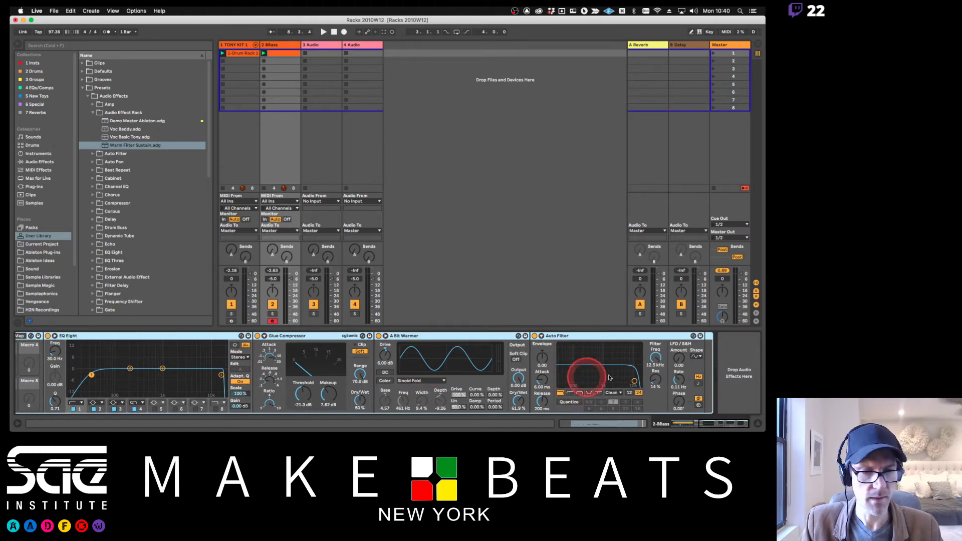
pyautogui.rightClick(655, 357)
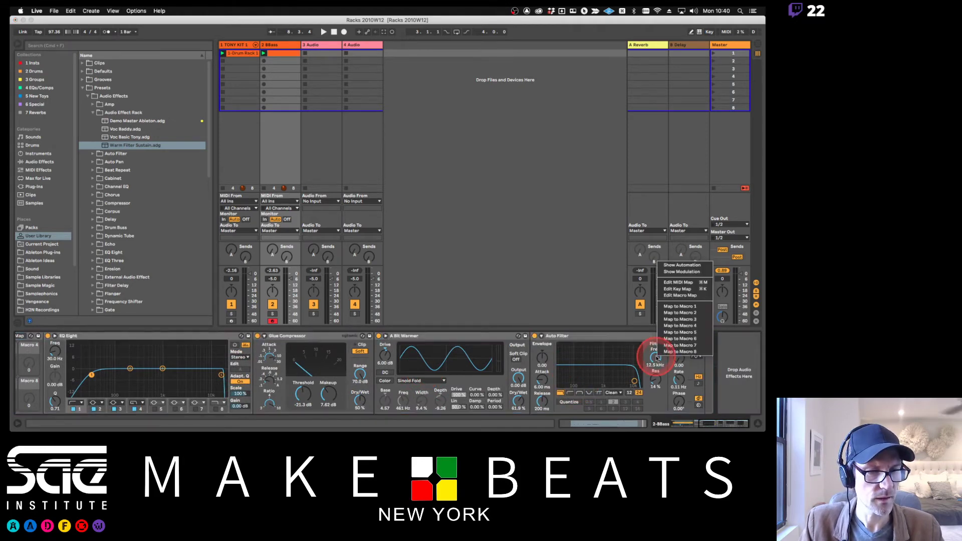
pyautogui.click(674, 306)
pyautogui.rightClick(654, 381)
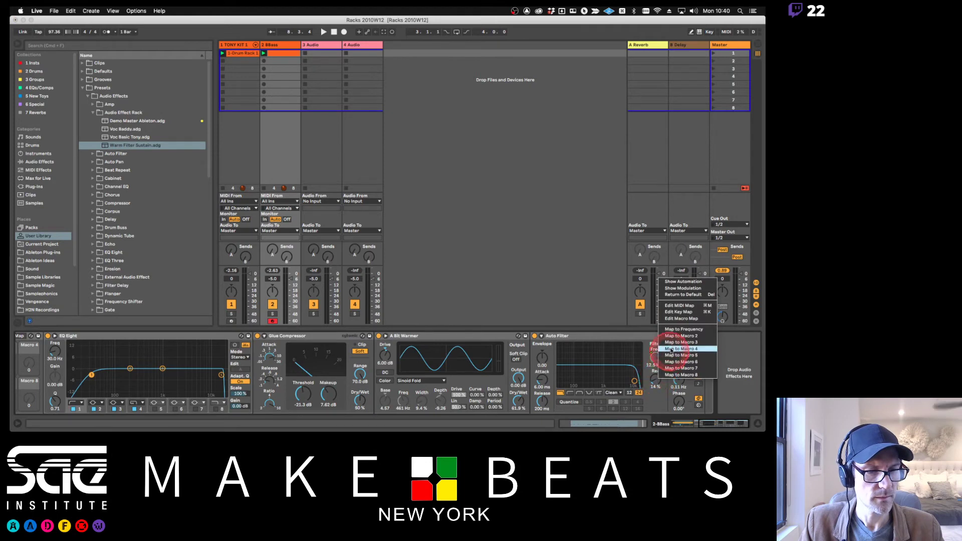
pyautogui.click(675, 330)
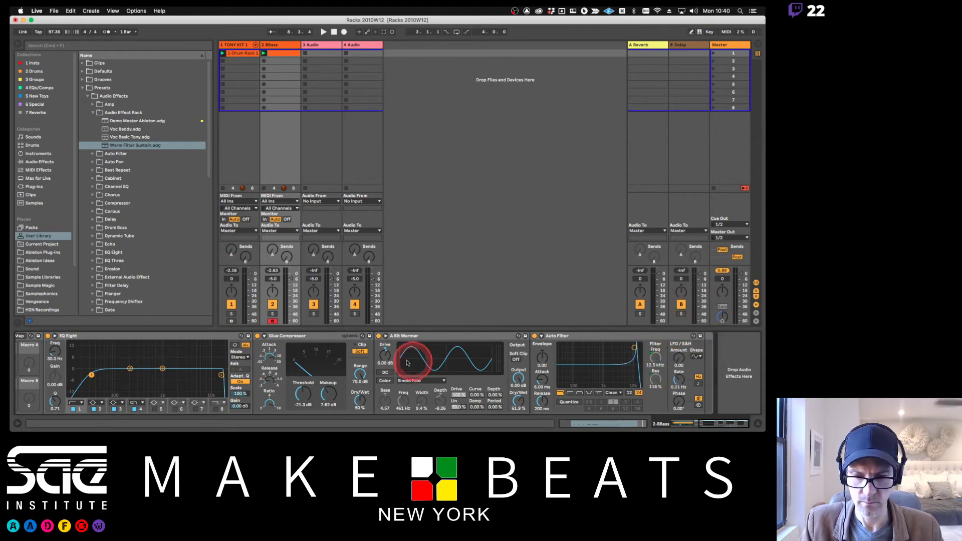
pyautogui.rightClick(386, 355)
pyautogui.click(406, 306)
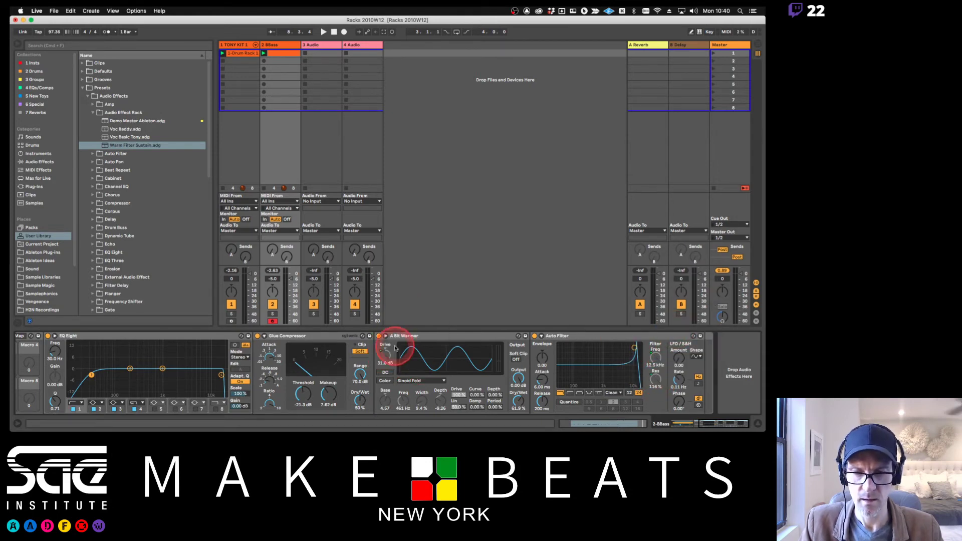
# Set the Macro 1 mapping ranges: Drive from 0 to 14 dB, Resonance maximum 60 %, and Auto Filter Frequency minimum 50 Hz.
pyautogui.hscroll(-10, 408, 345)
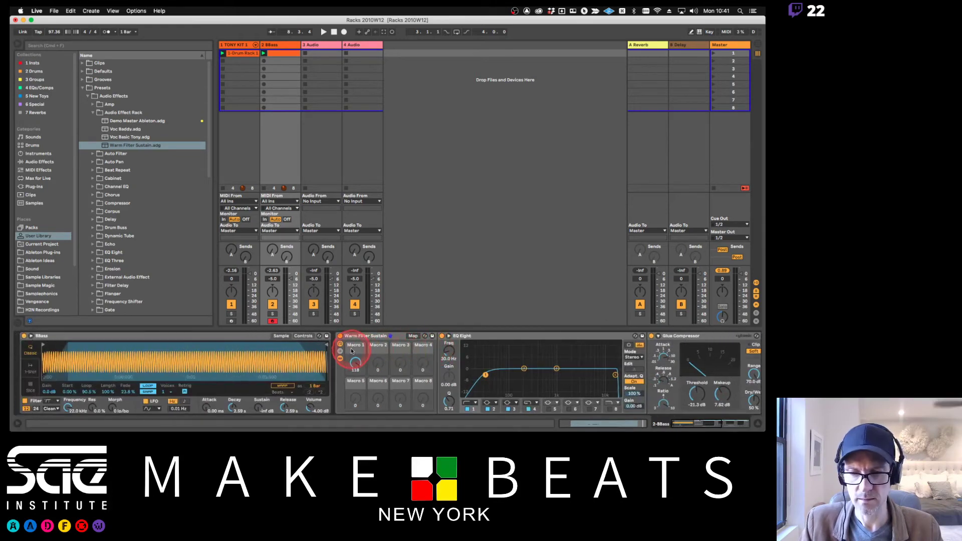
pyautogui.click(412, 336)
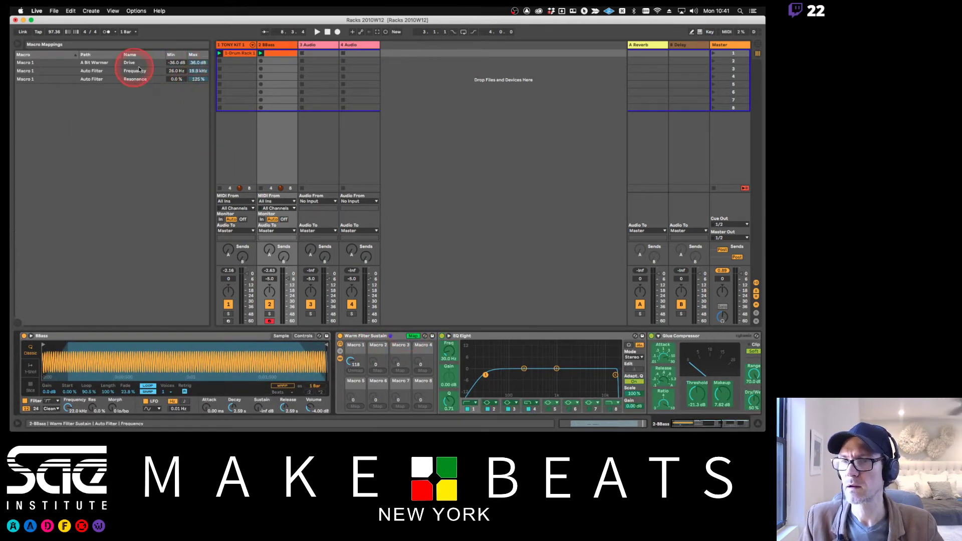
pyautogui.click(198, 63)
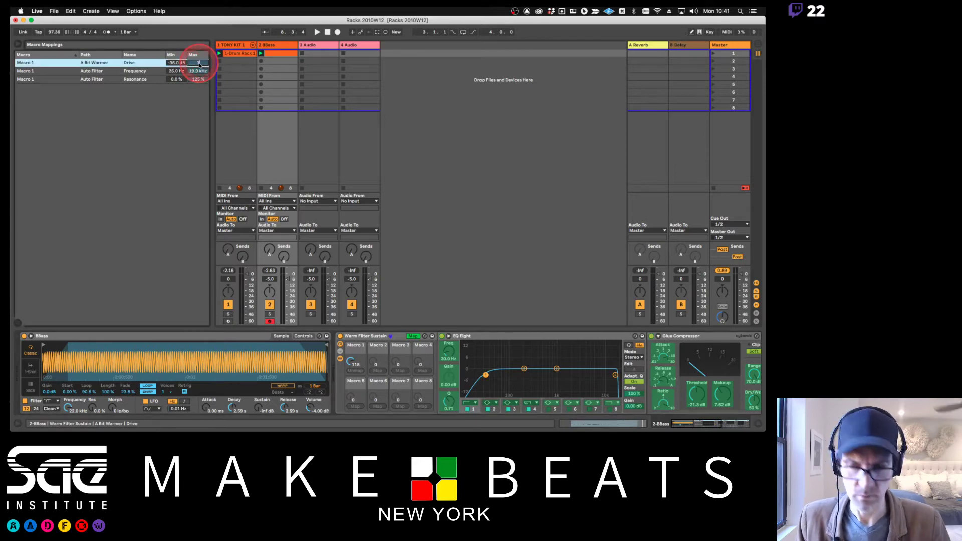
pyautogui.click(177, 63)
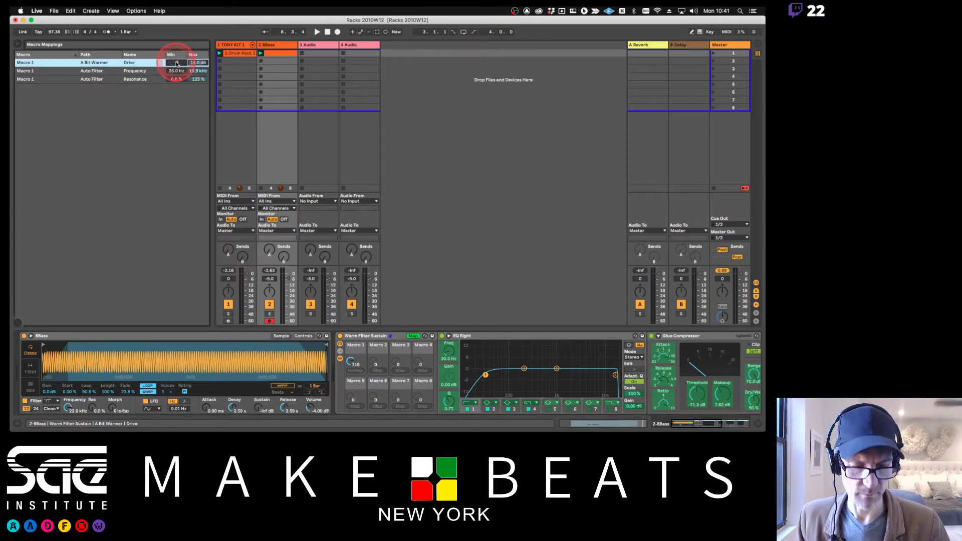
pyautogui.click(199, 79)
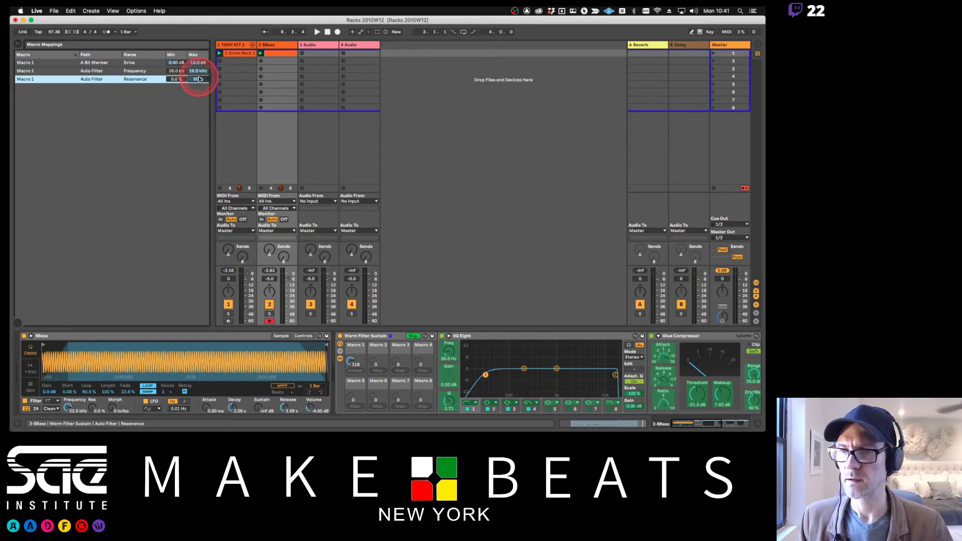
pyautogui.click(173, 71)
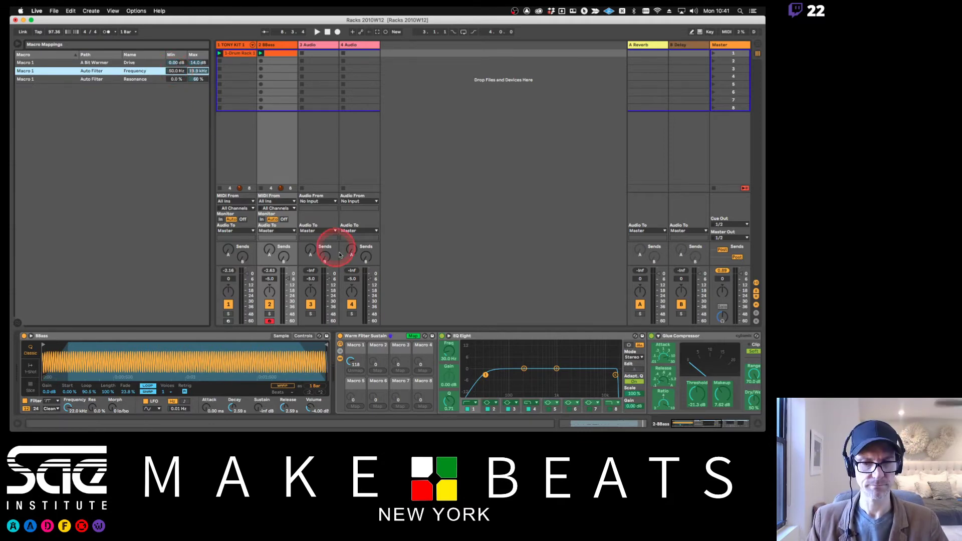
pyautogui.click(414, 337)
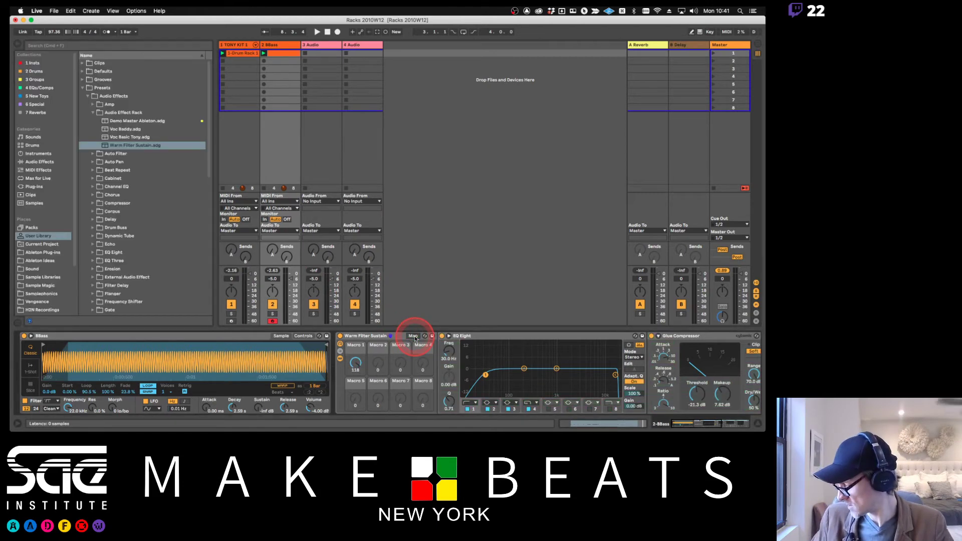
# Set the maximum of the Auto Filter Frequency mapping on Macro 1 to 8 kHz.
pyautogui.click(399, 336)
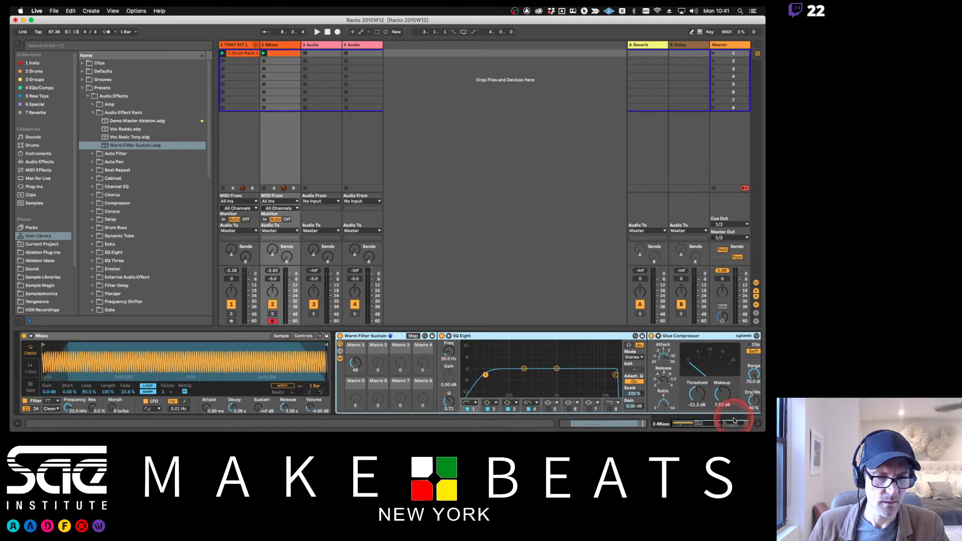
pyautogui.moveTo(703, 425); pyautogui.dragTo(763, 430)
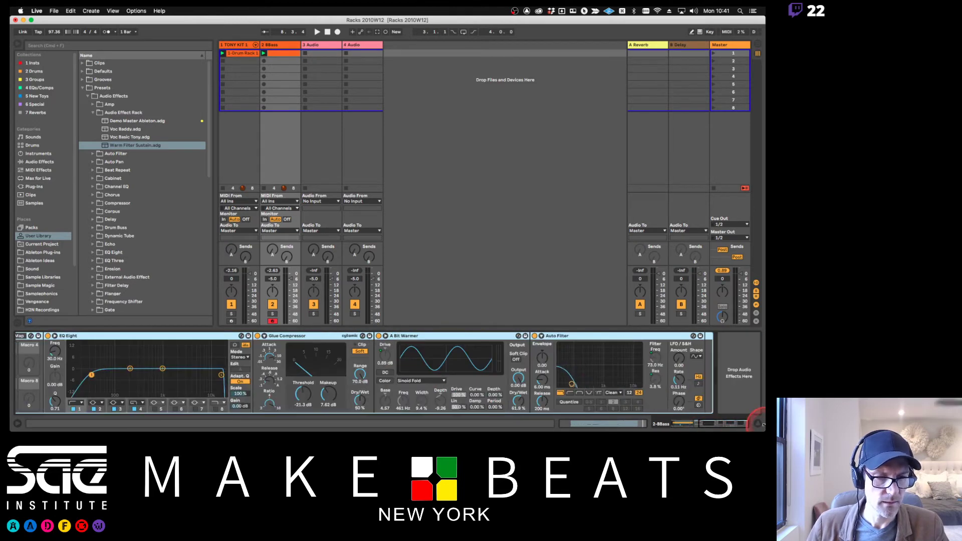
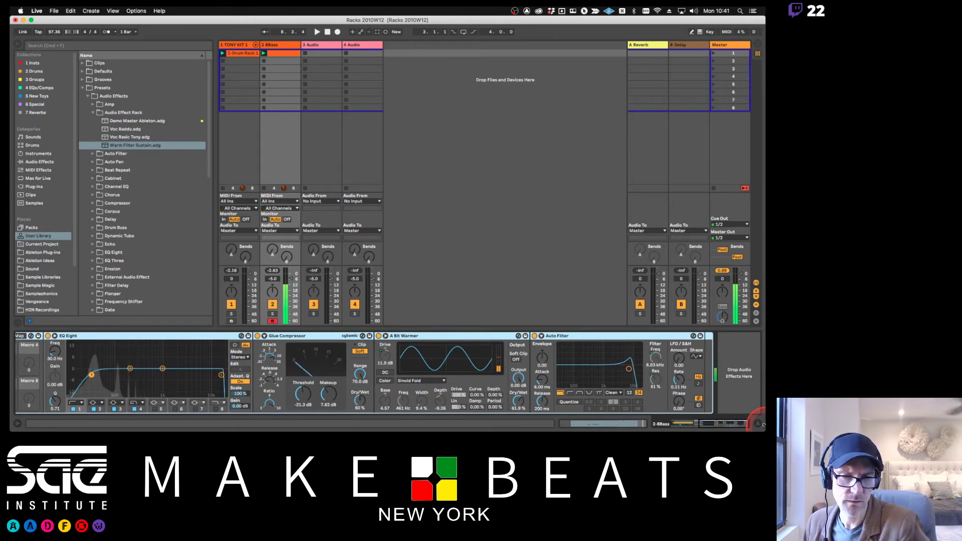
pyautogui.click(20, 335)
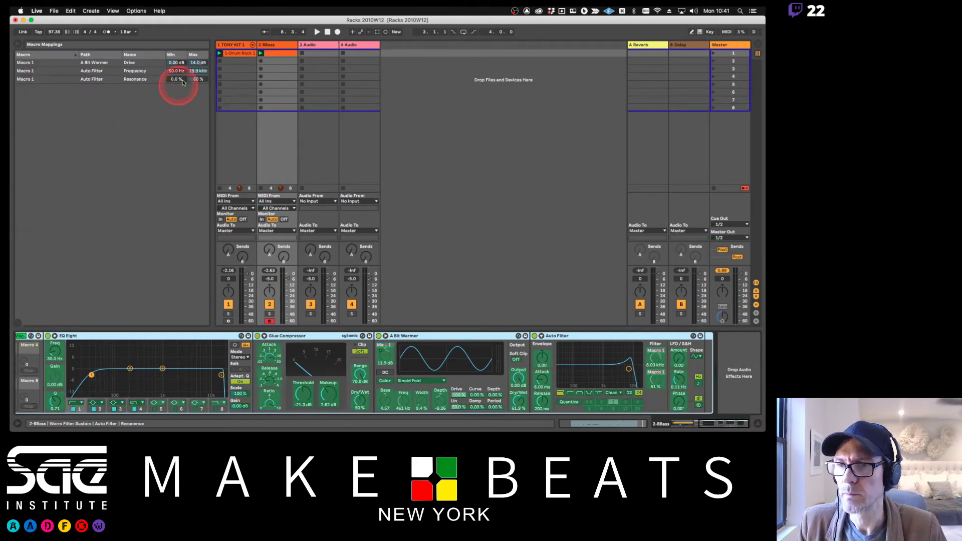
pyautogui.click(195, 71)
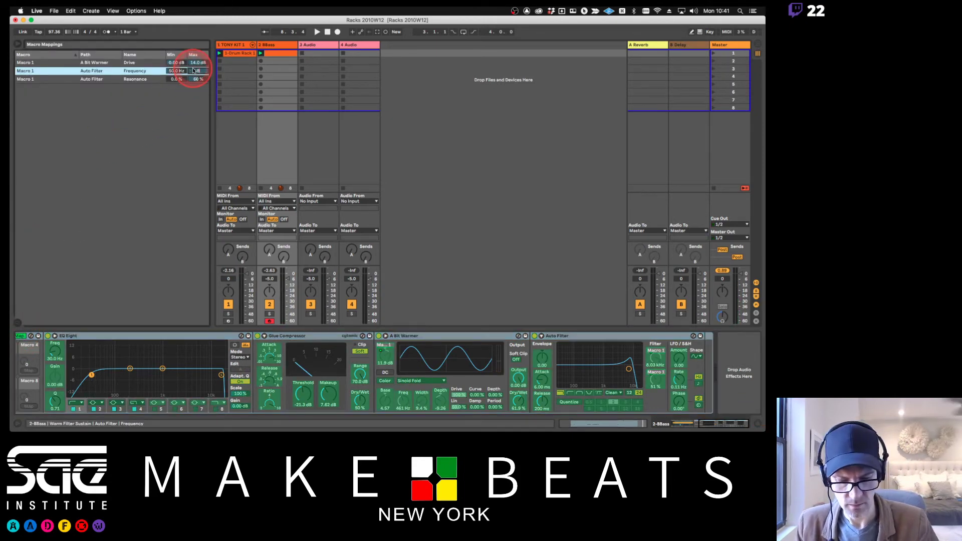
pyautogui.press('Return')
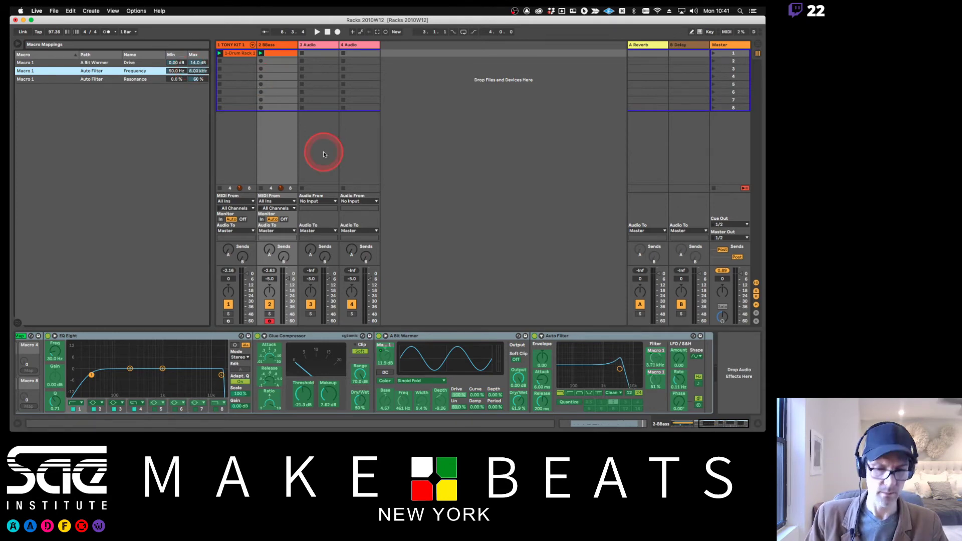
pyautogui.click(19, 337)
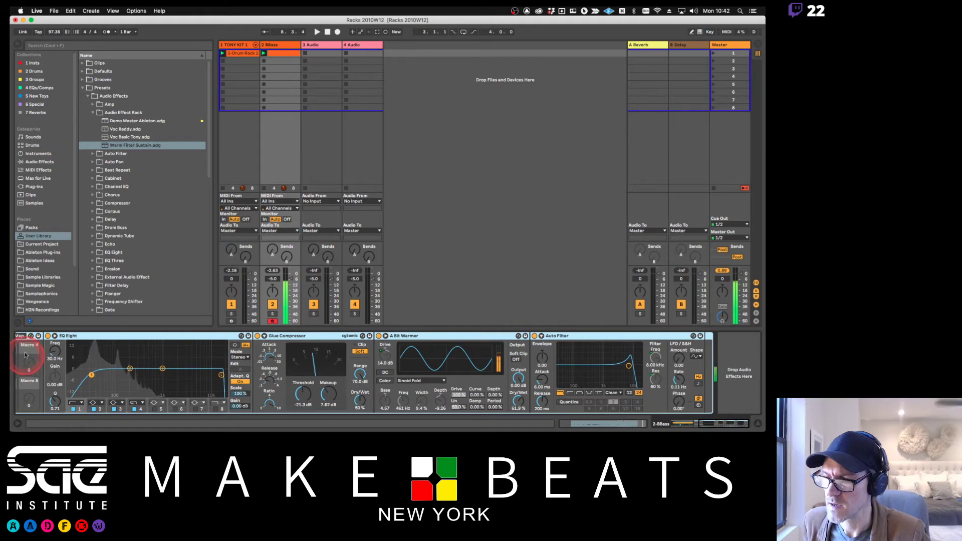
# Narrow the Macro 1 Resonance mapping to 27–44 % and raise the minimum of the Auto Filter Frequency mapping.
pyautogui.click(20, 336)
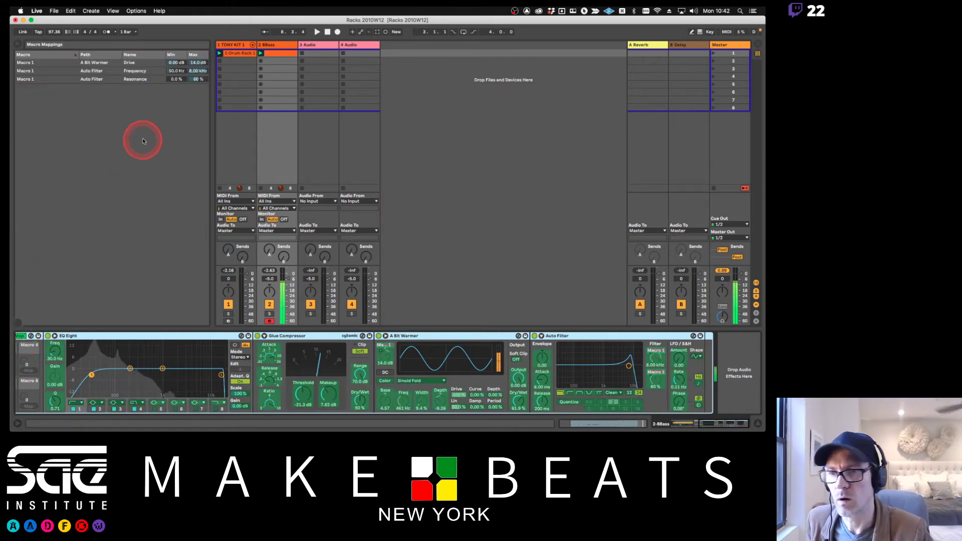
pyautogui.click(195, 79)
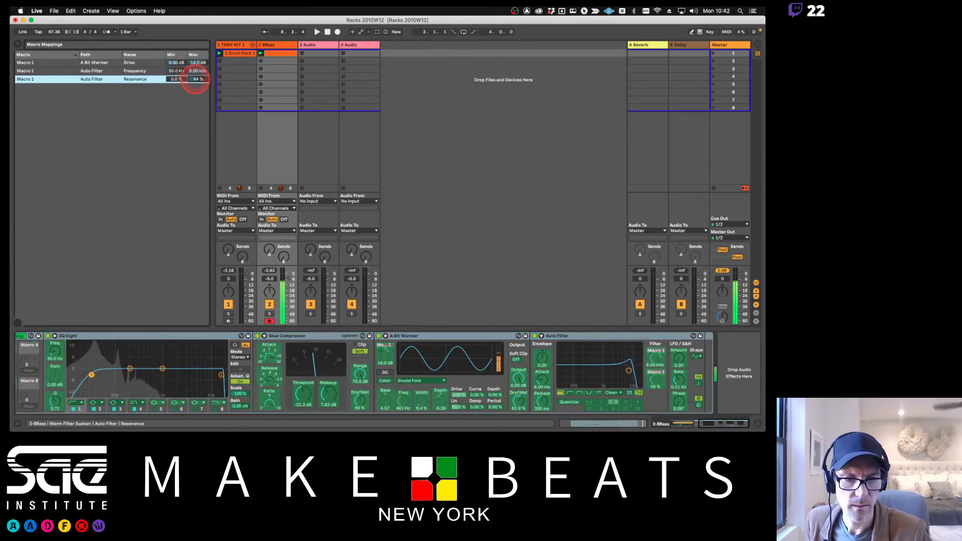
pyautogui.click(175, 79)
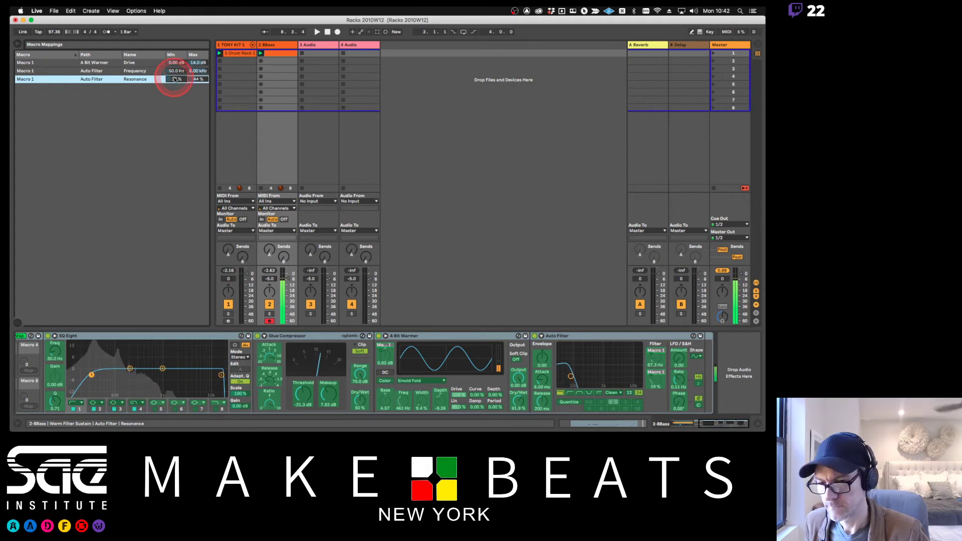
pyautogui.click(194, 108)
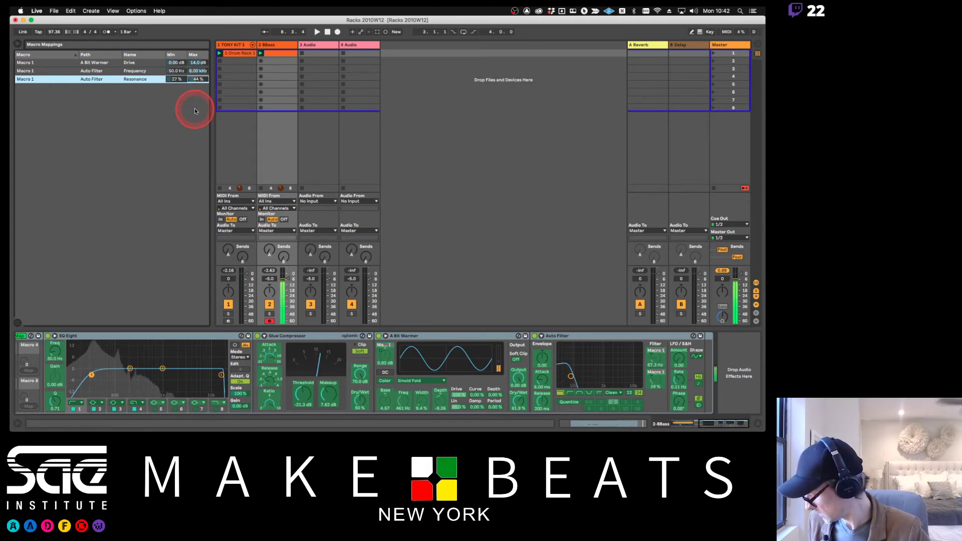
pyautogui.click(173, 70)
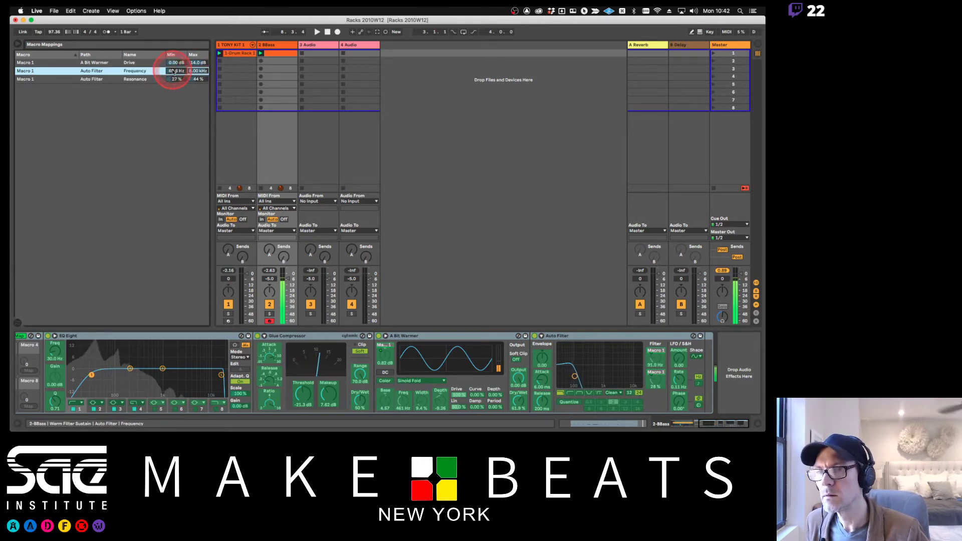
pyautogui.click(21, 336)
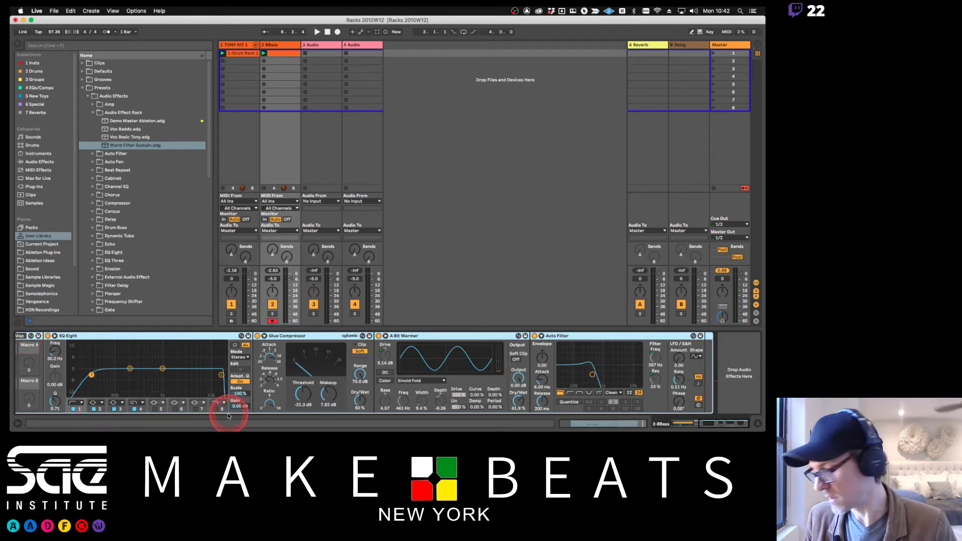
# Save the rack again as "Warm Filter Sustain" in the User Library, overwriting the existing preset.
pyautogui.hscroll(-10, 187, 371)
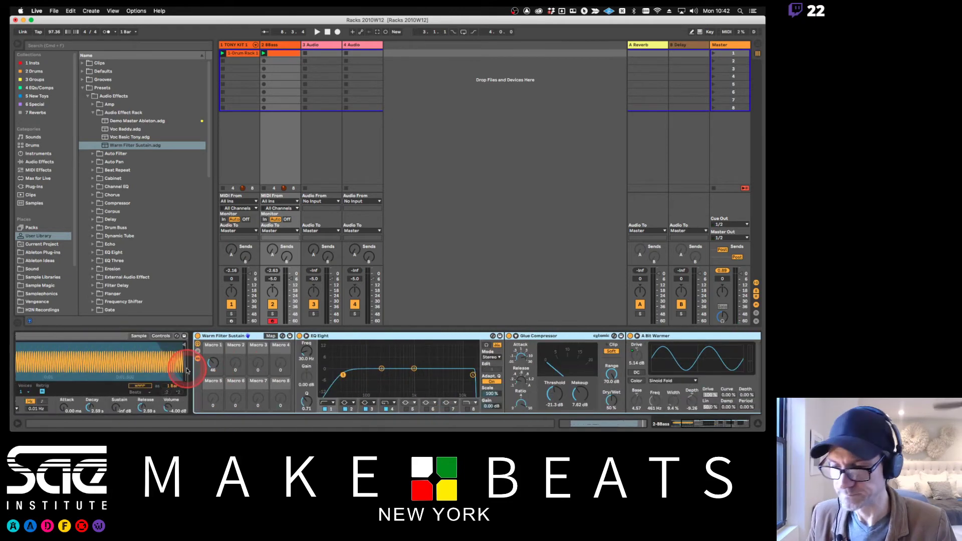
pyautogui.hscroll(5, 187, 371)
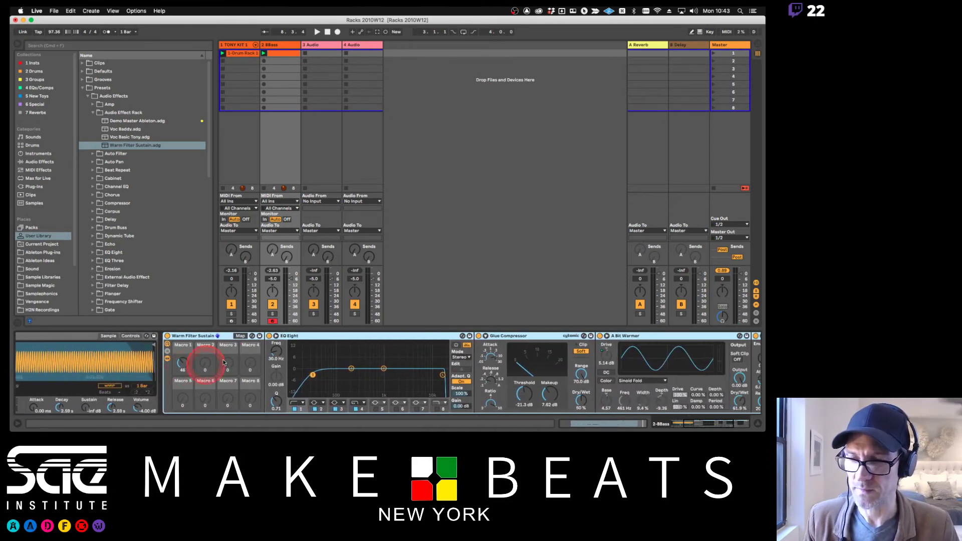
pyautogui.hscroll(3, 244, 339)
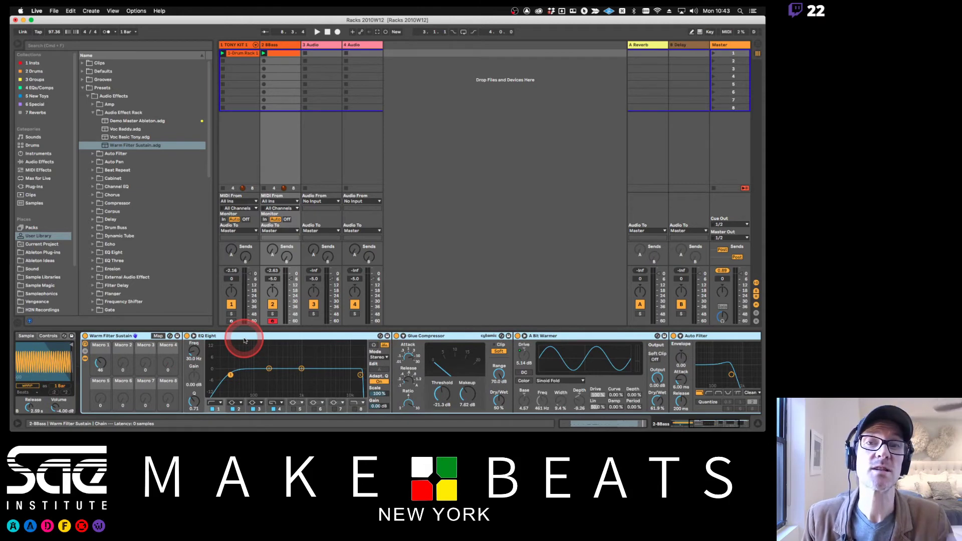
pyautogui.click(178, 336)
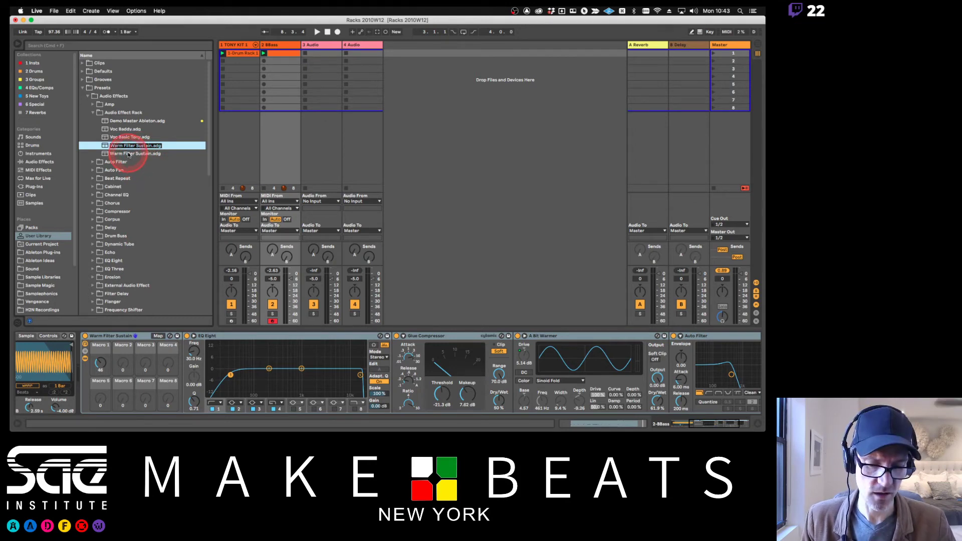
pyautogui.press('Return')
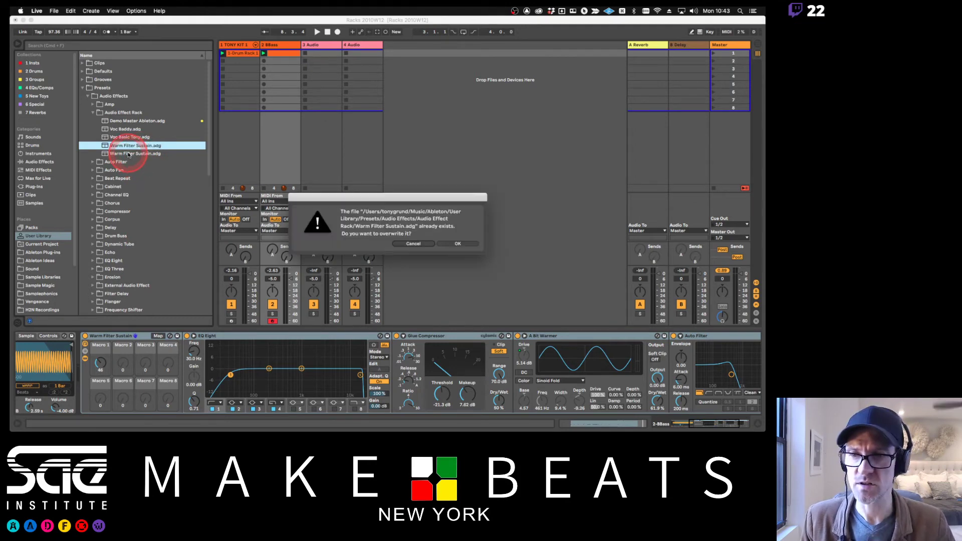
pyautogui.click(457, 244)
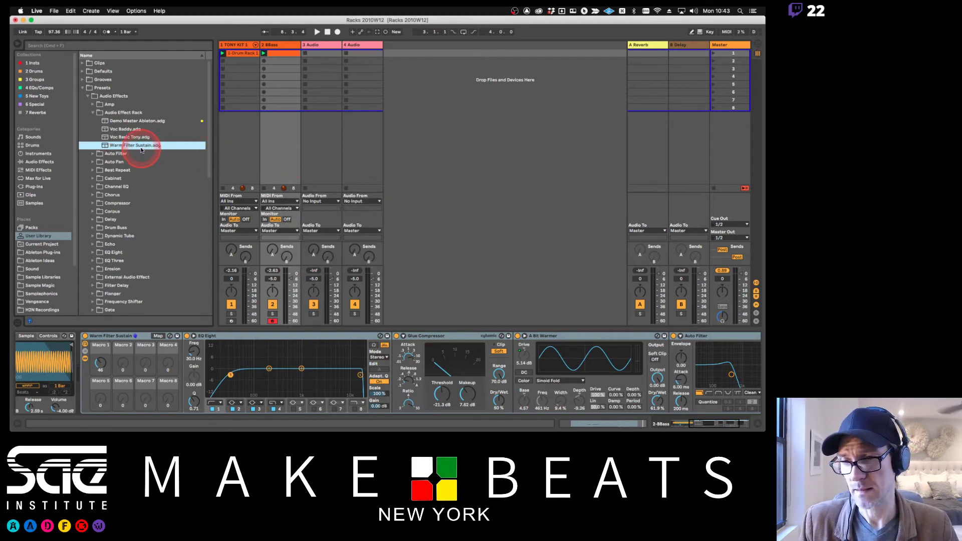
# Put the Warm Filter Sustain preset into the Filters folder of the Ableton Plug-Ins place and collapse that folder.
pyautogui.moveTo(141, 146); pyautogui.dragTo(83, 105)
pyautogui.click(83, 104)
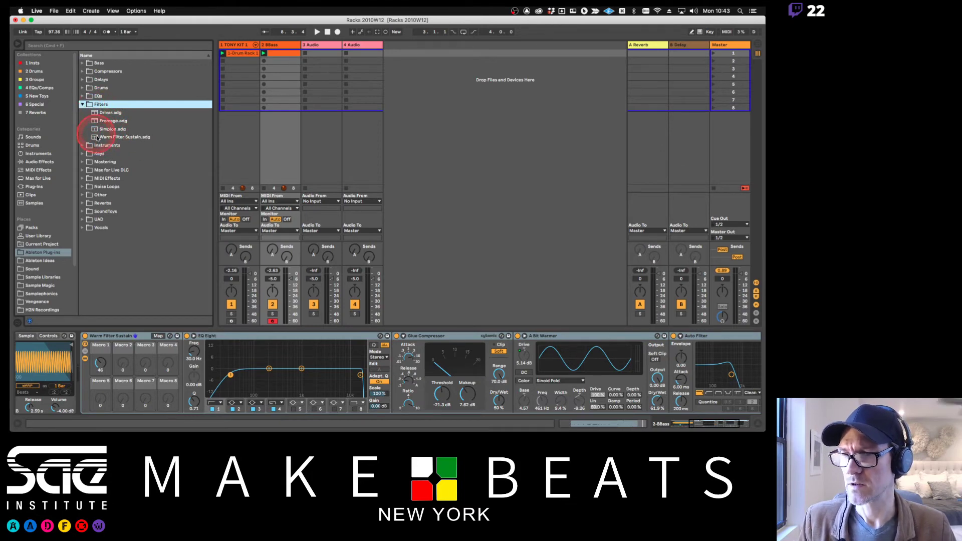
pyautogui.click(83, 104)
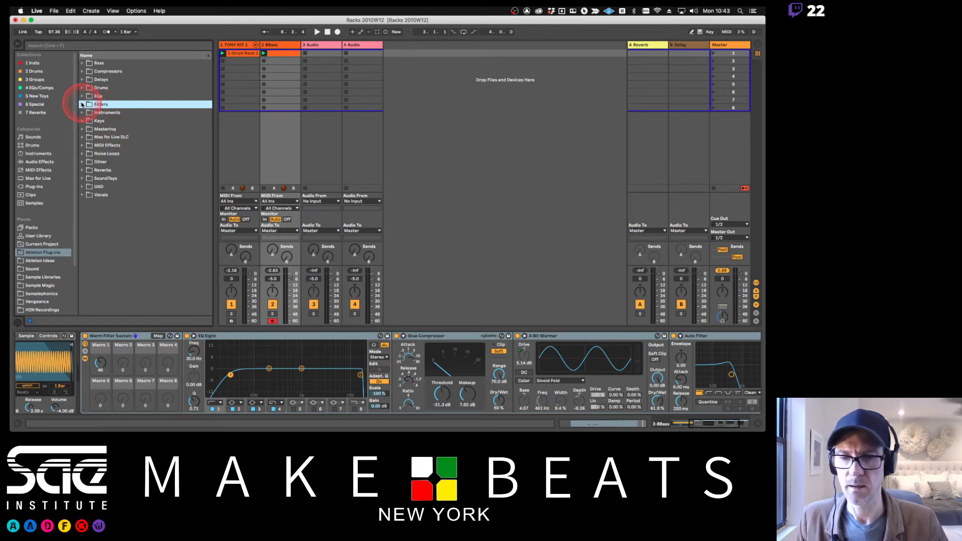
pyautogui.hscroll(5, 548, 374)
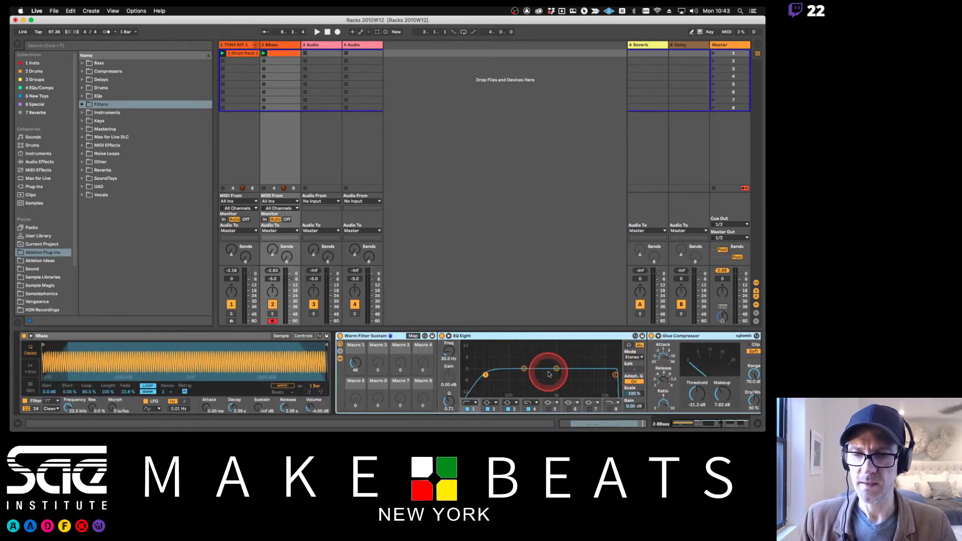
# Delete the rack from the BBass track and reload it from the Warm Filter Sustain preset in the Filters folder.
pyautogui.hscroll(-10, 548, 374)
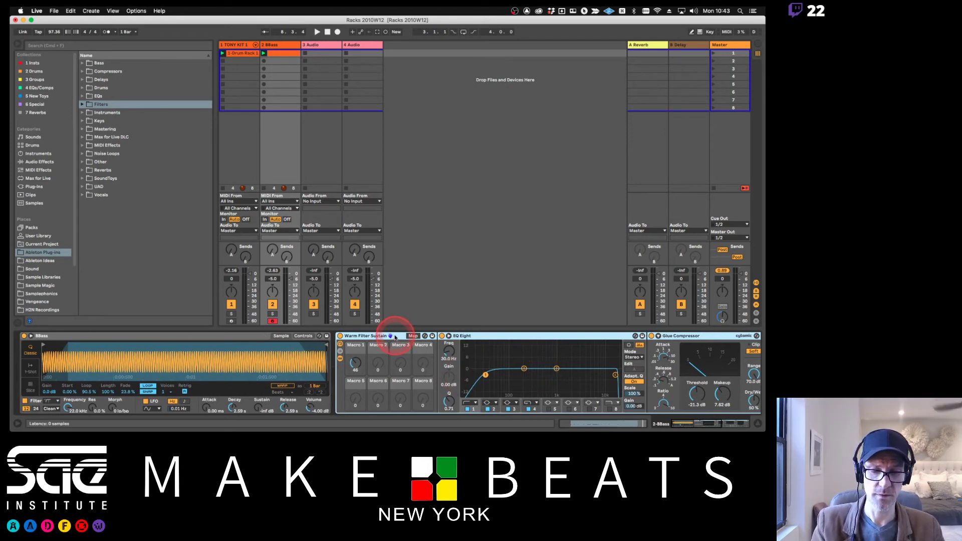
pyautogui.press('Delete')
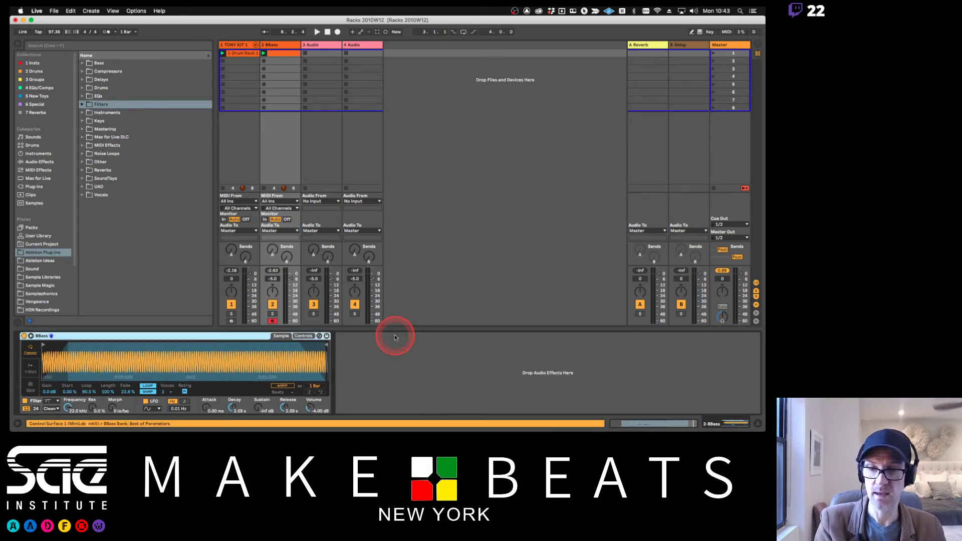
pyautogui.click(81, 105)
pyautogui.moveTo(100, 137); pyautogui.dragTo(380, 344)
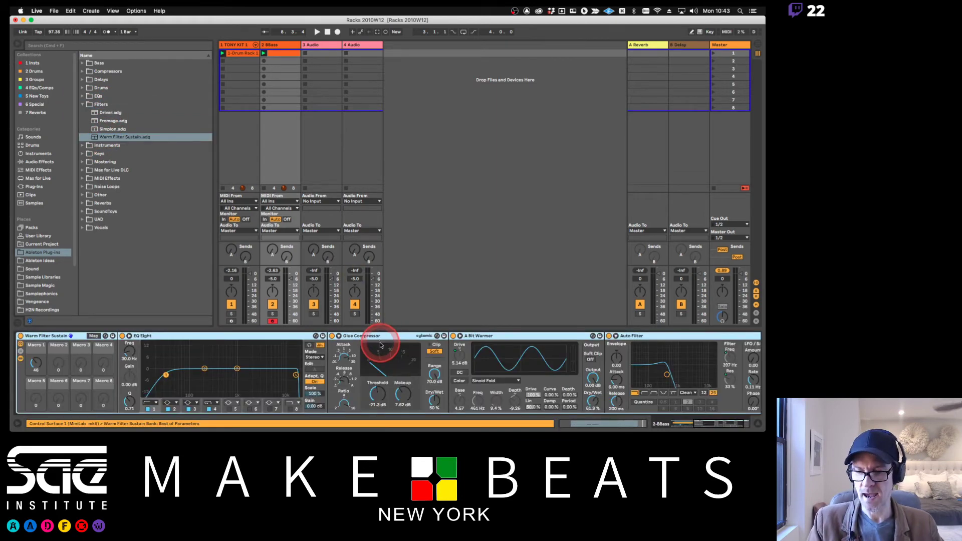
# Remove the Warm Filter Sustain rack and the BBass instrument from the second track.
pyautogui.hscroll(-10, 380, 343)
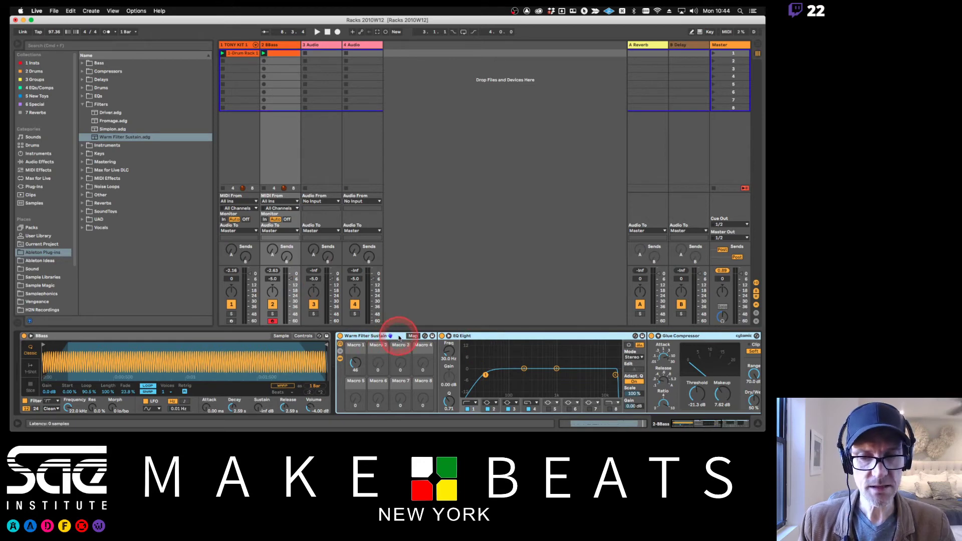
pyautogui.press('Delete')
pyautogui.click(229, 338)
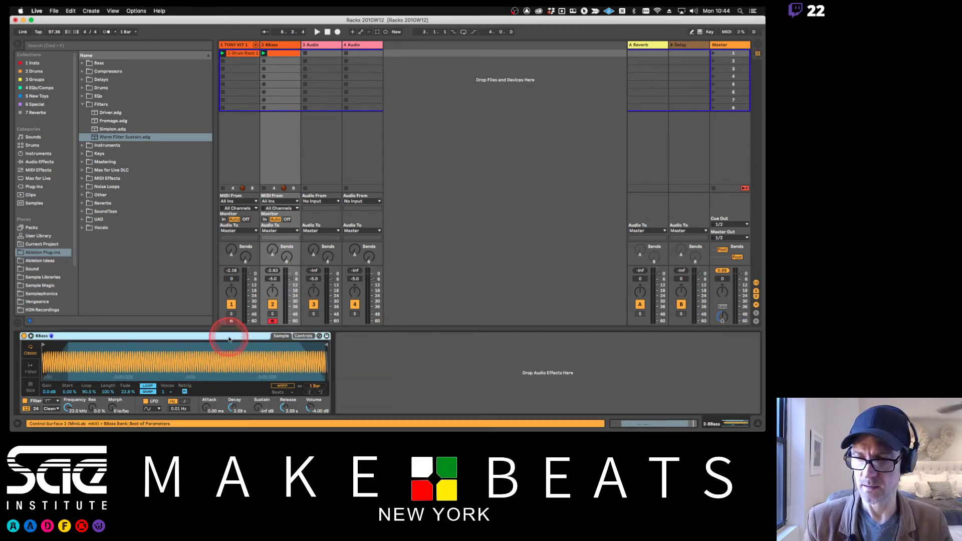
pyautogui.press('Delete')
# Switch to the Preview notes, read the Rack Key/Velocity/Chain Selector page, and return to Live.
pyautogui.press('super+Tab')
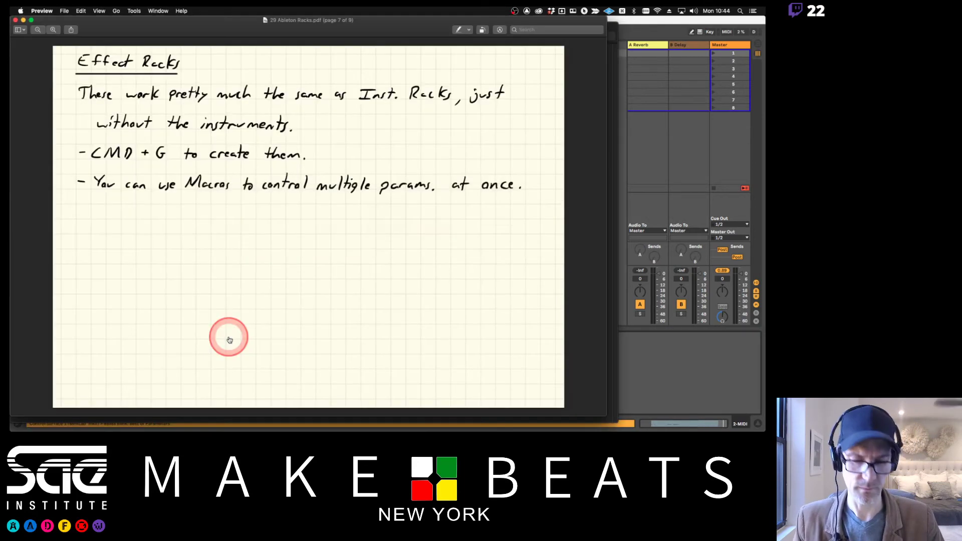
pyautogui.press('Right')
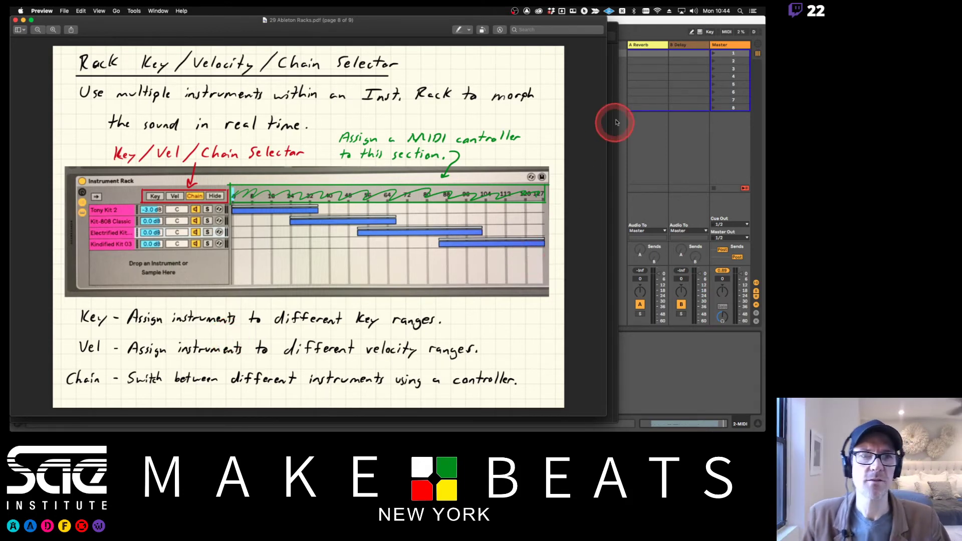
pyautogui.click(623, 30)
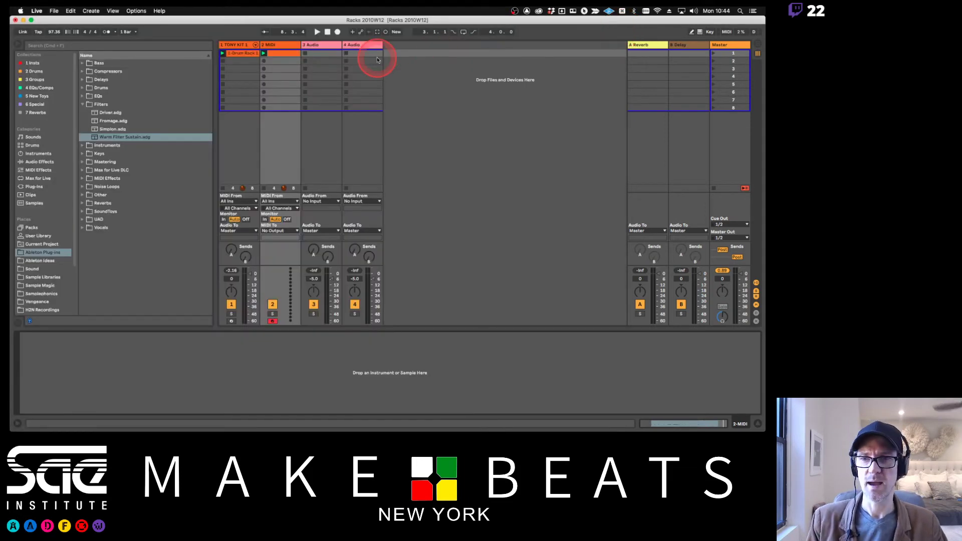
# Load the BBass preset from Simpler's Bass instruments onto the empty second MIDI track.
pyautogui.click(284, 46)
pyautogui.click(182, 121)
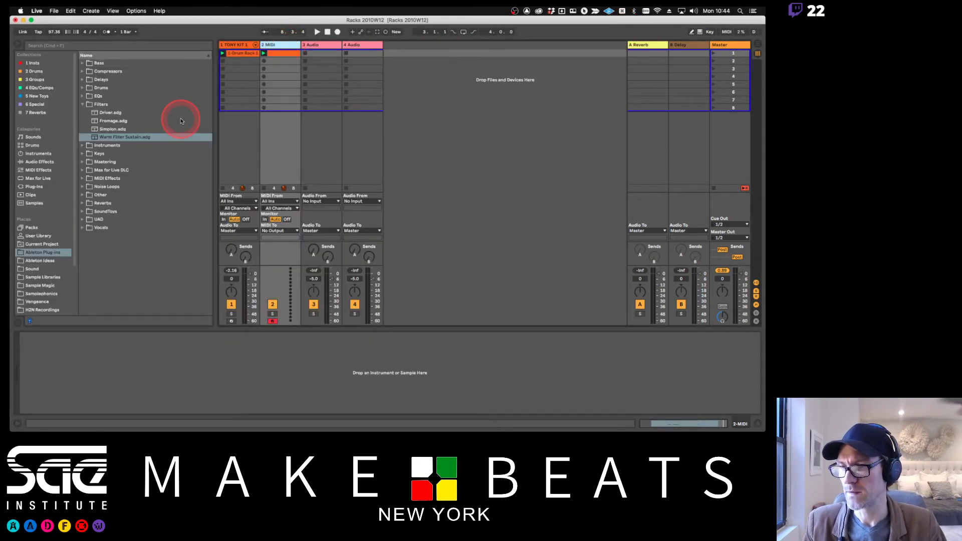
pyautogui.click(35, 154)
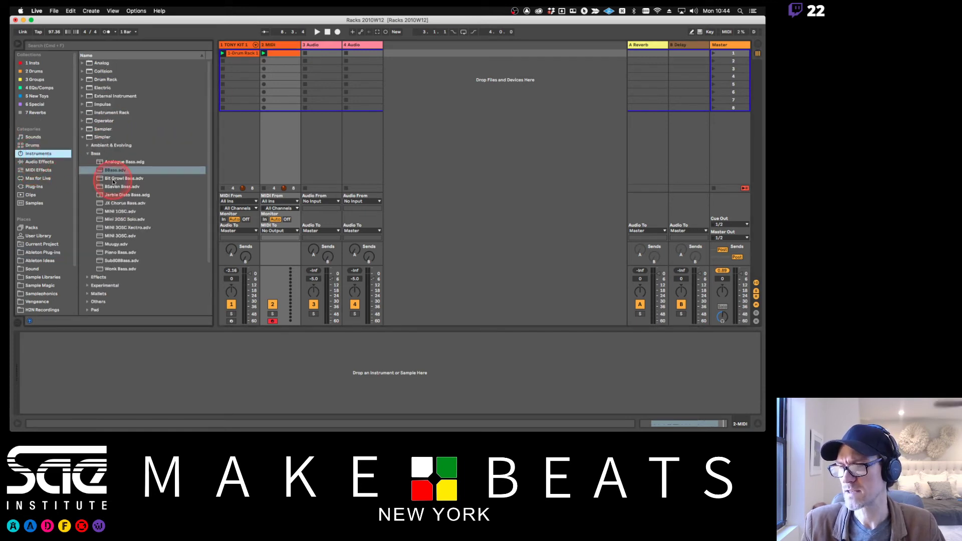
pyautogui.moveTo(115, 170); pyautogui.dragTo(95, 340)
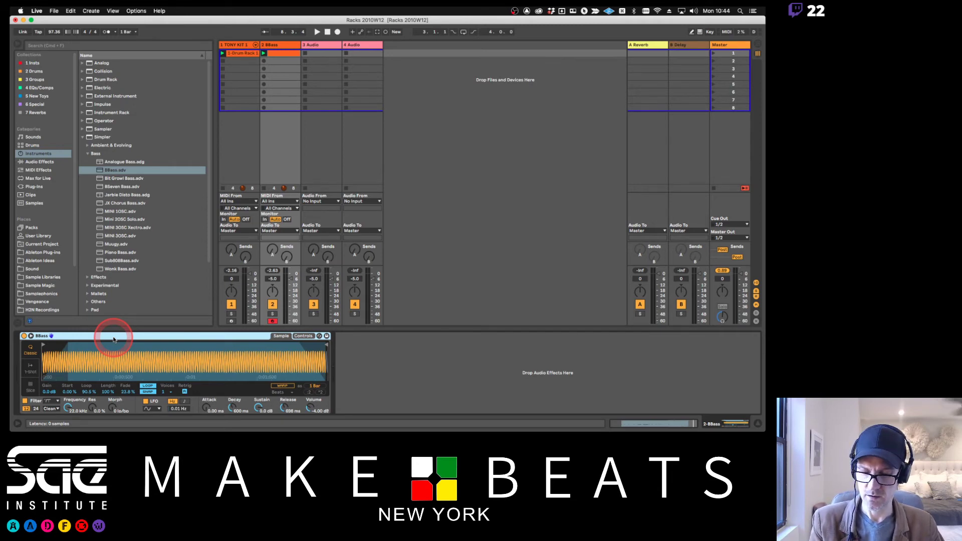
# Group the BBass instrument into an instrument rack, show its macro controls, and name the rack "Deep Bass Sub".
pyautogui.press('super+g')
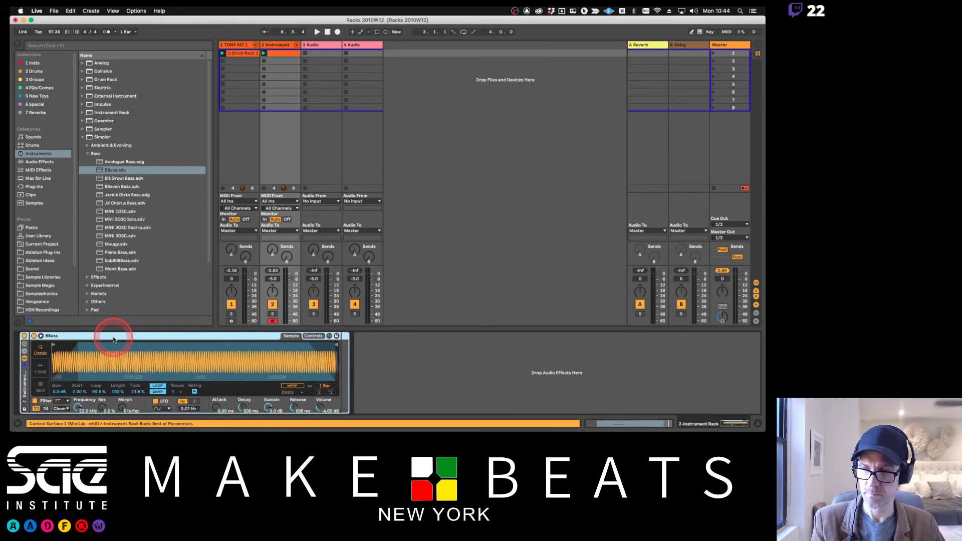
pyautogui.click(25, 346)
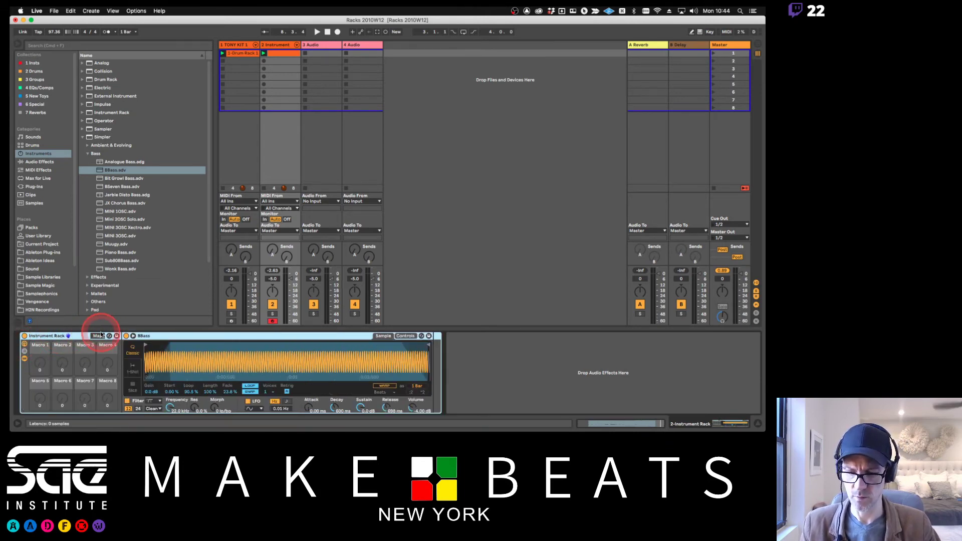
pyautogui.press('super+r')
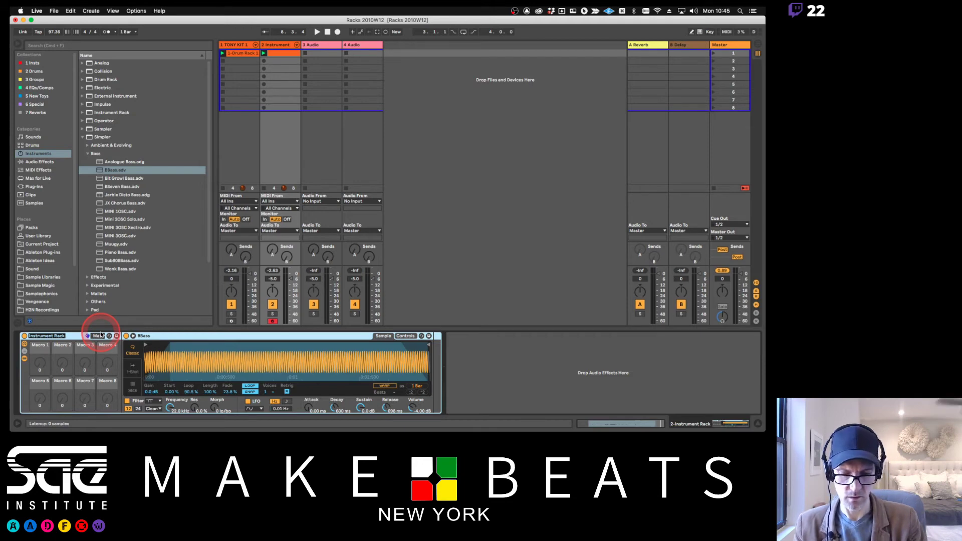
pyautogui.write('Deep Bass S')
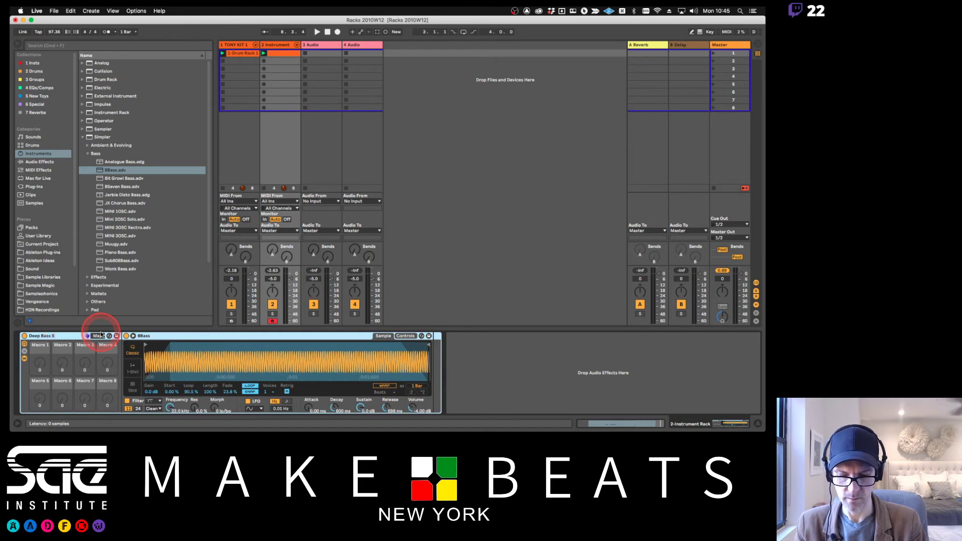
pyautogui.write('ub')
pyautogui.press('Return')
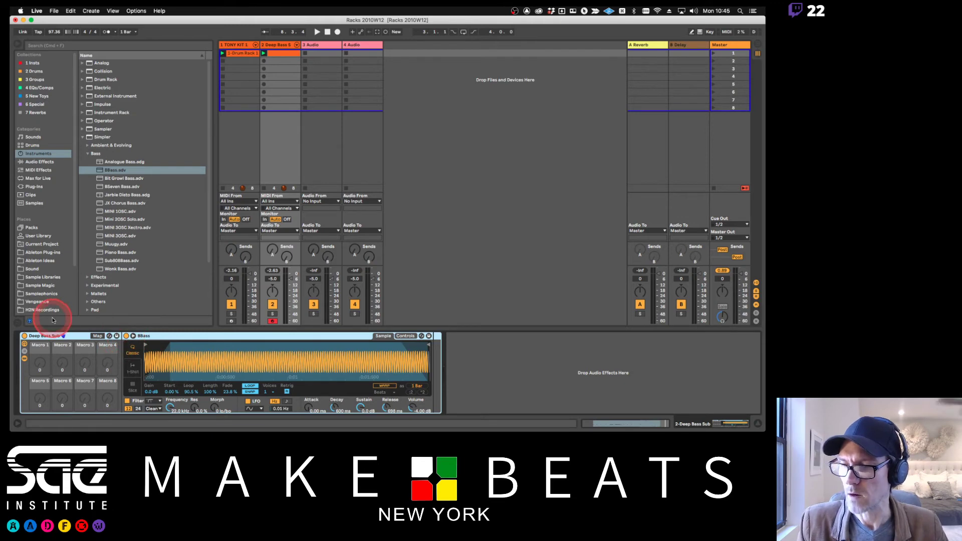
# Show the rack's chain list and rename the BBass chain to "Sub".
pyautogui.click(24, 351)
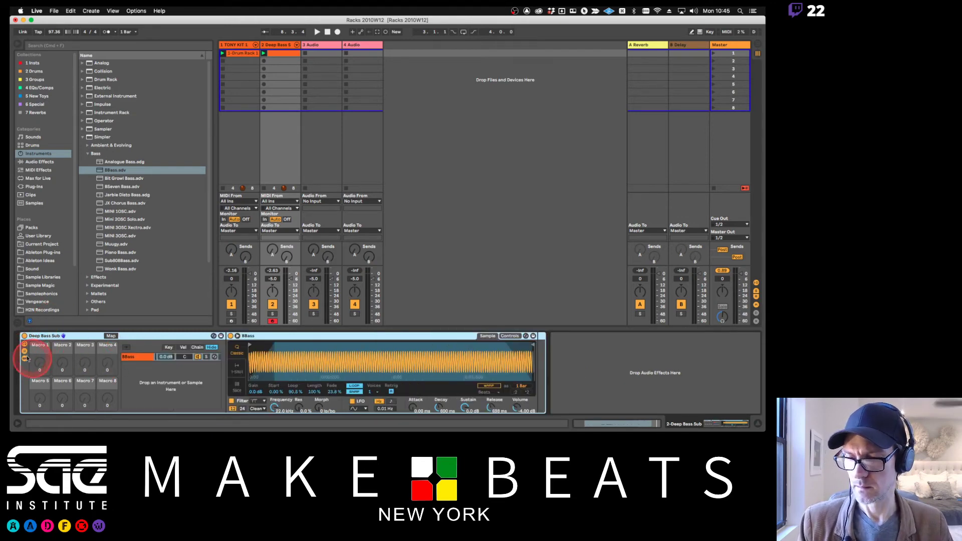
pyautogui.hotkey('shift', '/')
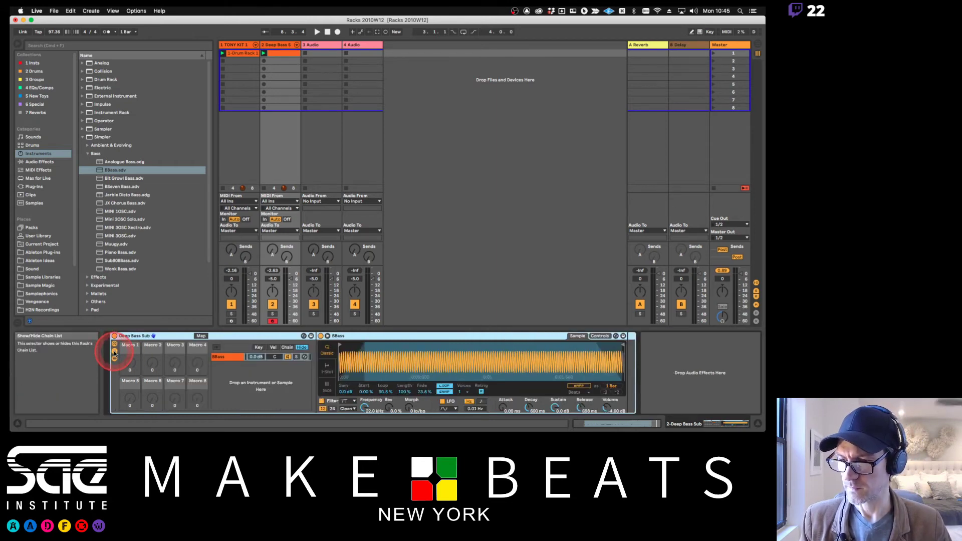
pyautogui.hotkey('shift', '/')
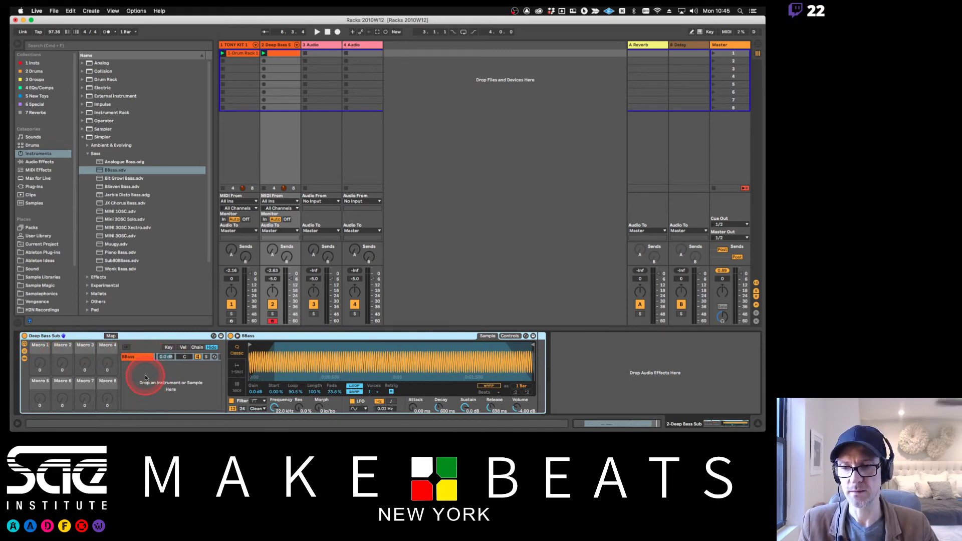
pyautogui.click(131, 357)
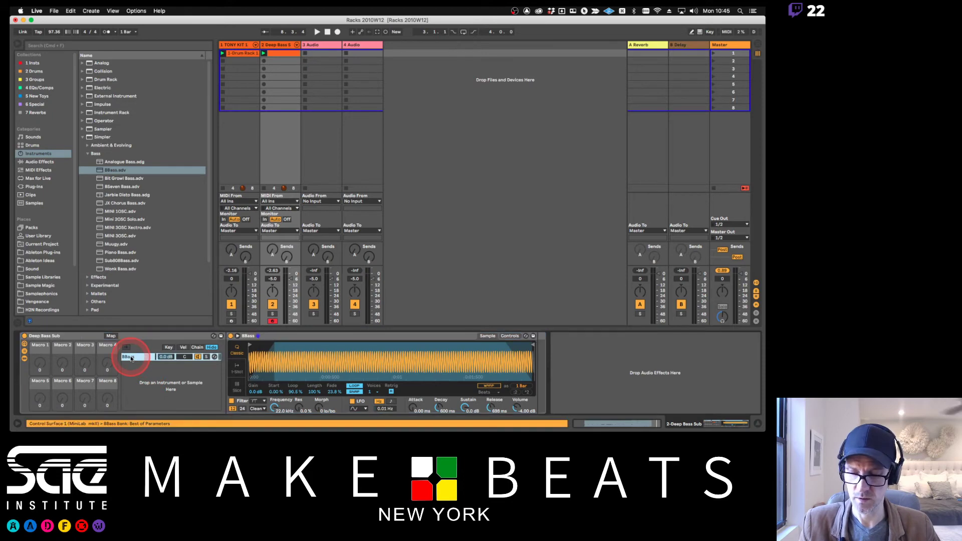
pyautogui.press('super+r')
pyautogui.write('S')
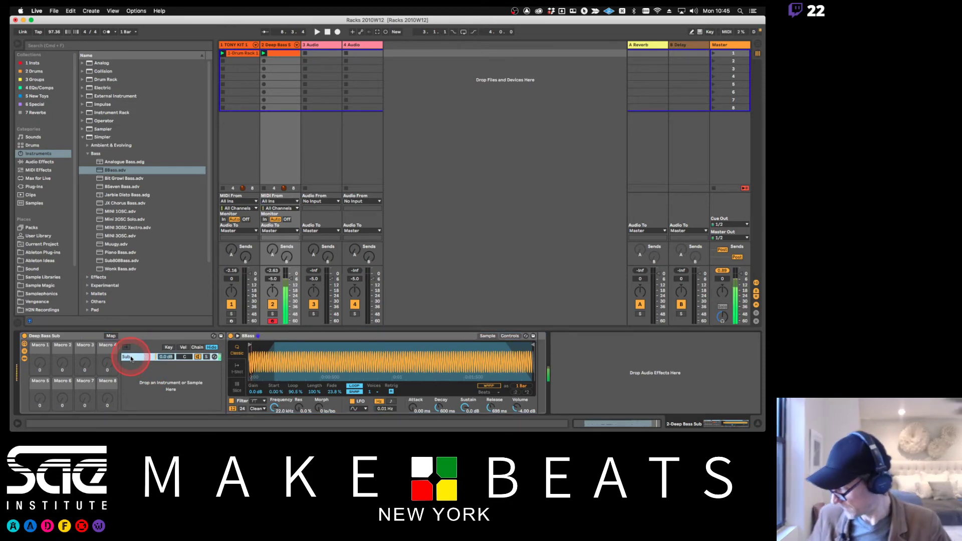
pyautogui.press('Return')
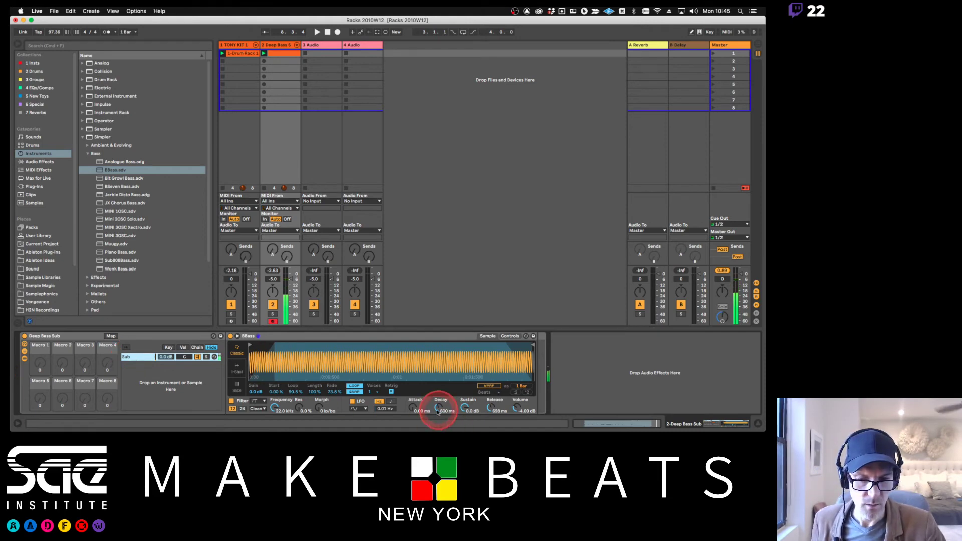
# Set the BBass instrument's Decay to 2.59 s and its Release to 2.82 s.
pyautogui.moveTo(439, 407); pyautogui.dragTo(438, 406)
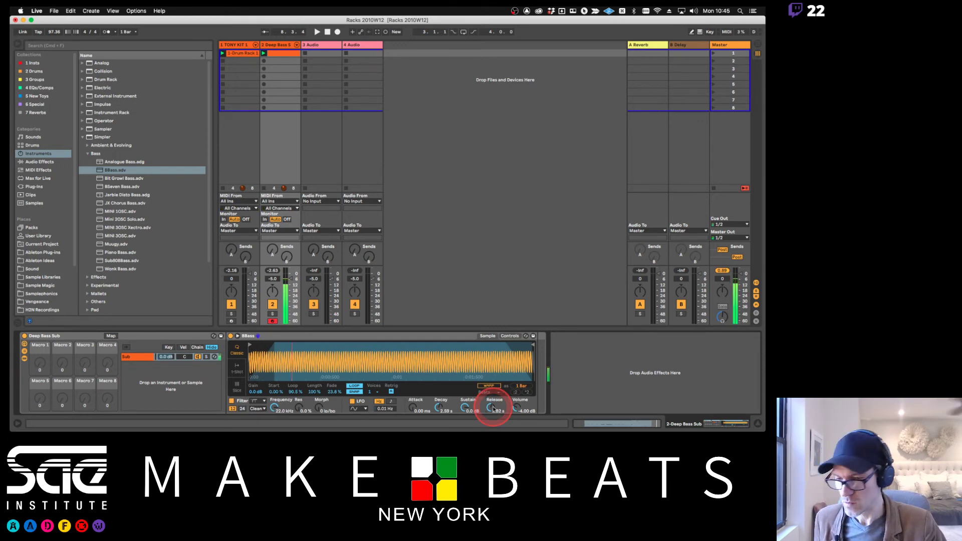
pyautogui.click(160, 359)
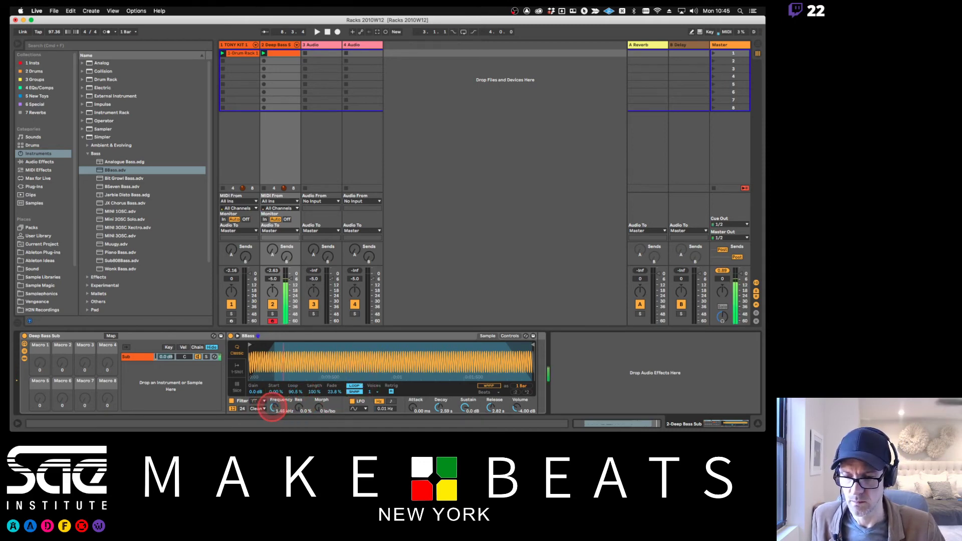
# Try lowering the BBass filter frequency and compare the sound with the filter switched off and on.
pyautogui.moveTo(273, 409); pyautogui.dragTo(273, 409)
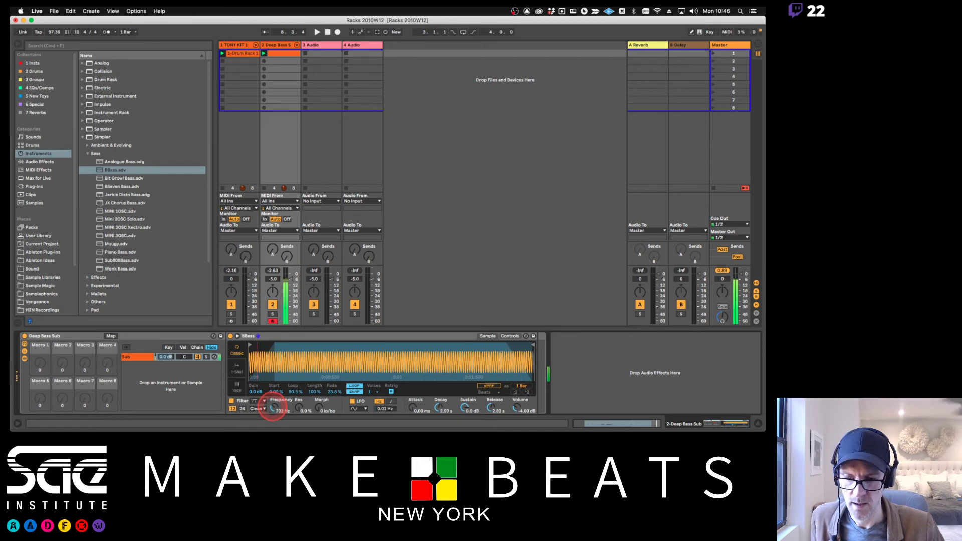
pyautogui.click(231, 400)
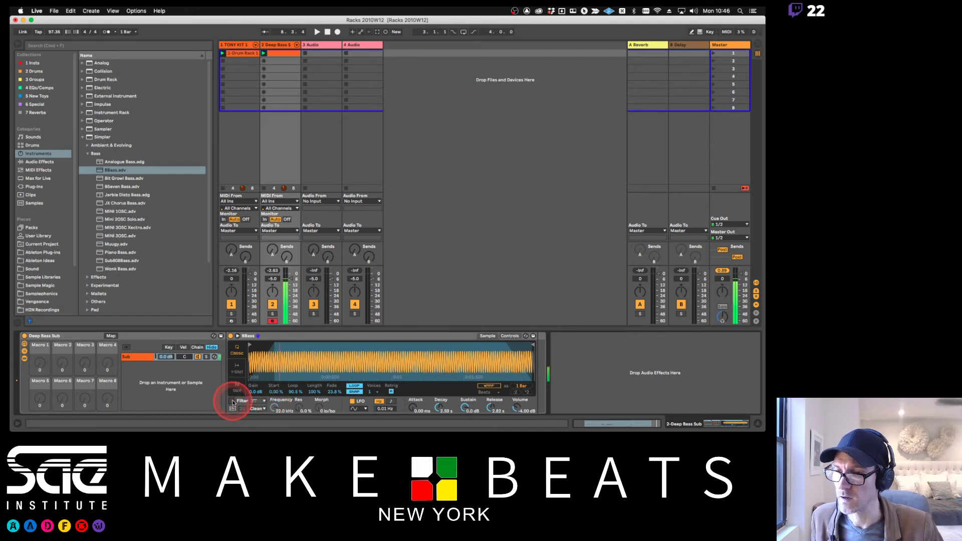
pyautogui.click(232, 401)
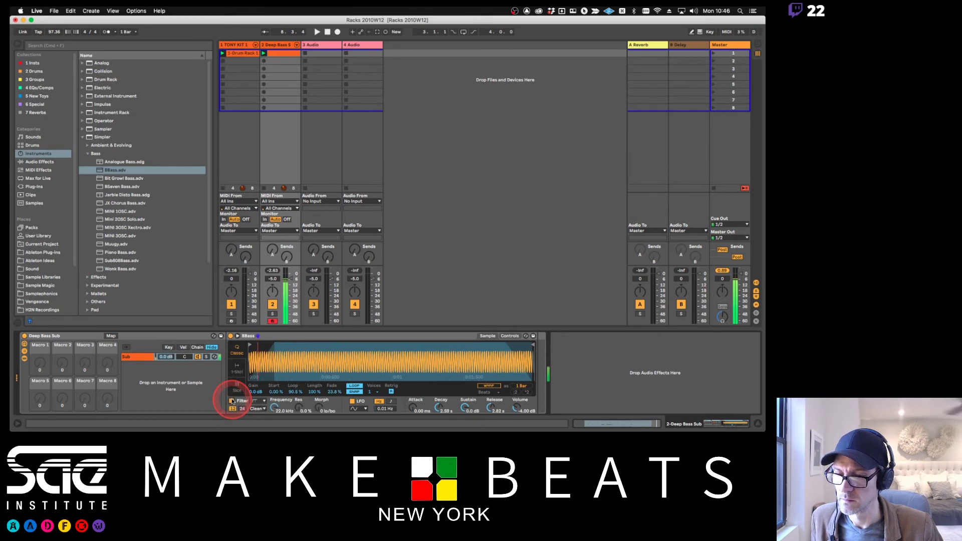
pyautogui.click(232, 400)
pyautogui.click(232, 400)
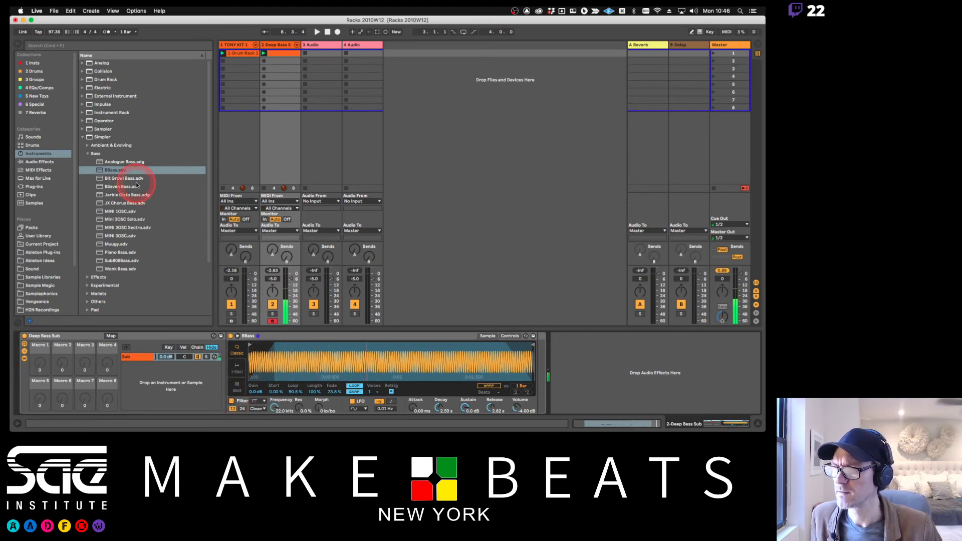
# Add an Auto Filter from the audio effects to the Sub chain.
pyautogui.click(46, 161)
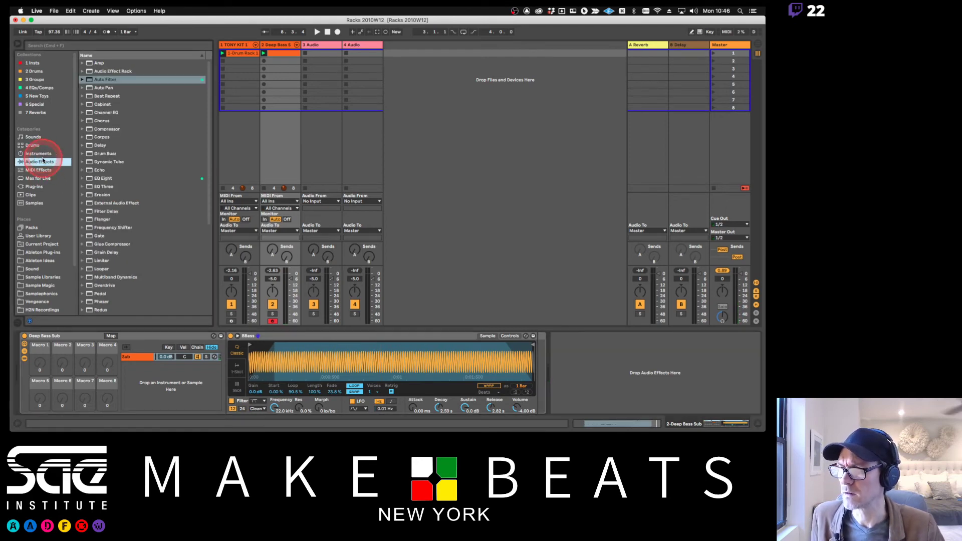
pyautogui.click(88, 79)
pyautogui.moveTo(87, 79); pyautogui.dragTo(145, 362)
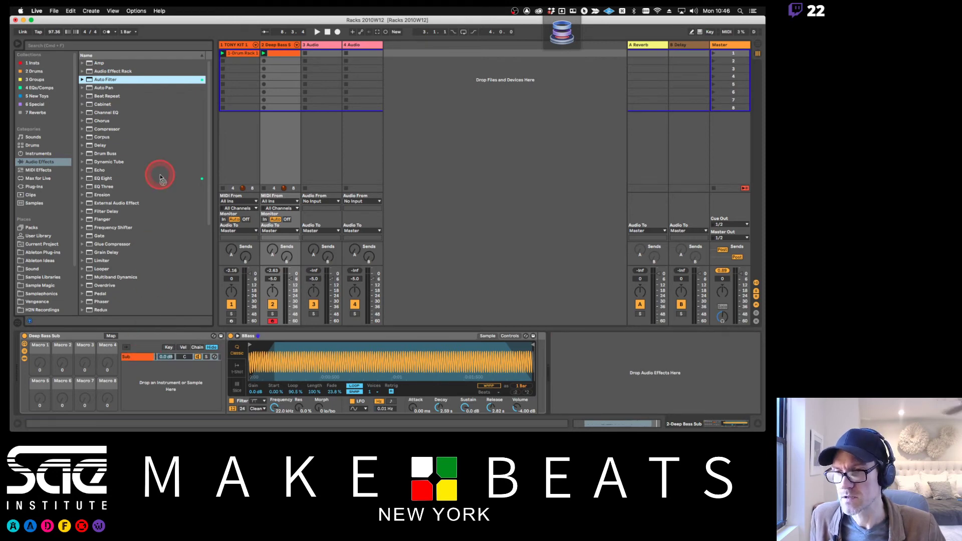
pyautogui.moveTo(107, 80); pyautogui.dragTo(140, 361)
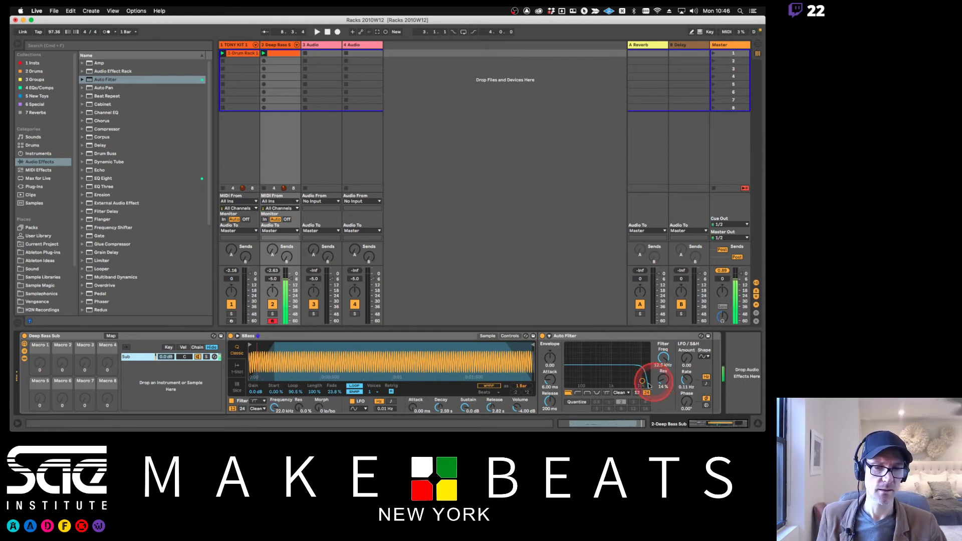
# Set the Auto Filter on the Sub chain to the PRD circuit with 3.43 dB drive and a 108 Hz frequency.
pyautogui.click(620, 393)
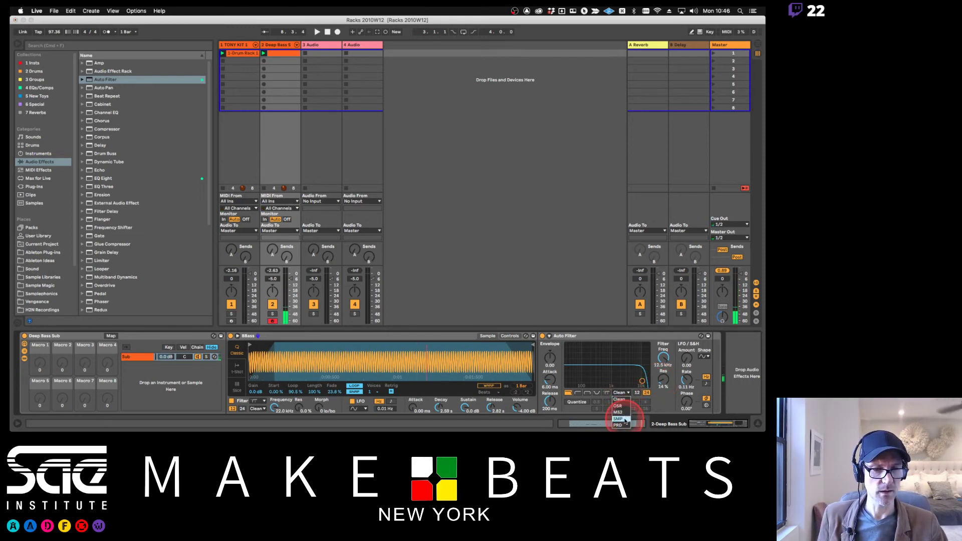
pyautogui.click(619, 425)
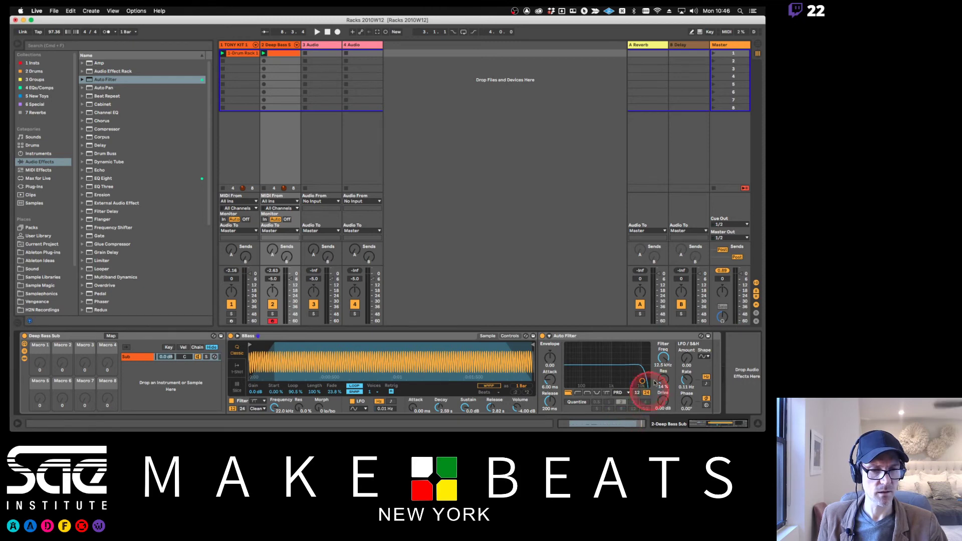
pyautogui.moveTo(662, 402); pyautogui.dragTo(661, 402)
pyautogui.moveTo(664, 356); pyautogui.dragTo(663, 358)
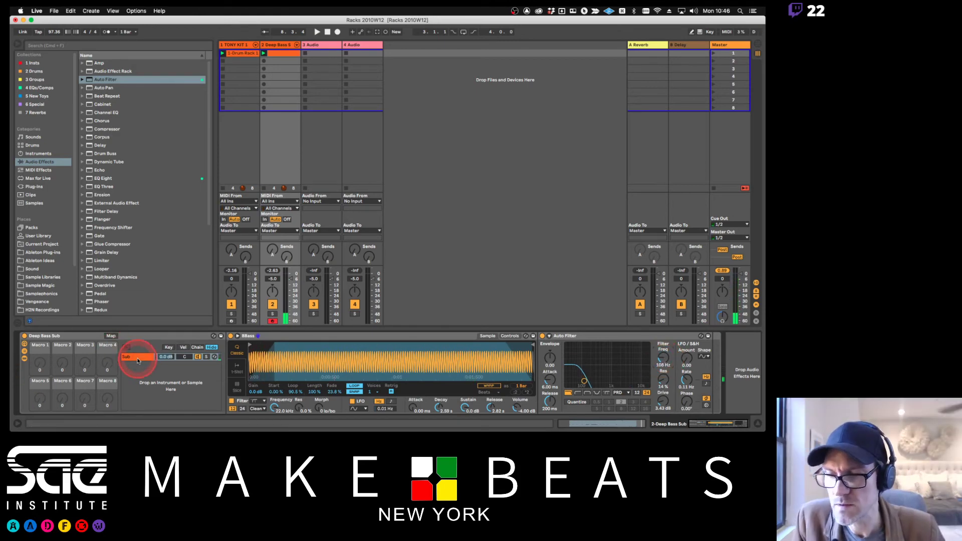
# Duplicate the Sub chain in the Deep Bass Sub rack and rename the copy as Mid/Hi.
pyautogui.click(139, 359)
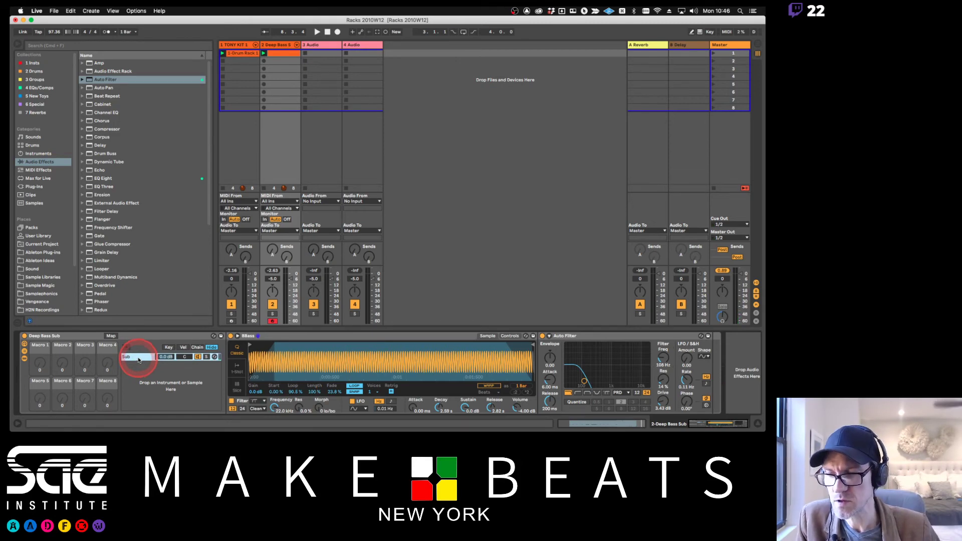
pyautogui.press('super+d')
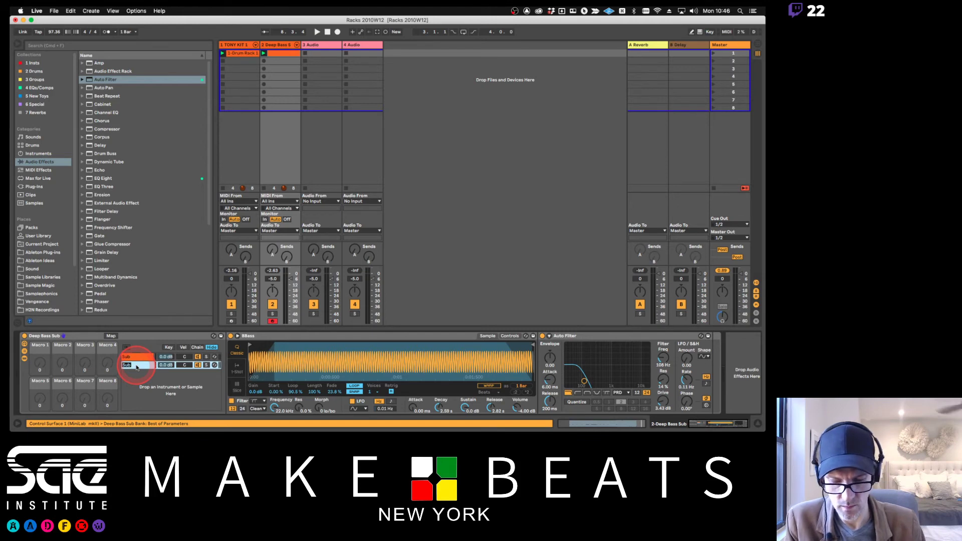
pyautogui.write('Mid/Hi')
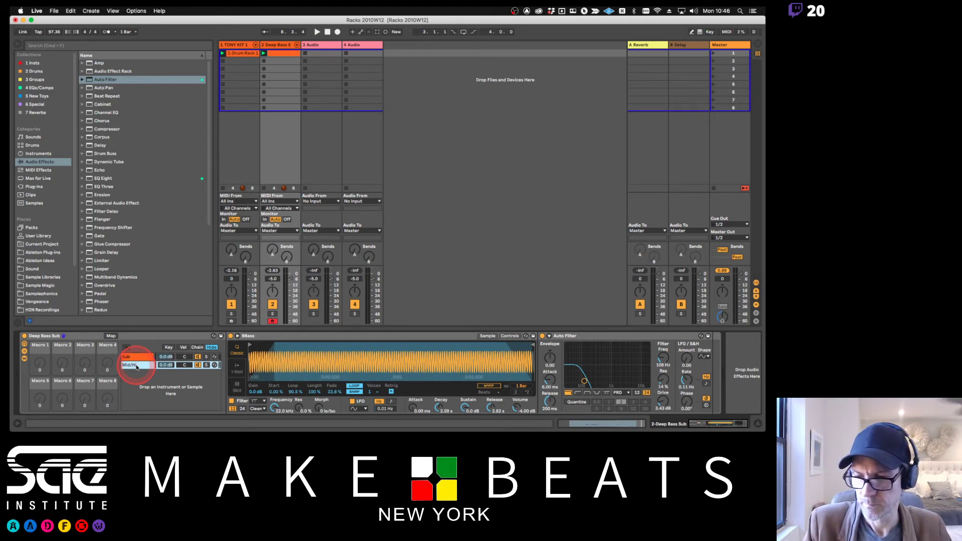
# Switch the Auto Filter on the Mid/Hi chain to high-pass and set its frequency to about 158 Hz.
pyautogui.click(150, 357)
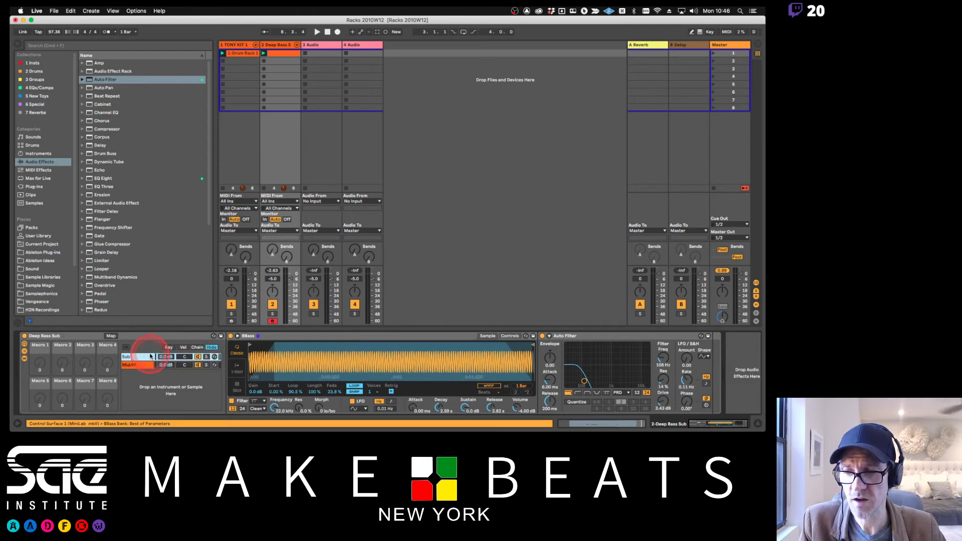
pyautogui.click(139, 366)
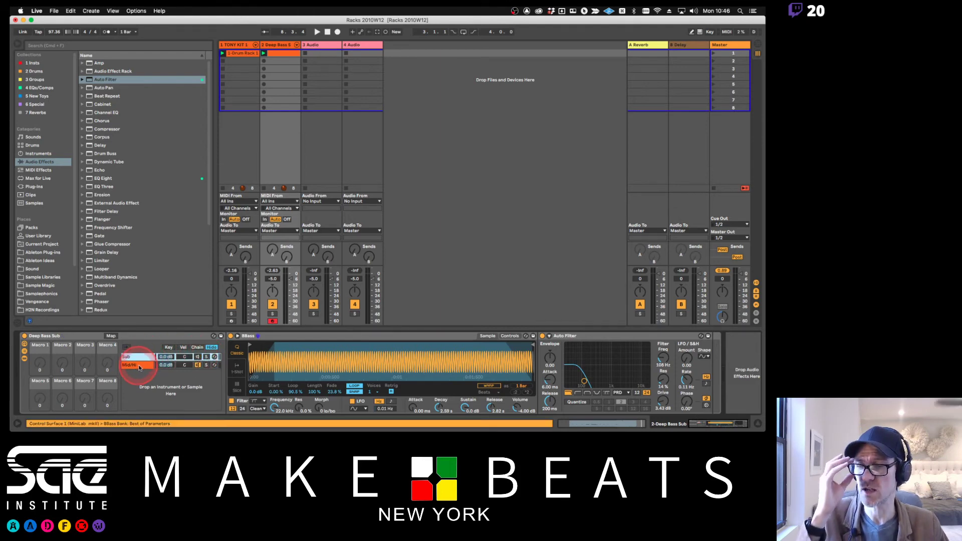
pyautogui.click(140, 366)
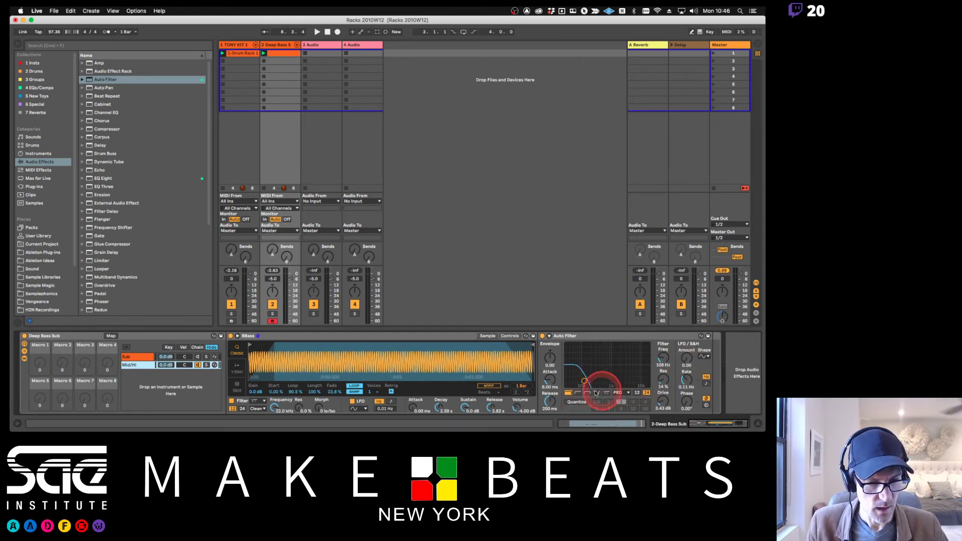
pyautogui.click(577, 393)
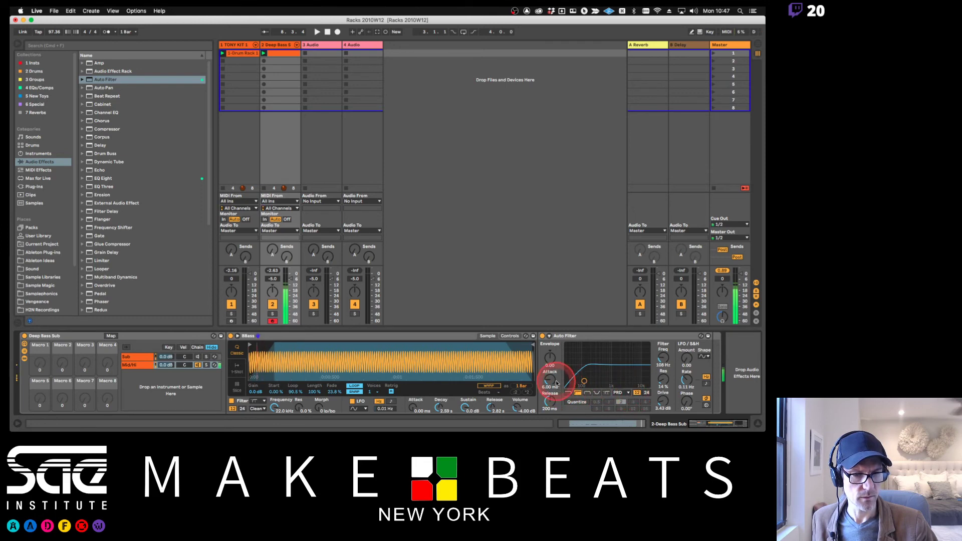
pyautogui.moveTo(661, 357); pyautogui.dragTo(663, 360)
# Compare the Sub and Mid/Hi chains by activating each one alone, finishing with only Mid/Hi active.
pyautogui.click(198, 365)
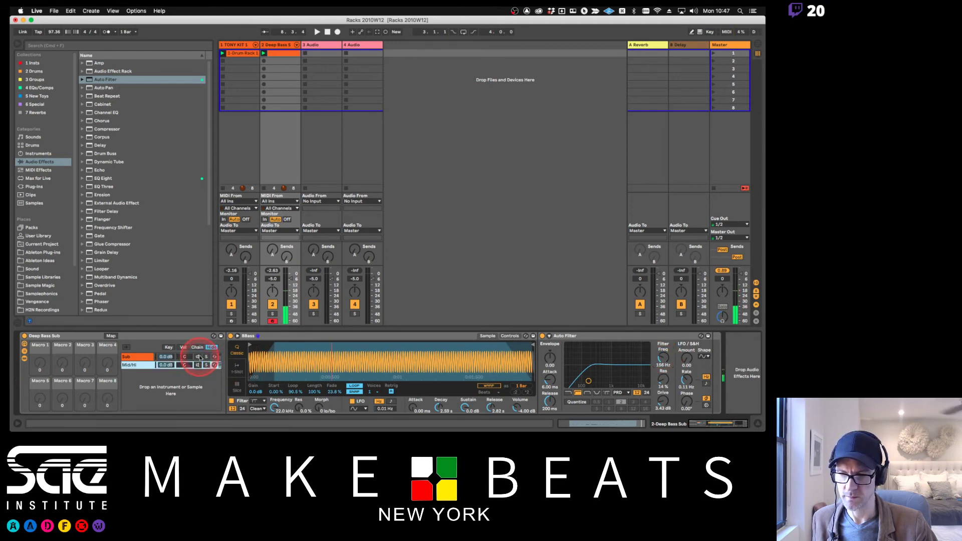
pyautogui.click(198, 356)
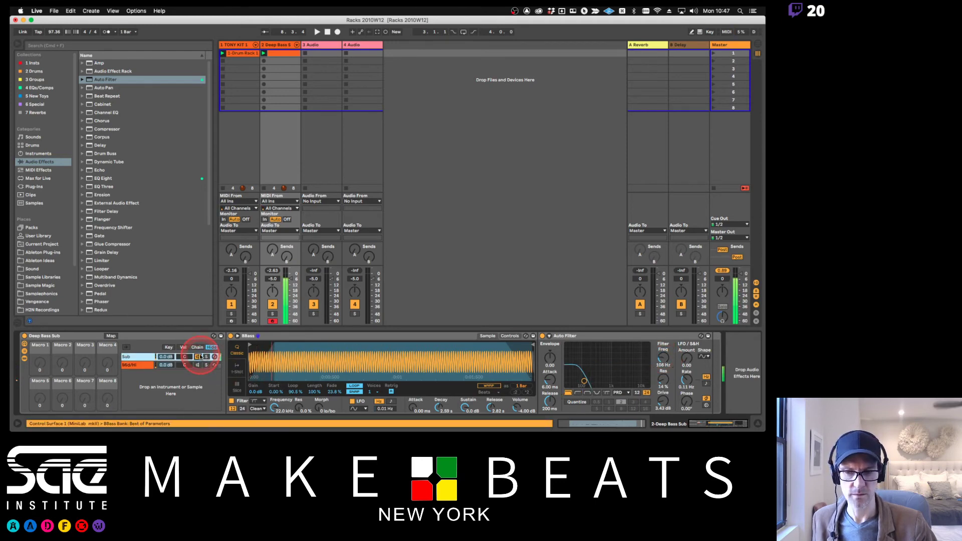
pyautogui.click(199, 356)
pyautogui.click(197, 365)
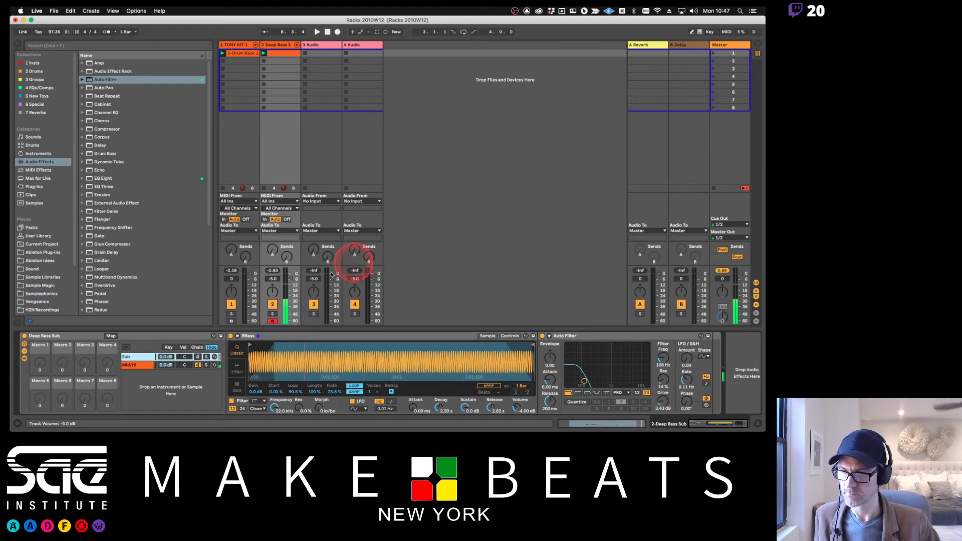
# Add an Overdrive from the audio effects to the Mid/Hi chain after its Auto Filter.
pyautogui.click(143, 363)
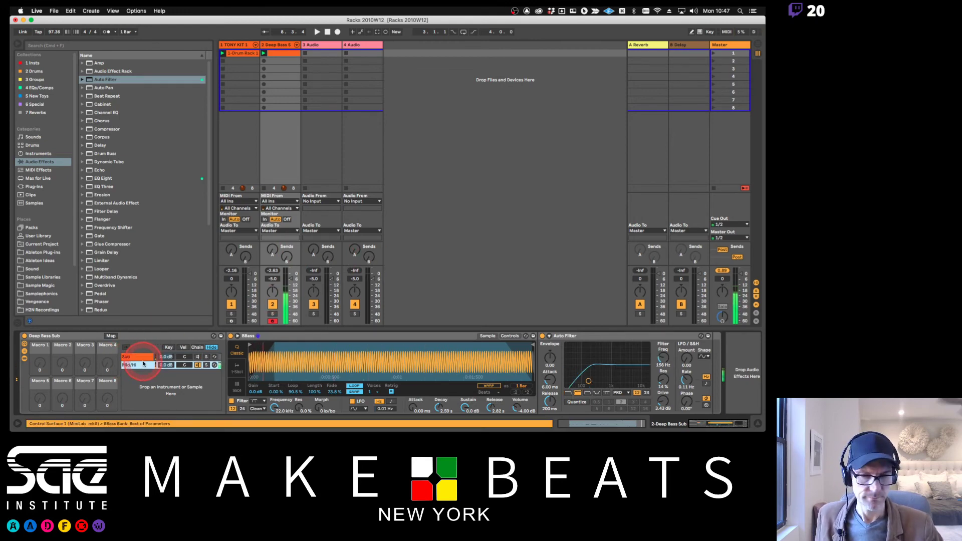
pyautogui.scroll(-6, 125, 255)
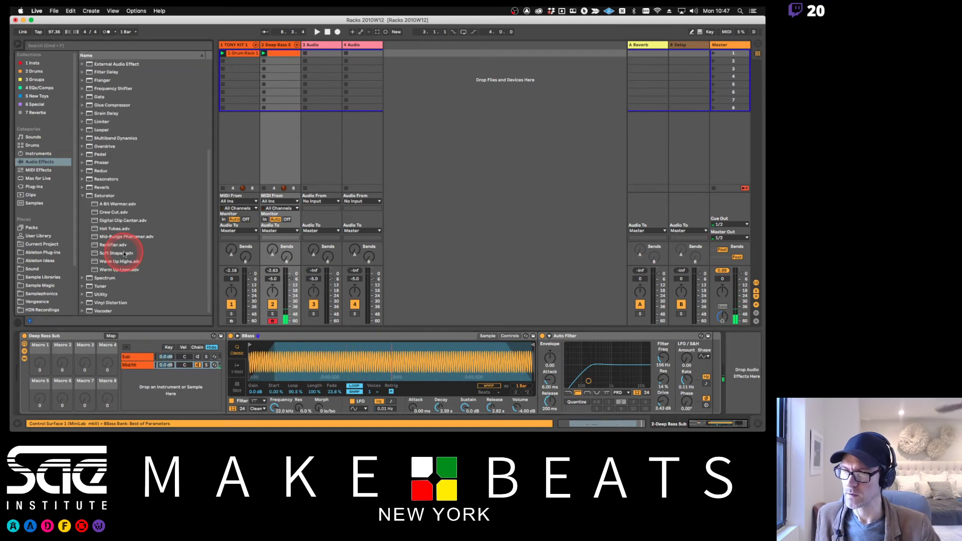
pyautogui.click(84, 196)
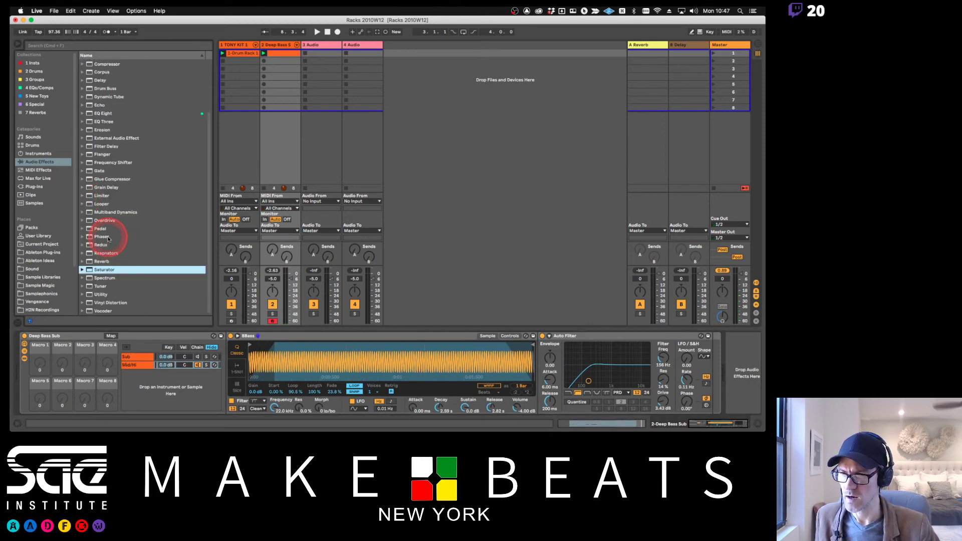
pyautogui.moveTo(102, 221); pyautogui.dragTo(141, 373)
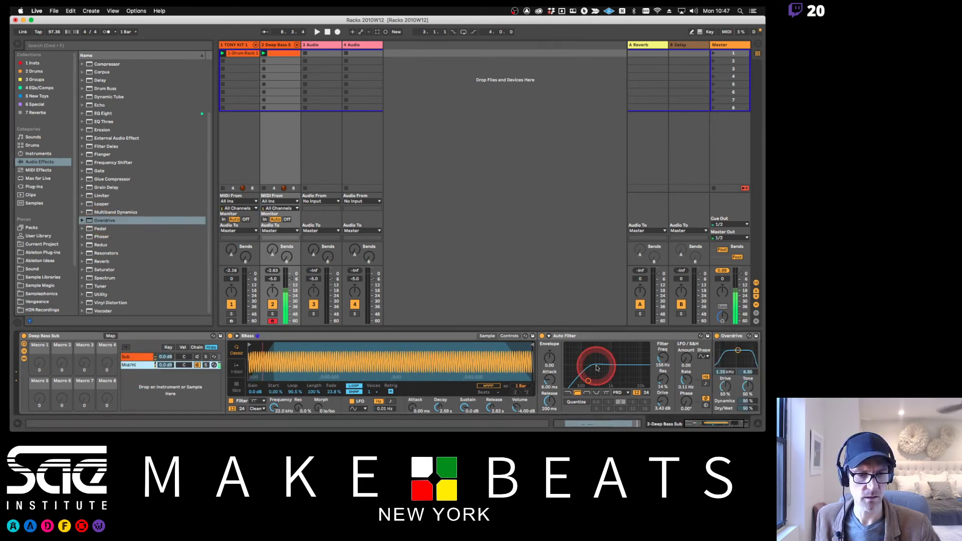
pyautogui.moveTo(700, 423); pyautogui.dragTo(718, 424)
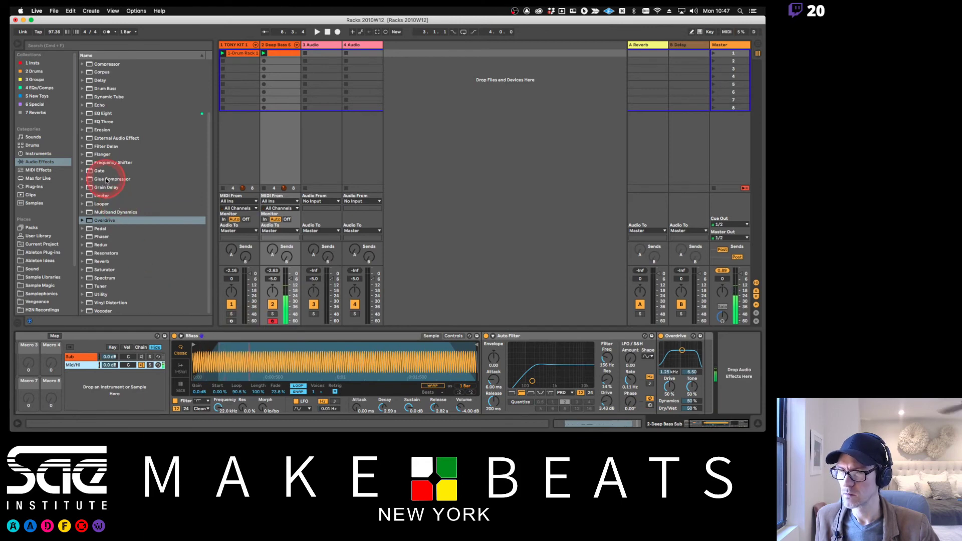
# Add a Glue Compressor to the Mid/Hi chain and set its threshold to -31.4 dB and makeup to 8.10 dB.
pyautogui.moveTo(111, 178); pyautogui.dragTo(81, 364)
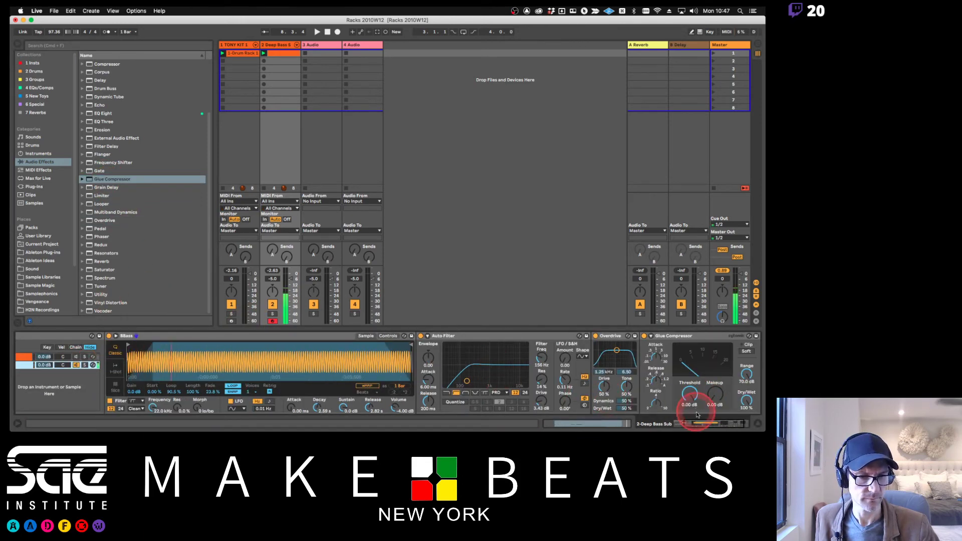
pyautogui.moveTo(698, 424); pyautogui.dragTo(751, 422)
pyautogui.click(602, 357)
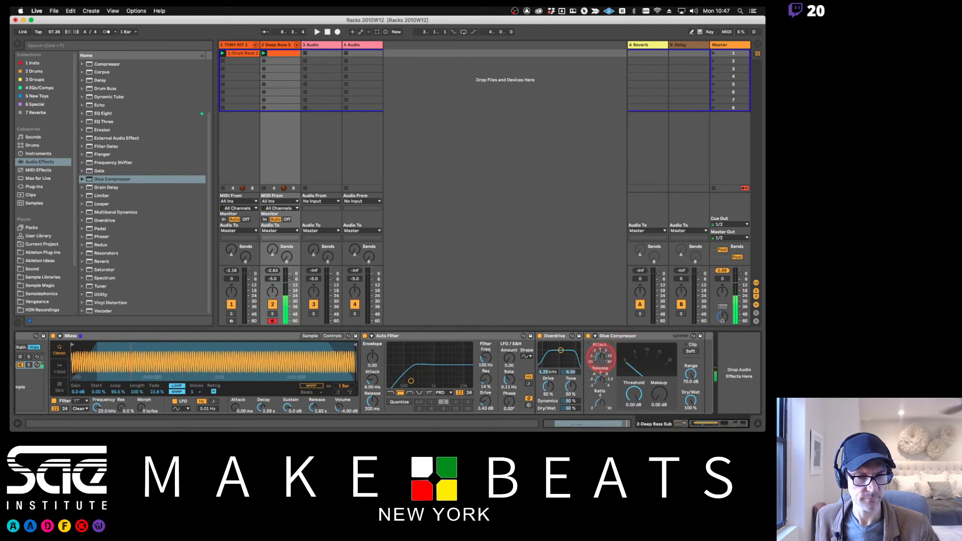
pyautogui.click(600, 378)
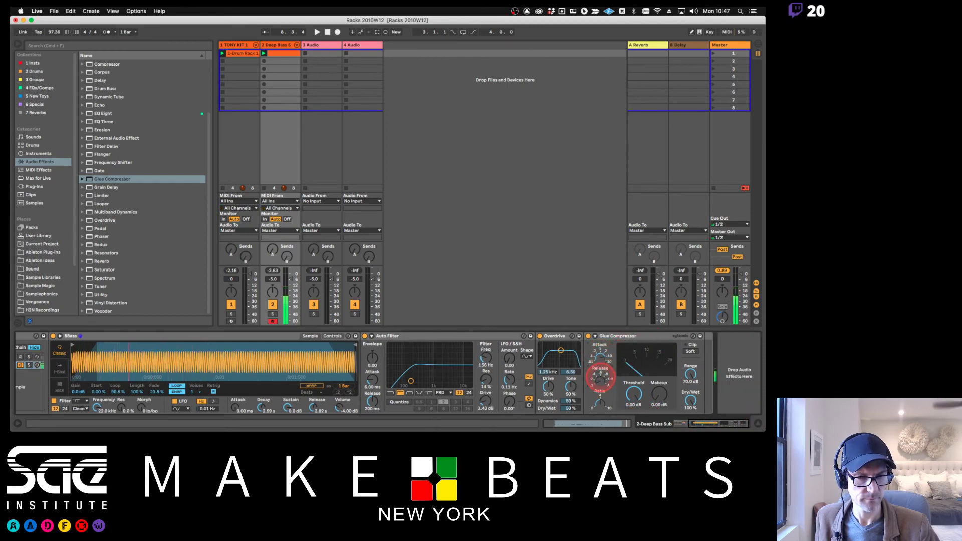
pyautogui.click(633, 392)
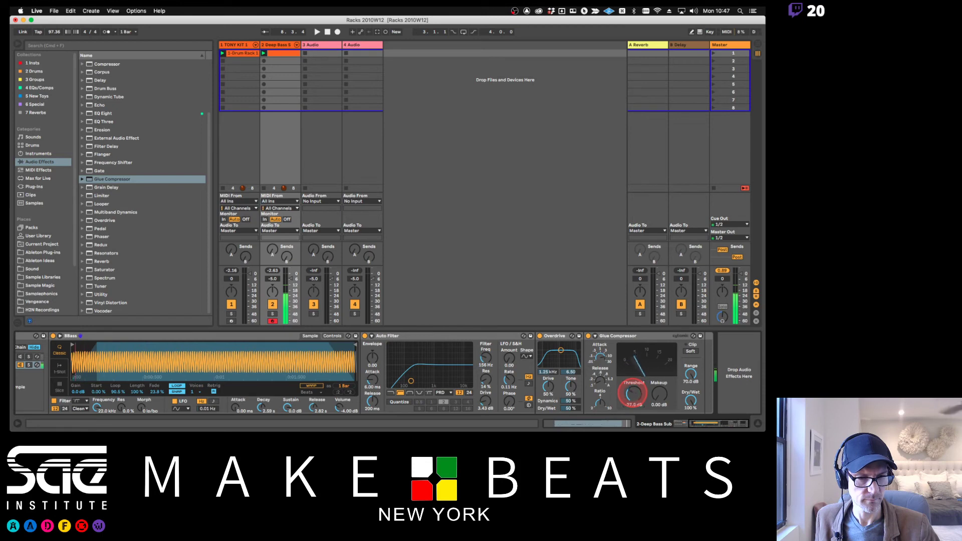
pyautogui.moveTo(658, 394); pyautogui.dragTo(656, 393)
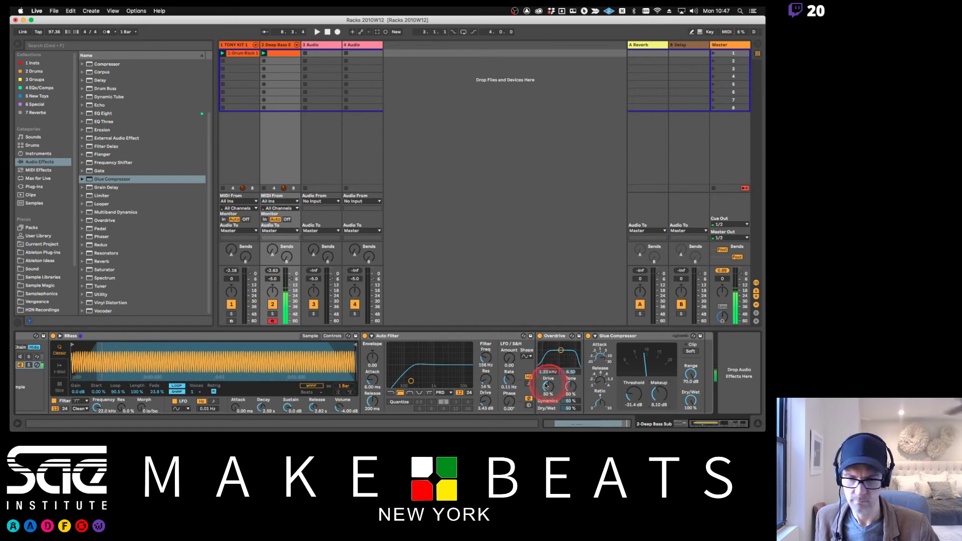
# Adjust the Overdrive's drive to about 73% and its tone, and set its filter to about 213 Hz with a 3.86 bandwidth.
pyautogui.click(508, 389)
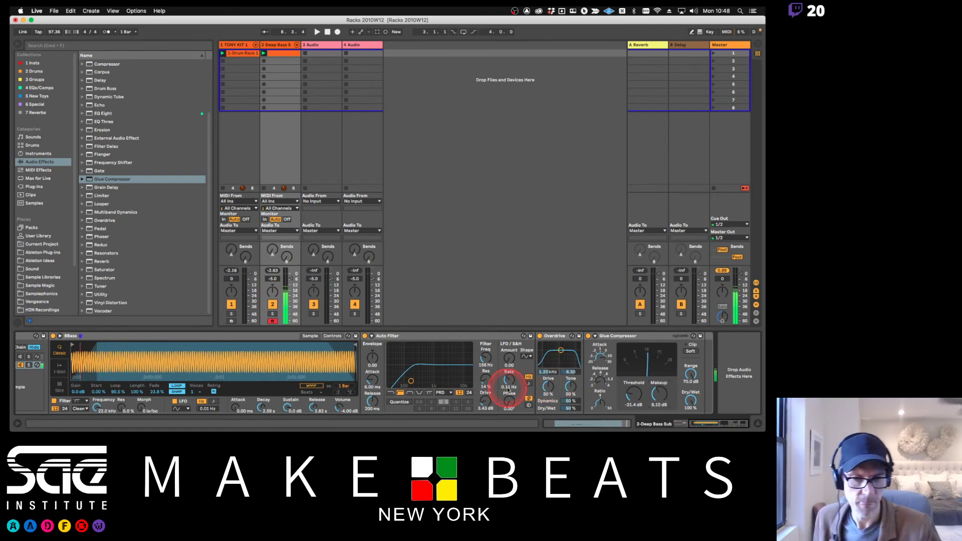
pyautogui.click(547, 388)
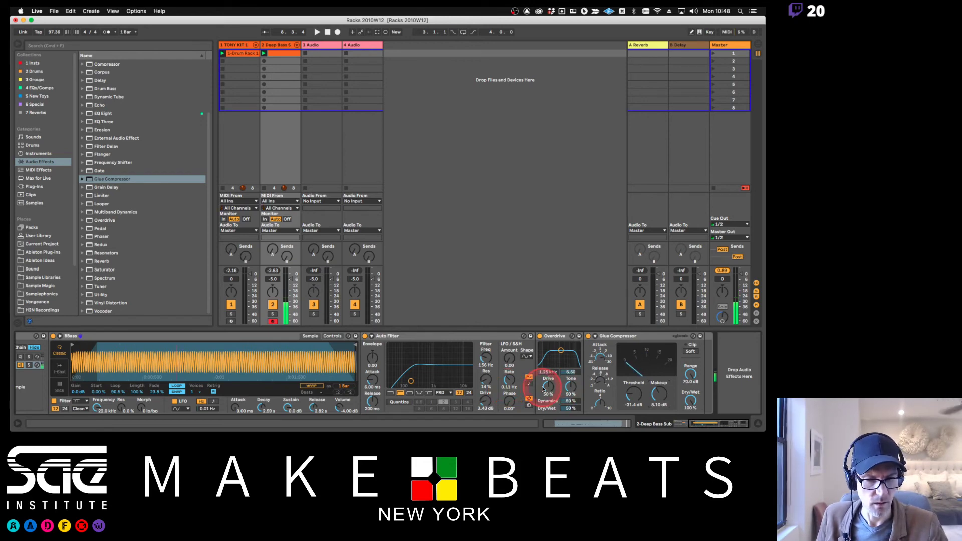
pyautogui.moveTo(571, 386); pyautogui.dragTo(570, 389)
pyautogui.moveTo(561, 350); pyautogui.dragTo(550, 358)
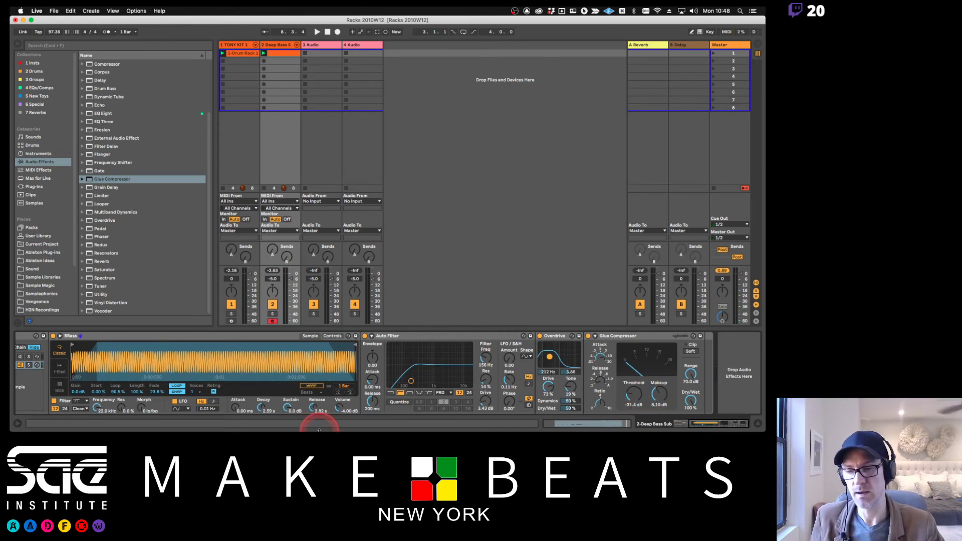
# Audition the Sub chain together with the Mid/Hi chain, then deactivate the Sub chain again.
pyautogui.moveTo(707, 423); pyautogui.dragTo(675, 423)
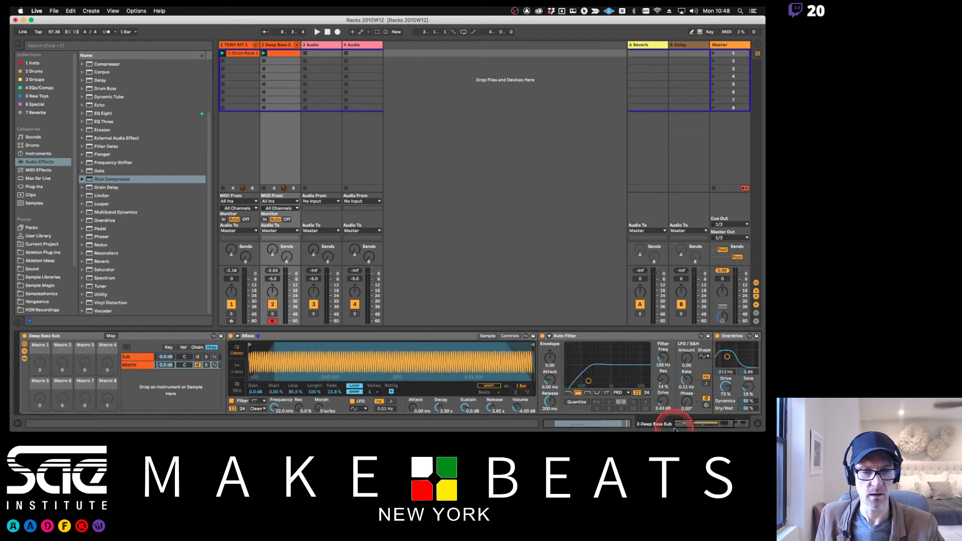
pyautogui.click(199, 357)
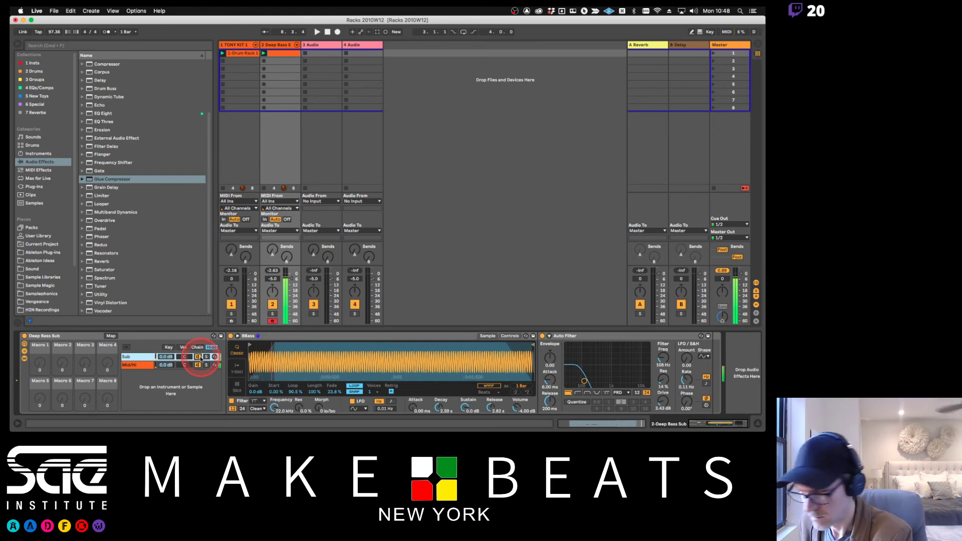
pyautogui.click(199, 356)
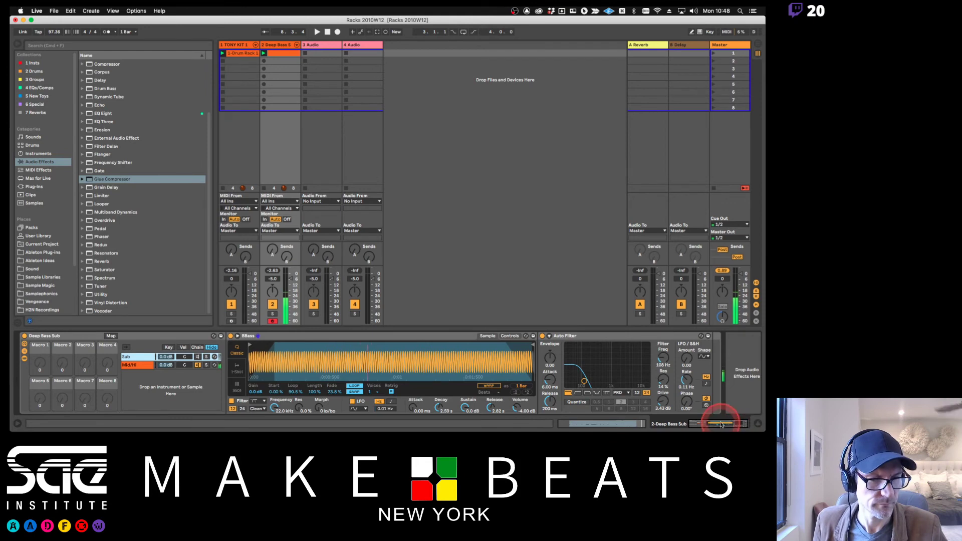
# Add a second Auto Filter at the end of the Mid/Hi chain and set its low-pass frequency to about 640 Hz.
pyautogui.click(743, 425)
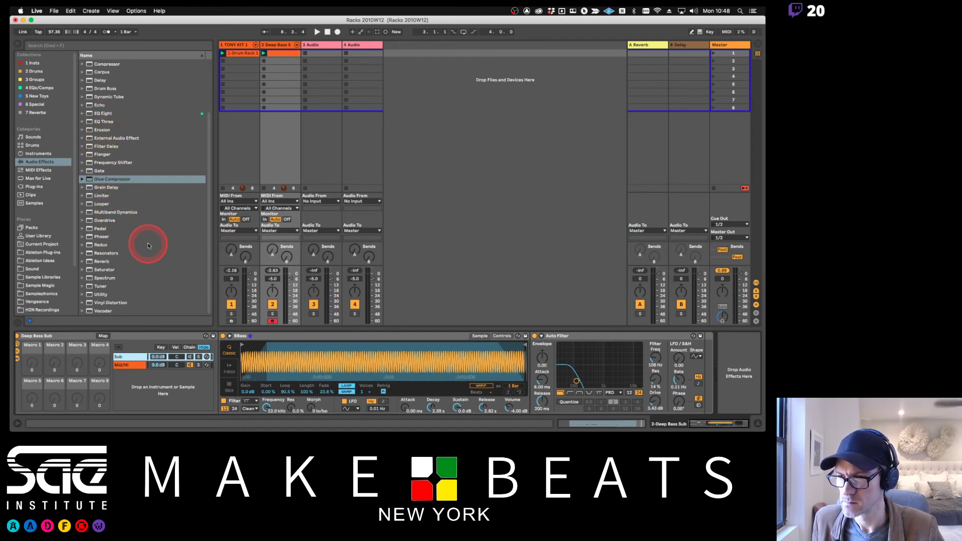
pyautogui.scroll(3, 148, 246)
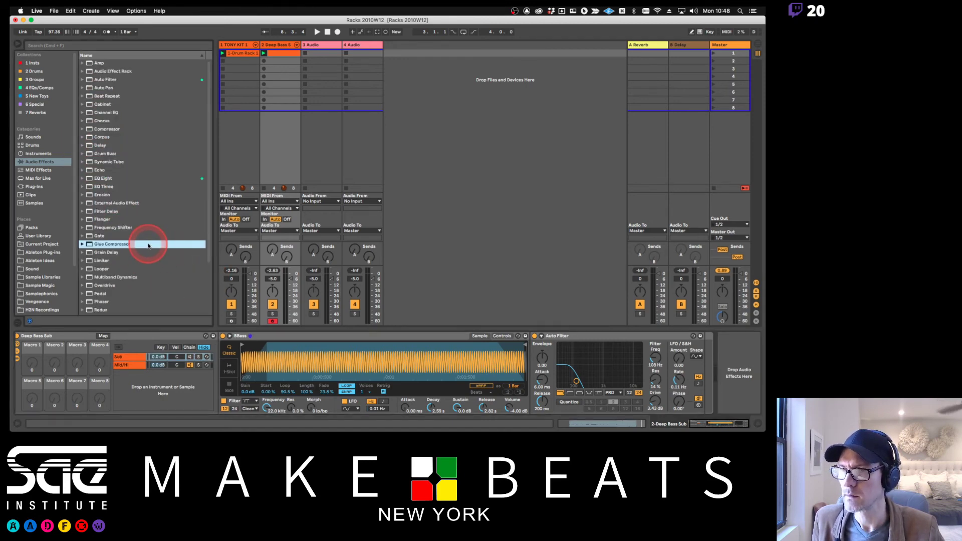
pyautogui.click(103, 79)
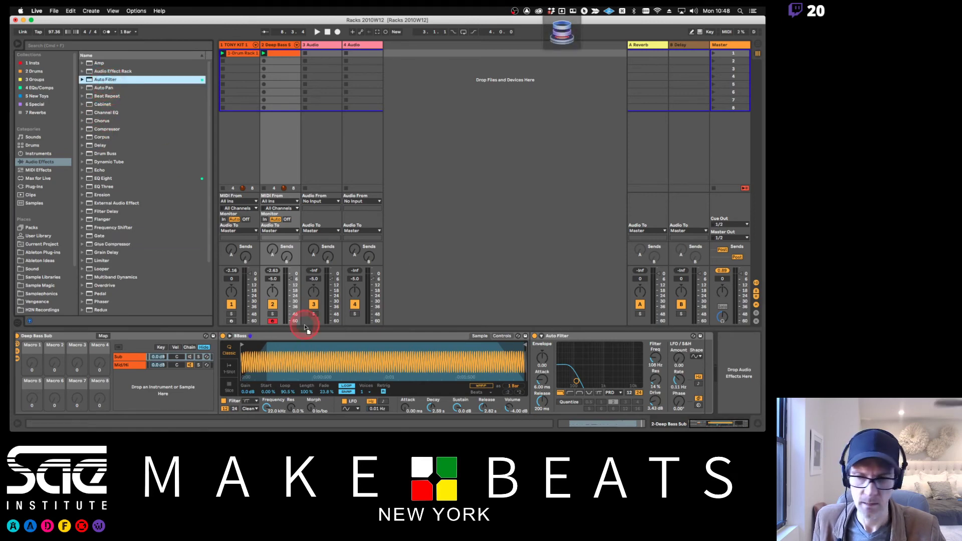
pyautogui.moveTo(305, 326); pyautogui.dragTo(138, 365)
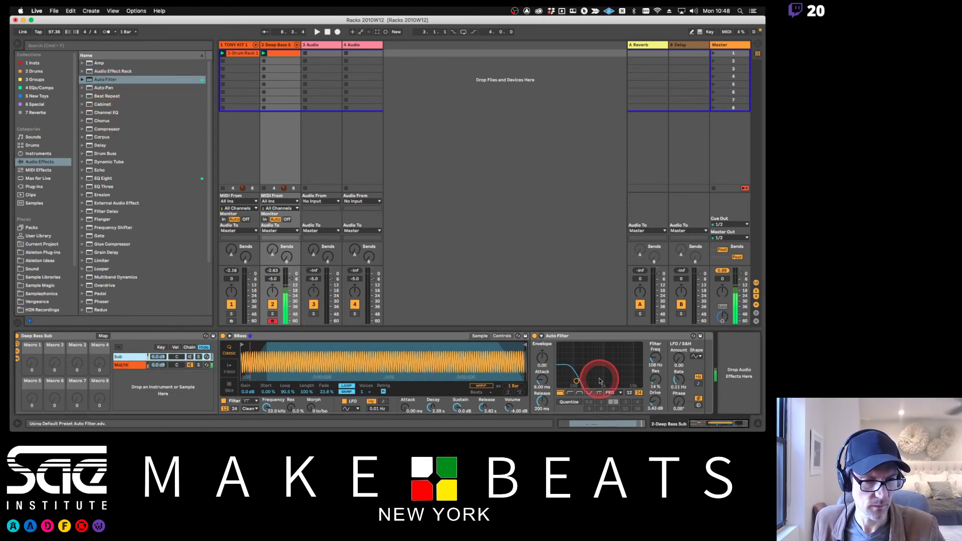
pyautogui.click(138, 365)
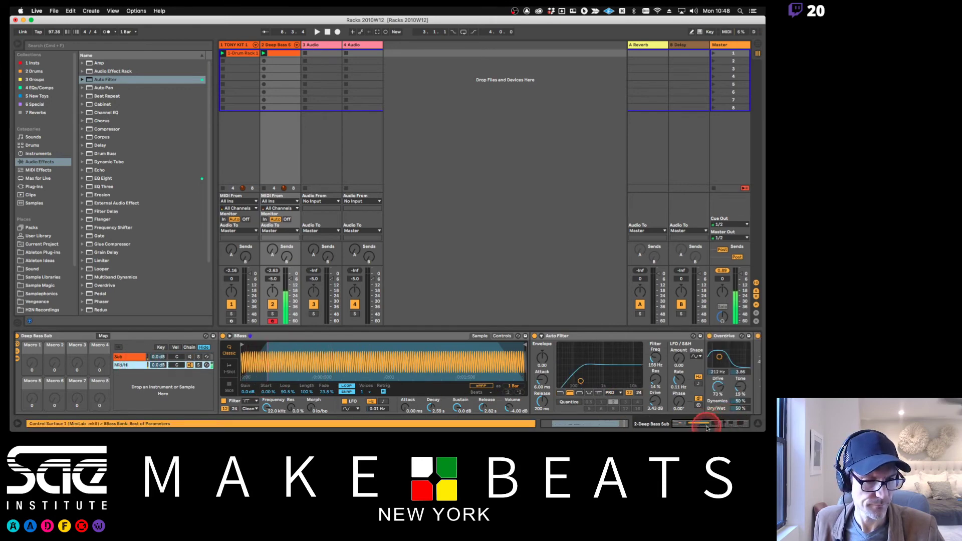
pyautogui.moveTo(704, 424); pyautogui.dragTo(738, 424)
pyautogui.moveTo(658, 355); pyautogui.dragTo(656, 356)
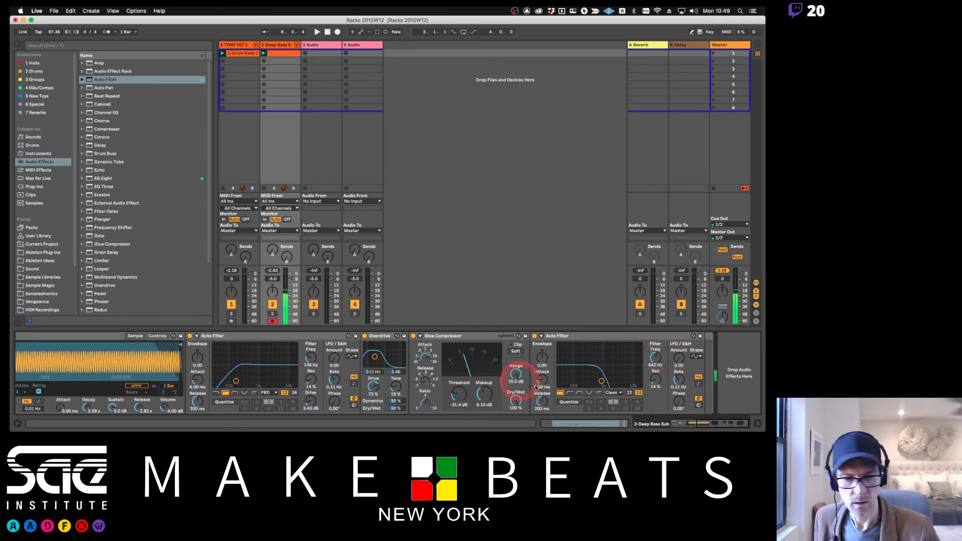
# Return to the start of the Deep Bass Sub rack and list the Mallets presets in the Sounds library.
pyautogui.click(672, 422)
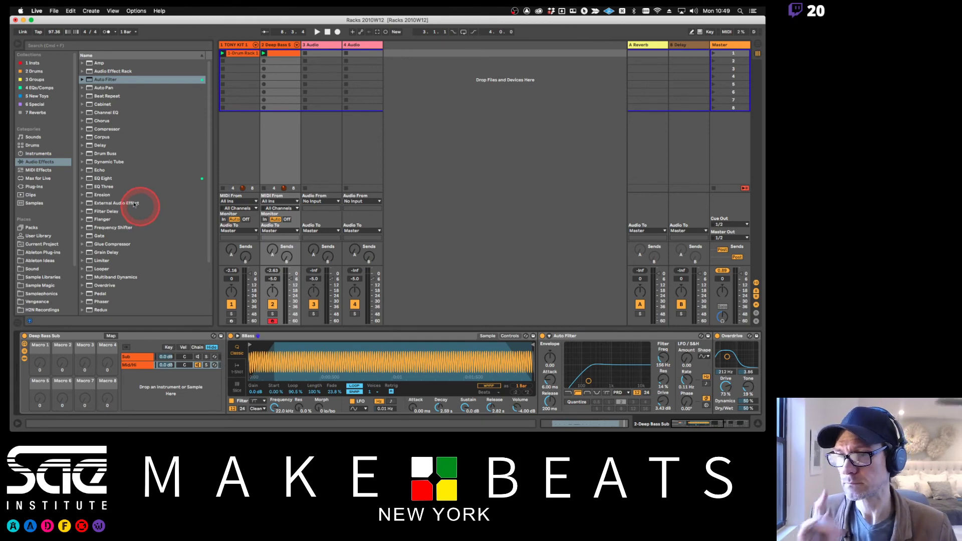
pyautogui.click(39, 154)
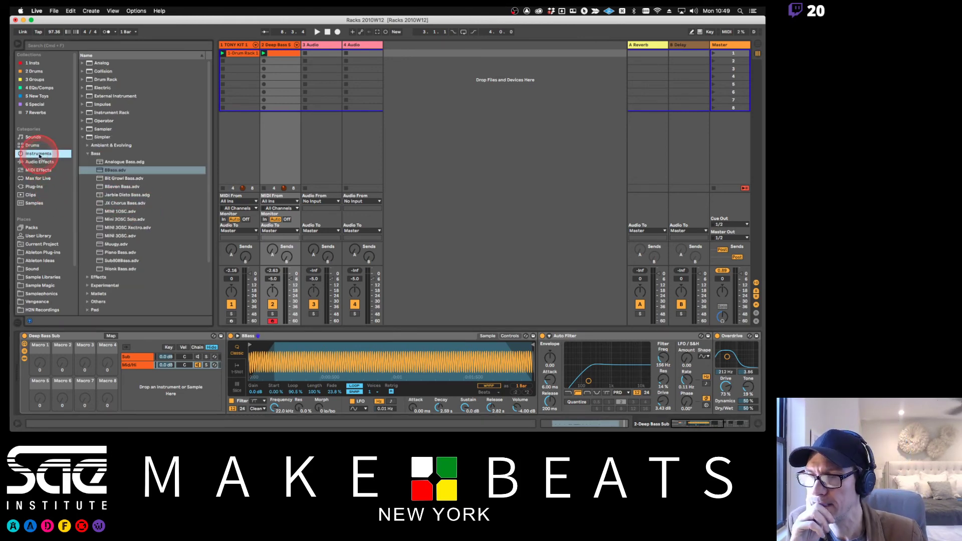
pyautogui.click(82, 137)
pyautogui.click(83, 138)
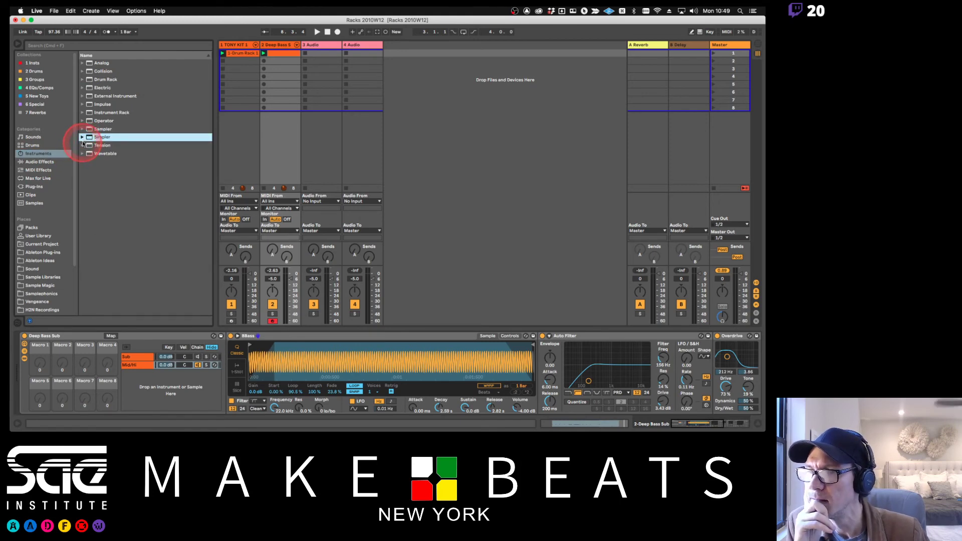
pyautogui.click(33, 137)
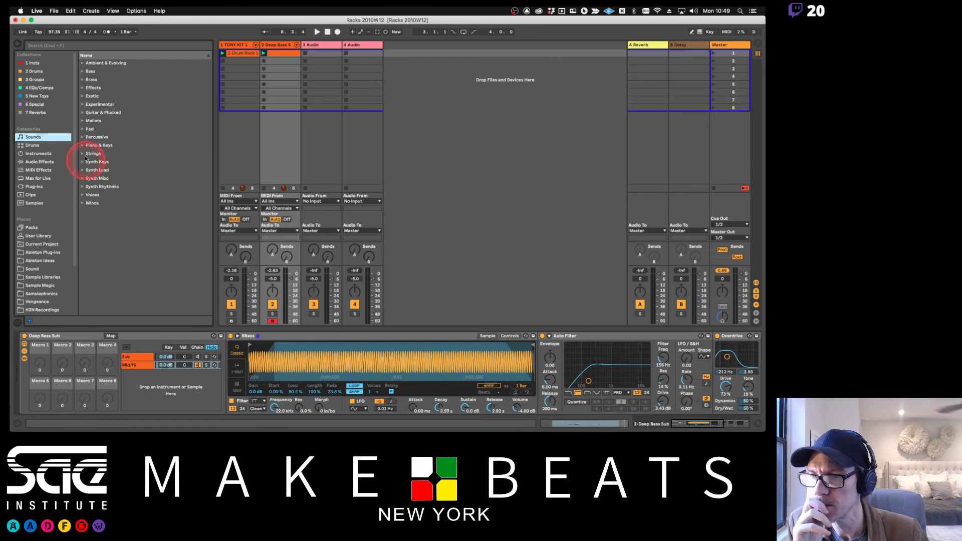
pyautogui.click(84, 120)
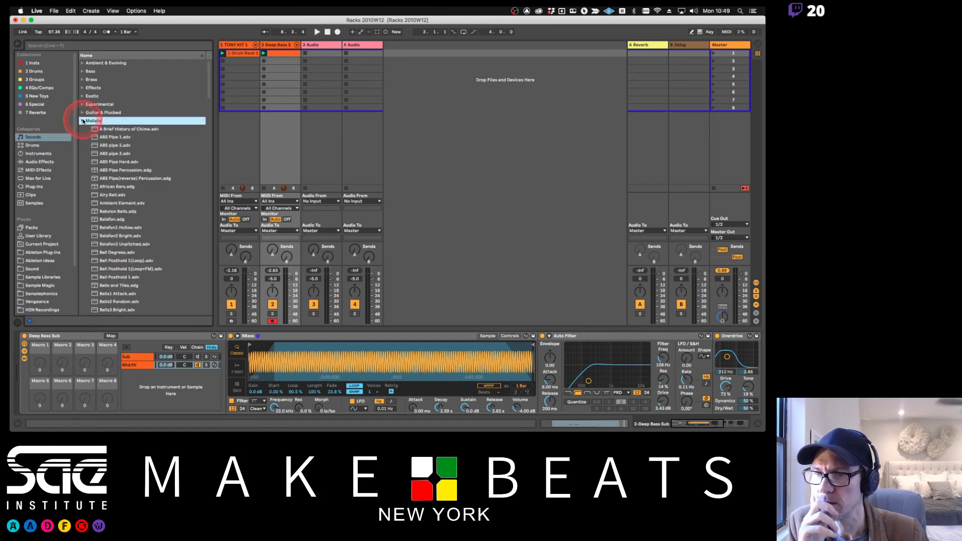
# Audition the ABS Pipe, A Brief History of Chime, Balafon and Bell Posthold 1(Loop) mallet presets.
pyautogui.click(109, 189)
pyautogui.click(110, 155)
pyautogui.click(108, 145)
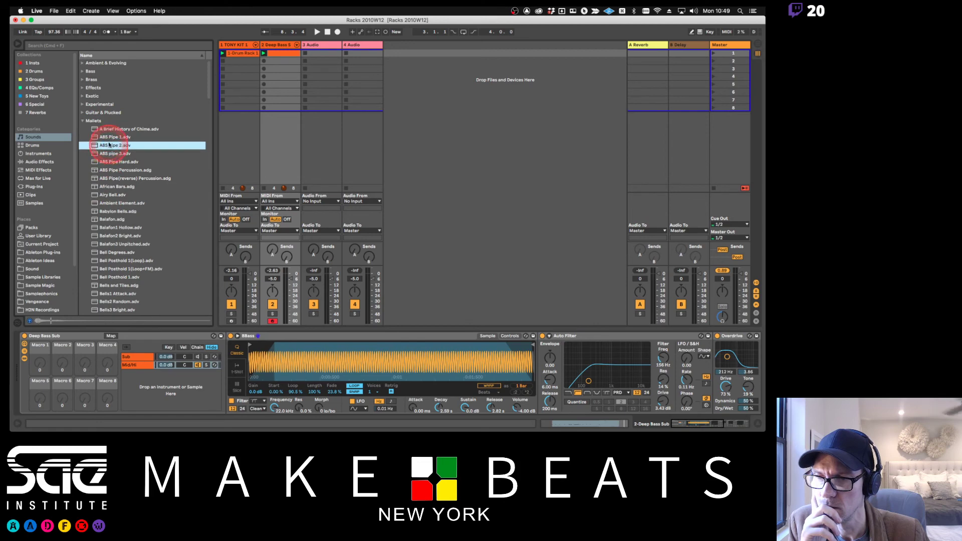
pyautogui.click(111, 136)
pyautogui.click(112, 129)
pyautogui.click(116, 219)
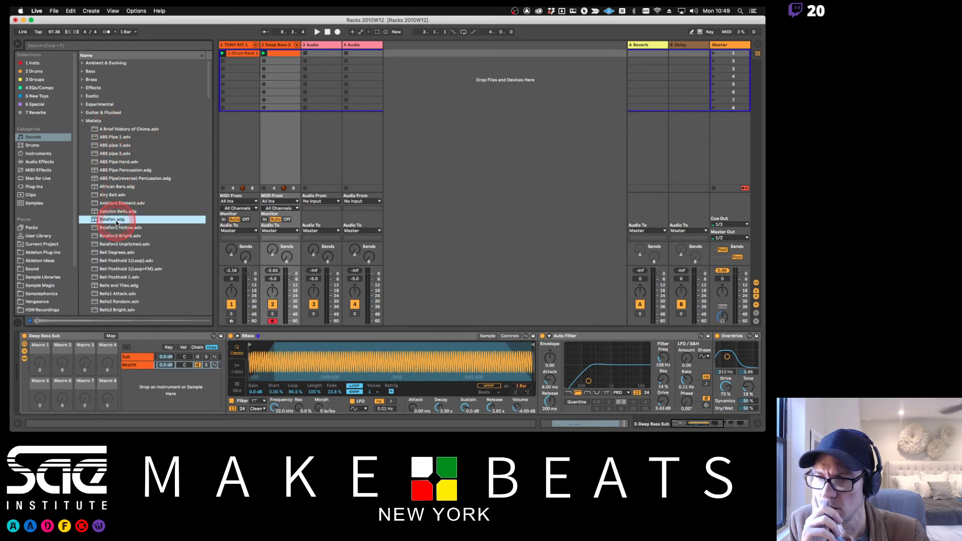
pyautogui.click(112, 226)
pyautogui.click(112, 220)
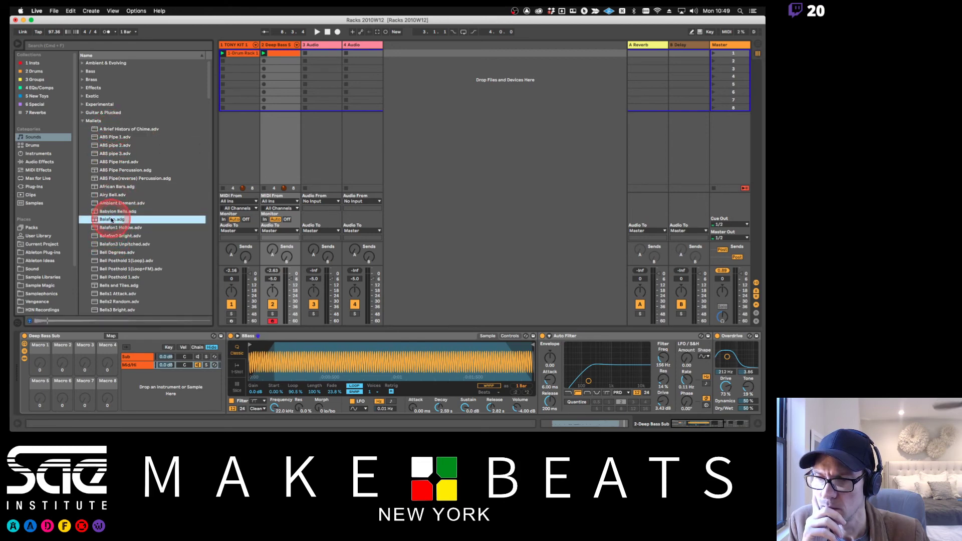
pyautogui.moveTo(105, 219)
pyautogui.mouseDown()
pyautogui.moveTo(125, 282)
pyautogui.moveTo(126, 384)
pyautogui.moveTo(121, 228)
pyautogui.mouseUp()
pyautogui.click(119, 260)
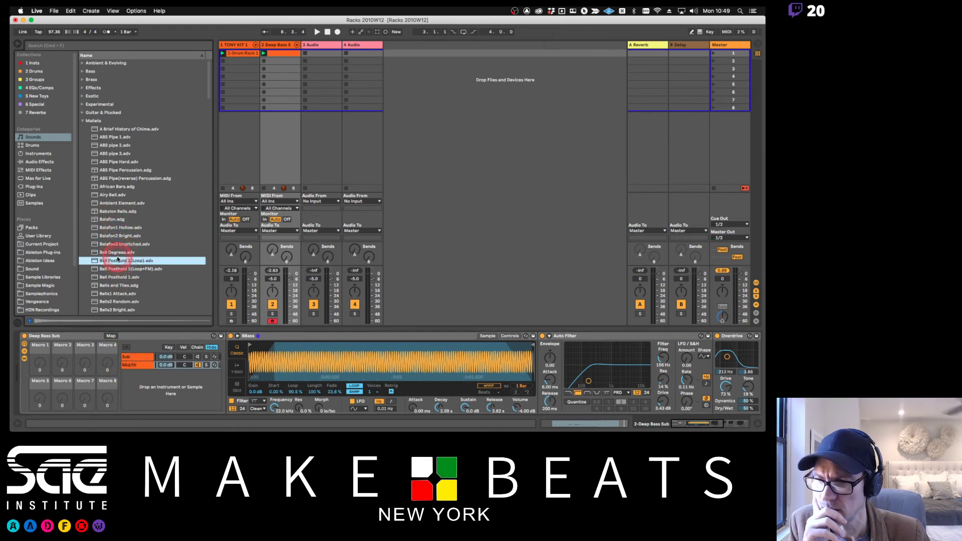
# Audition the remaining Bell Posthold presets and the Bells series, including Bells2 Random, Bells6 Deep and Bells7 Dark.
pyautogui.click(117, 252)
pyautogui.click(116, 244)
pyautogui.click(117, 268)
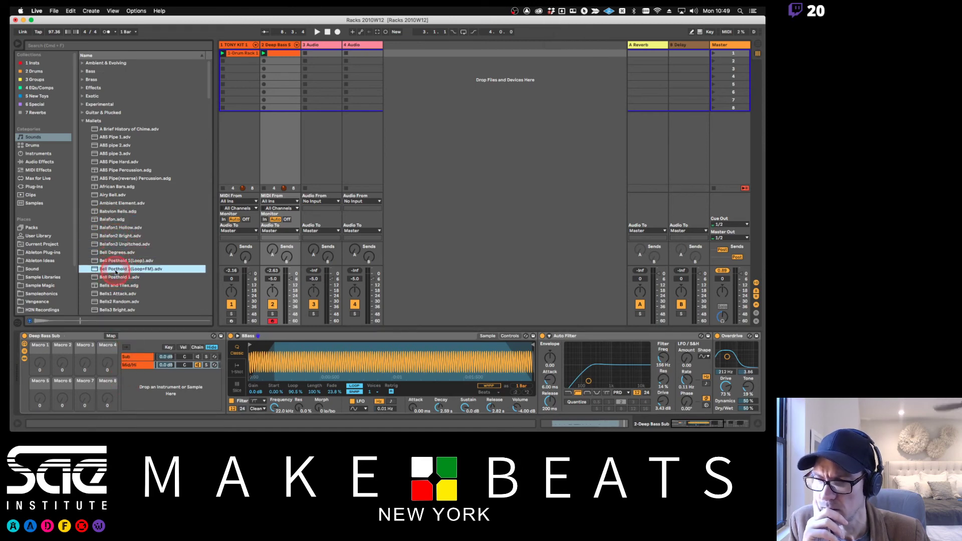
pyautogui.click(117, 277)
pyautogui.scroll(-3, 117, 278)
pyautogui.click(114, 267)
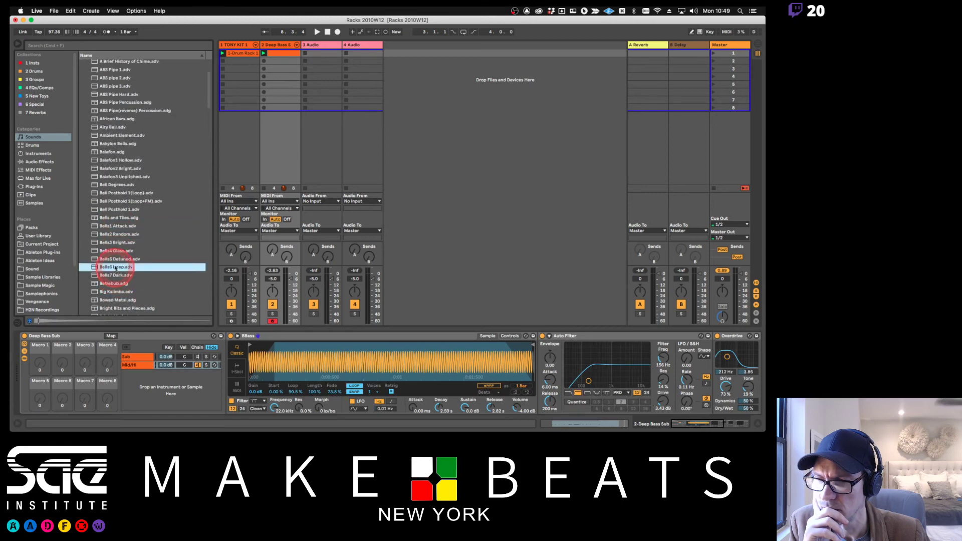
pyautogui.click(113, 251)
pyautogui.click(116, 242)
pyautogui.click(116, 235)
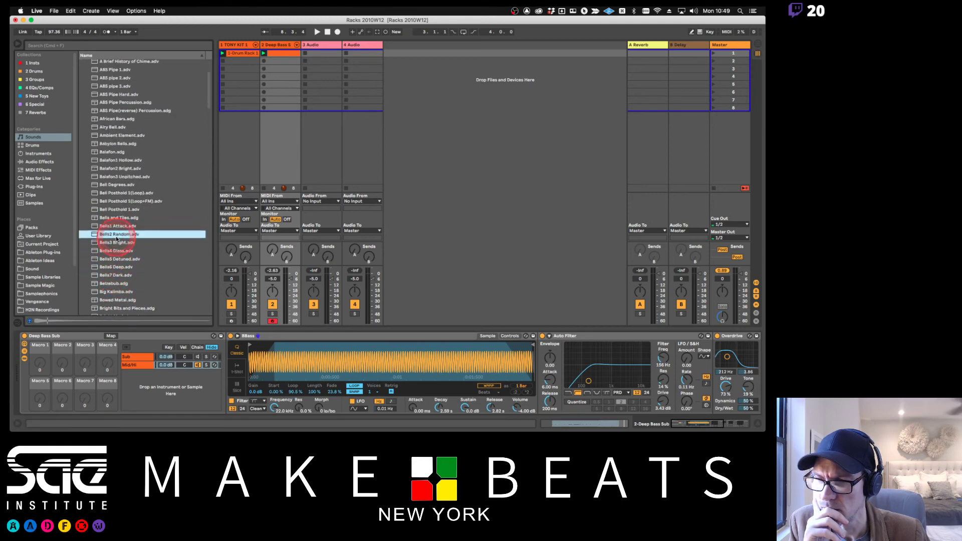
pyautogui.click(116, 228)
pyautogui.click(115, 267)
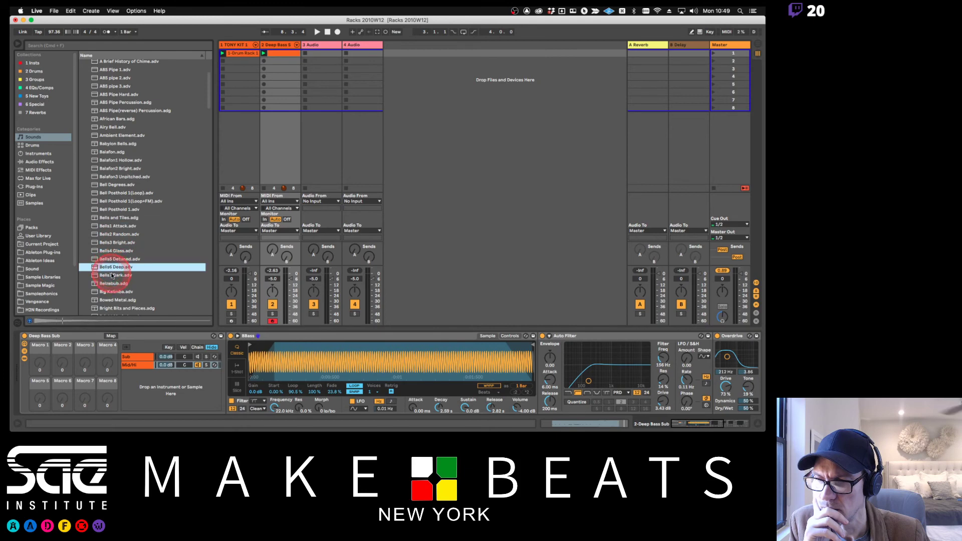
pyautogui.click(112, 276)
# Add the Big Kalimba preset as a third chain in the Deep Bass Sub rack and deactivate the Mid/Hi chain.
pyautogui.click(112, 292)
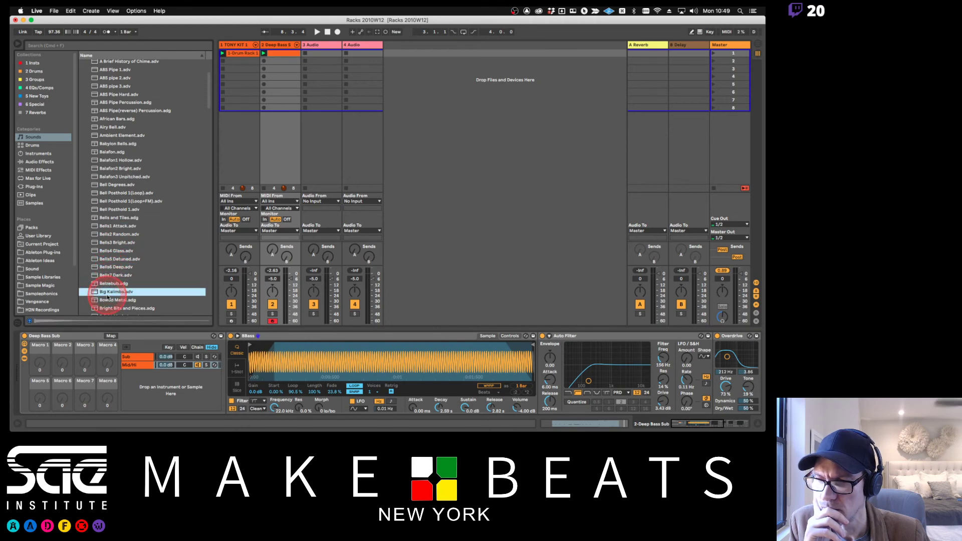
pyautogui.scroll(-3, 113, 278)
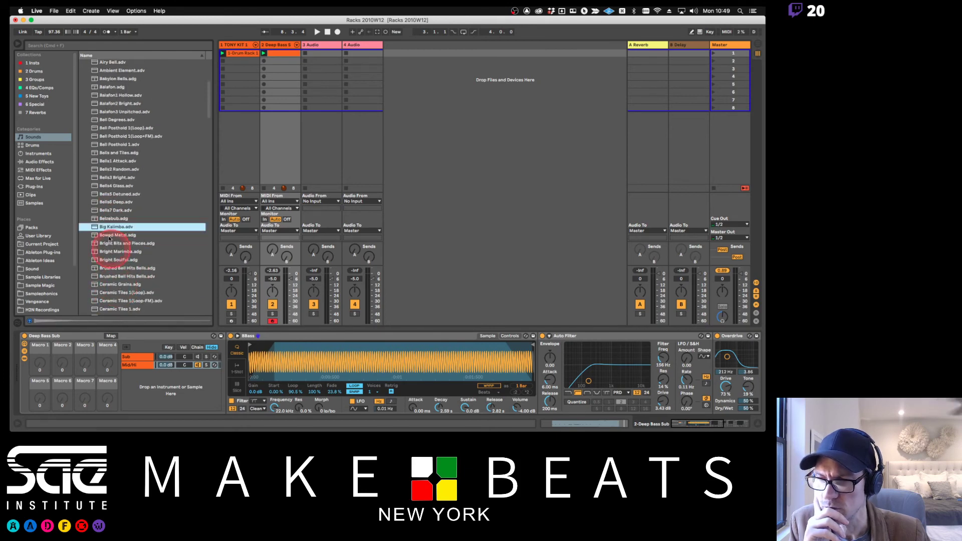
pyautogui.moveTo(111, 227); pyautogui.dragTo(141, 381)
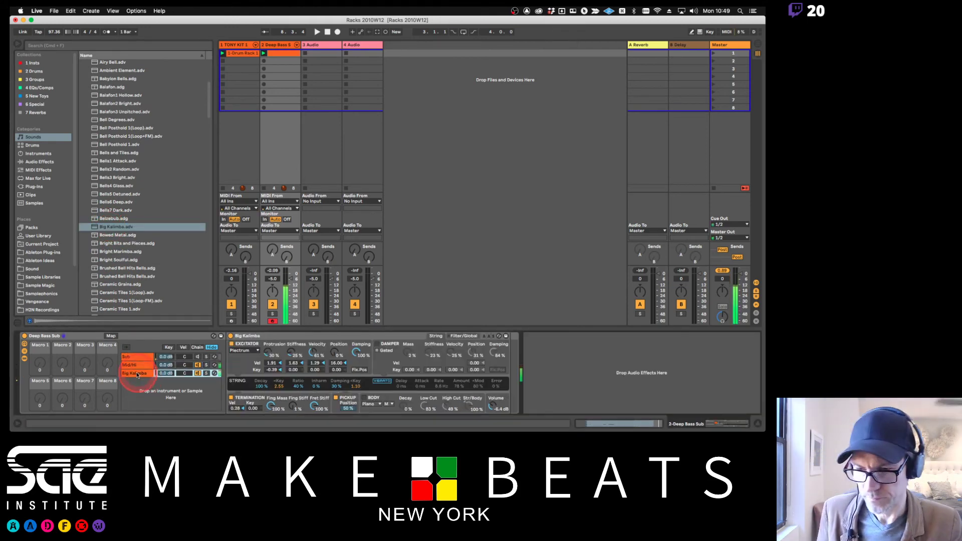
pyautogui.click(197, 367)
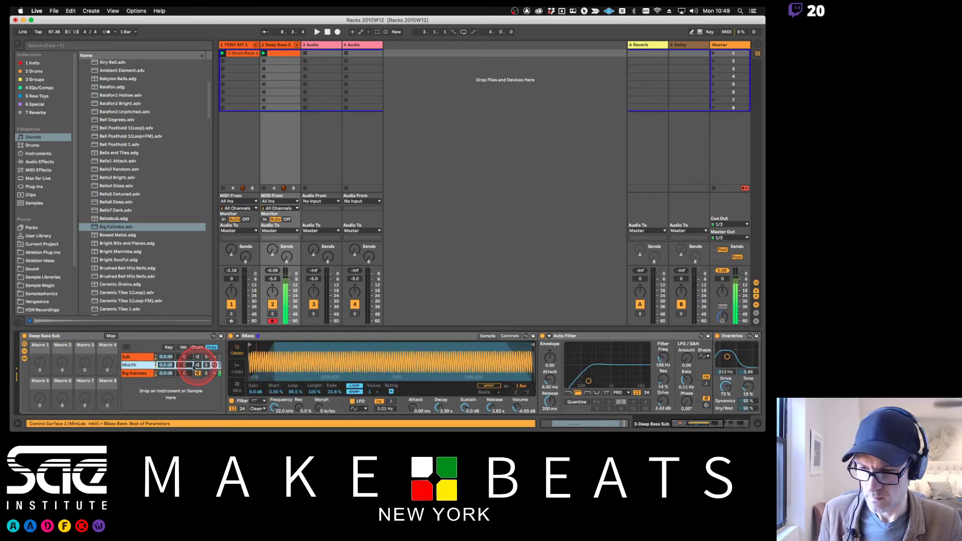
# Check Big Kalimba's String and Filter/Global settings and adjust its excitator stiffness.
pyautogui.click(141, 374)
pyautogui.click(273, 363)
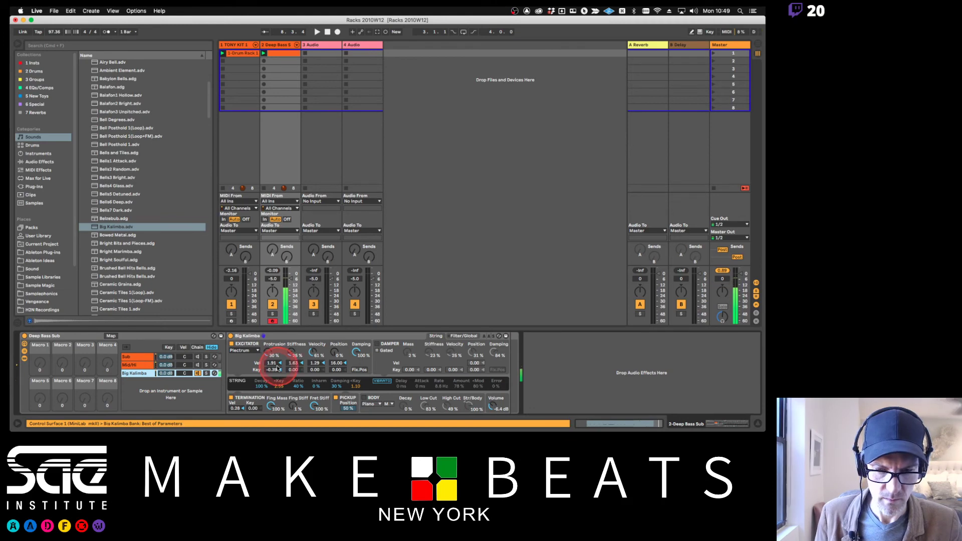
pyautogui.click(413, 344)
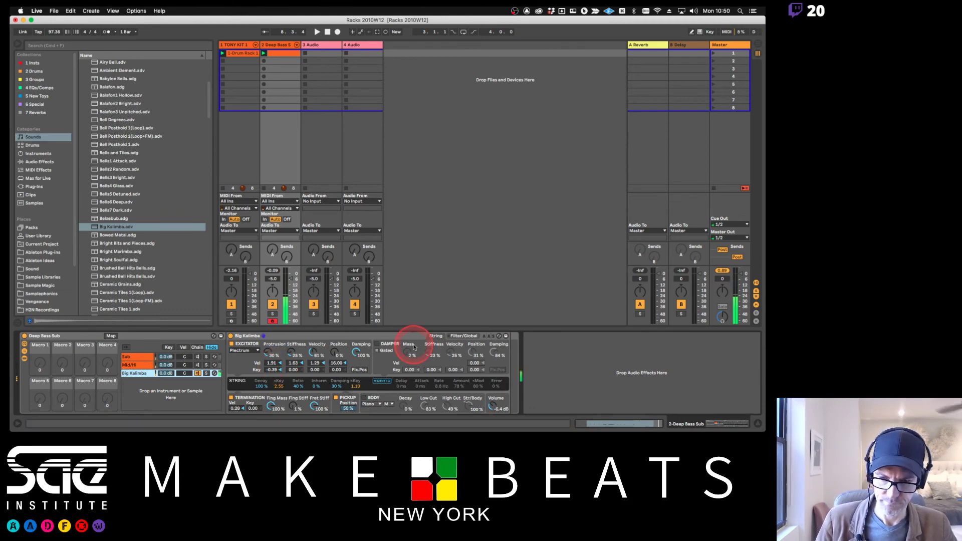
pyautogui.click(459, 337)
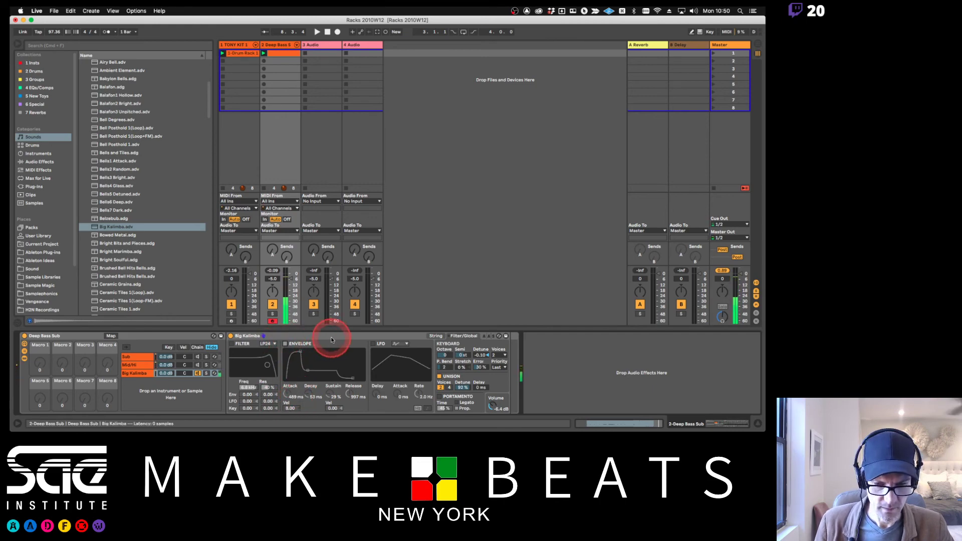
pyautogui.click(437, 337)
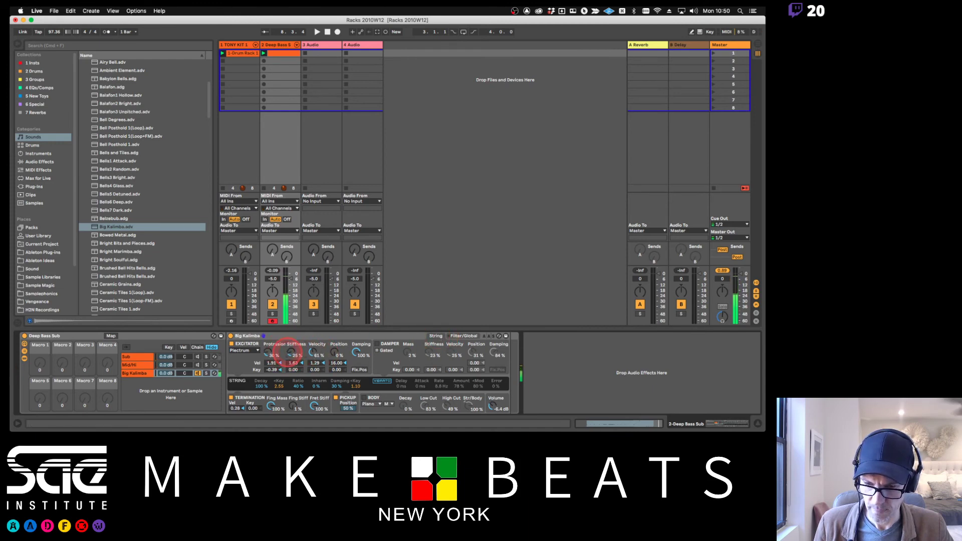
pyautogui.moveTo(292, 351); pyautogui.dragTo(294, 356)
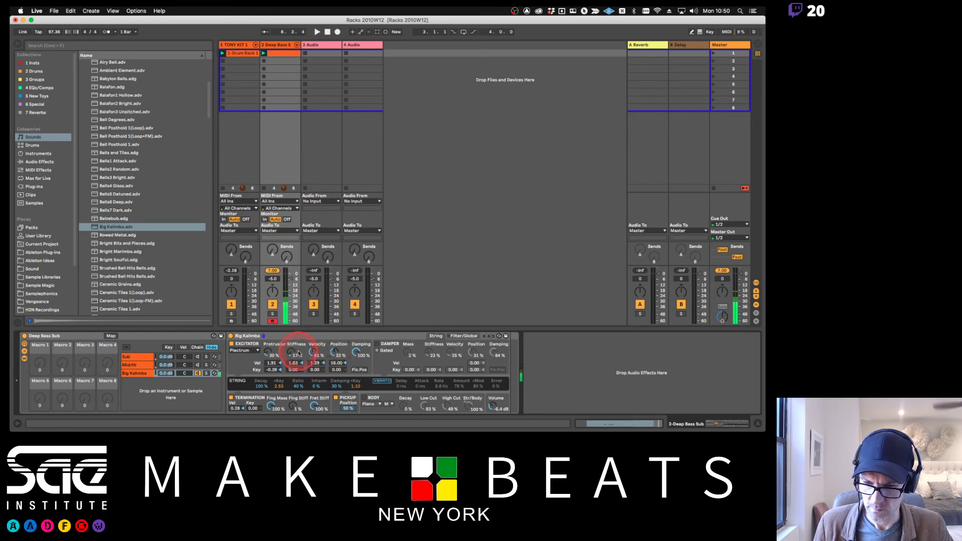
pyautogui.moveTo(294, 354); pyautogui.dragTo(295, 354)
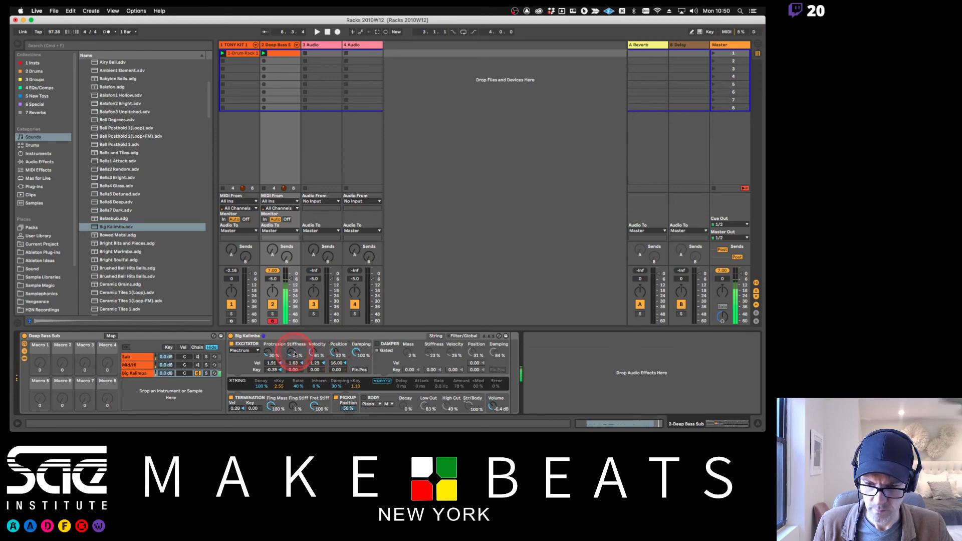
# Delete the Big Kalimba instrument from its chain.
pyautogui.click(314, 336)
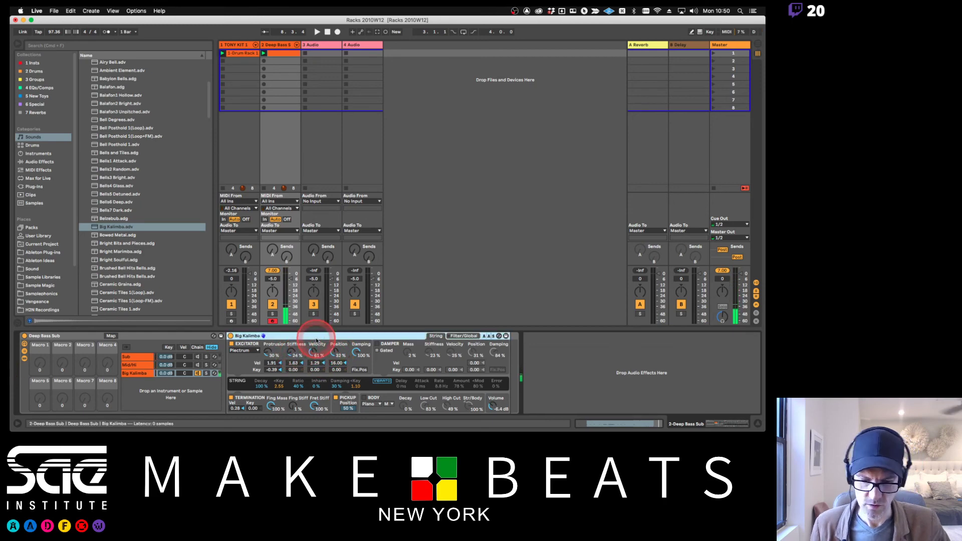
pyautogui.press('Delete')
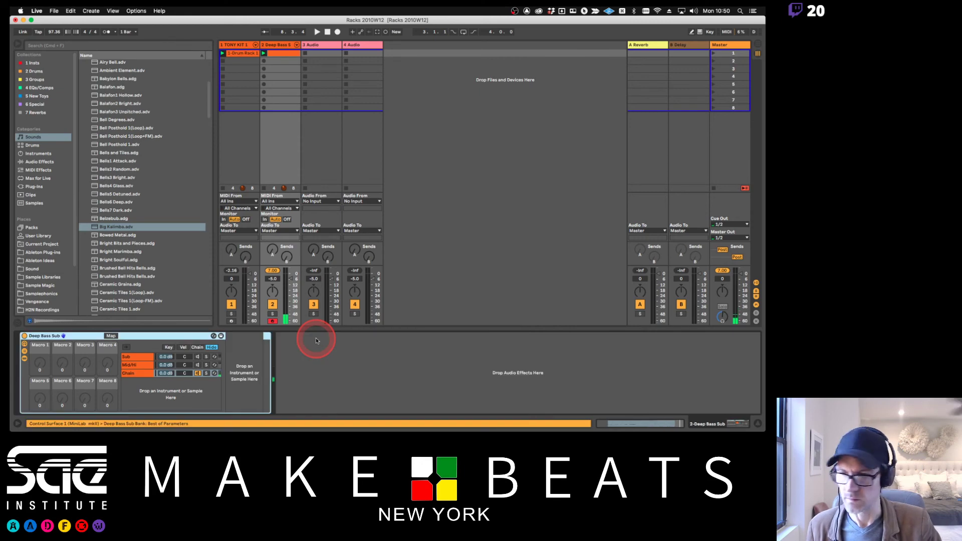
# Audition the ABS Pipe and Bell Posthold presets among Simpler's Mallets instruments.
pyautogui.click(38, 153)
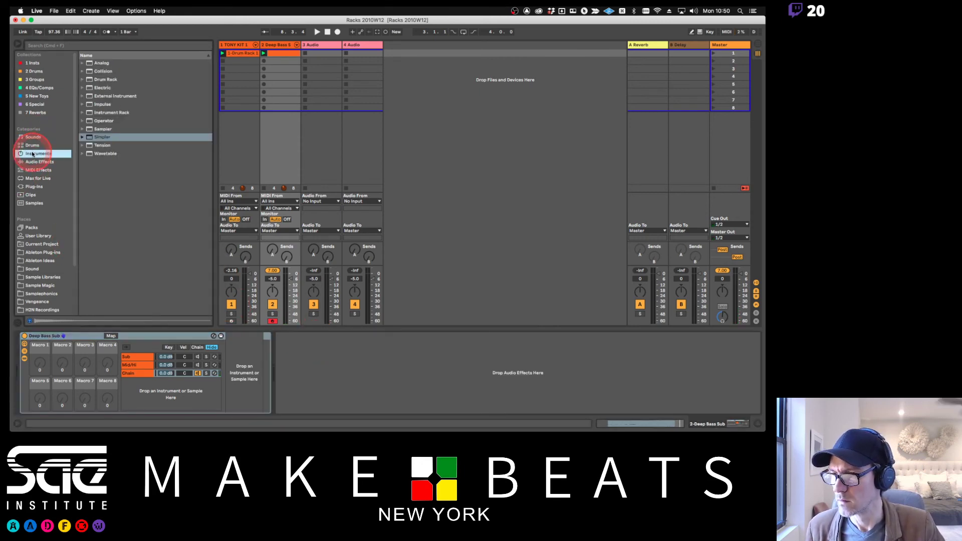
pyautogui.click(83, 138)
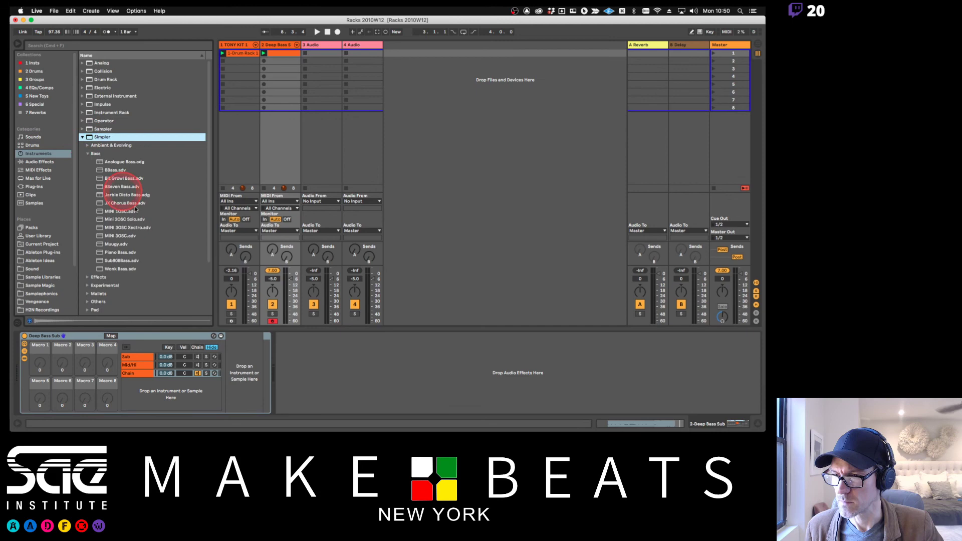
pyautogui.click(93, 154)
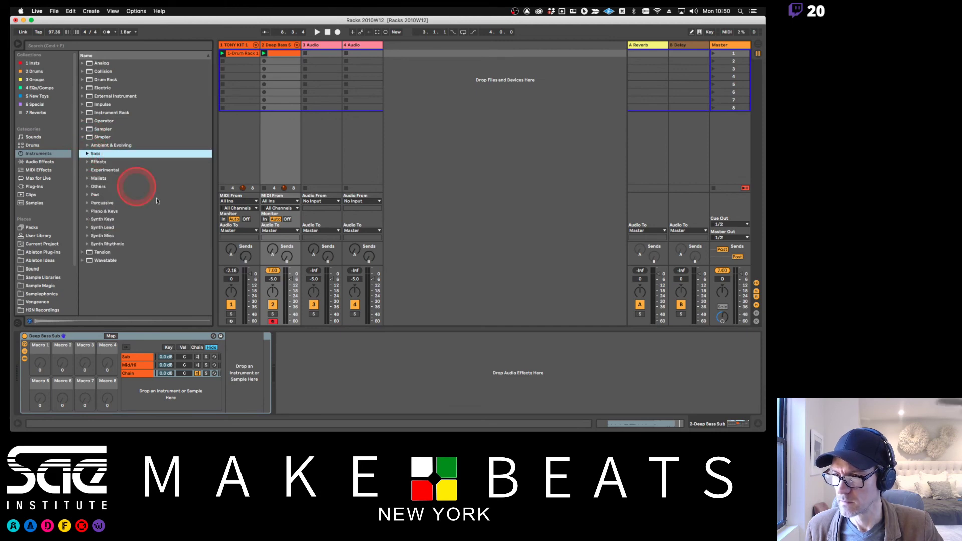
pyautogui.click(88, 179)
pyautogui.click(113, 187)
pyautogui.click(115, 211)
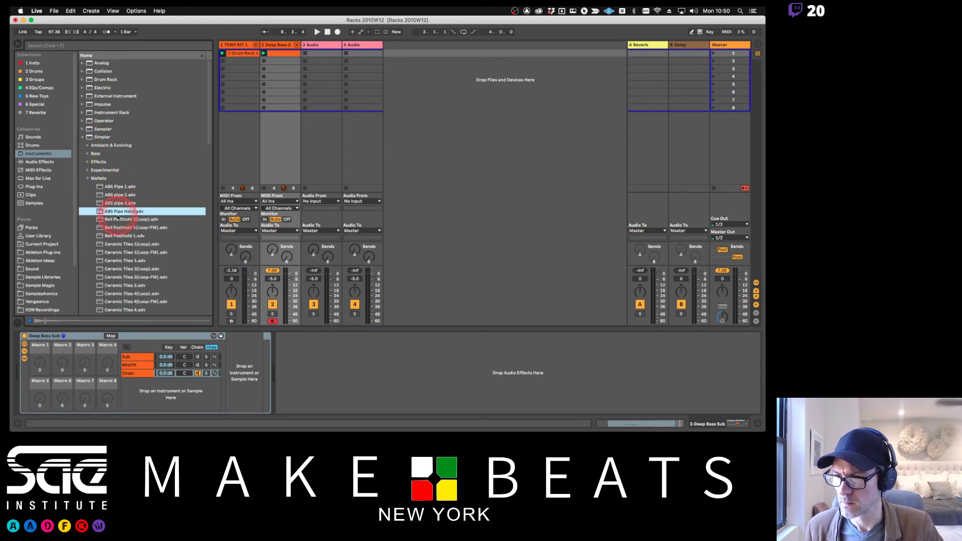
pyautogui.click(117, 236)
pyautogui.click(116, 227)
# Audition the Ceramic Tiles 1 variants and add Ceramic Tiles 1(Loop) as a new chain at the end of the rack.
pyautogui.click(118, 252)
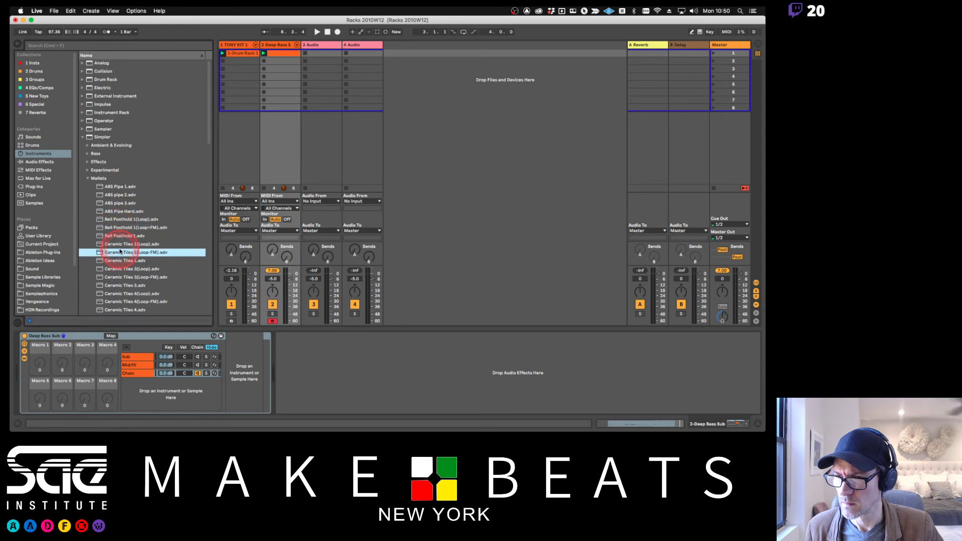
pyautogui.click(119, 244)
pyautogui.click(118, 260)
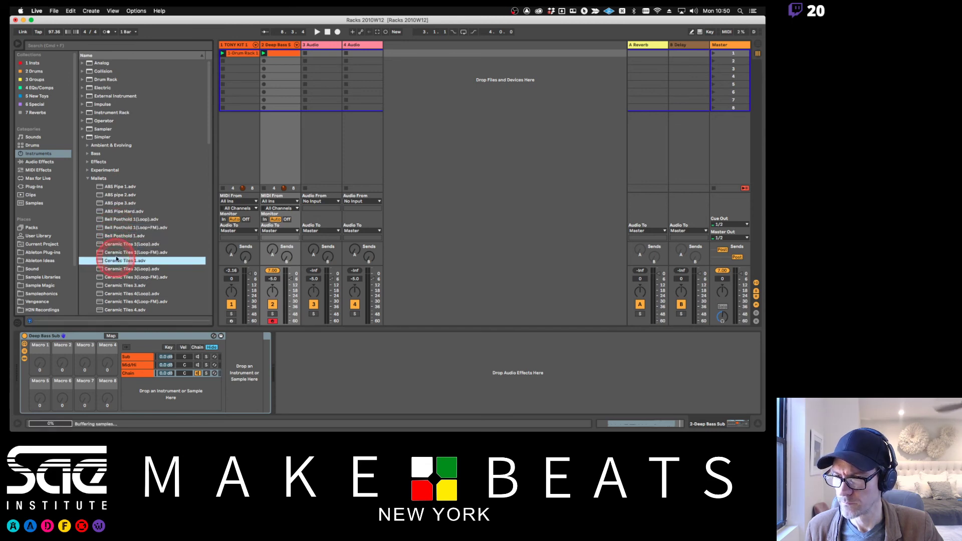
pyautogui.moveTo(119, 245); pyautogui.dragTo(133, 386)
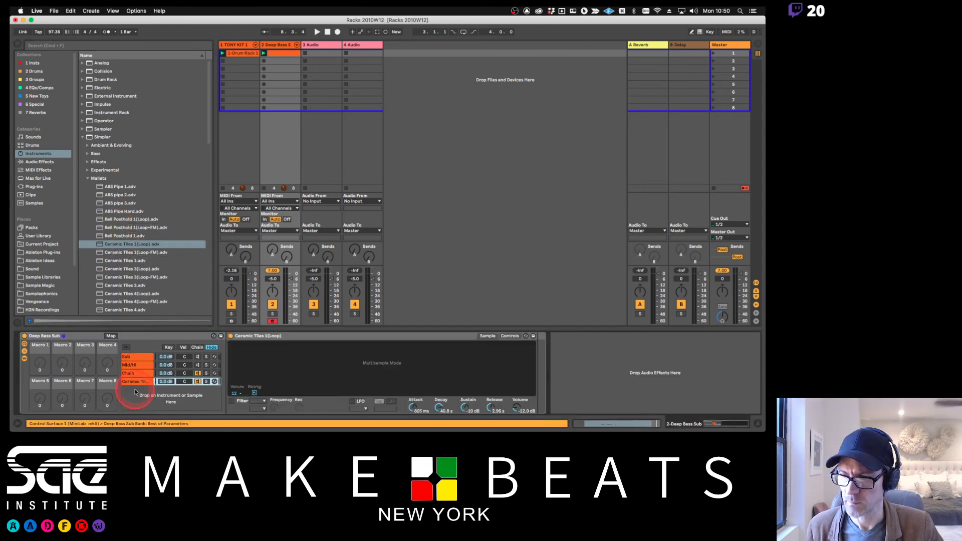
pyautogui.click(263, 399)
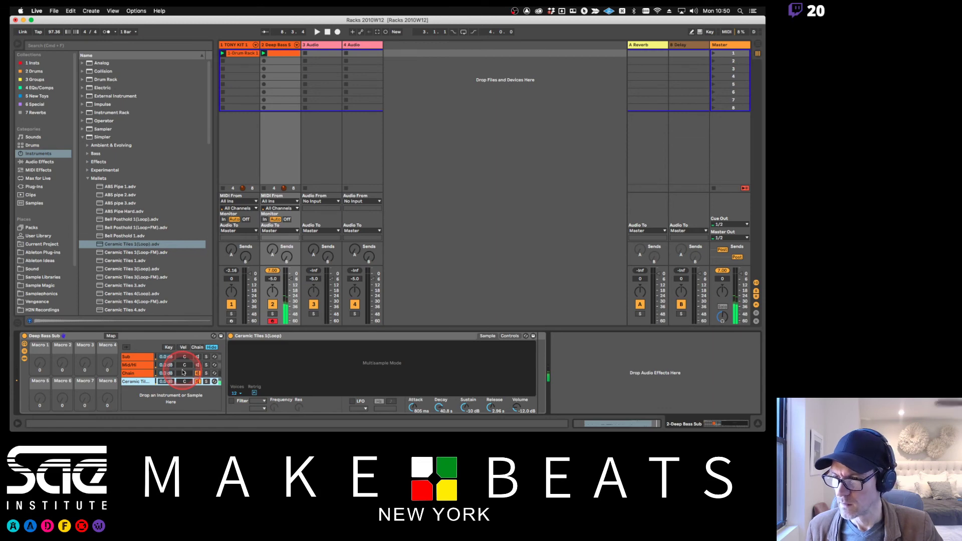
# Add a Pitch MIDI effect to the Ceramic Tiles chain and select the empty chain above it.
pyautogui.click(35, 178)
pyautogui.click(36, 170)
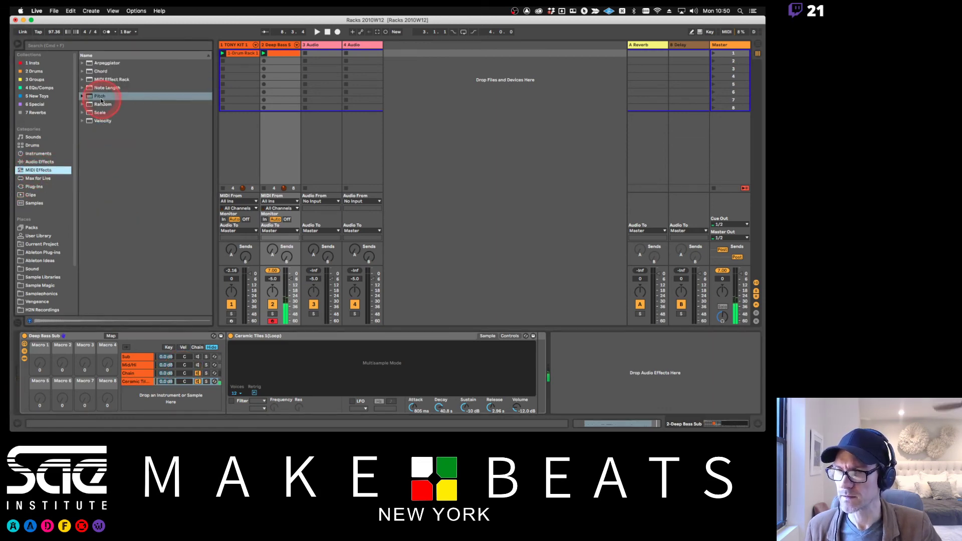
pyautogui.moveTo(101, 101); pyautogui.dragTo(138, 386)
pyautogui.click(138, 374)
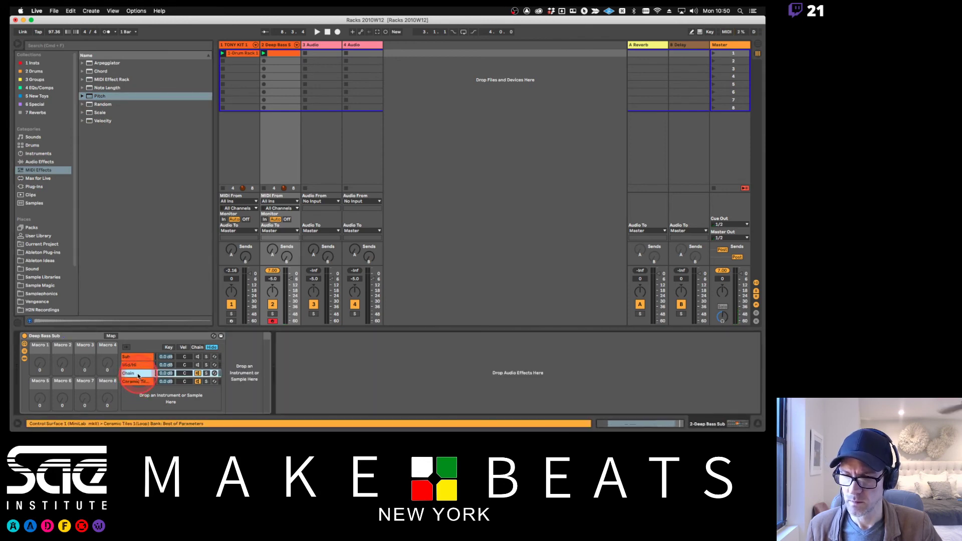
# Delete the empty chain from the rack and set the Ceramic Tiles chain's Pitch effect to +24 st.
pyautogui.press('Delete')
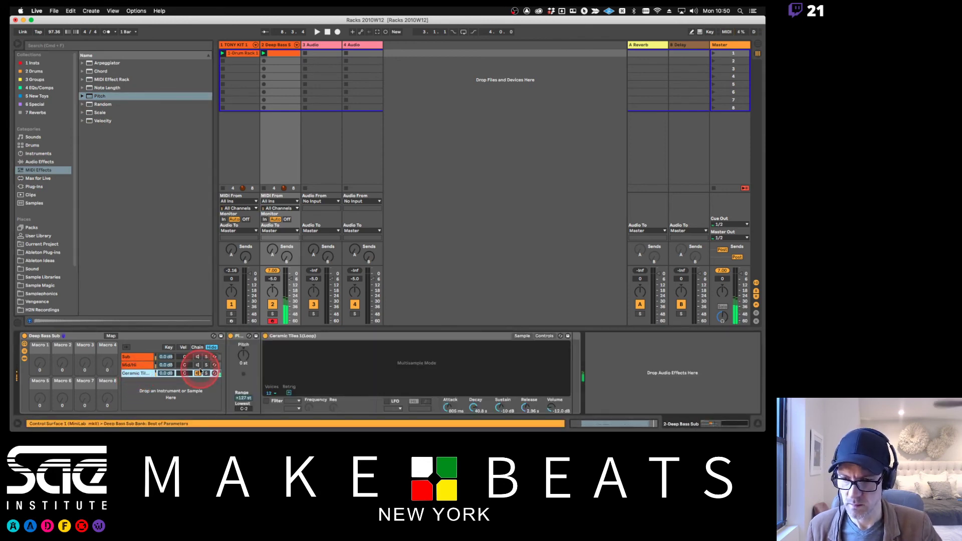
pyautogui.click(243, 356)
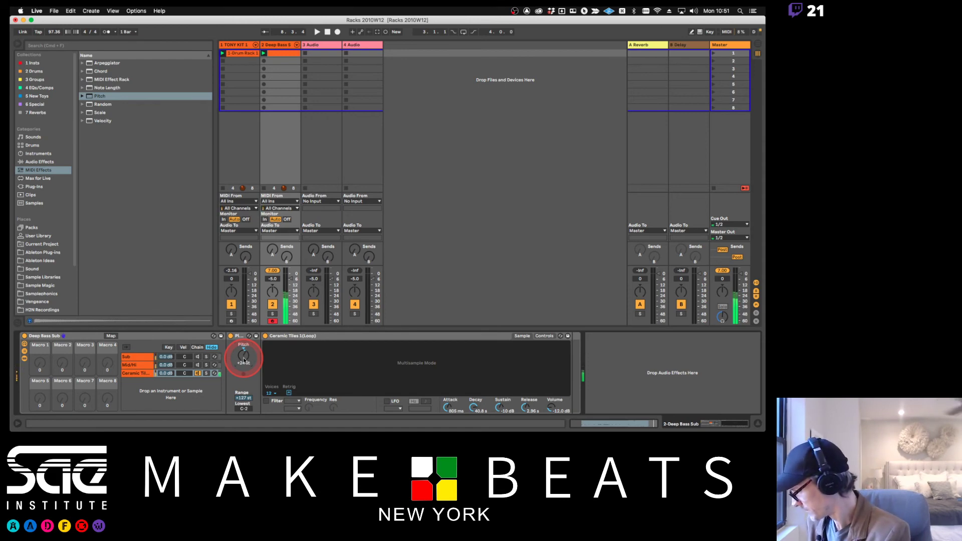
# Reactivate the Mid/Hi and Sub chains and lower the Ceramic Tiles chain's volume to about -11.8 dB.
pyautogui.click(195, 365)
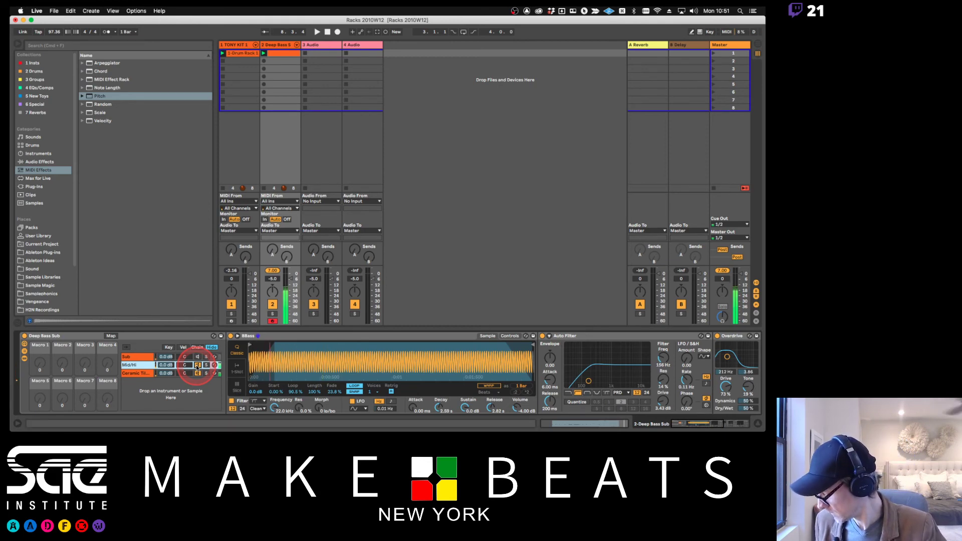
pyautogui.moveTo(164, 374); pyautogui.dragTo(166, 377)
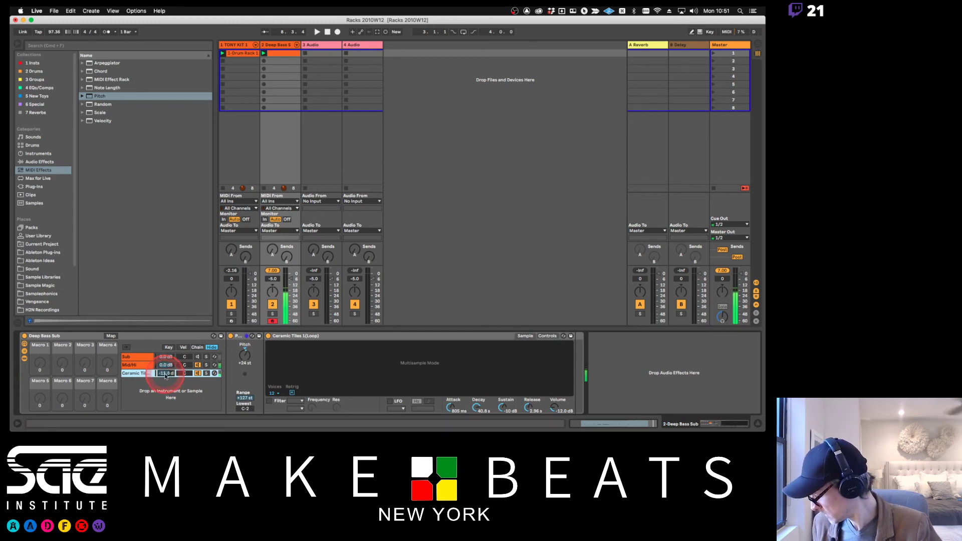
pyautogui.click(197, 357)
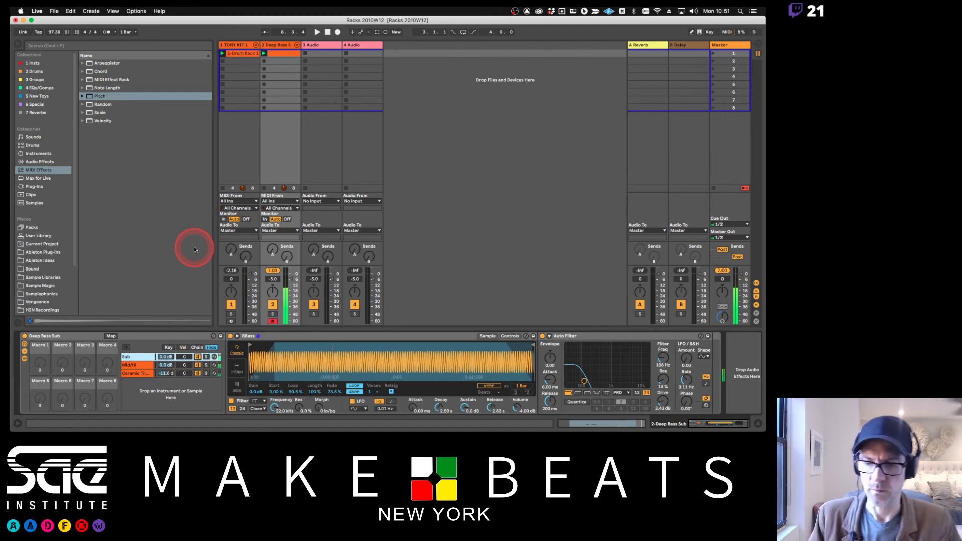
# Play the clips and raise the Ceramic Tiles chain's volume to about -2 dB against the drums and bass.
pyautogui.press('space')
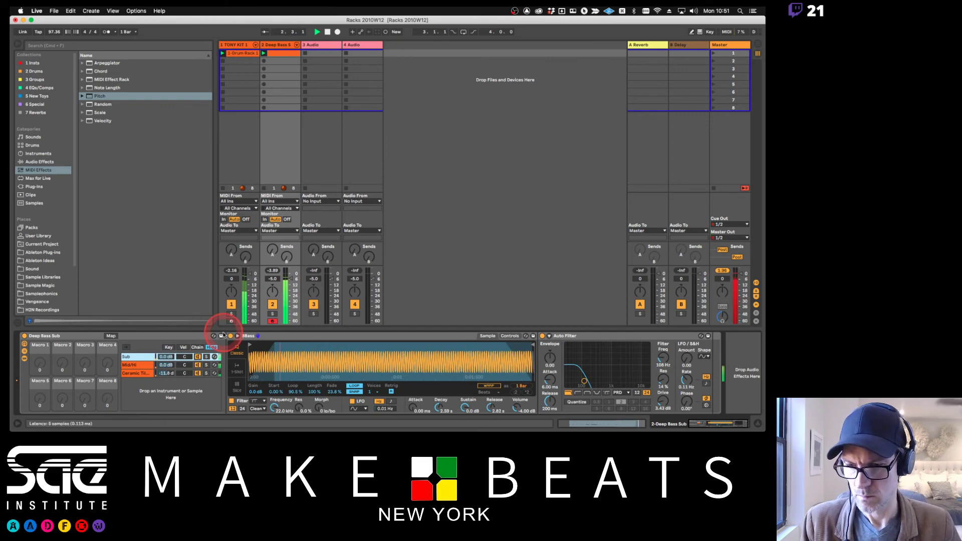
pyautogui.click(136, 374)
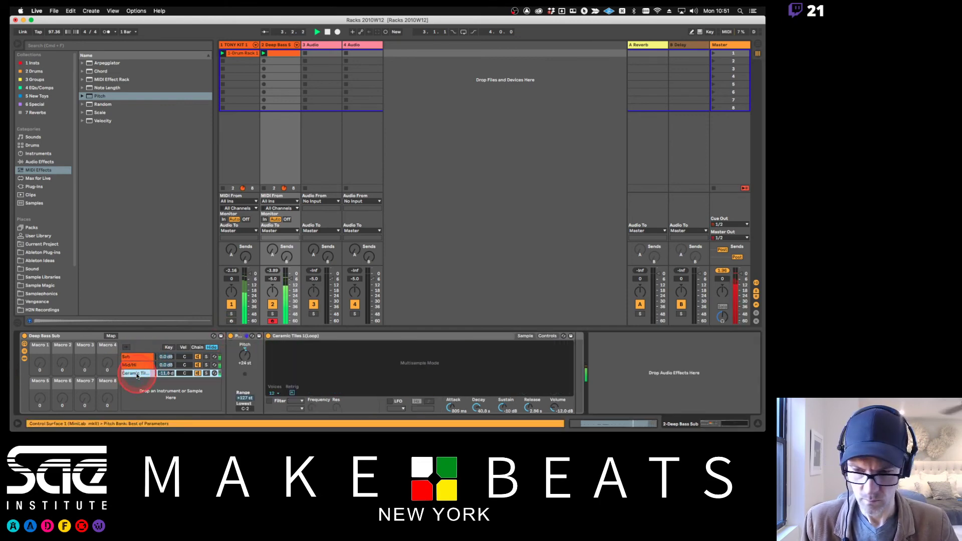
pyautogui.moveTo(164, 377); pyautogui.dragTo(162, 374)
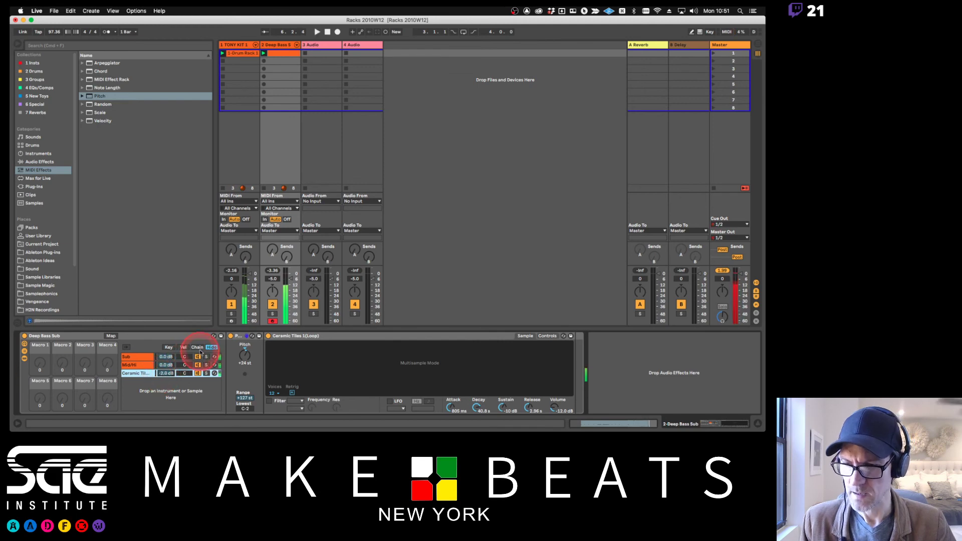
# Extend the Ceramic Tiles chain select zone from 0 to about 22 and hide the rack's devices.
pyautogui.click(198, 347)
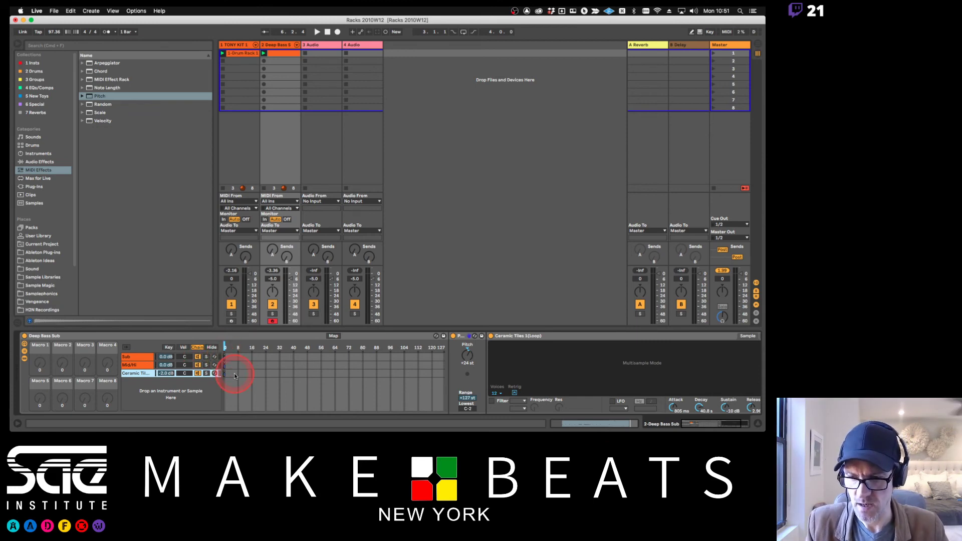
pyautogui.moveTo(224, 374); pyautogui.dragTo(262, 374)
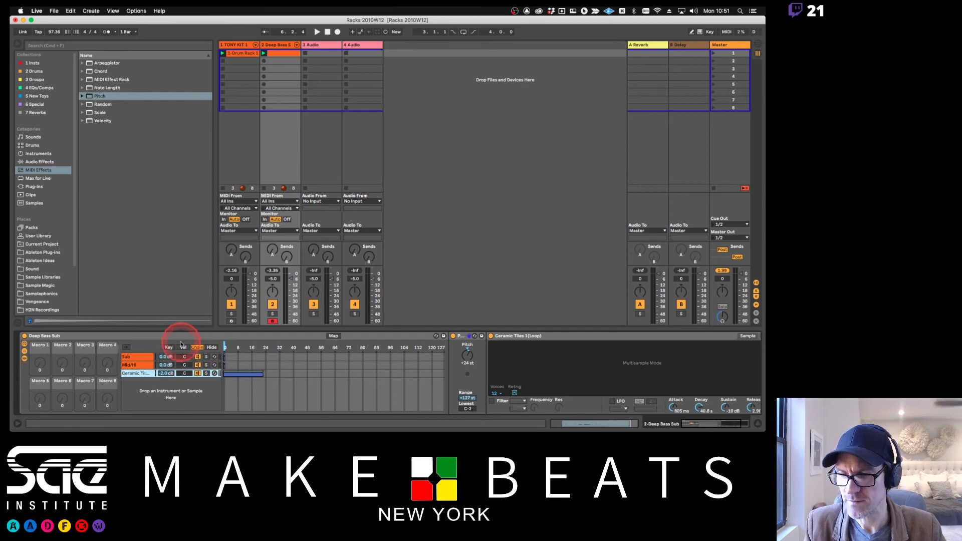
pyautogui.click(23, 357)
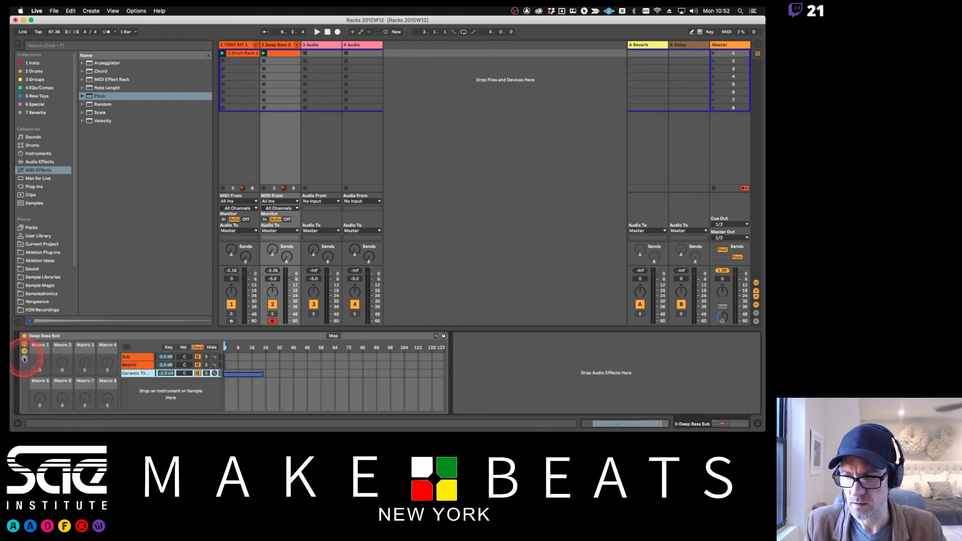
pyautogui.click(24, 358)
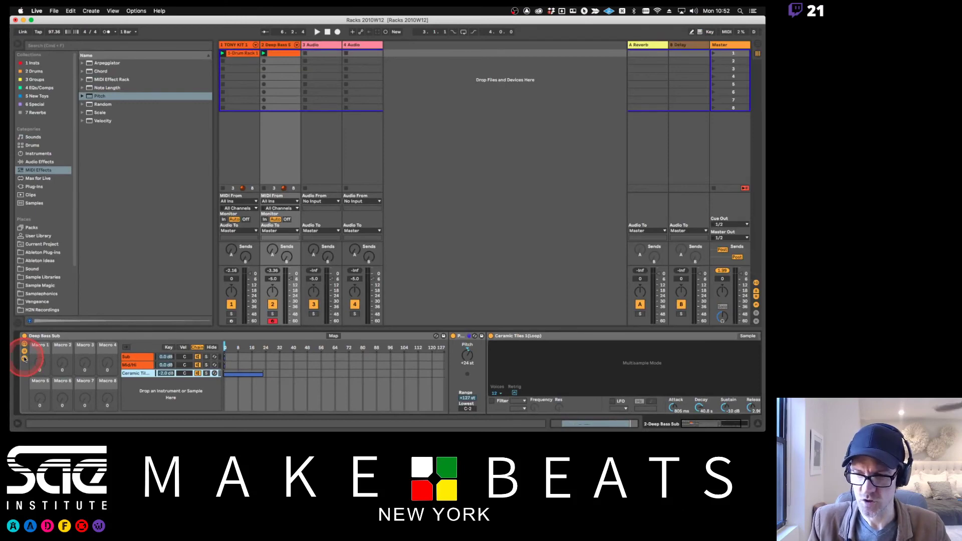
pyautogui.click(24, 359)
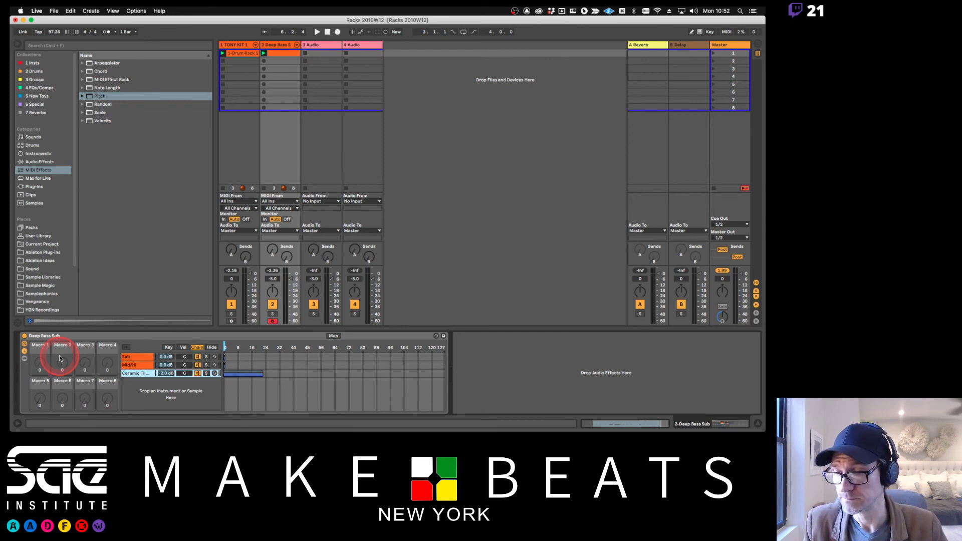
# Review the rack's key, velocity and chain select zones.
pyautogui.click(134, 365)
pyautogui.click(142, 374)
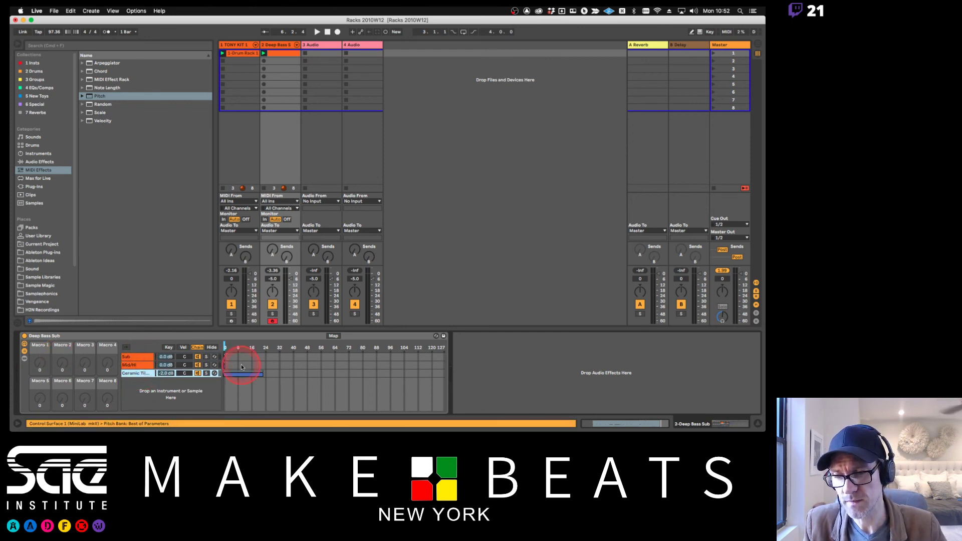
pyautogui.click(171, 347)
pyautogui.click(183, 348)
pyautogui.click(197, 348)
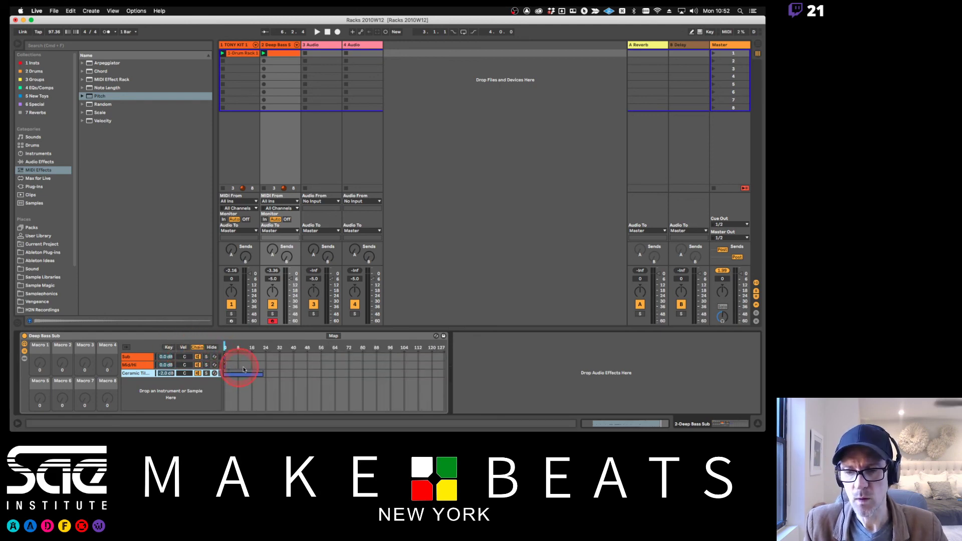
# Extend the chain select zones to 127 for Ceramic Tiles, about 120 for Mid/Hi and about 102 for Sub, fading out Mid/Hi and Sub.
pyautogui.moveTo(261, 374); pyautogui.dragTo(449, 379)
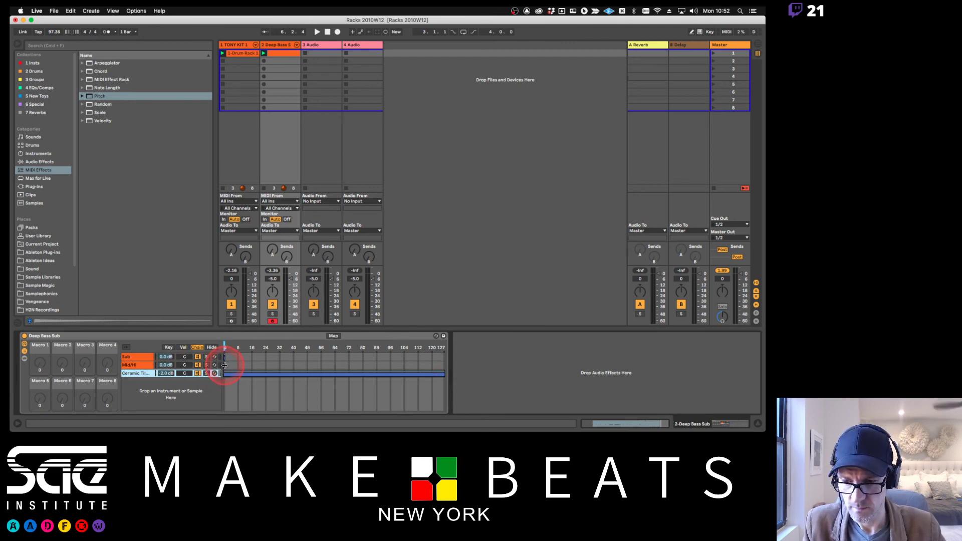
pyautogui.moveTo(224, 365); pyautogui.dragTo(350, 366)
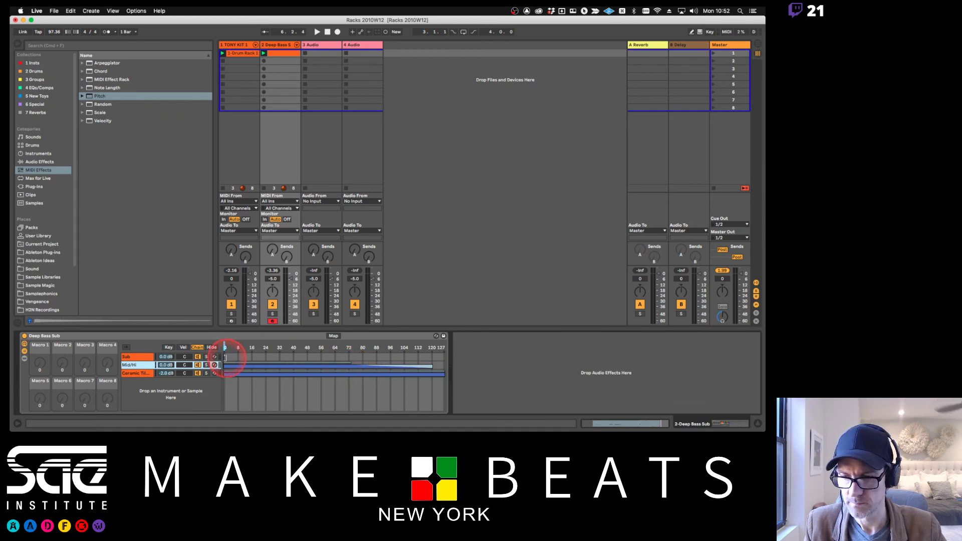
pyautogui.moveTo(225, 357); pyautogui.dragTo(363, 357)
# Start the Ceramic Tiles zone at about 27 and the Mid/Hi zone at about 8, each with a fade-in.
pyautogui.moveTo(377, 357); pyautogui.dragTo(311, 382)
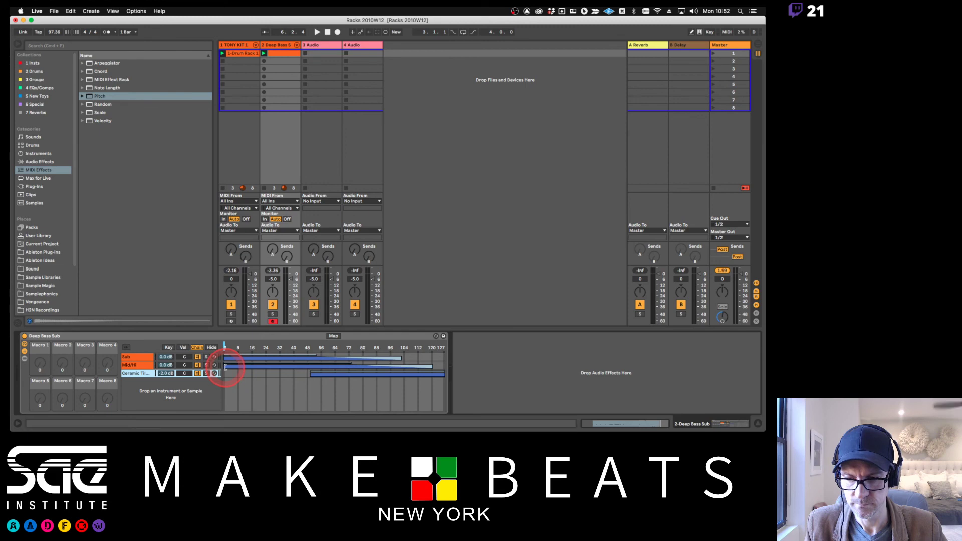
pyautogui.moveTo(226, 367); pyautogui.dragTo(316, 369)
pyautogui.moveTo(242, 365)
pyautogui.mouseDown()
pyautogui.moveTo(232, 369)
pyautogui.moveTo(240, 366)
pyautogui.mouseUp()
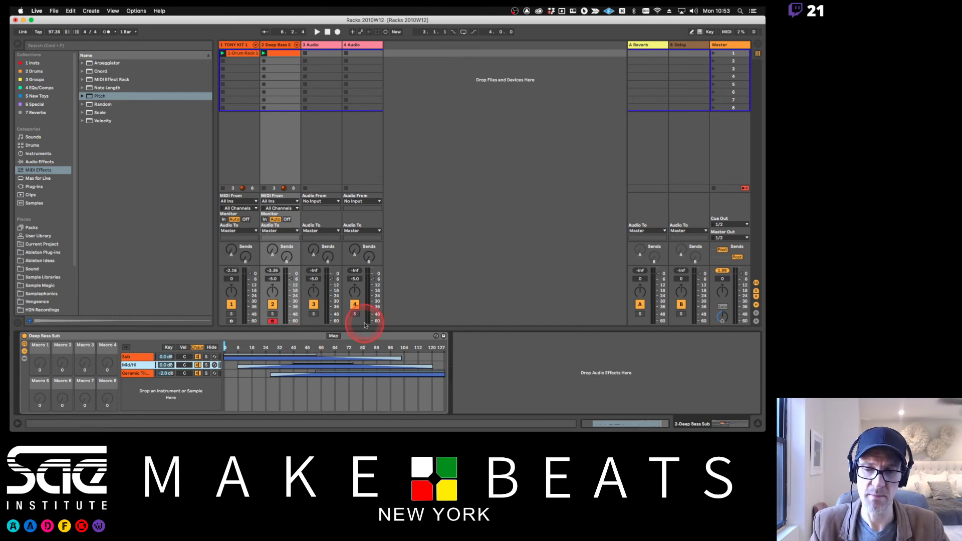
# Map the rack's chain selector to CC 31 on MIDI channel 2 and test the controller's response.
pyautogui.press('super+m')
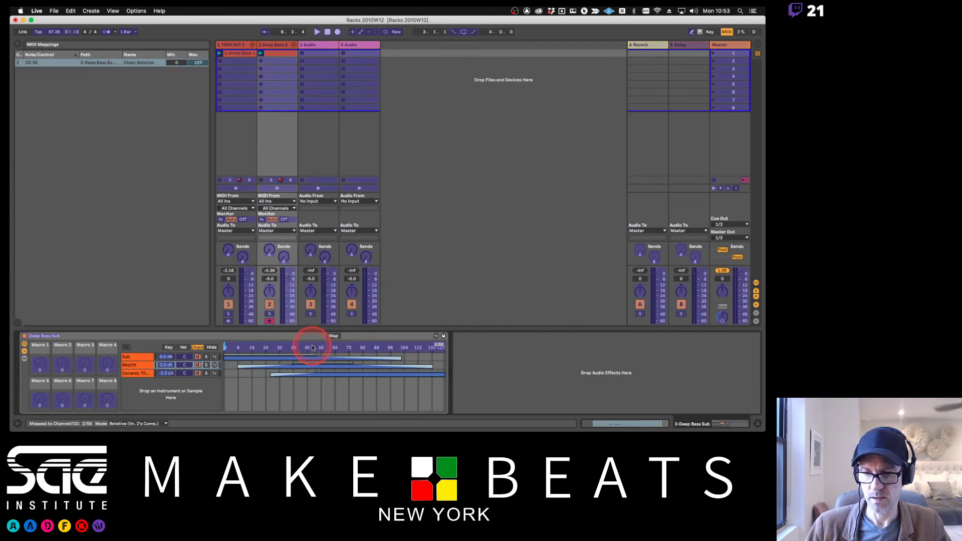
pyautogui.press('super+m')
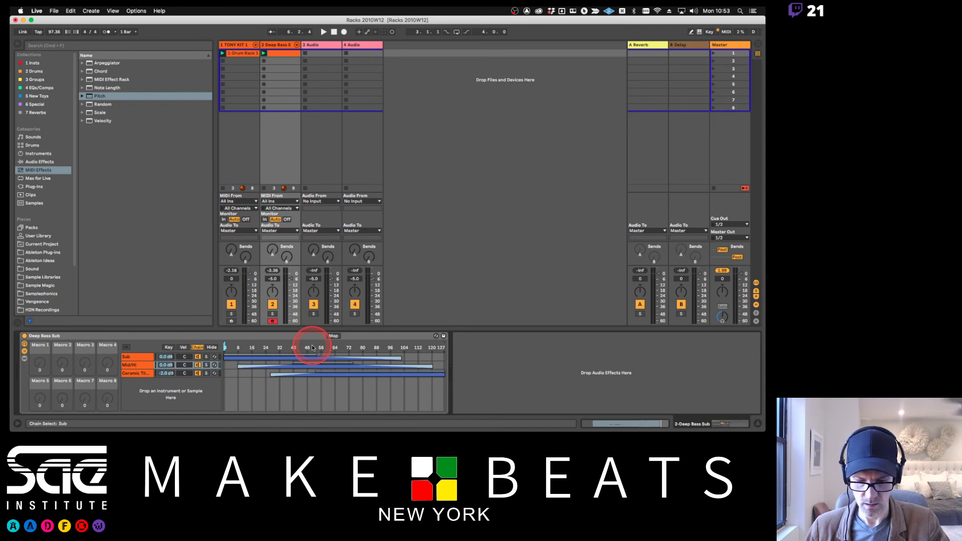
pyautogui.press('super+m')
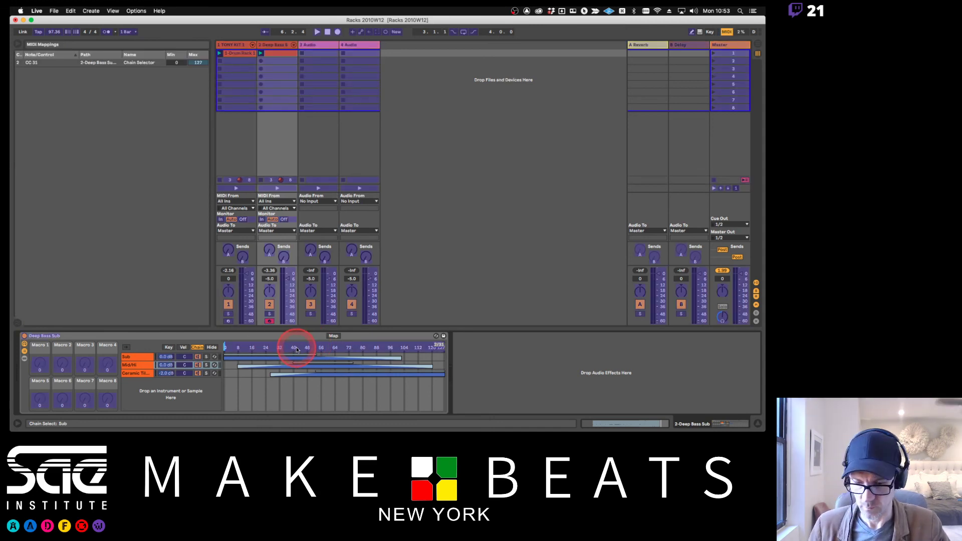
pyautogui.press('super+m')
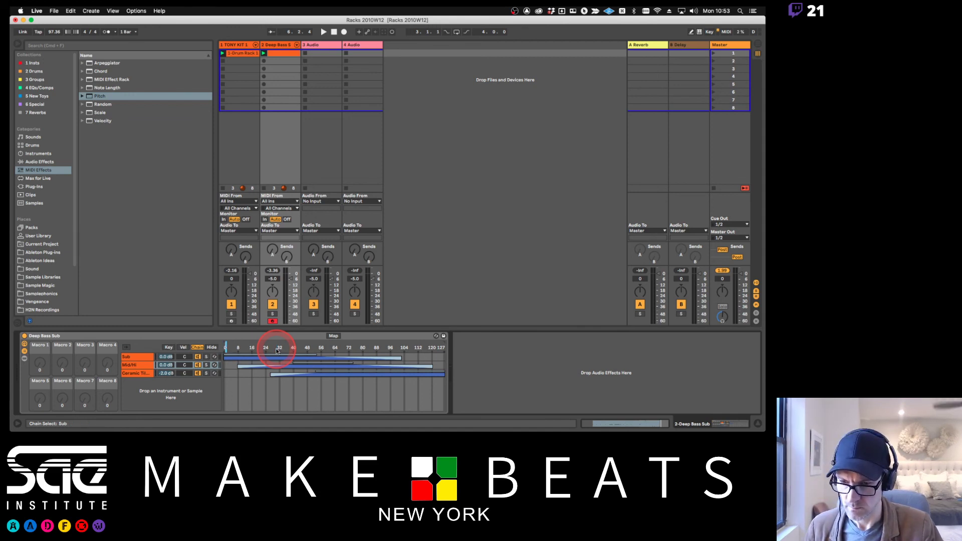
pyautogui.press('super+m')
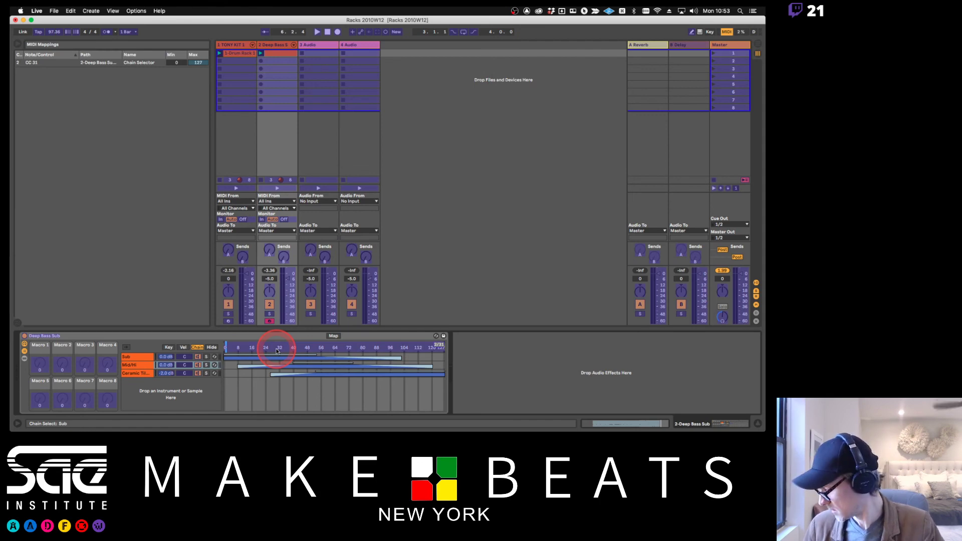
pyautogui.press('super+m')
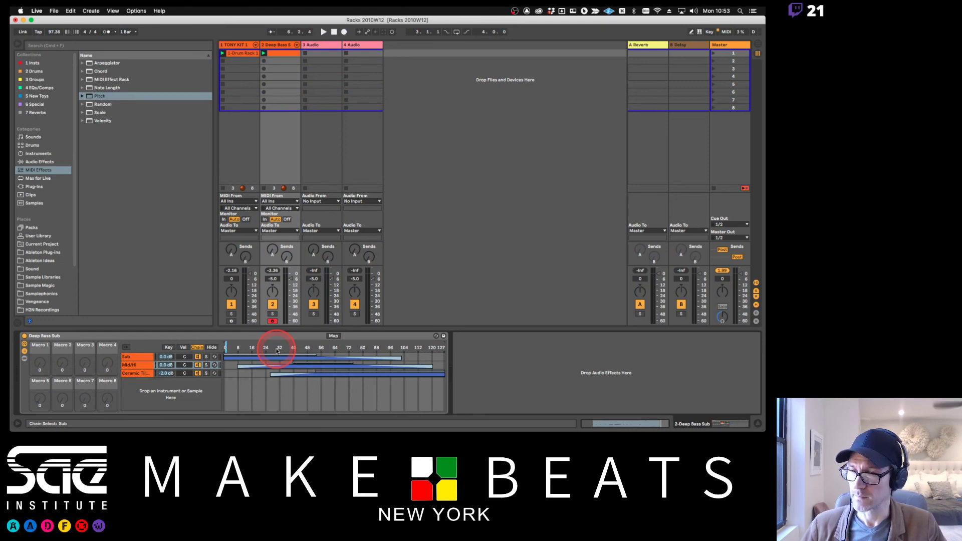
# Play the clips and sweep the chain selector across the zones to hear the chains crossfade.
pyautogui.click(276, 349)
pyautogui.moveTo(275, 349)
pyautogui.mouseDown()
pyautogui.moveTo(444, 347)
pyautogui.moveTo(382, 347)
pyautogui.mouseUp()
pyautogui.press('space')
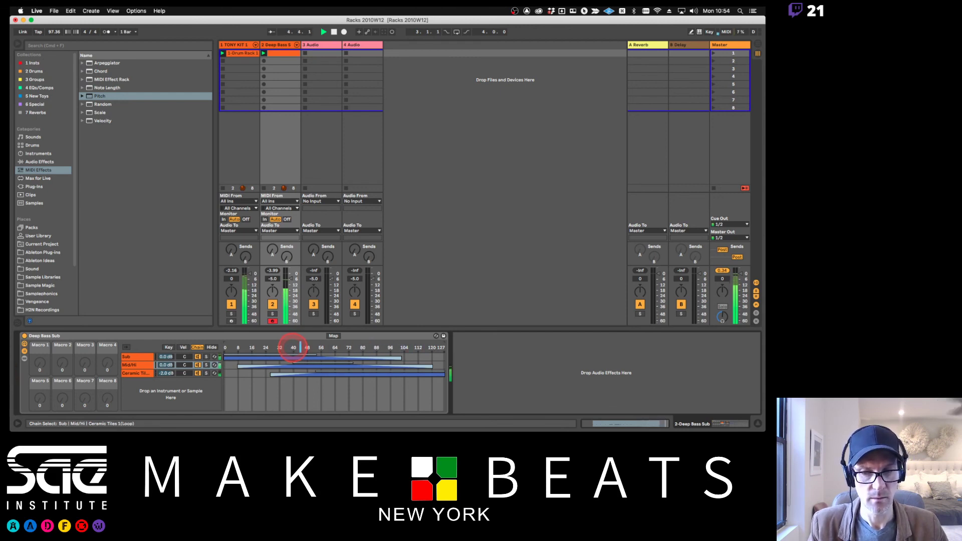
pyautogui.moveTo(300, 347)
pyautogui.mouseDown()
pyautogui.moveTo(229, 347)
pyautogui.moveTo(406, 347)
pyautogui.moveTo(390, 348)
pyautogui.mouseUp()
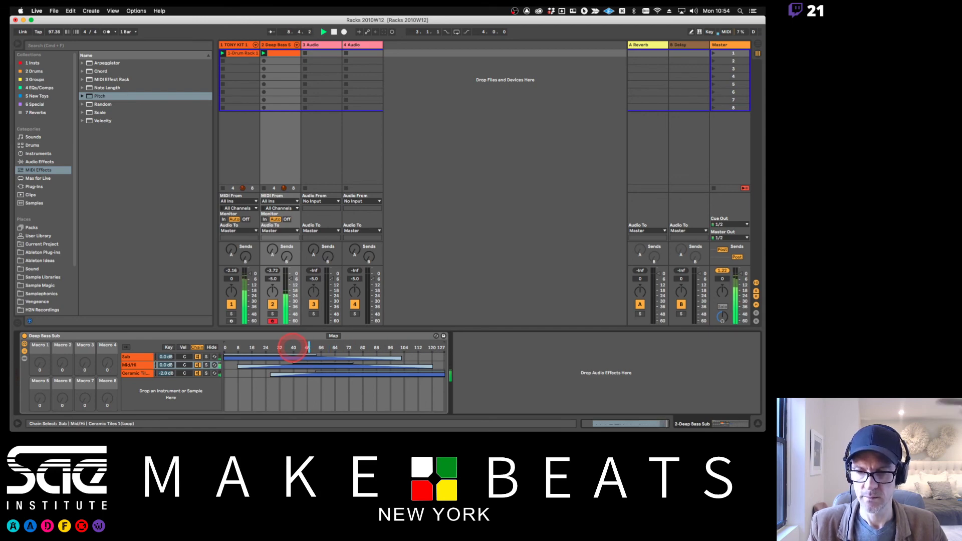
# Raise the Ceramic Tiles chain's volume to 4.0 dB while checking it with the chain selector near 119.
pyautogui.click(162, 373)
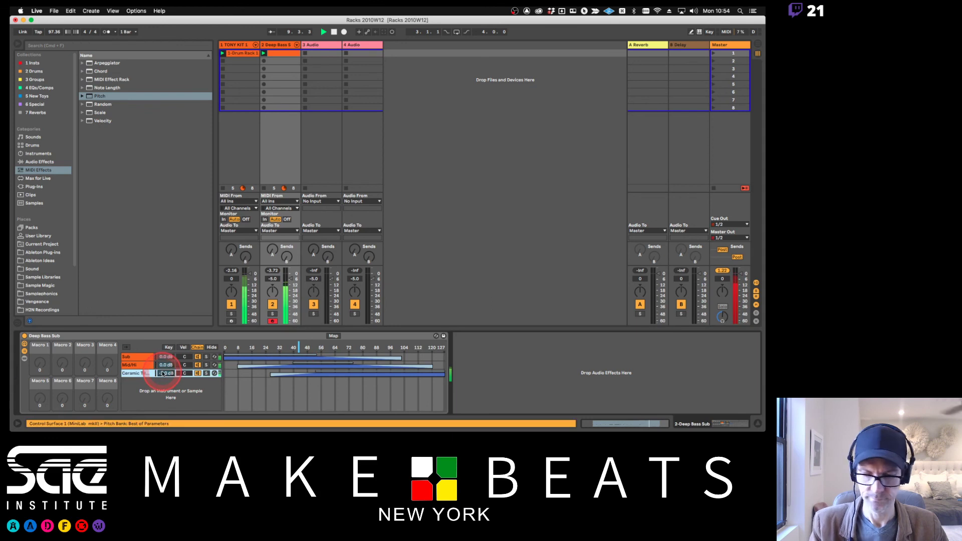
pyautogui.moveTo(346, 351); pyautogui.dragTo(427, 351)
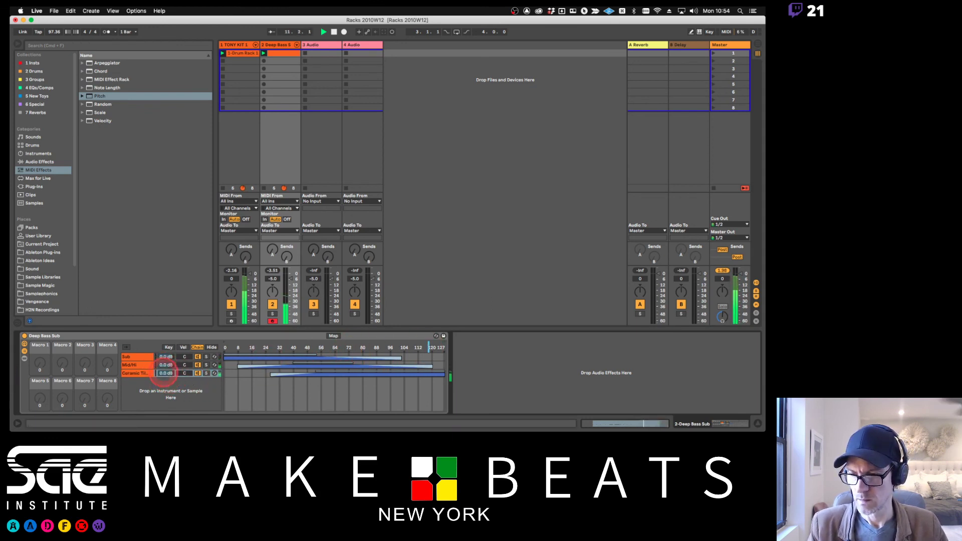
pyautogui.moveTo(164, 377); pyautogui.dragTo(165, 374)
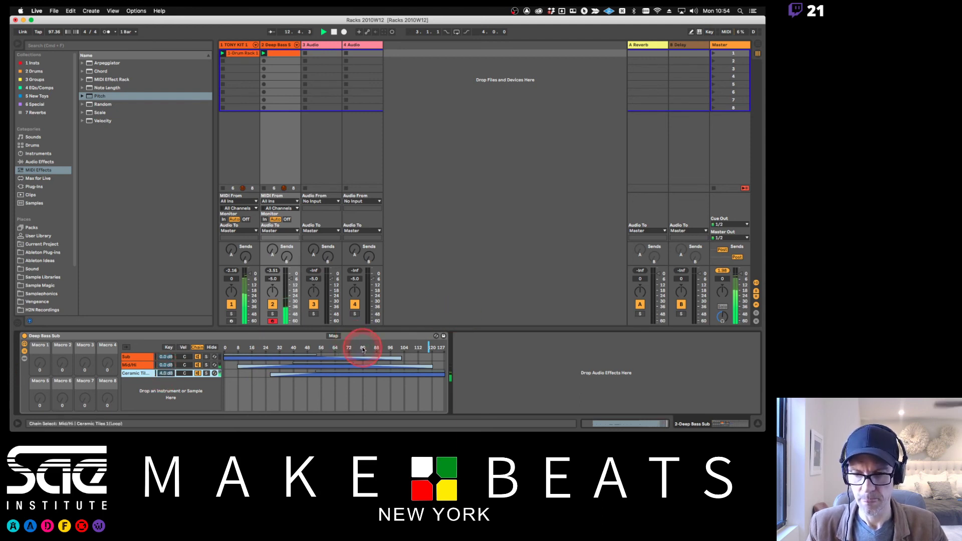
# Stop playback and bring the chain selector back to about 48.
pyautogui.moveTo(356, 349); pyautogui.dragTo(334, 349)
pyautogui.press('space')
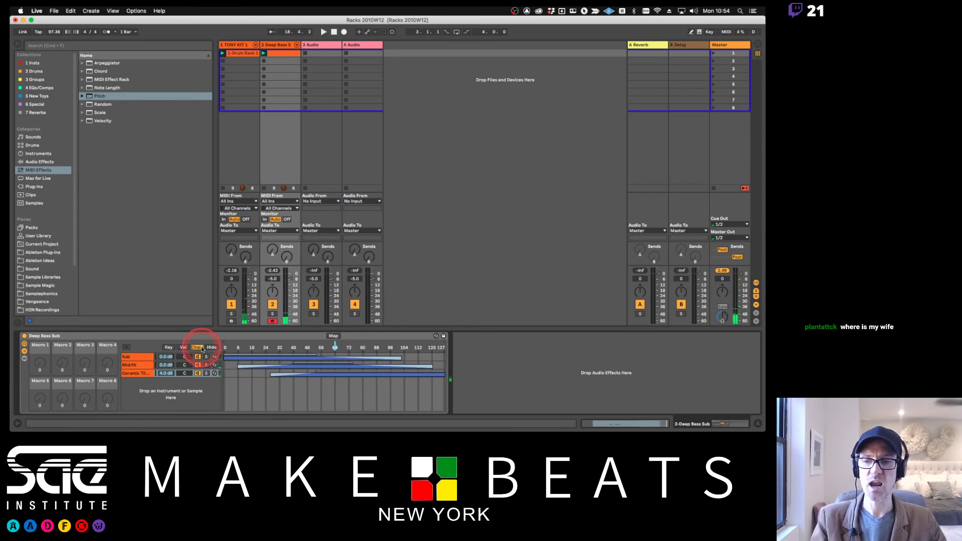
pyautogui.moveTo(319, 347)
pyautogui.mouseDown()
pyautogui.moveTo(245, 347)
pyautogui.moveTo(320, 348)
pyautogui.moveTo(307, 347)
pyautogui.mouseUp()
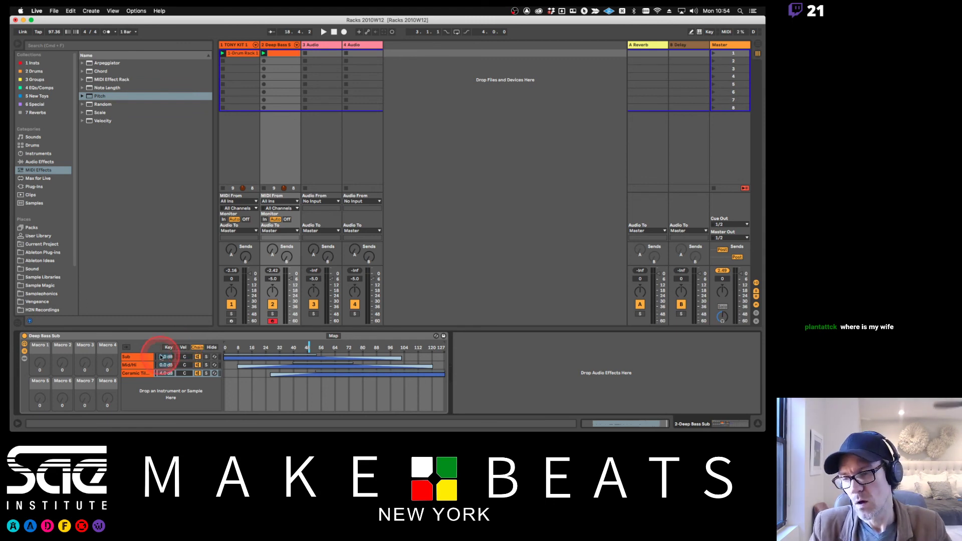
# Hide the chain select zones so that only the rack's macros and chain list are shown.
pyautogui.click(138, 358)
pyautogui.click(138, 357)
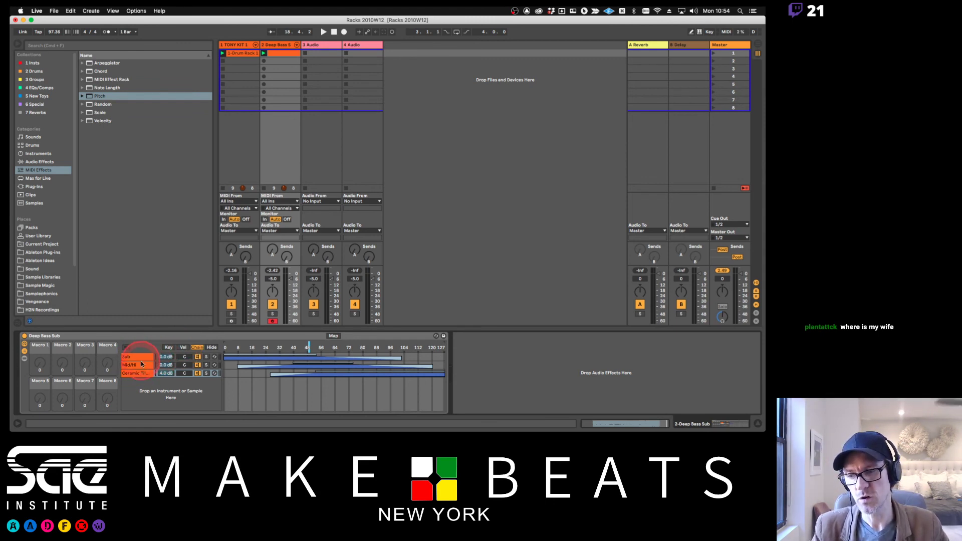
pyautogui.click(139, 357)
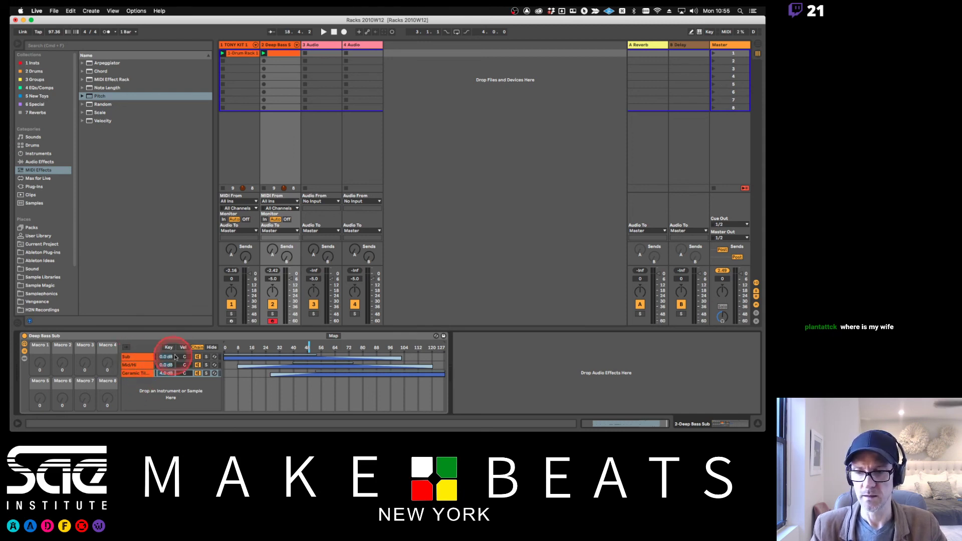
pyautogui.click(211, 347)
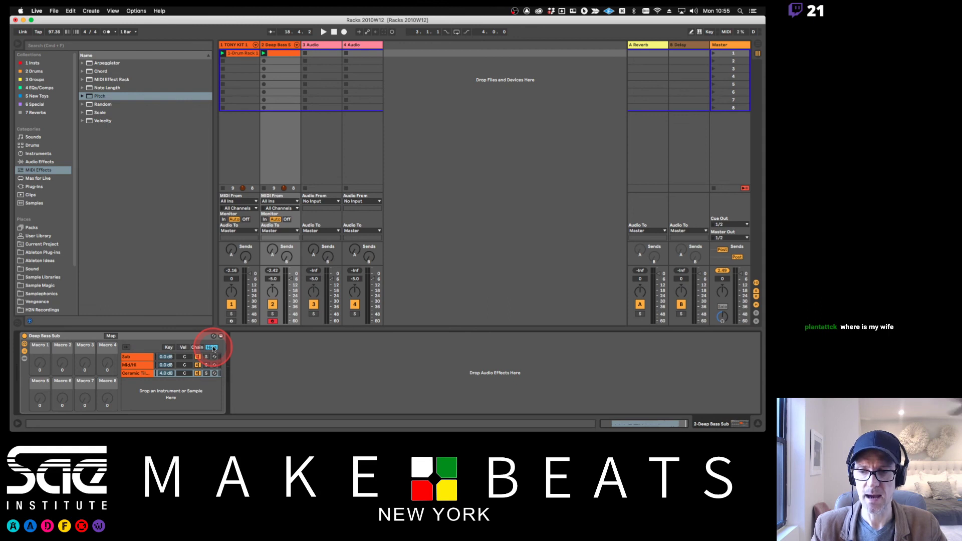
# Review the rack's key, velocity and chain select zones for all three chains, ending on the chain select zones.
pyautogui.click(197, 347)
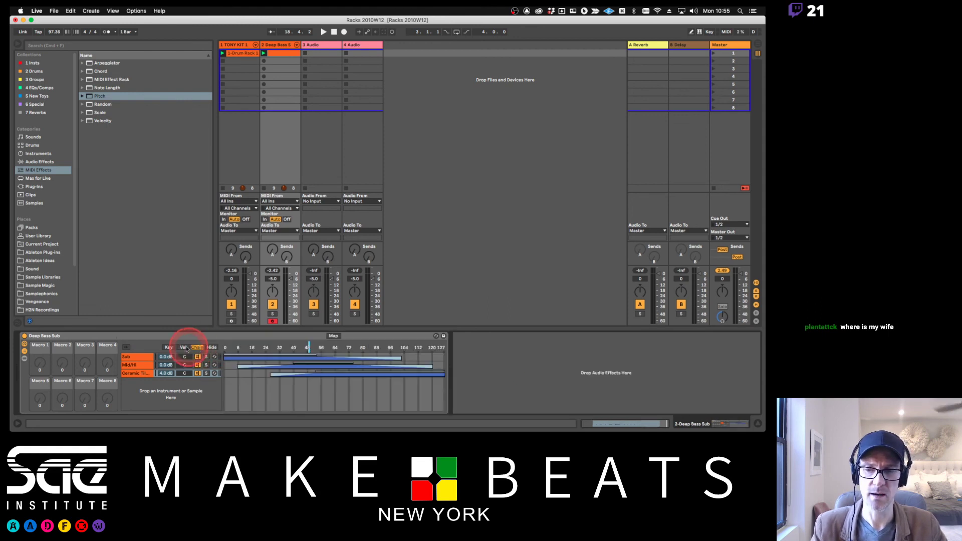
pyautogui.click(182, 347)
pyautogui.click(168, 347)
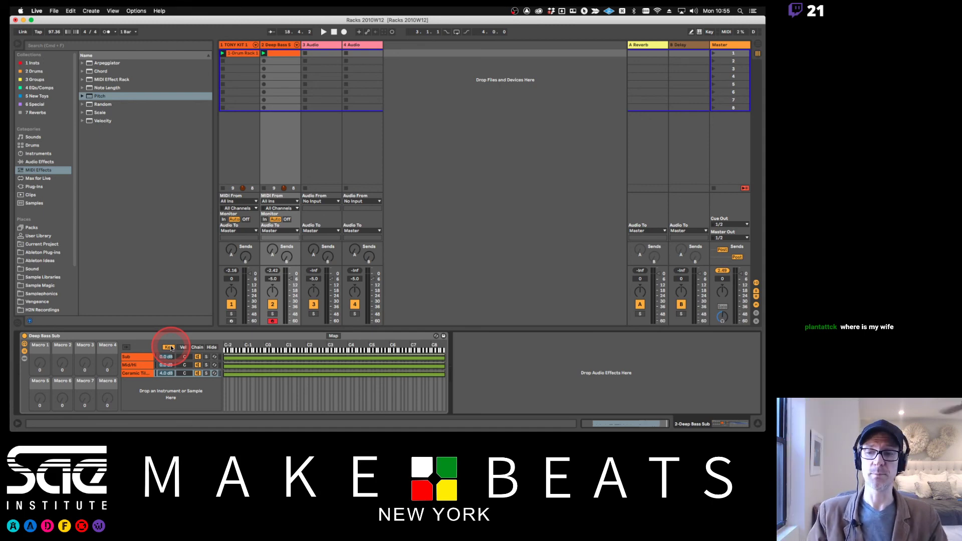
pyautogui.click(183, 348)
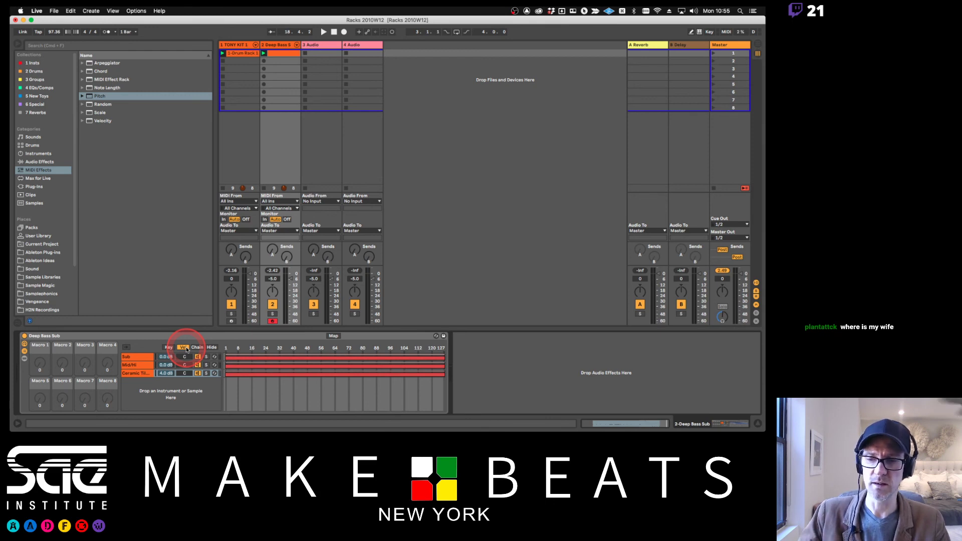
pyautogui.click(197, 347)
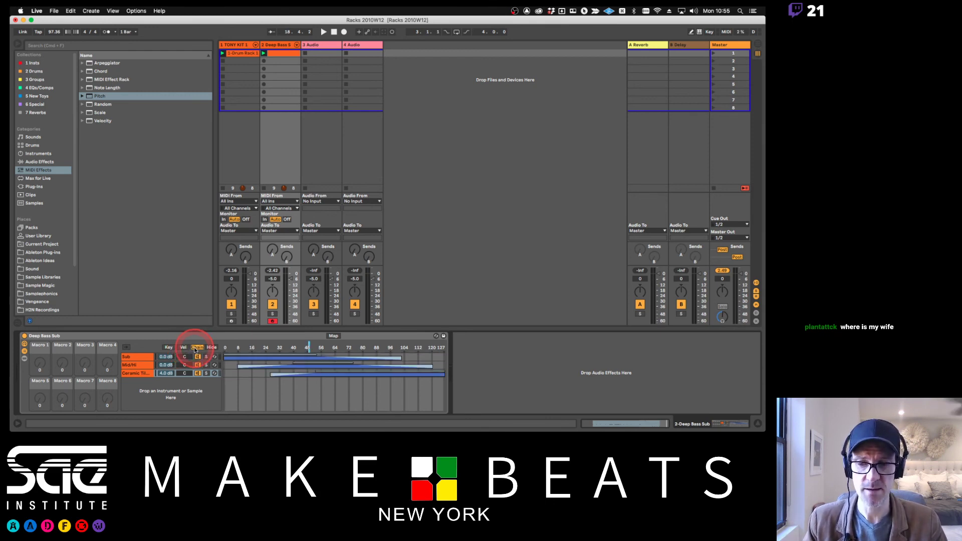
# Move the rack's chain selector down to about 43, within the overlap of the three chain zones.
pyautogui.click(316, 342)
pyautogui.moveTo(309, 349)
pyautogui.mouseDown()
pyautogui.moveTo(249, 349)
pyautogui.moveTo(399, 350)
pyautogui.moveTo(235, 349)
pyautogui.moveTo(293, 349)
pyautogui.mouseUp()
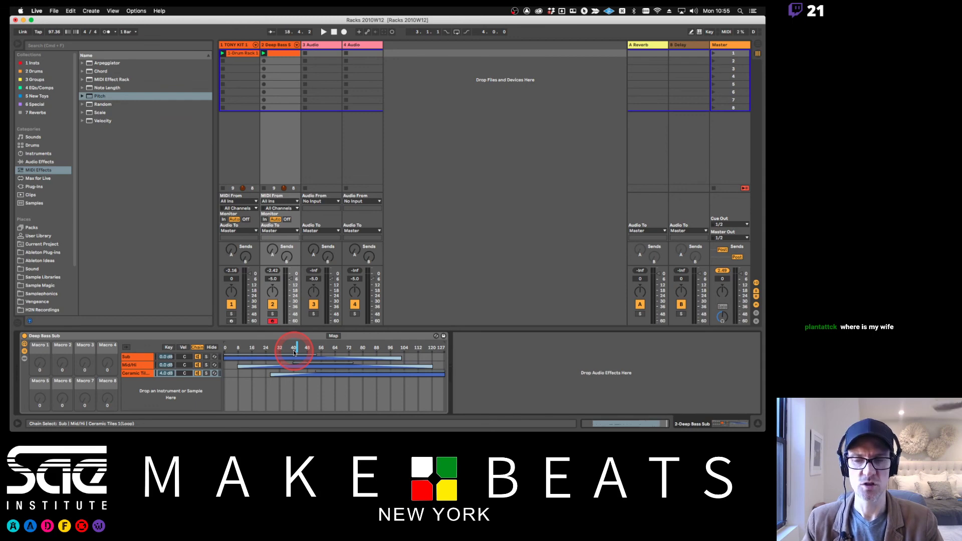
pyautogui.moveTo(294, 352)
pyautogui.mouseDown()
pyautogui.moveTo(286, 351)
pyautogui.moveTo(299, 353)
pyautogui.mouseUp()
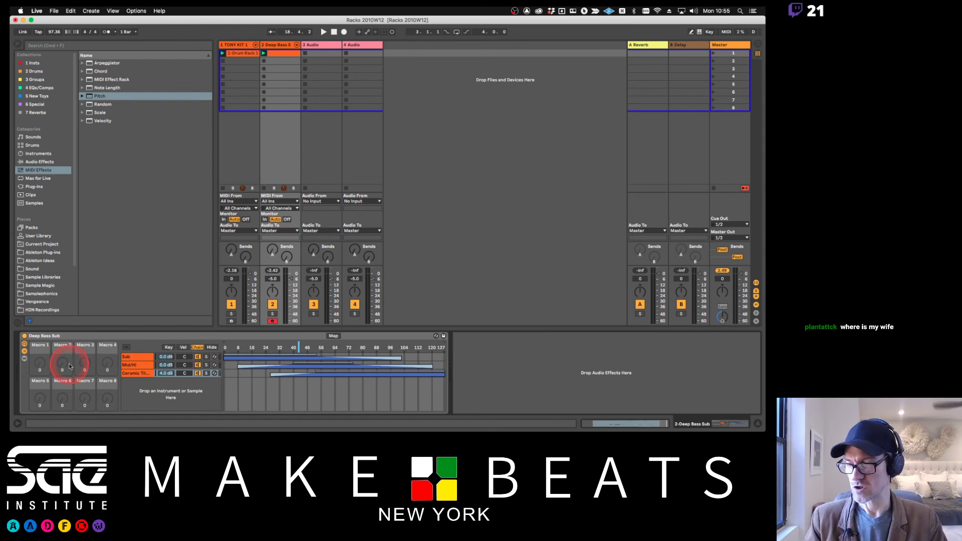
# Switch from Live to the OBS application.
pyautogui.press('super+Tab')
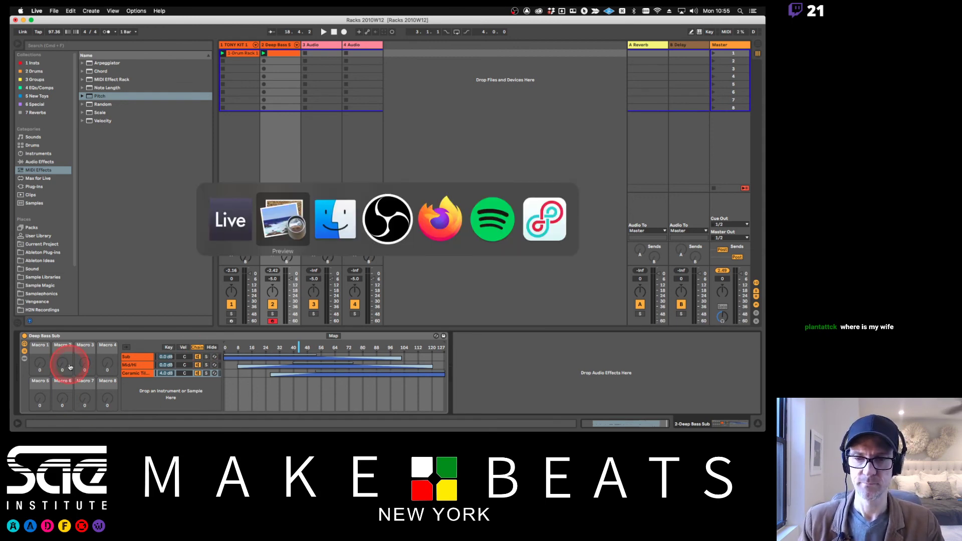
pyautogui.press('super+Tab')
pyautogui.press('super+Tab')
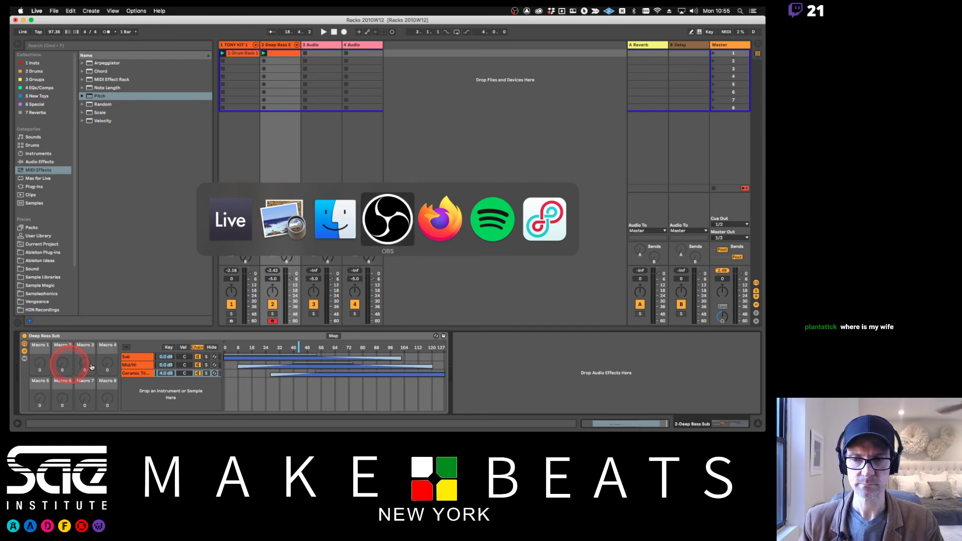